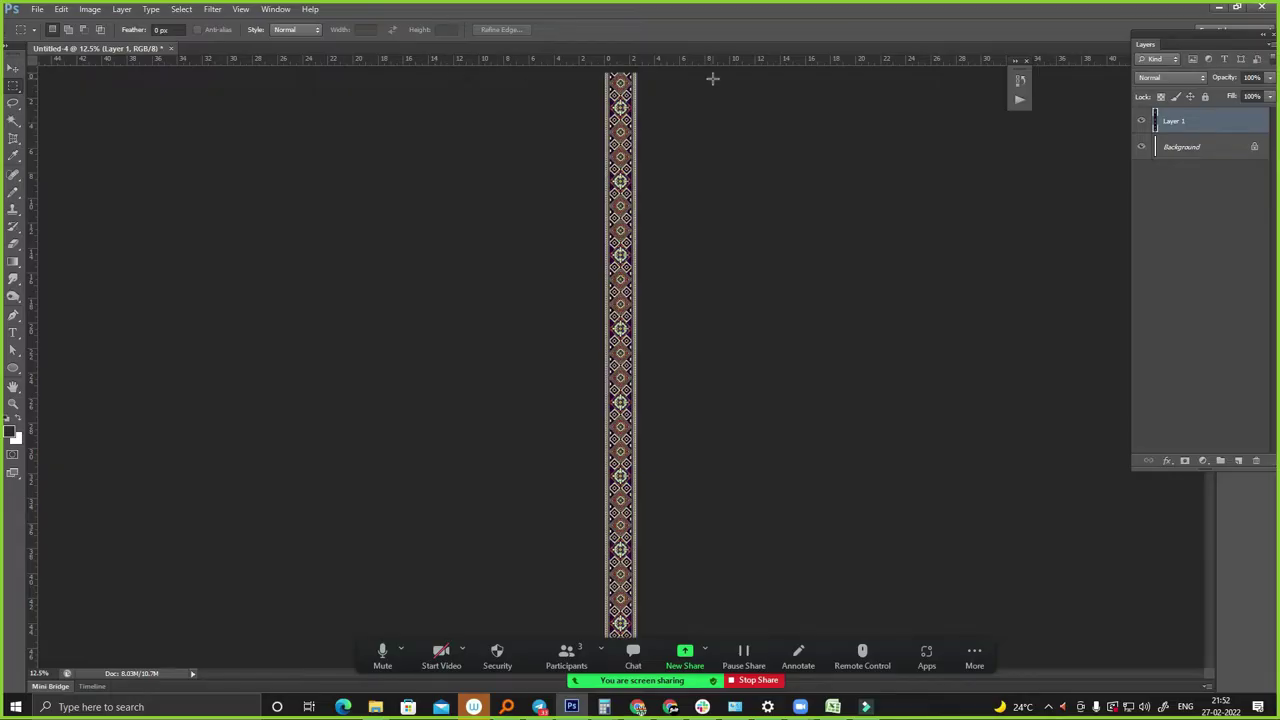
- Rotate the lace strip 90° so it runs horizontally, then check it
key(alt+i)
key(g)
key(9)
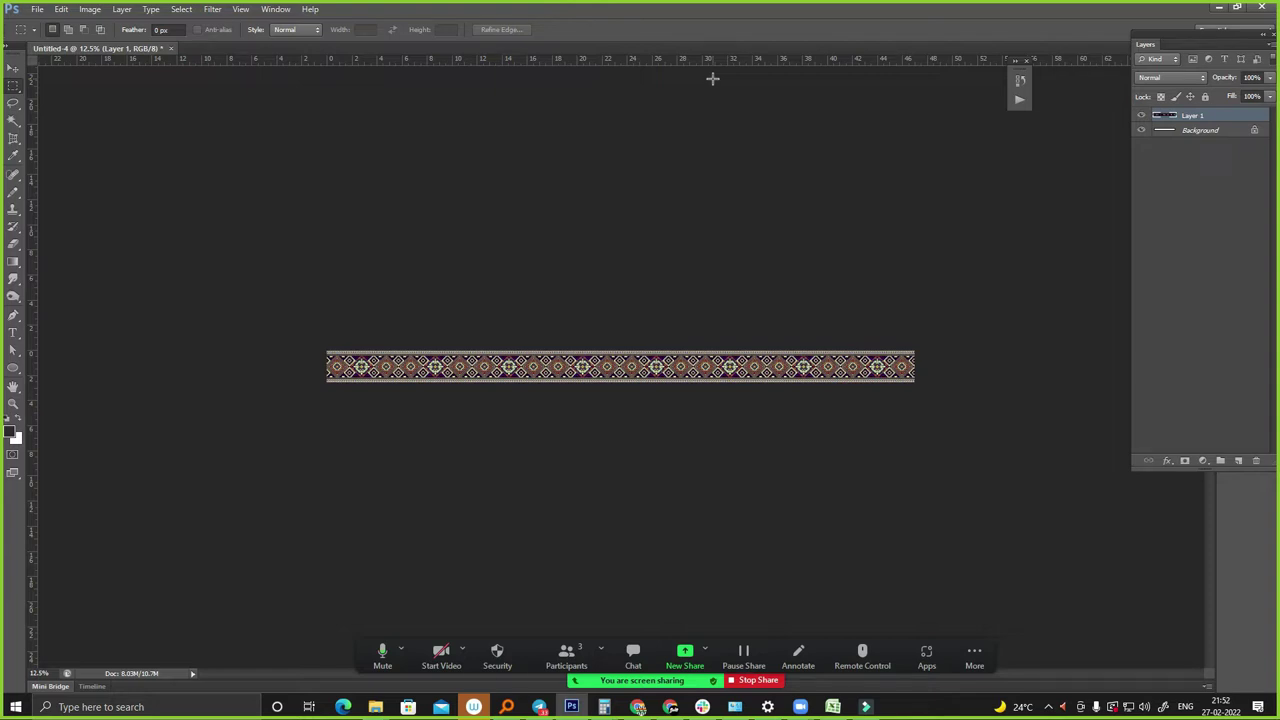
scroll(766, 398, up, 3)
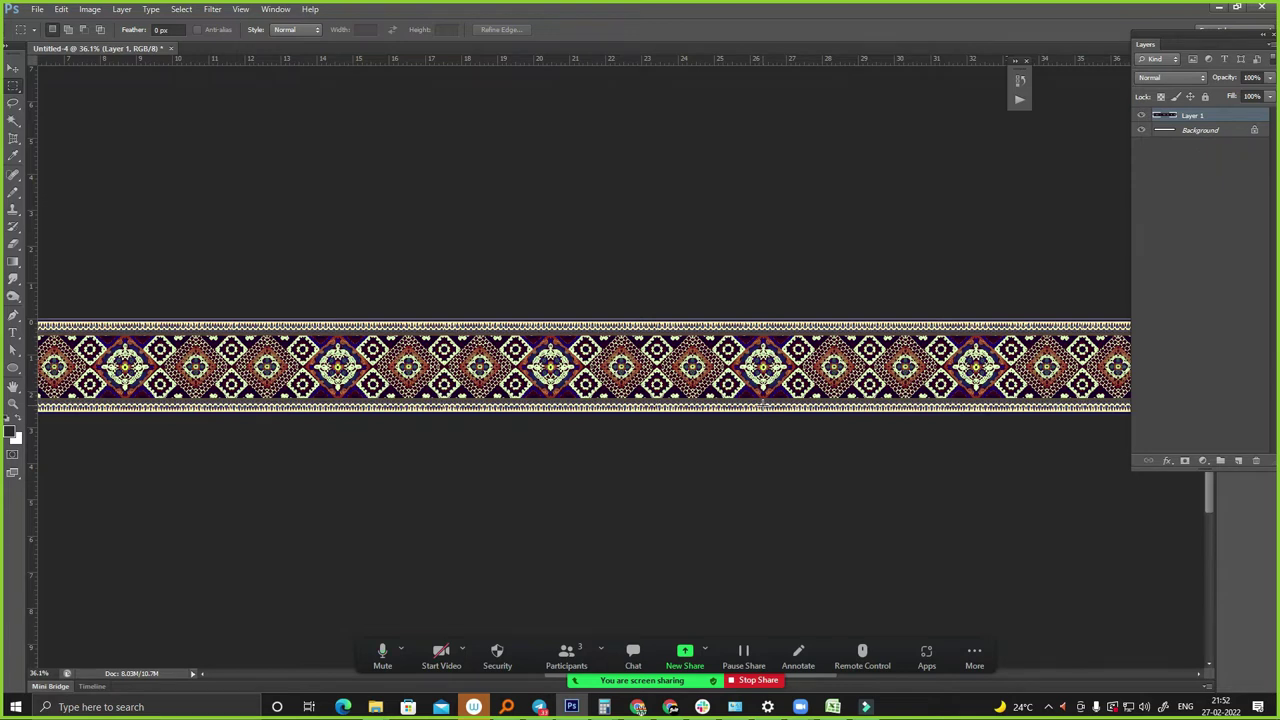
scroll(766, 408, down, 1)
- Start a new document using the Clipboard preset at 150 pixels/inch
scroll(766, 410, down, 1)
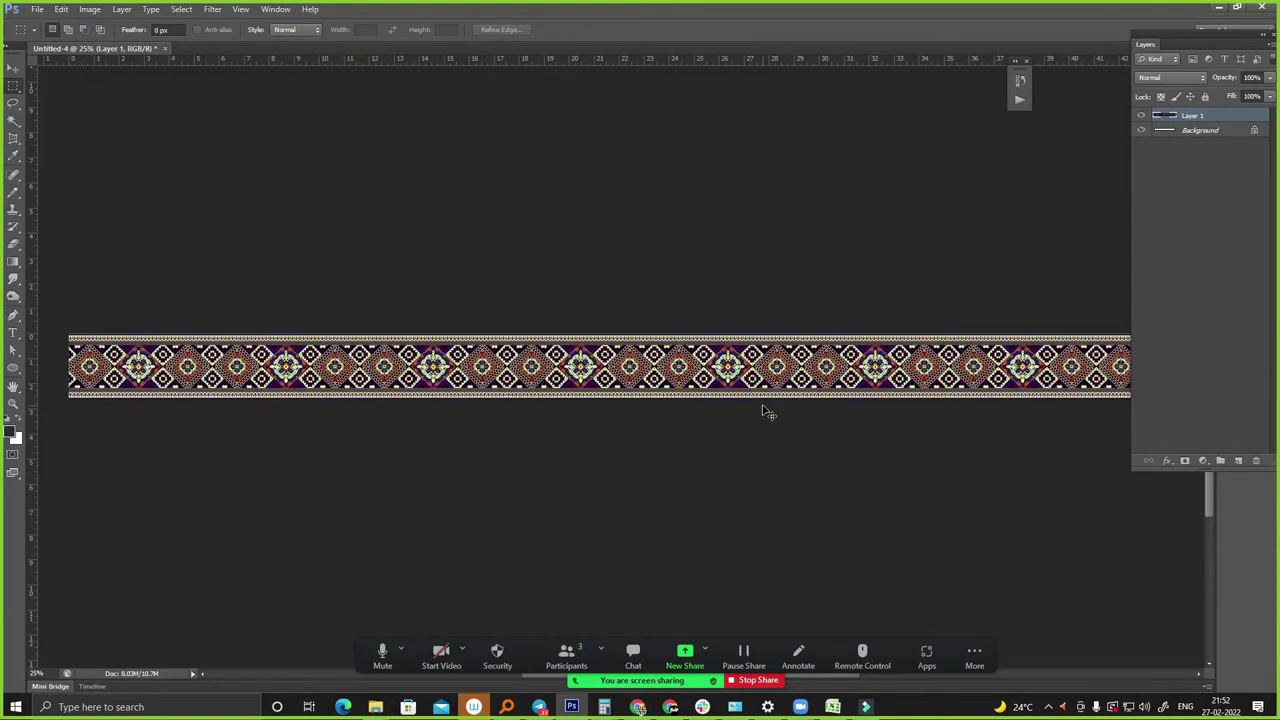
key(ctrl+n)
key(Tab)
key(Tab)
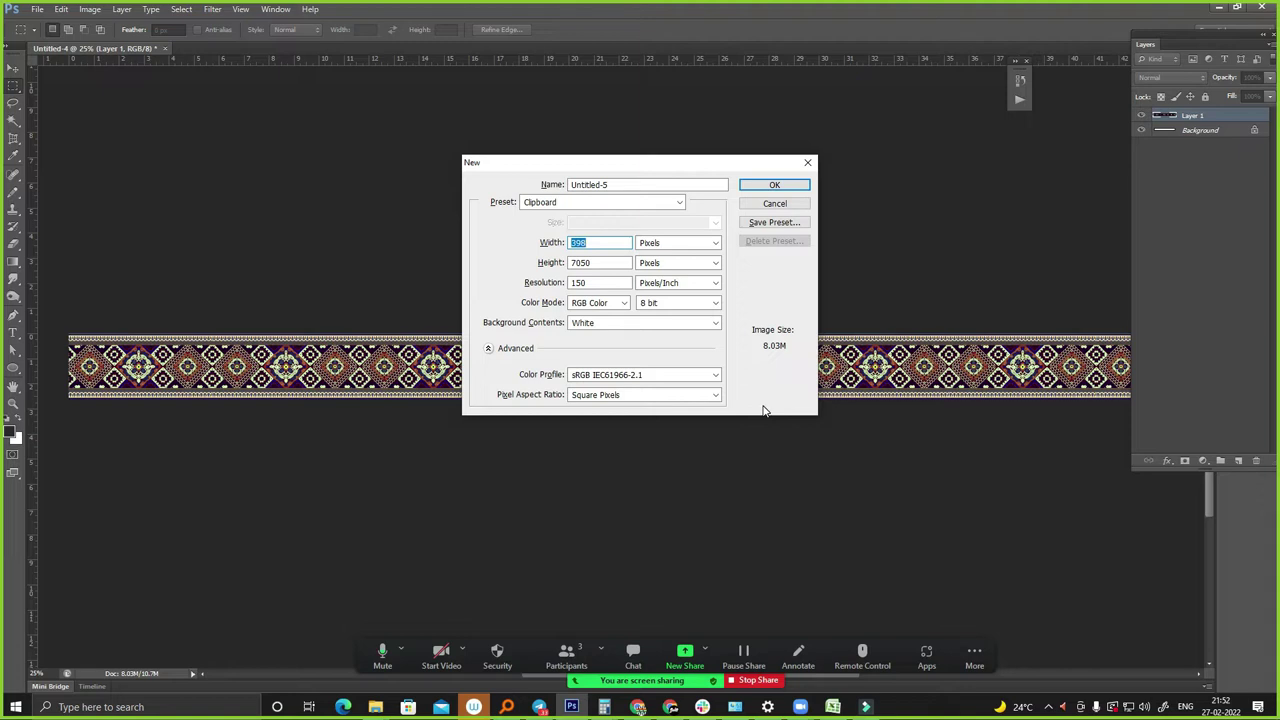
- Set the new Untitled-5 document to 30 × 45 inches at 150 ppi and create it
text(30)
key(Tab)
key(Down)
key(Tab)
text(45)
key(Tab)
key(Tab)
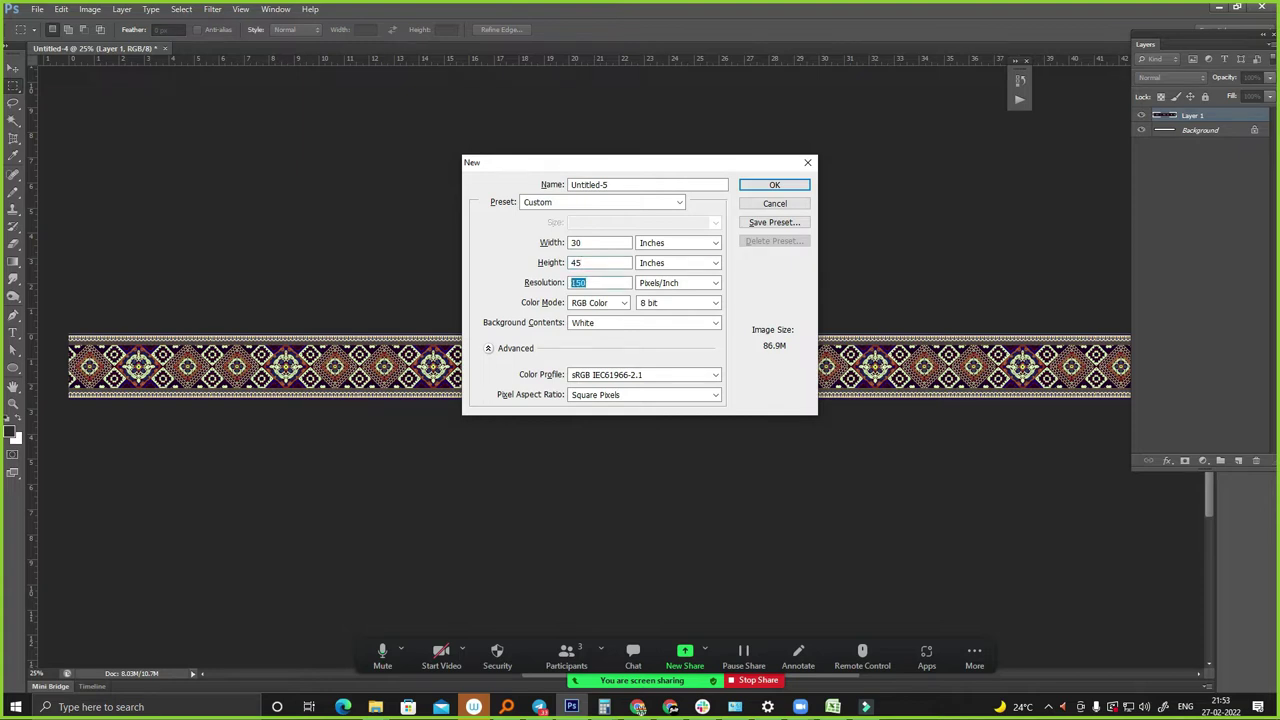
key(Return)
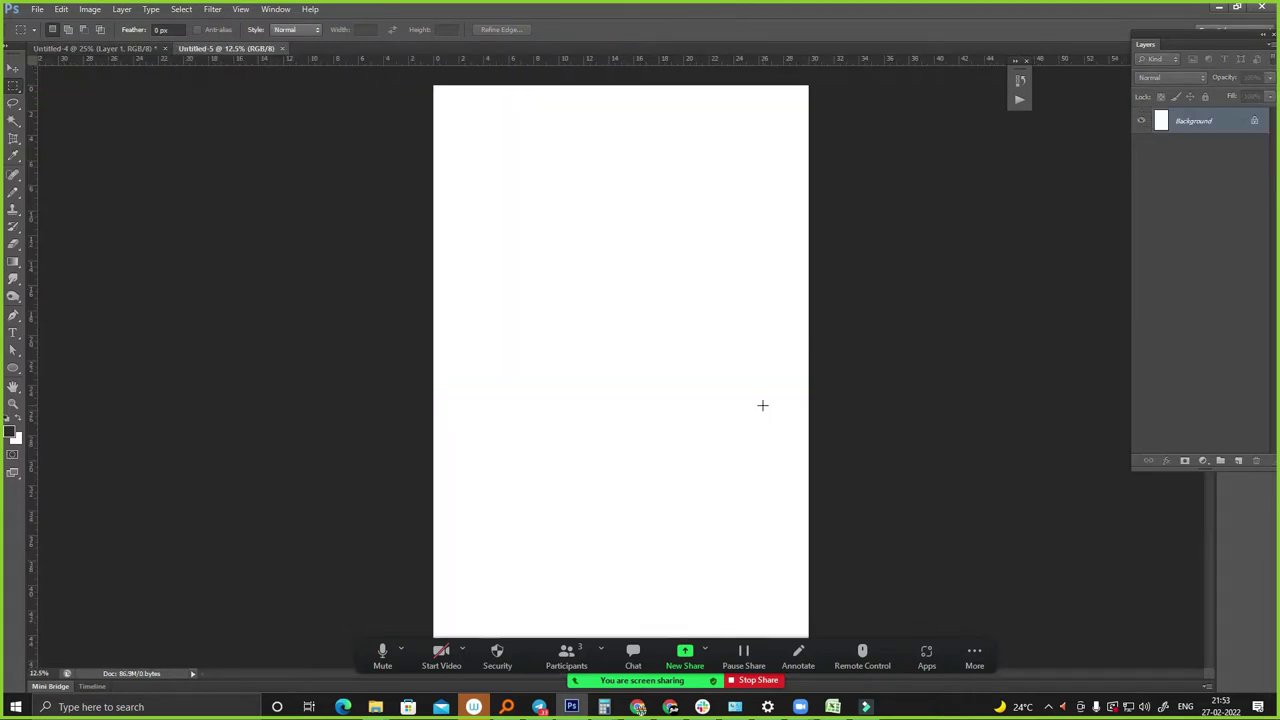
- Place a vertical guide snapped to the canvas's right edge at 30 inches
key(ctrl+minus)
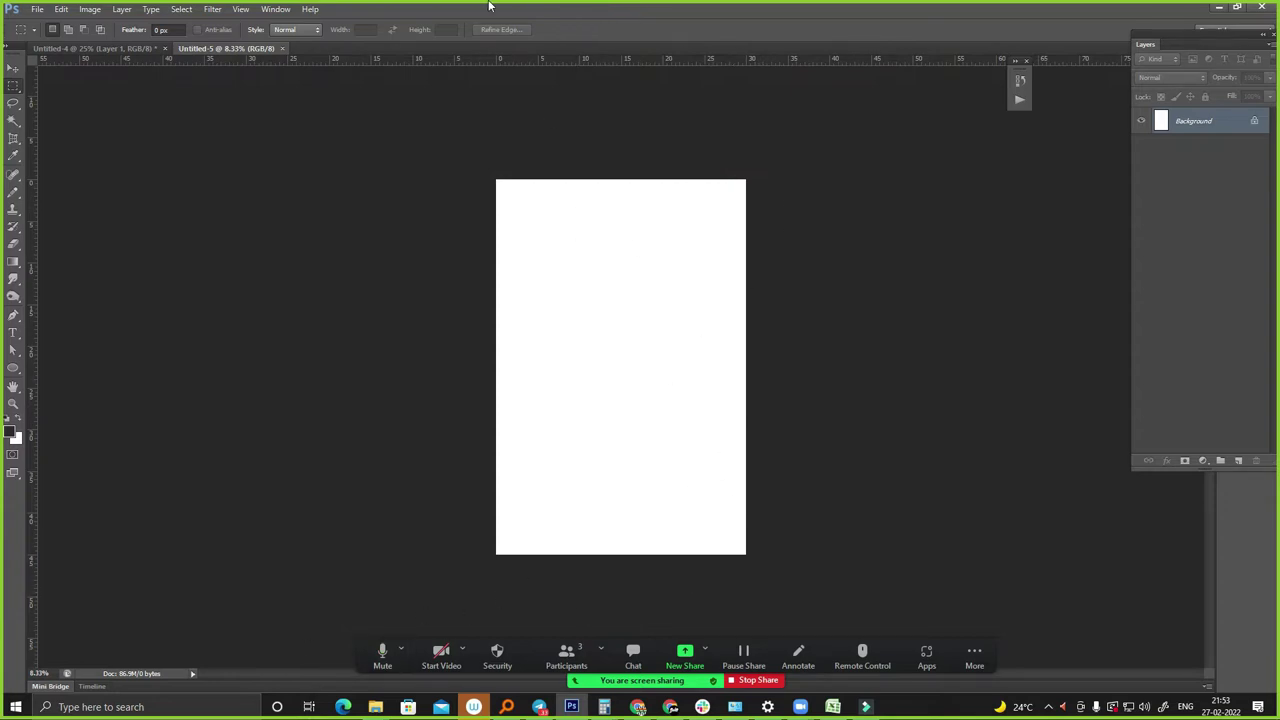
key(ctrl+a)
key(ctrl+t)
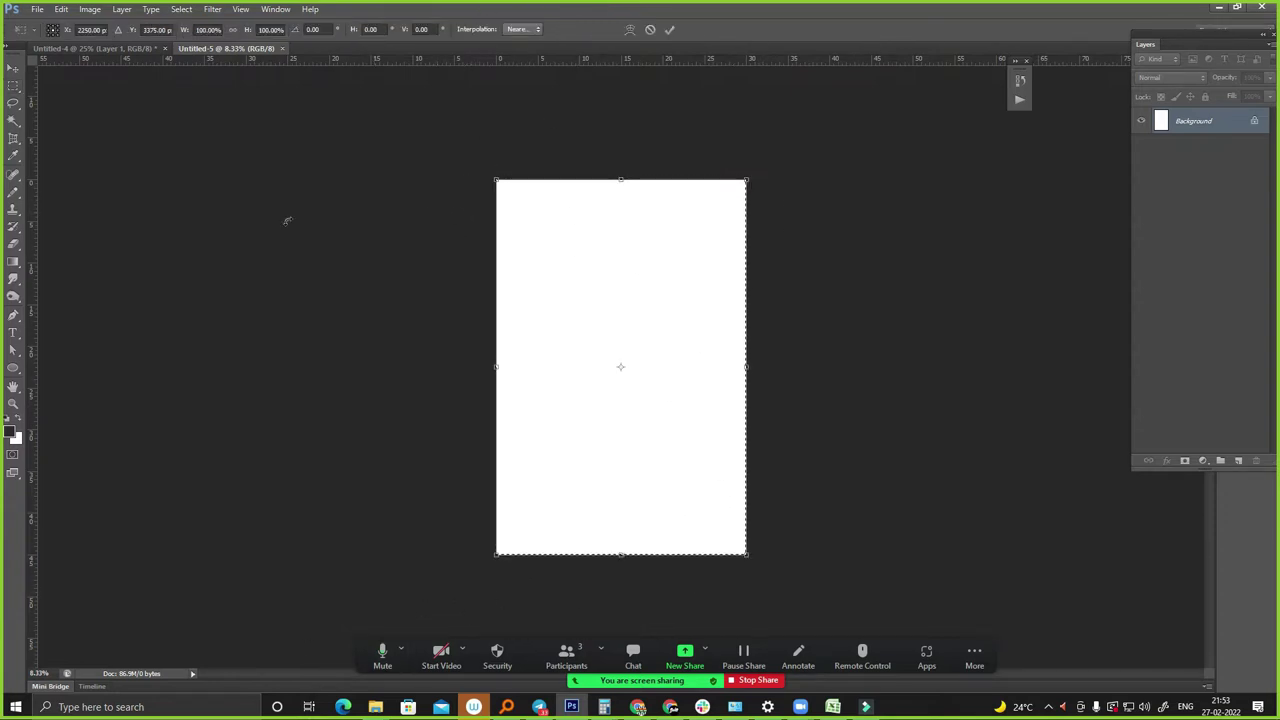
drag(33, 303, 748, 297)
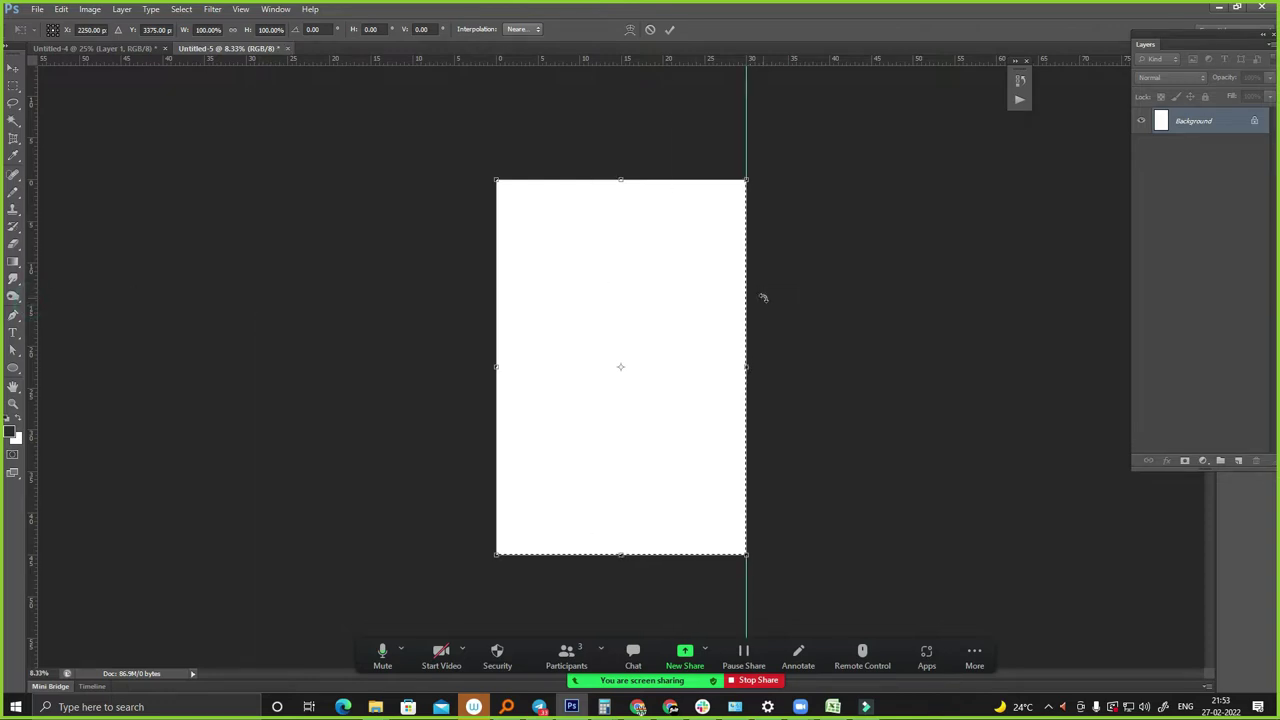
key(Return)
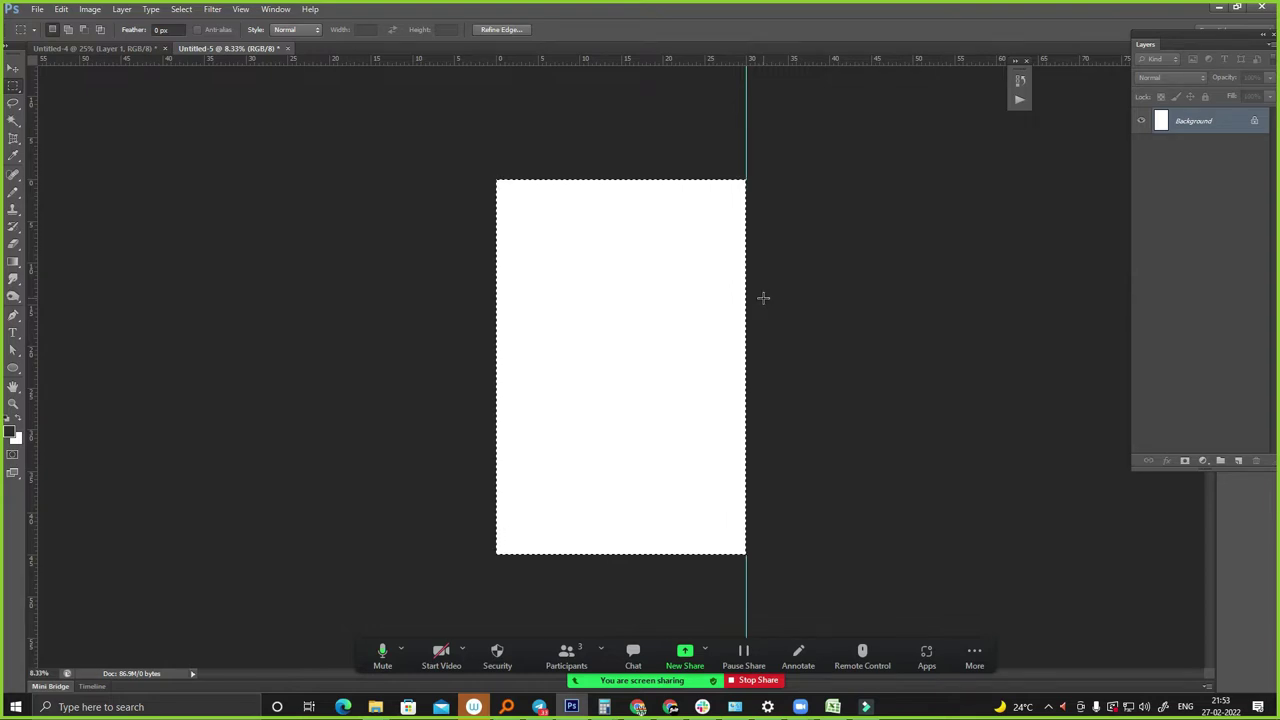
- Set Canvas Size width to 200 percent
key(ctrl+alt+c)
text(200)
key(Tab)
key(Up)
key(Up)
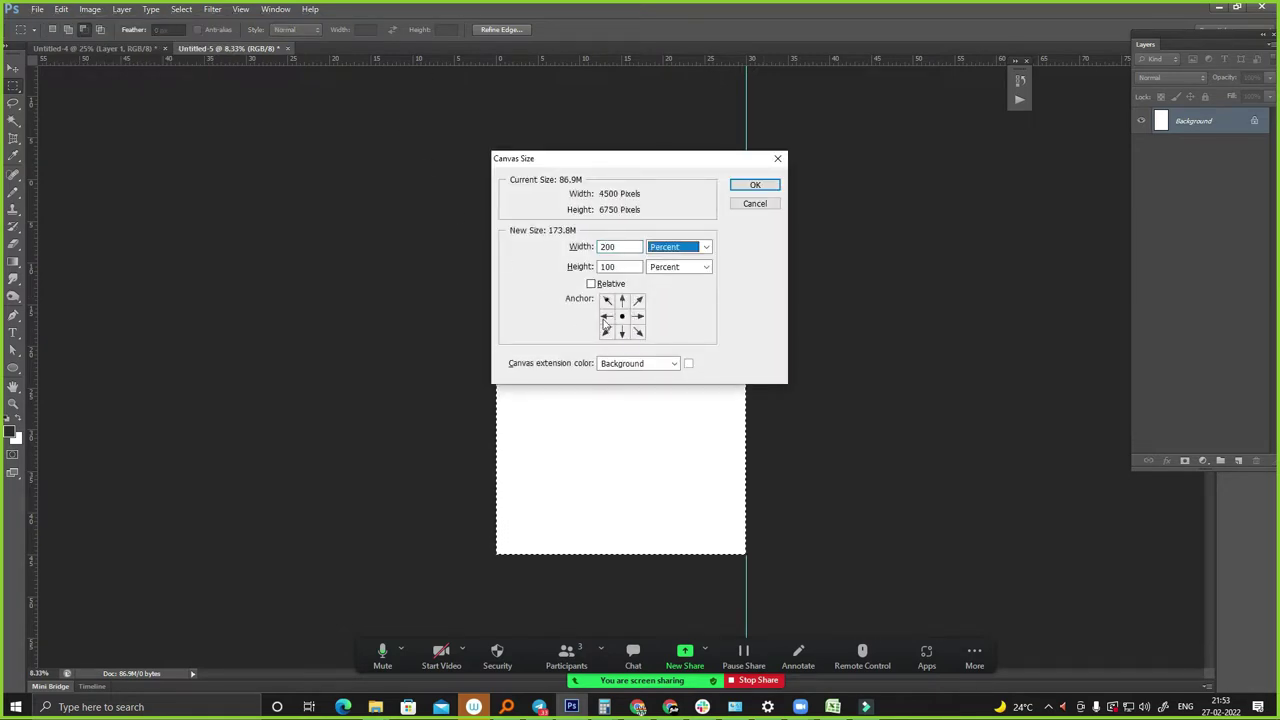
- Double the canvas width anchored on the left, and marquee areas of the new canvas
click(605, 317)
key(Return)
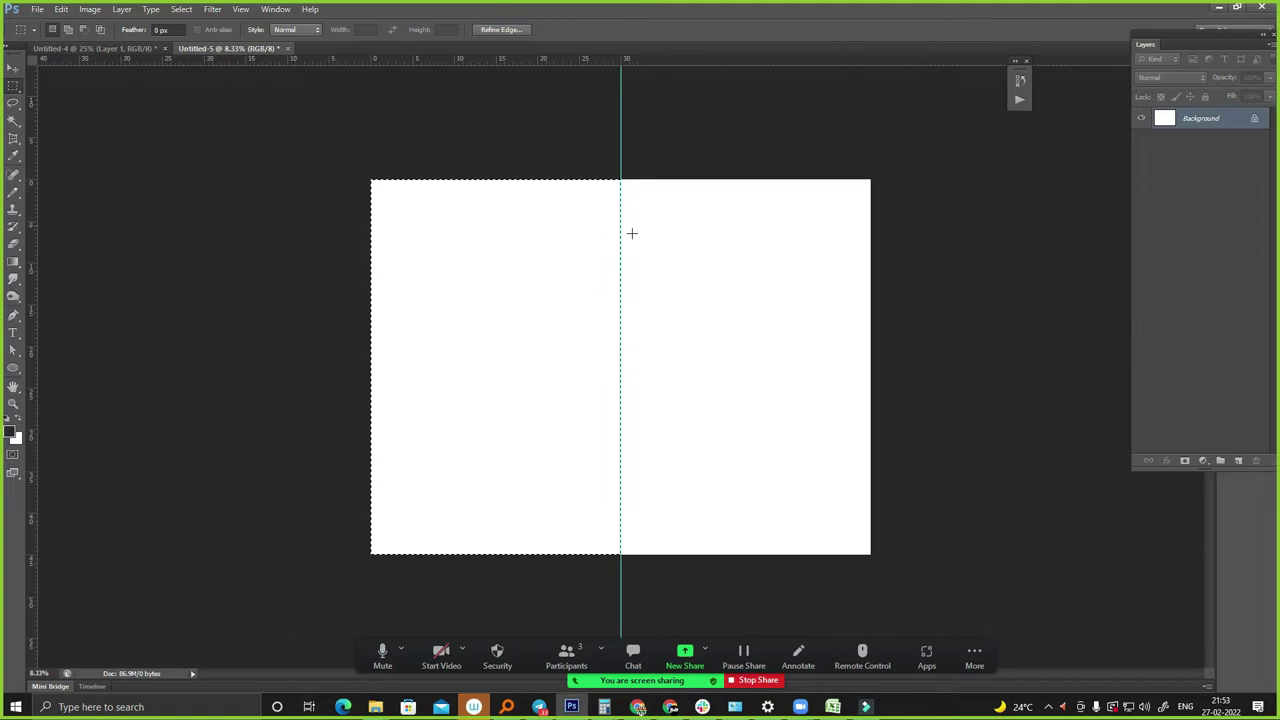
click(780, 149)
mouse_move(632, 160)
mouse_down()
mouse_move(696, 360)
mouse_move(908, 594)
mouse_up()
mouse_move(345, 497)
mouse_down()
mouse_move(441, 530)
mouse_move(867, 590)
mouse_up()
drag(829, 160, 910, 528)
mouse_move(800, 466)
mouse_down()
mouse_move(900, 584)
mouse_move(866, 543)
mouse_up()
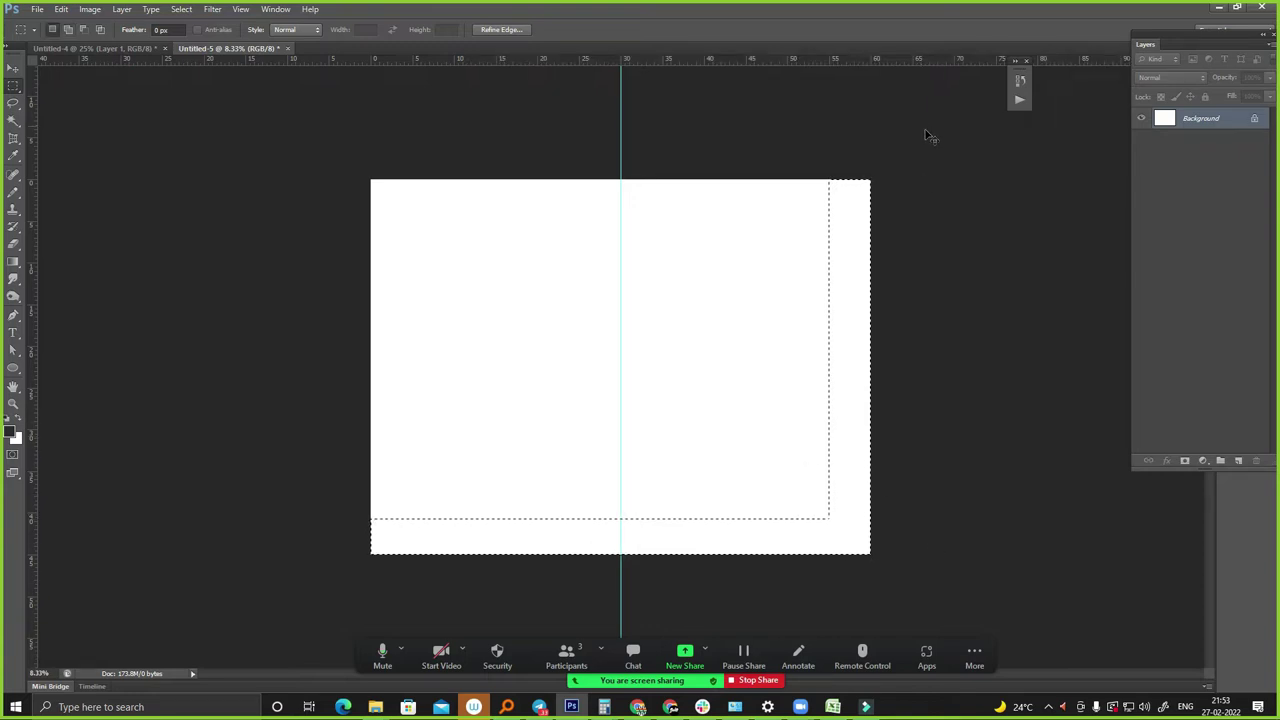
- Add a horizontal guide across the canvas centre, snapped to the transform bounds
key(ctrl+t)
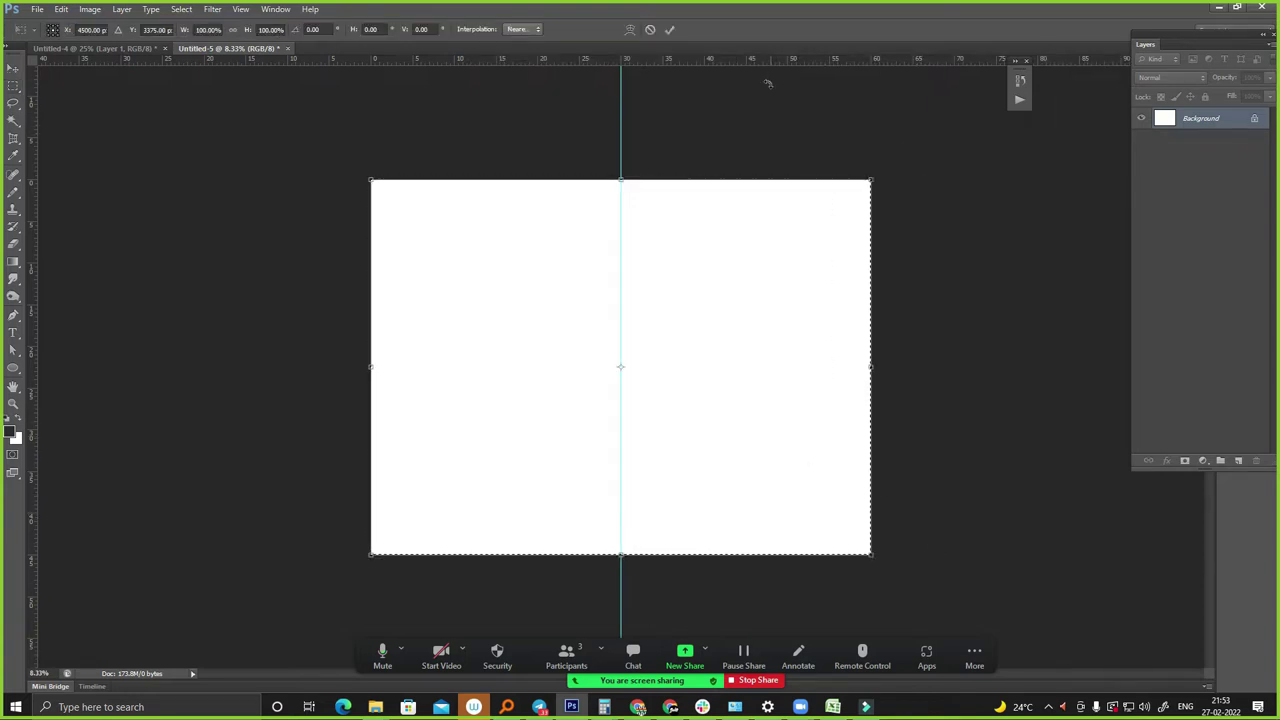
click(776, 62)
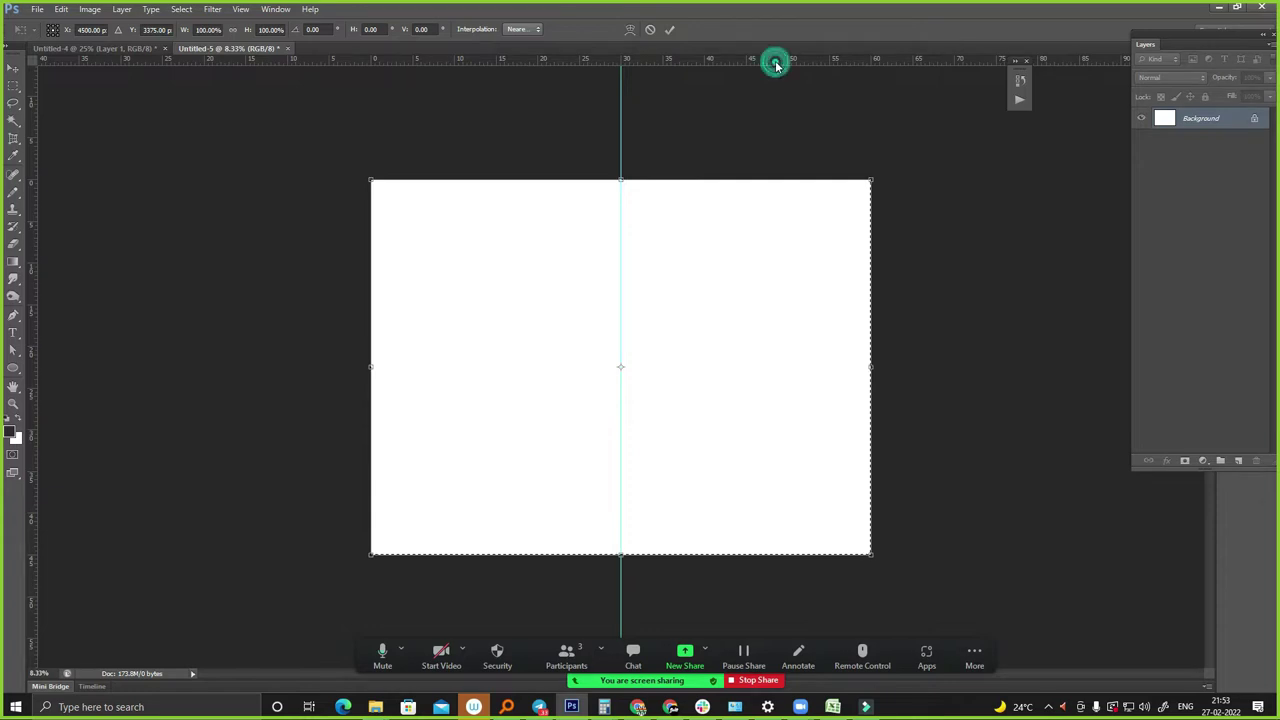
drag(775, 61, 653, 367)
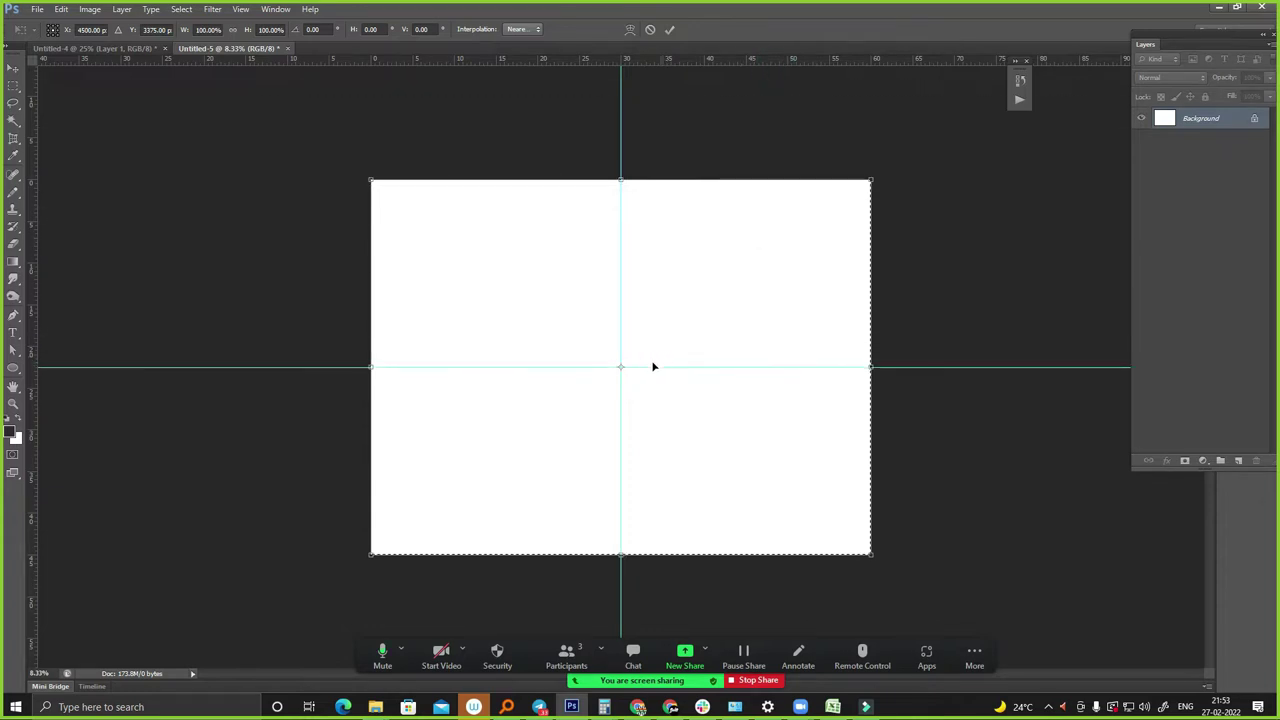
key(Return)
key(ctrl+d)
- Redraw a marquee and switch back to the Untitled-4 lace strip document
drag(360, 370, 790, 580)
mouse_move(321, 120)
mouse_down()
mouse_move(751, 327)
mouse_move(909, 366)
mouse_up()
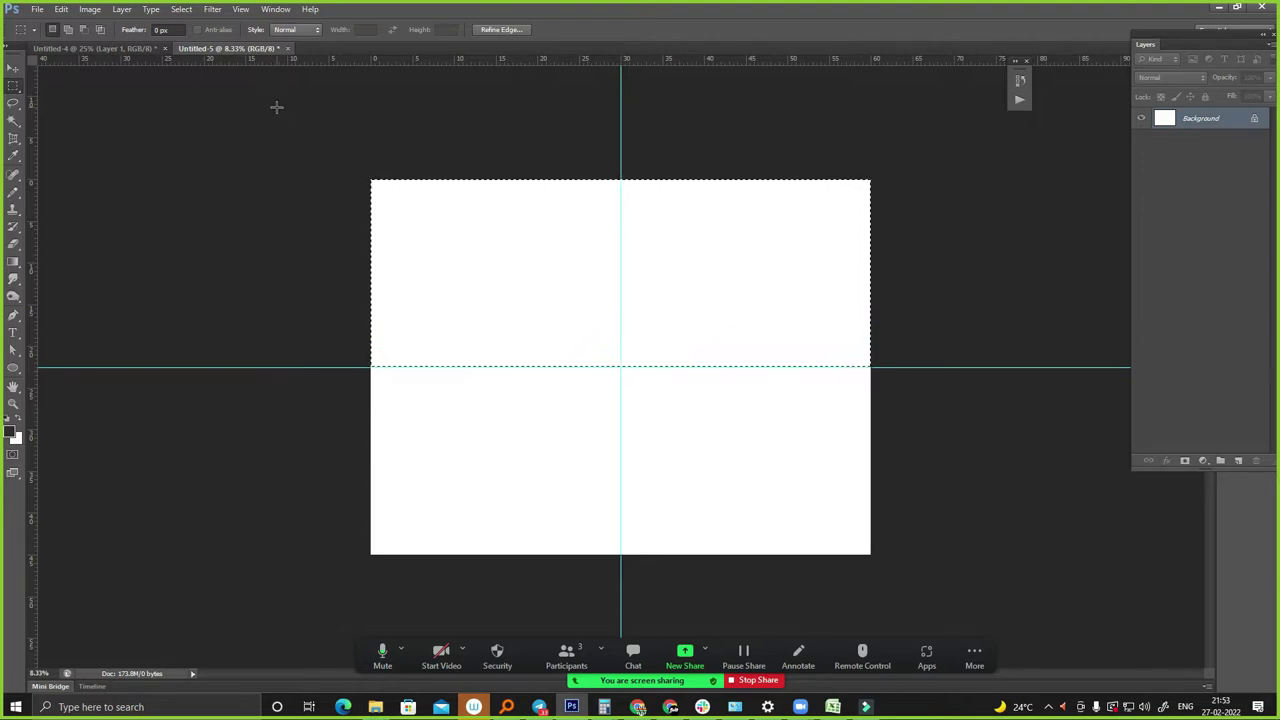
key(ctrl+Tab)
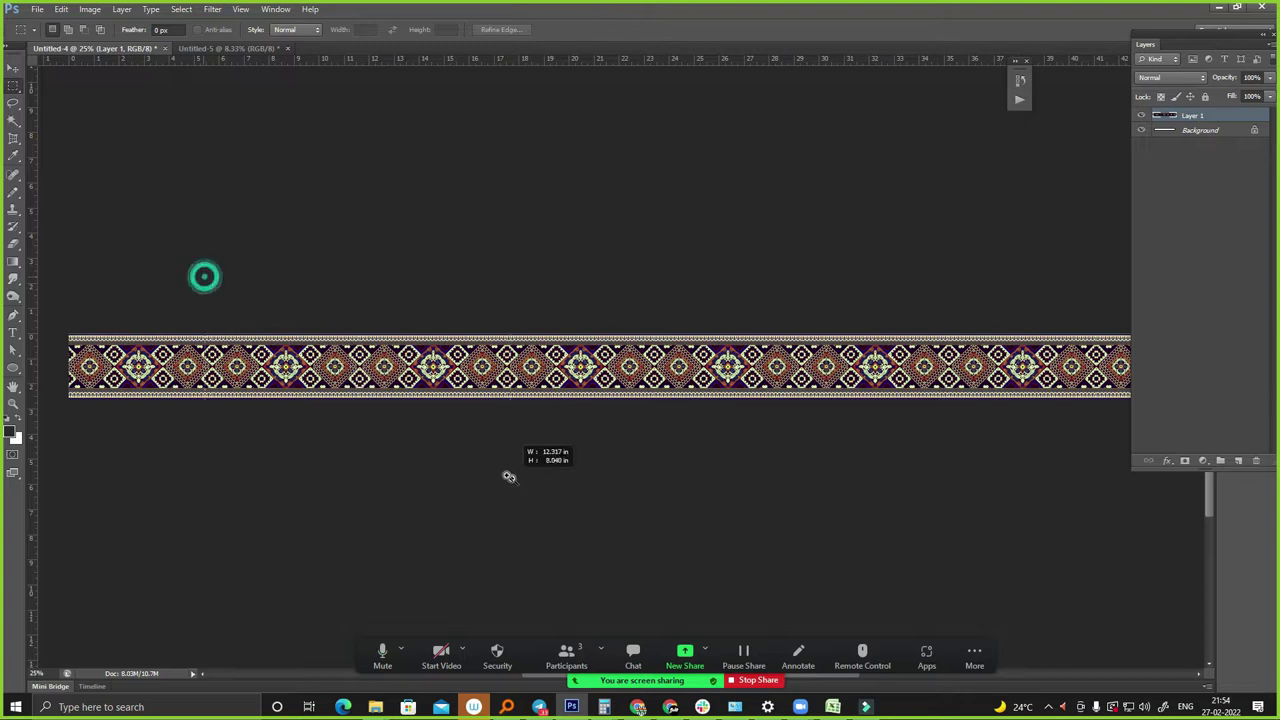
- Place a vertical guide on the centre line of the lace's central medallion
drag(203, 274, 508, 471)
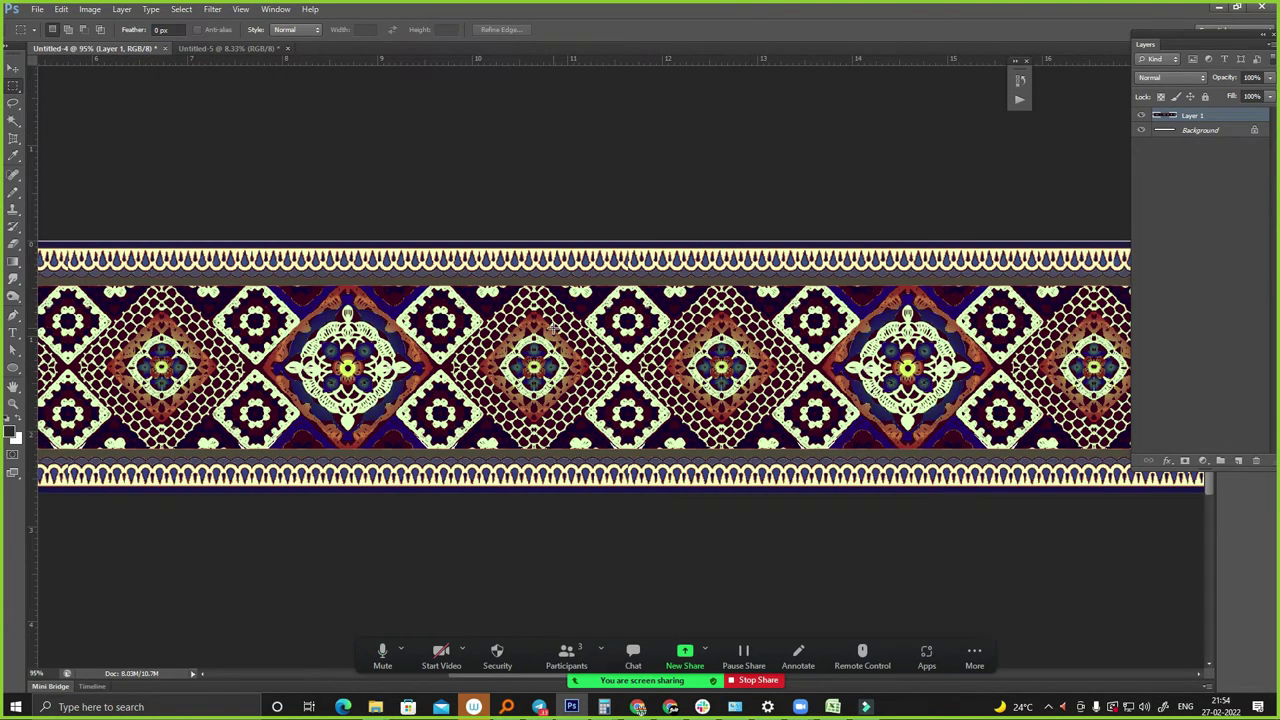
key(ctrl+minus)
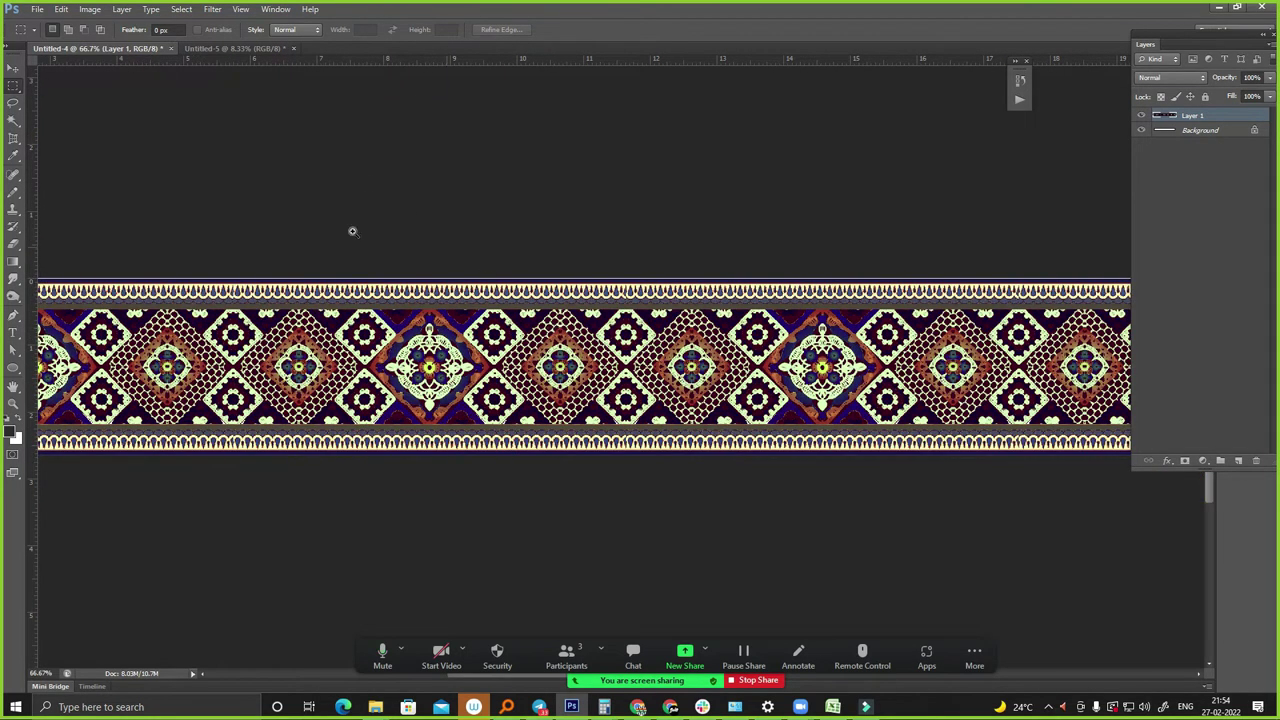
drag(352, 231, 508, 173)
drag(390, 120, 427, 230)
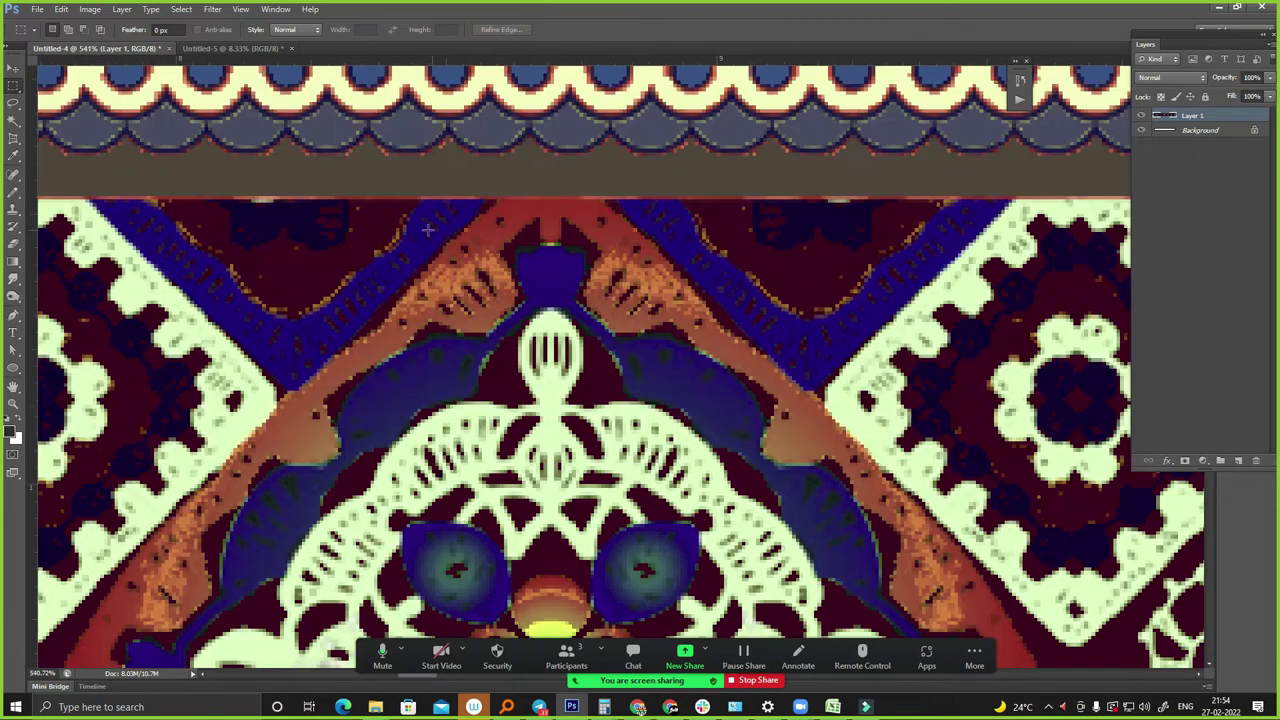
drag(30, 355, 550, 302)
scroll(567, 317, down, 3)
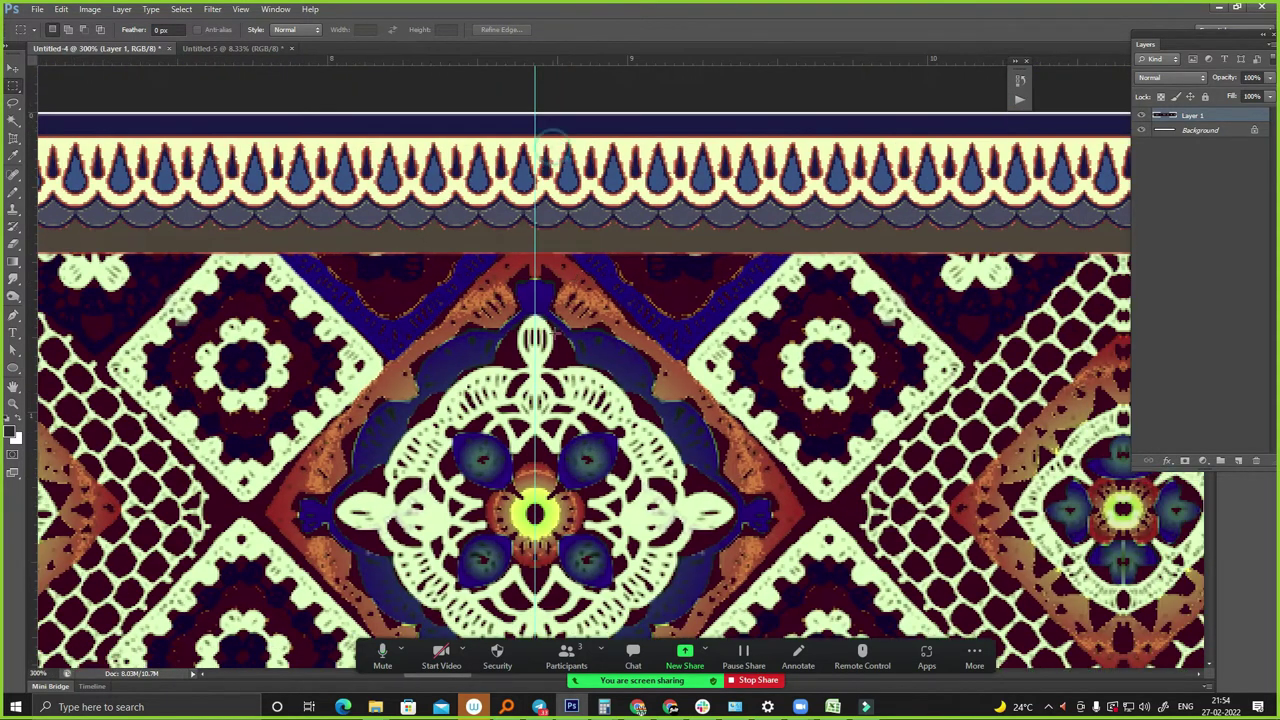
drag(518, 162, 566, 222)
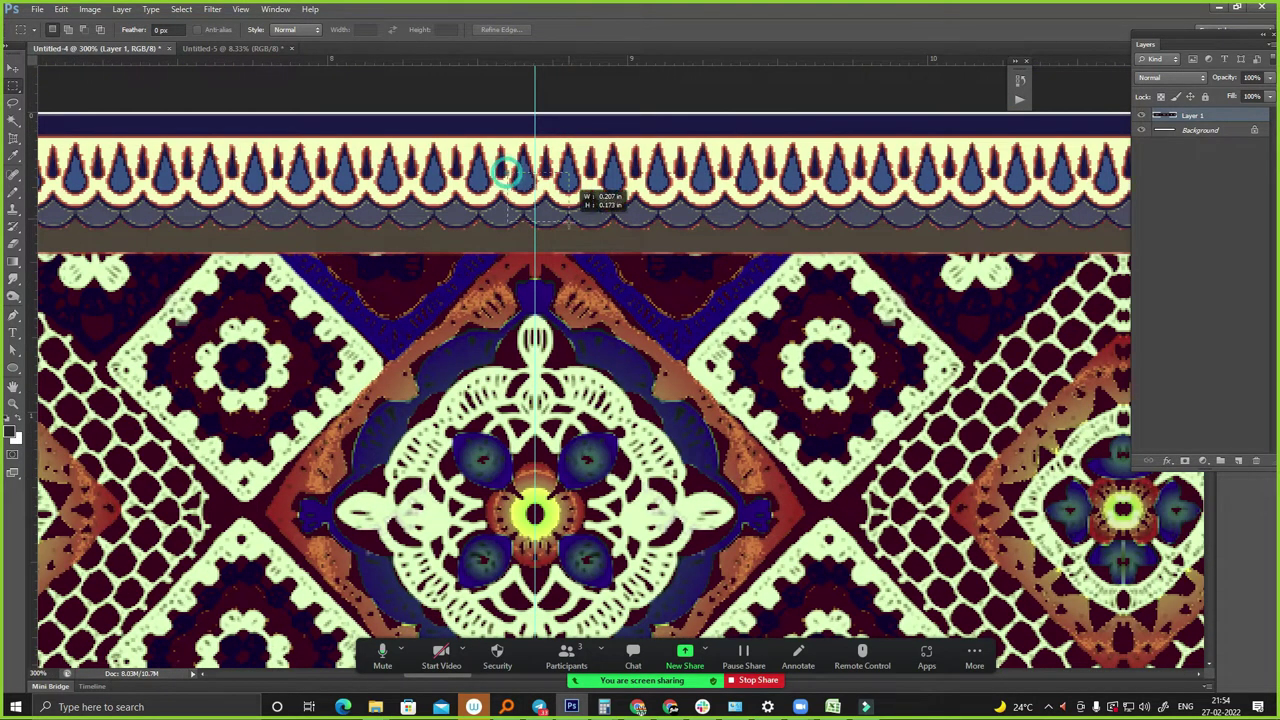
click(545, 143)
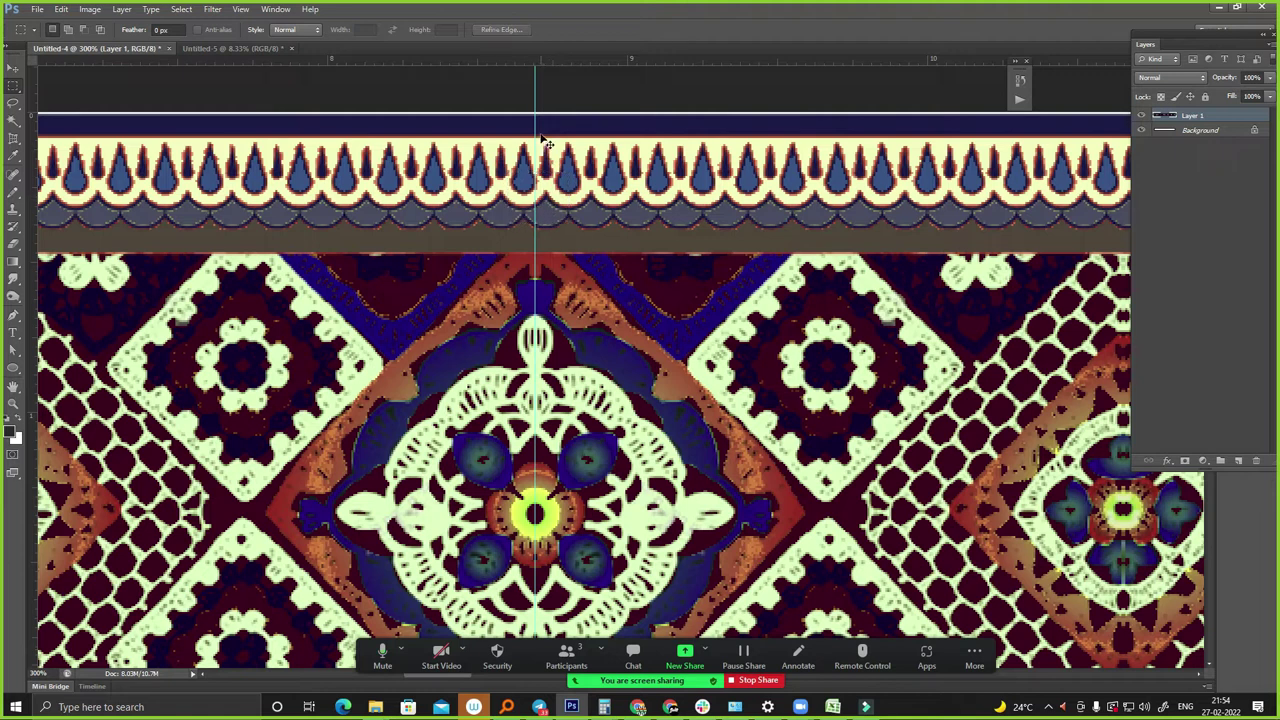
drag(536, 128, 526, 136)
drag(526, 136, 530, 225)
- Add a second vertical guide at the top border's lattice point
key(ctrl+minus)
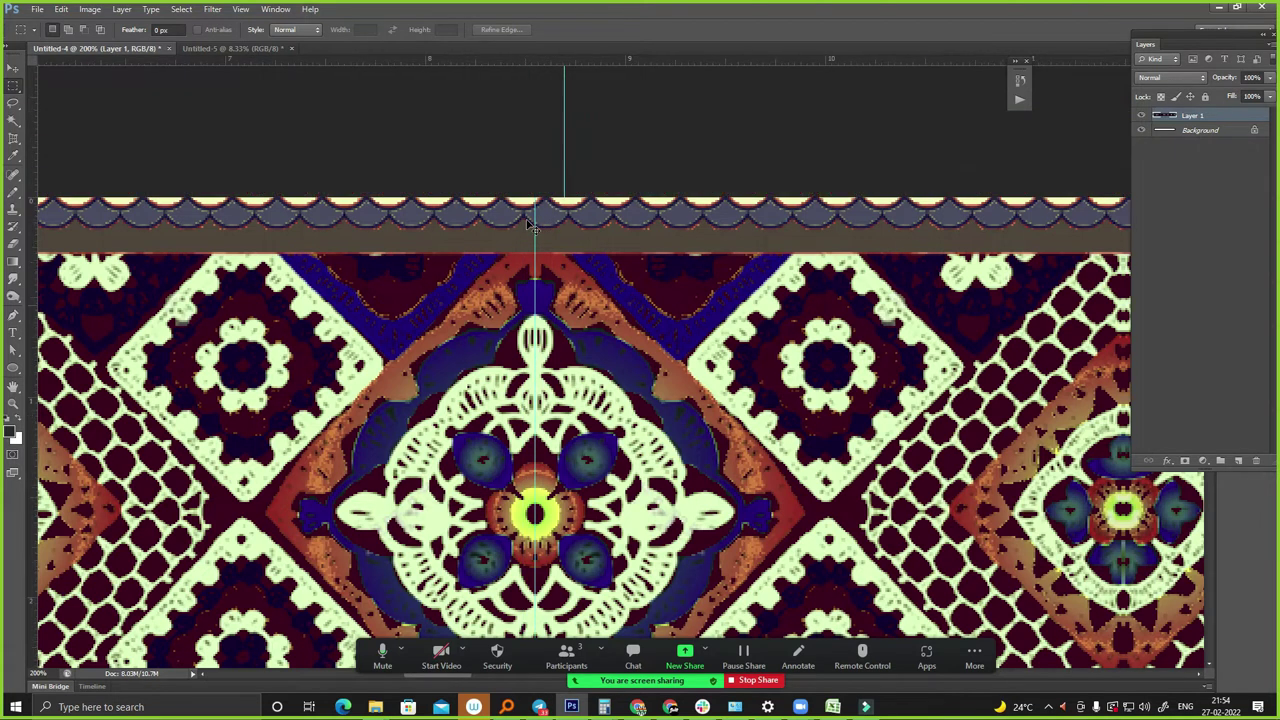
key(ctrl+minus)
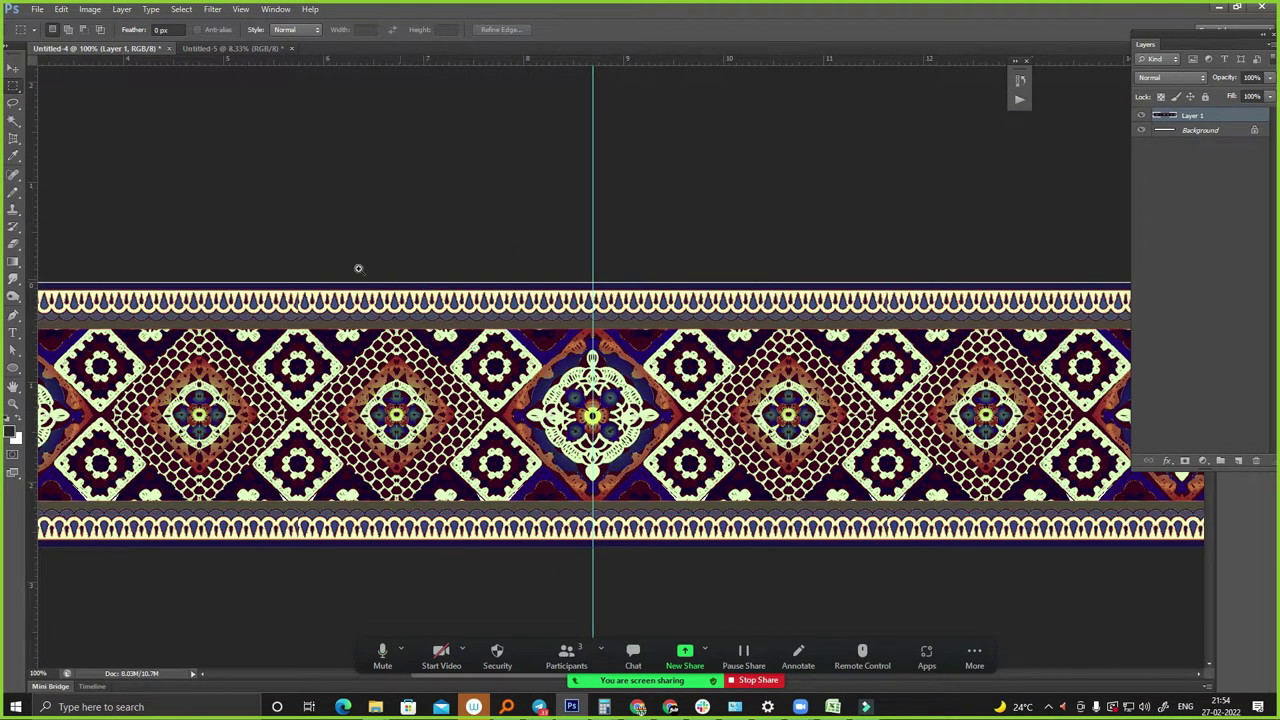
drag(347, 328, 479, 325)
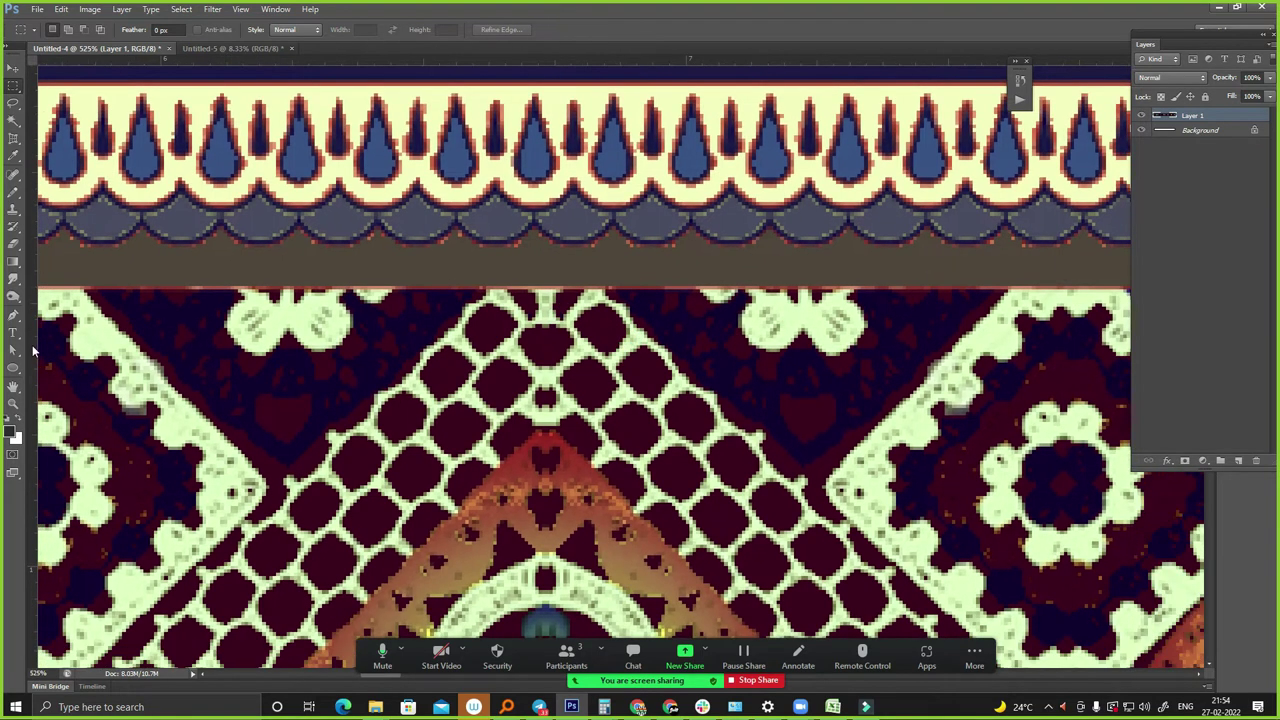
drag(33, 350, 546, 313)
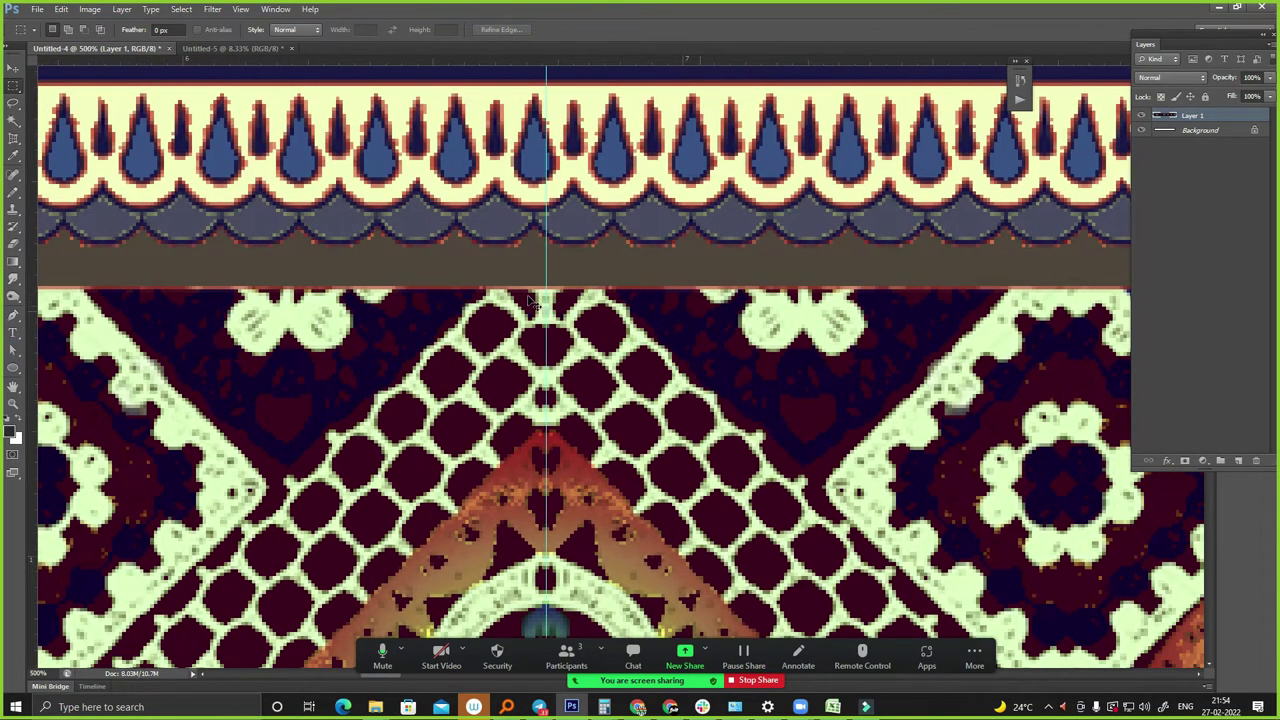
scroll(530, 300, down, 2)
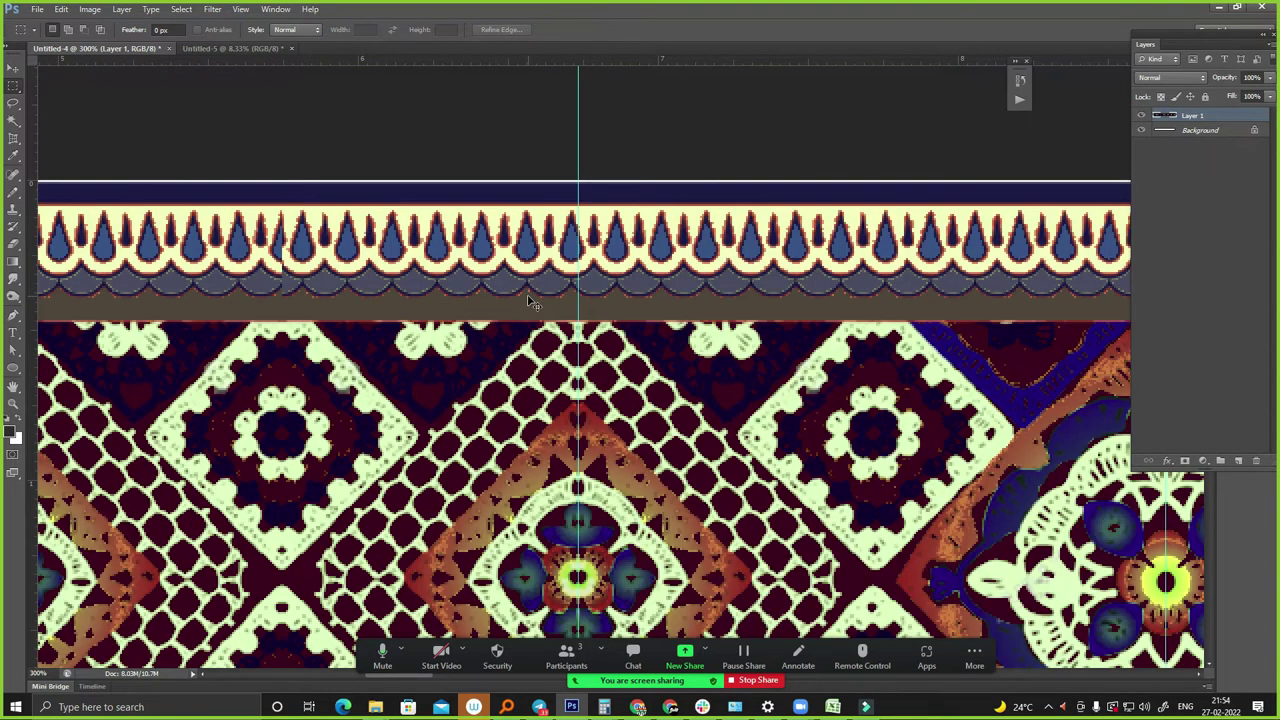
scroll(530, 300, down, 1)
scroll(530, 300, down, 1)
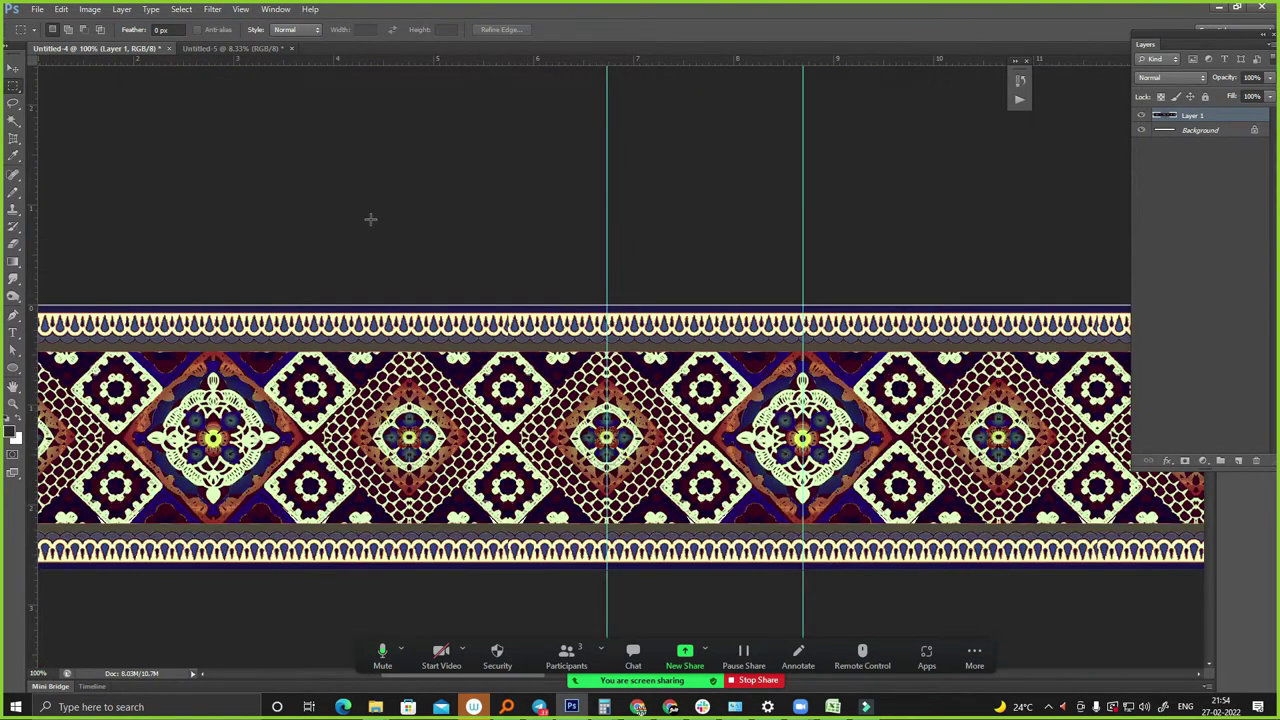
- Marquee-select the band of the border between the two guides
drag(588, 284, 716, 350)
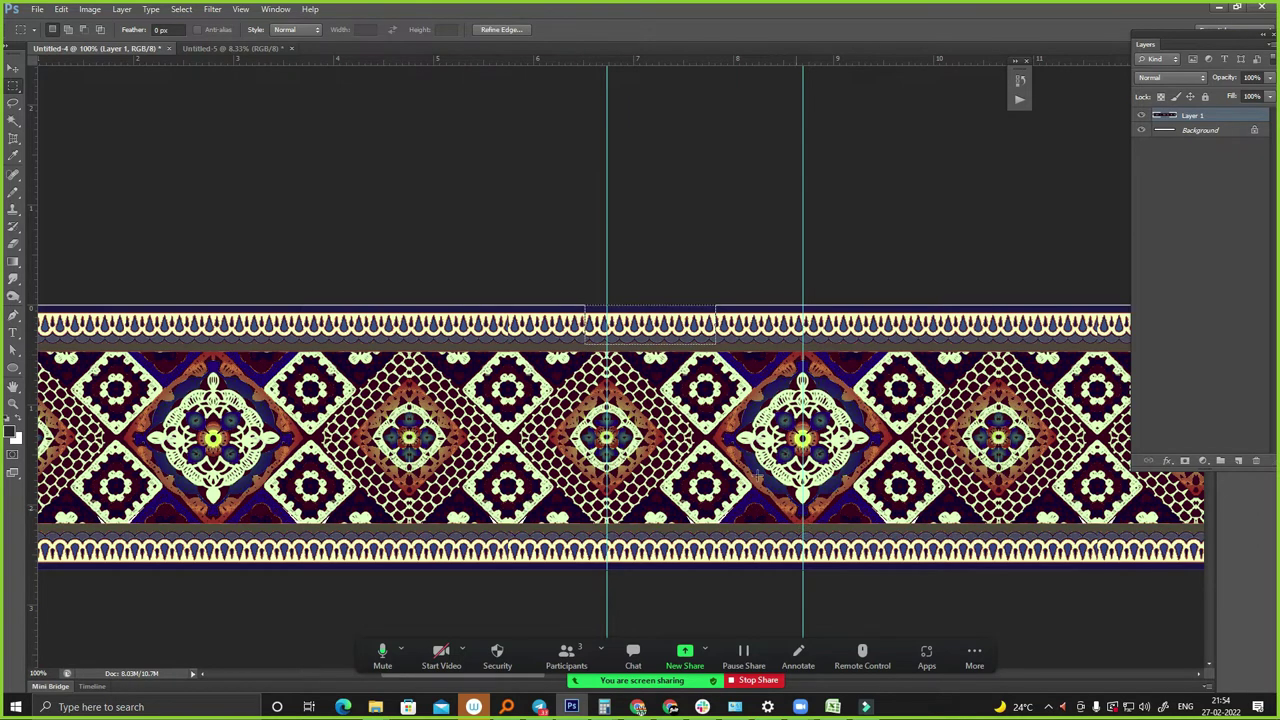
key(ctrl+d)
scroll(764, 212, down, 1)
mouse_move(740, 293)
mouse_down()
mouse_move(477, 268)
mouse_move(570, 425)
mouse_up()
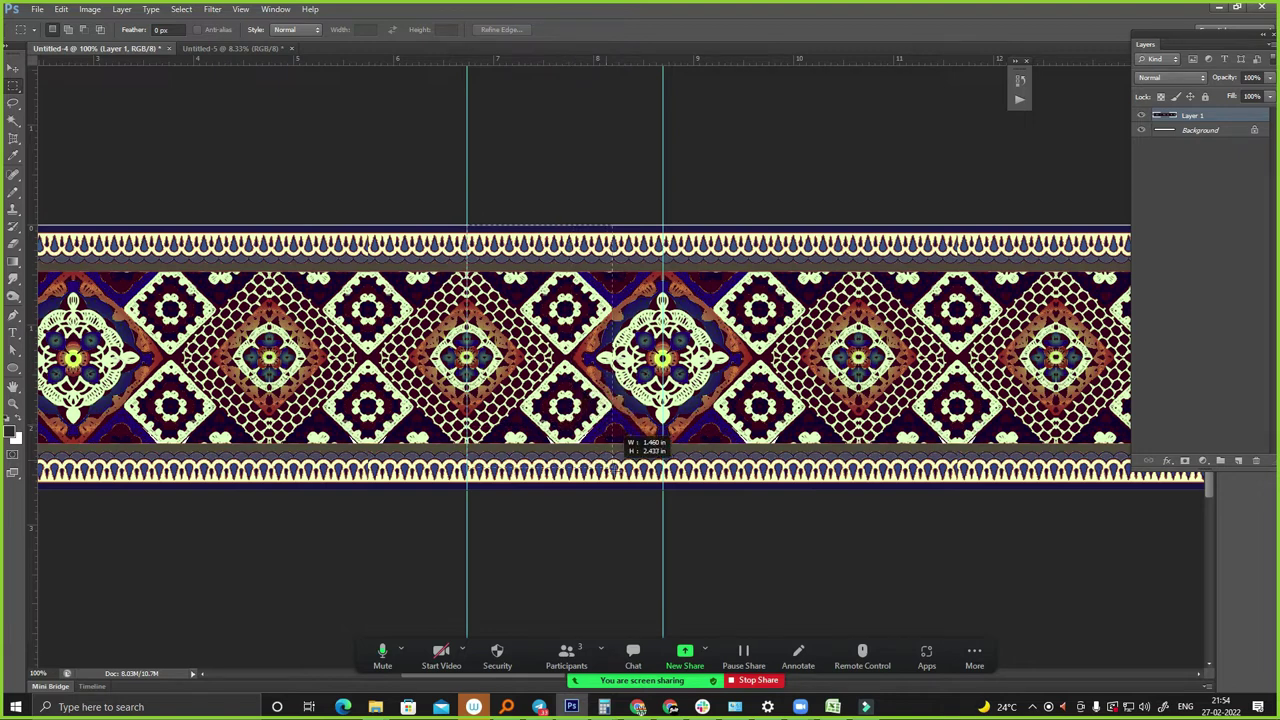
drag(570, 425, 659, 527)
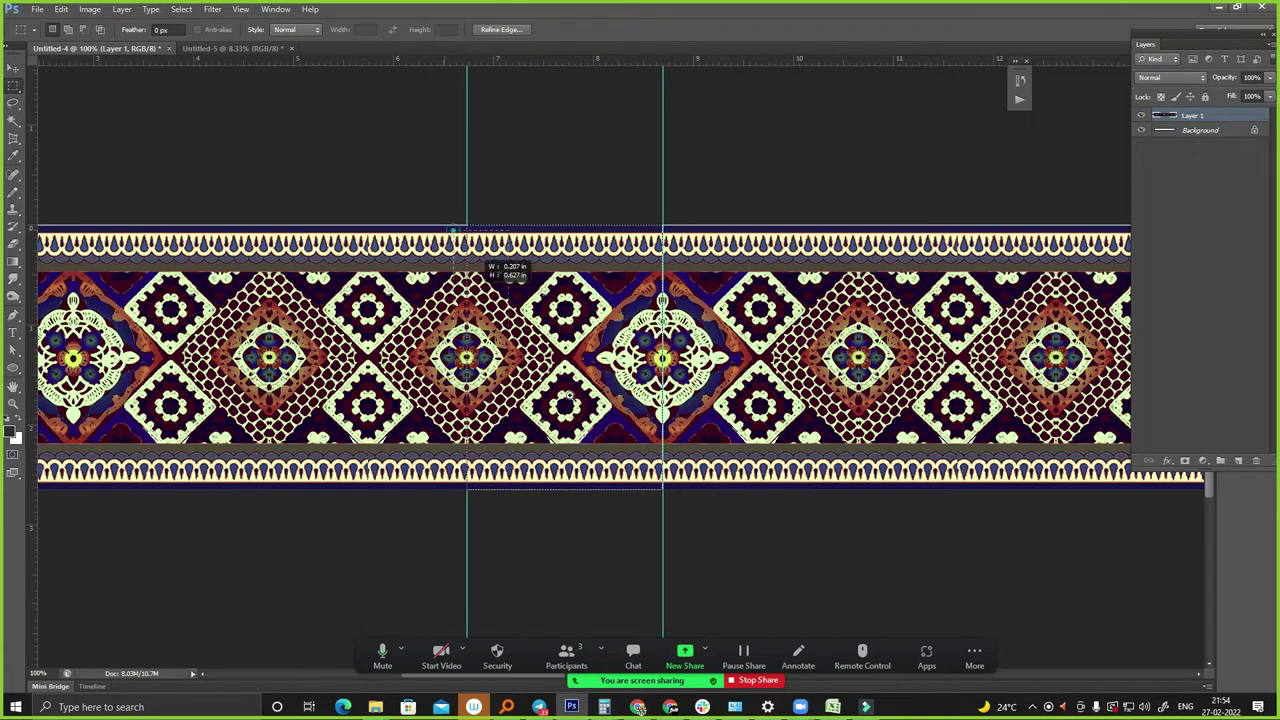
scroll(580, 330, up, 3)
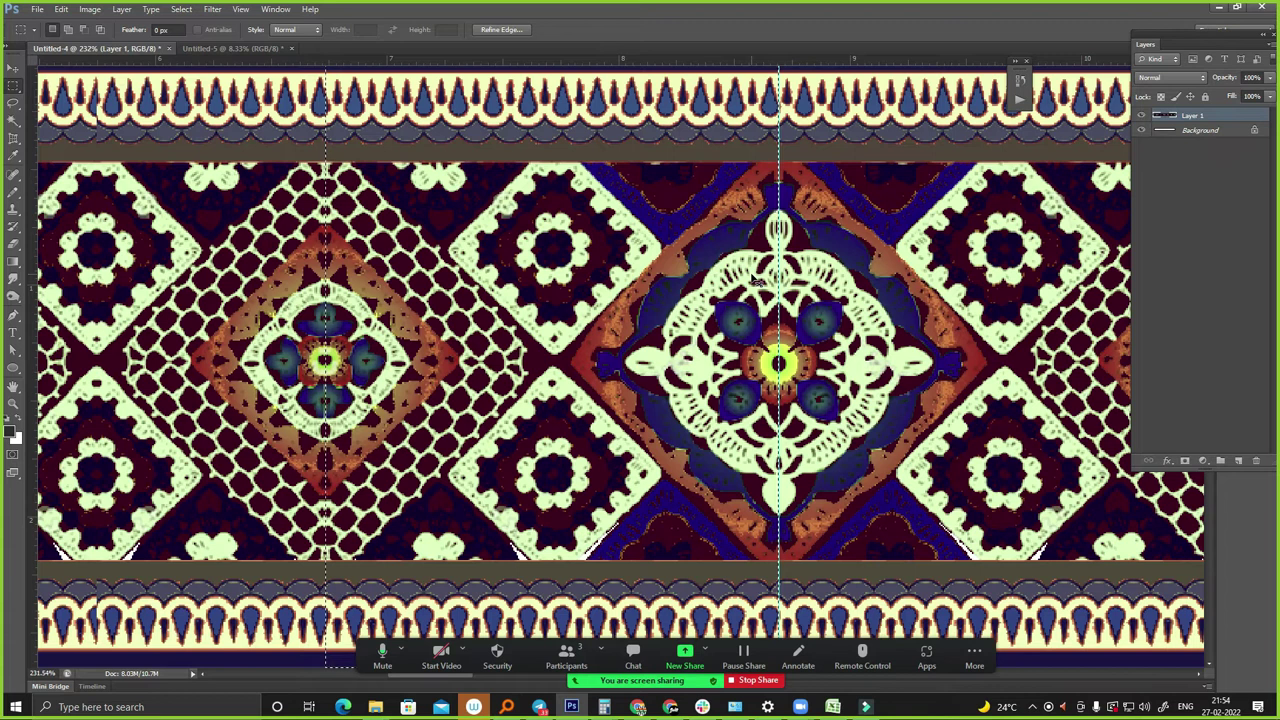
scroll(740, 300, down, 2)
scroll(752, 282, down, 2)
- Crop the image to the selected repeat tile and fit it in the window
key(alt+i)
key(p)
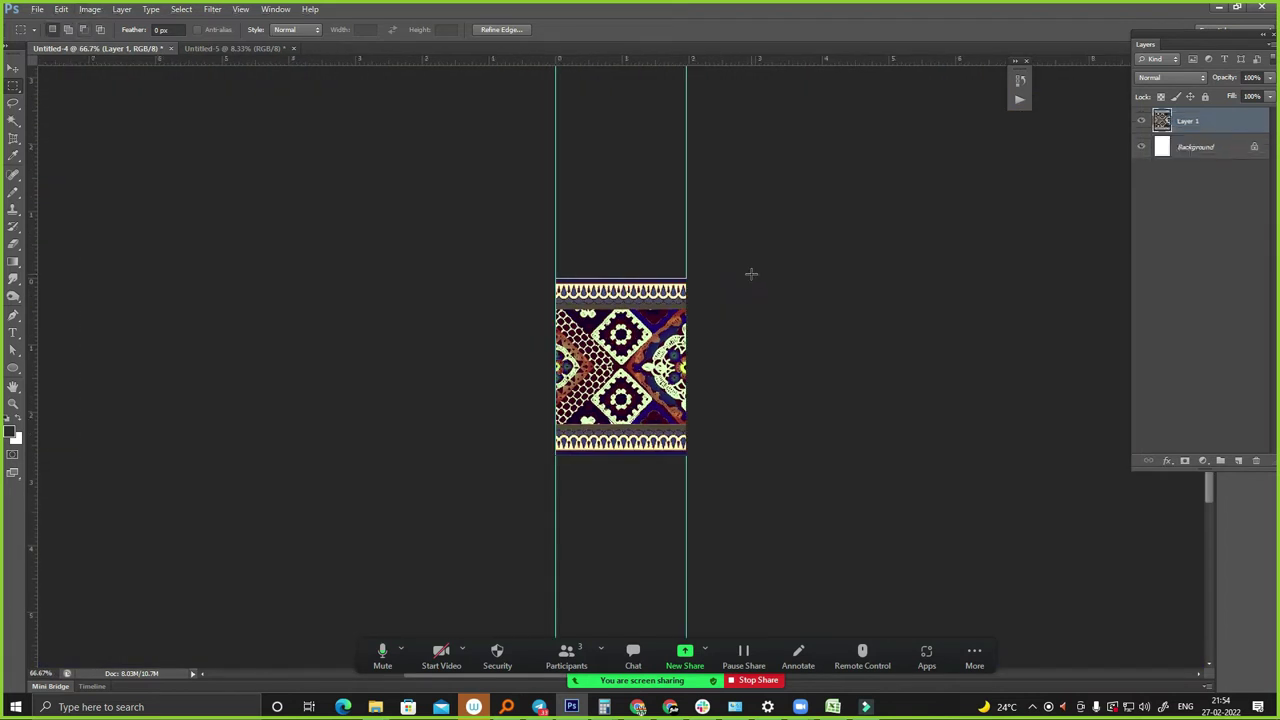
key(ctrl+0)
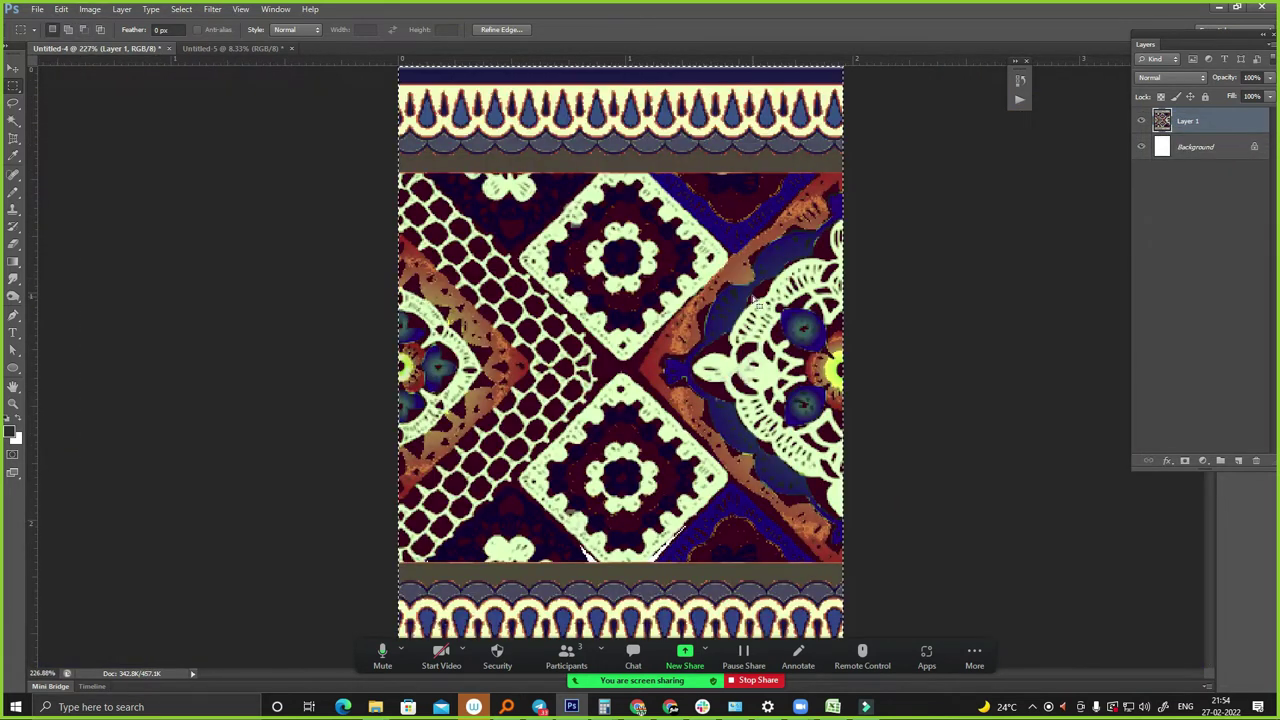
scroll(631, 197, down, 1)
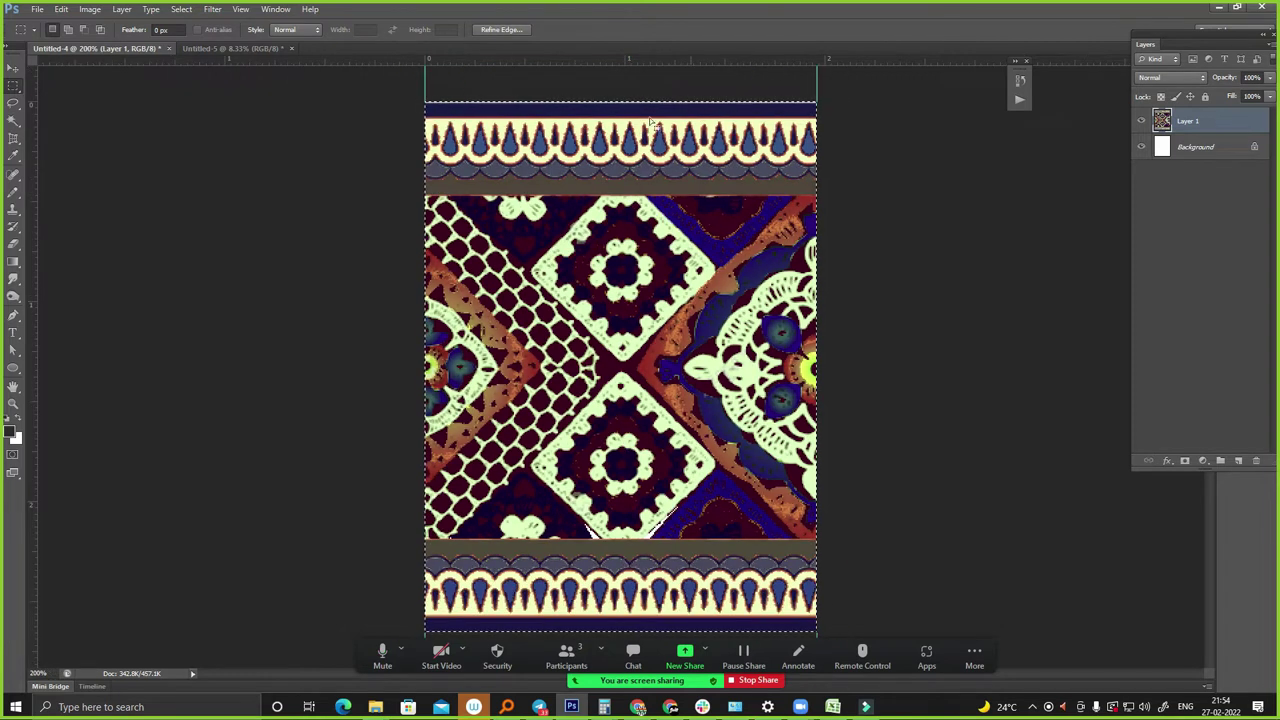
- Apply the Offset filter with horizontal +50 pixels and wrap around
key(alt+t)
key(Up)
key(Up)
key(Up)
key(Right)
key(Up)
key(Return)
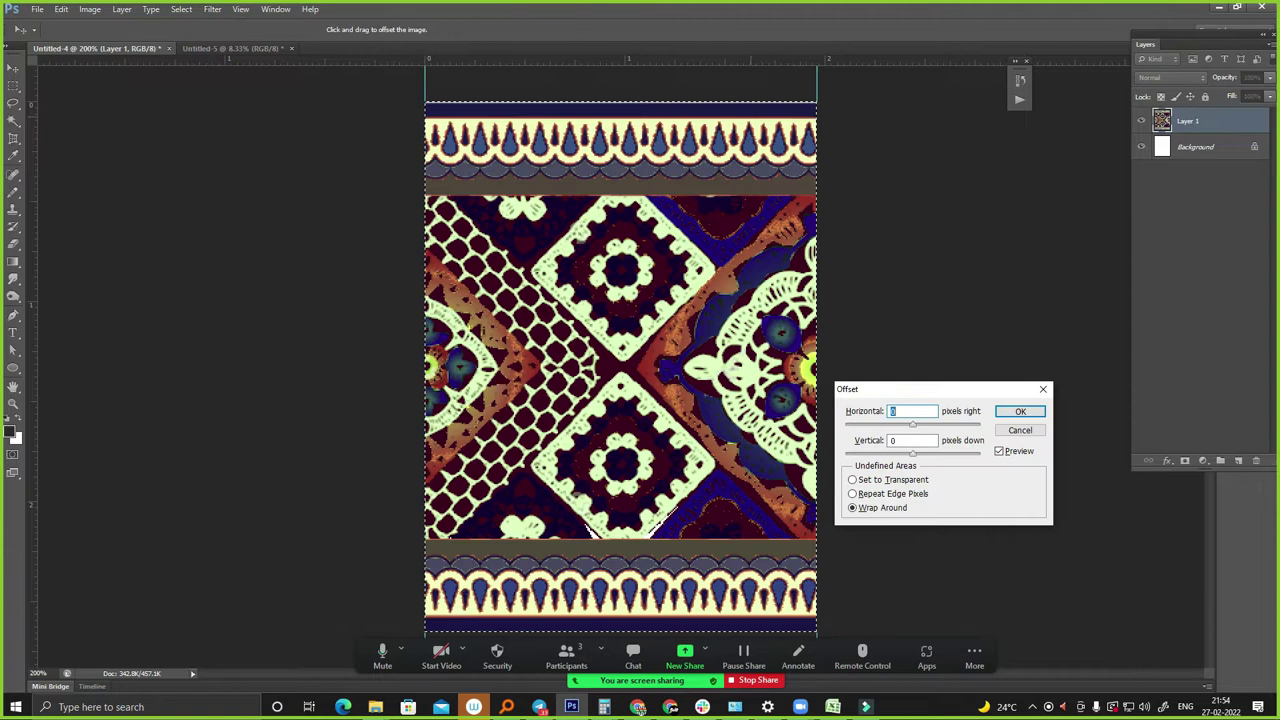
key(shift+Up)
key(shift+Up)
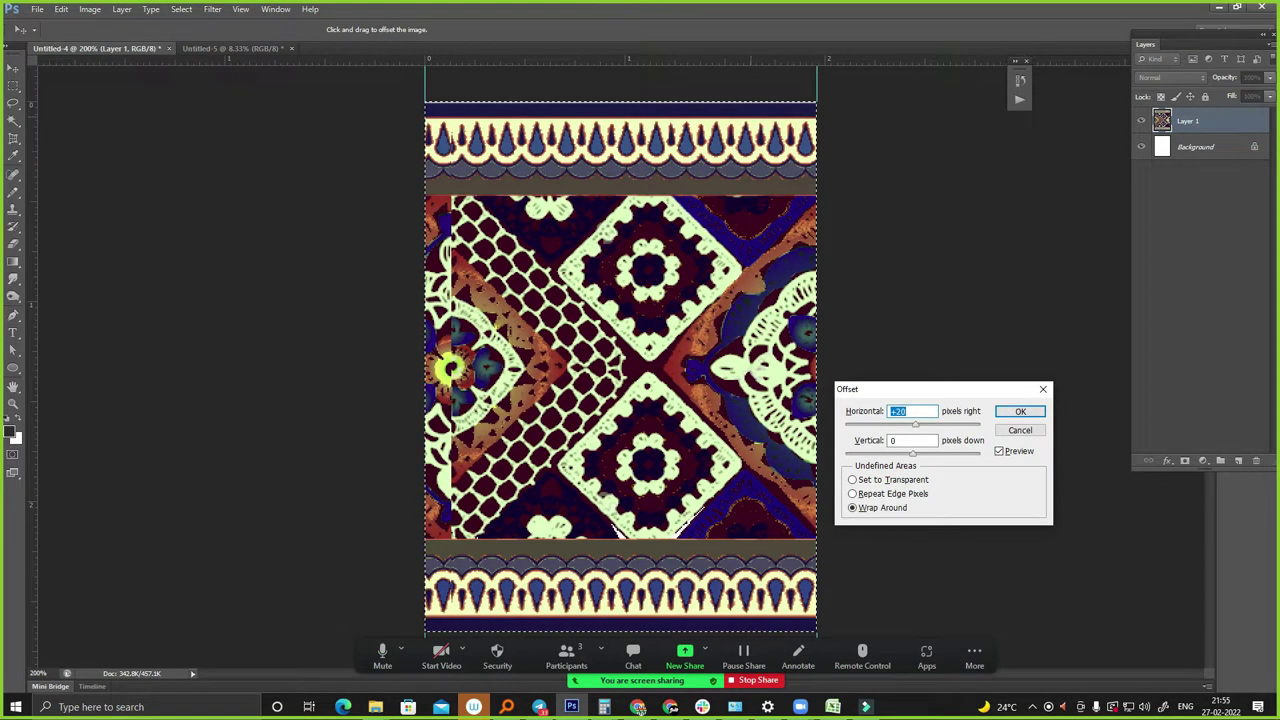
key(shift+Up)
key(shift+Up)
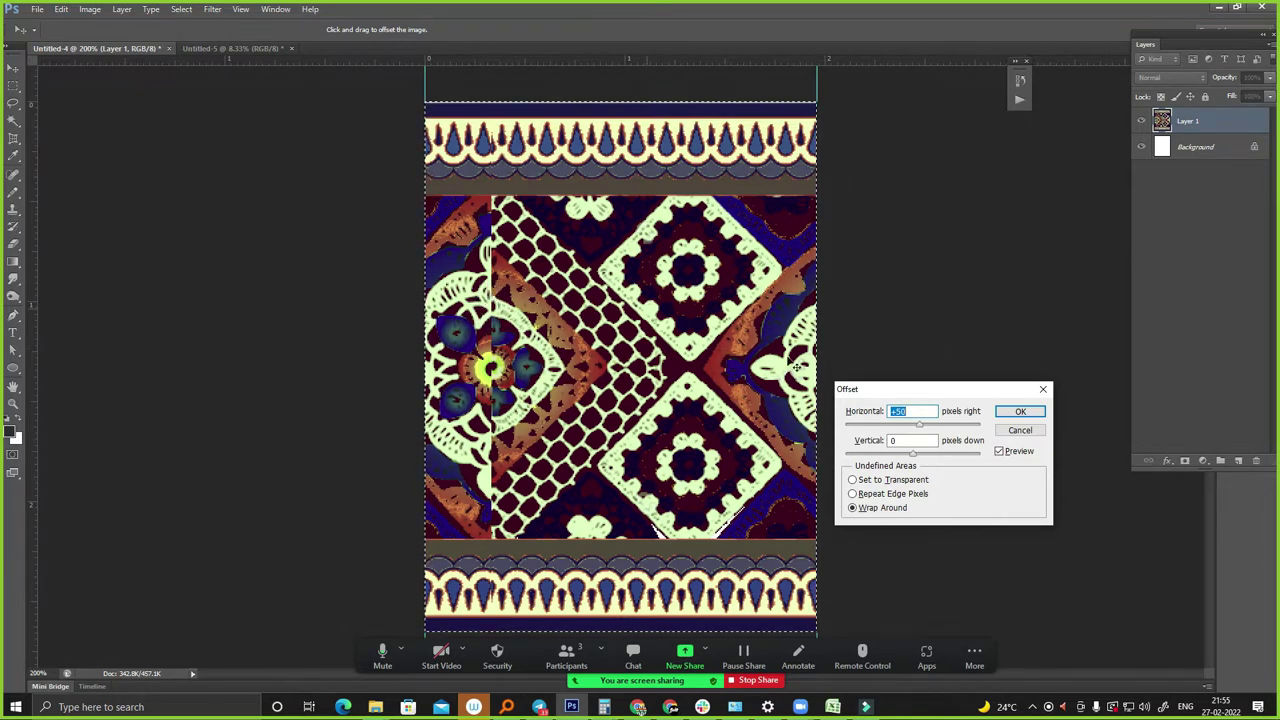
click(1020, 413)
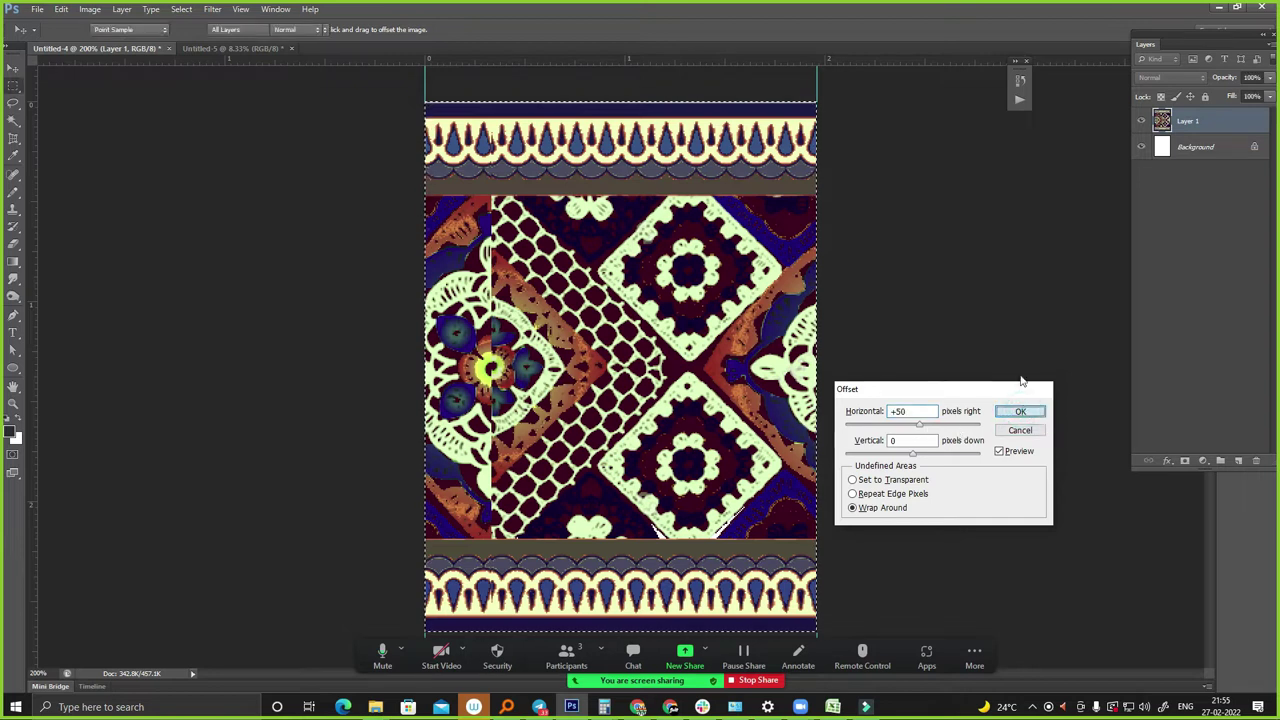
- Select the tile's top-left corner piece and nudge it one pixel right
drag(425, 102, 496, 196)
scroll(437, 113, up, 5)
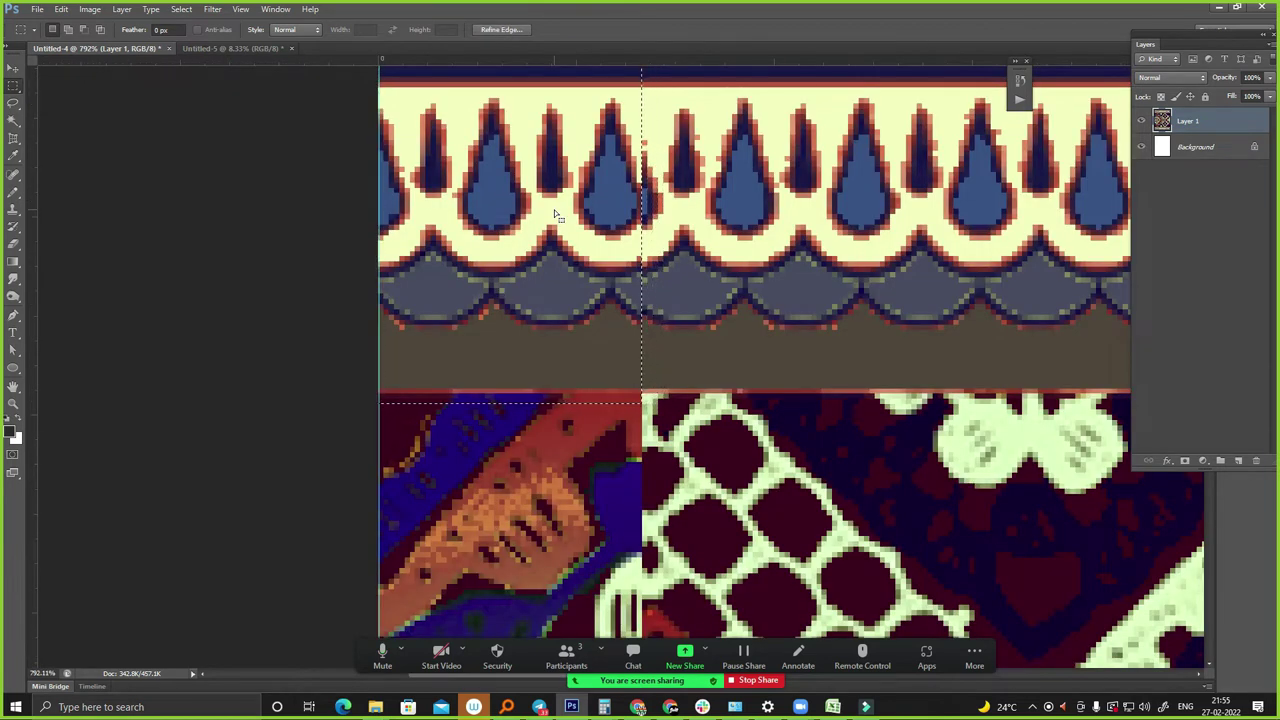
key(Up)
key(Up)
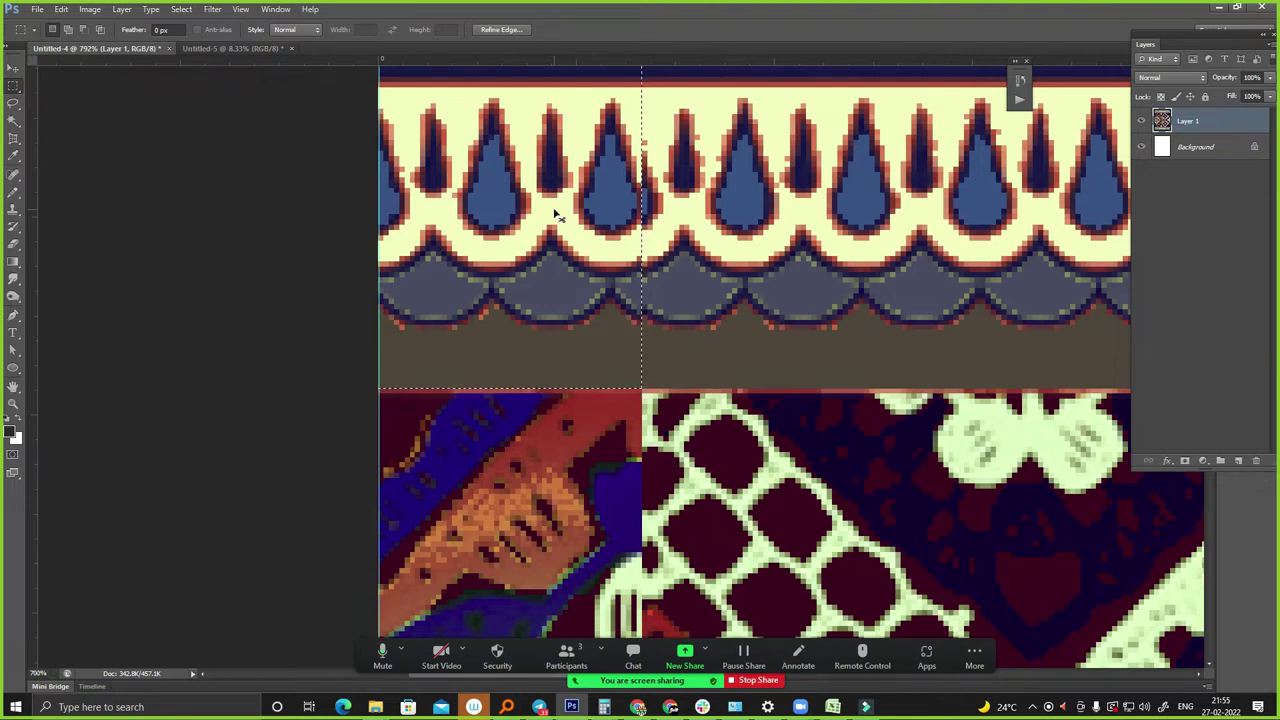
key(ctrl+minus)
key(v)
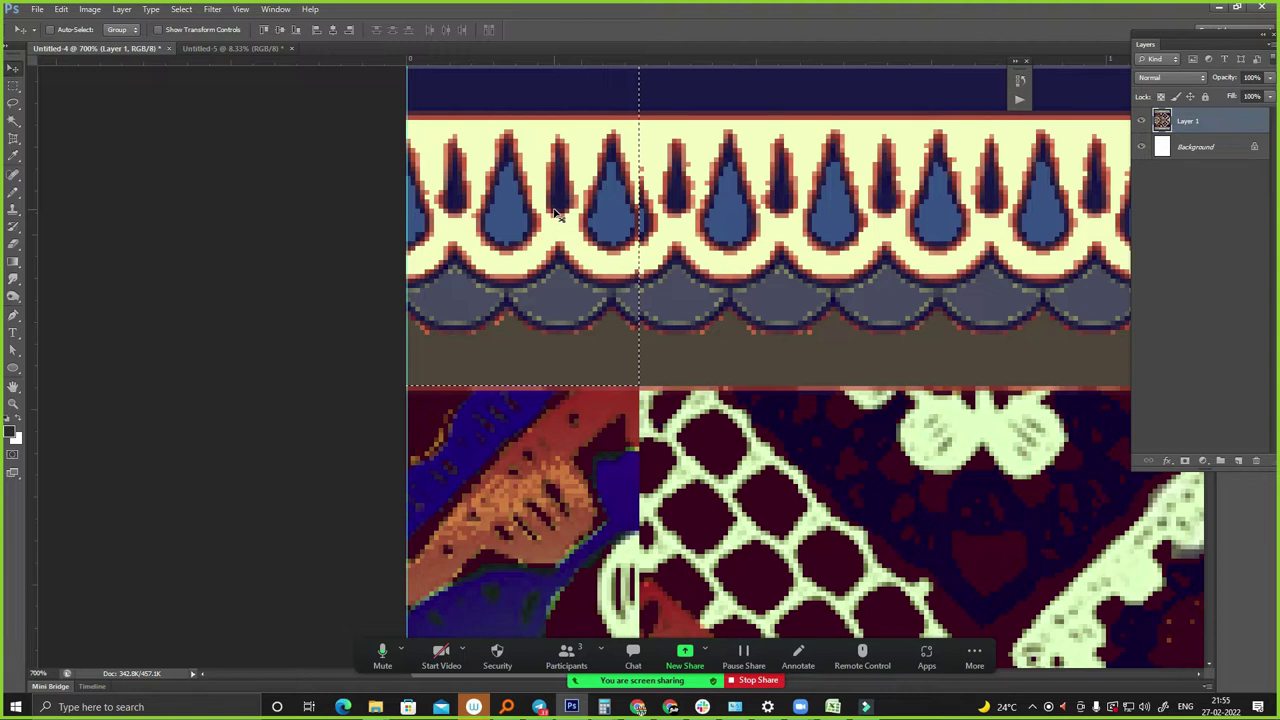
key(Right)
key(Right)
key(Right)
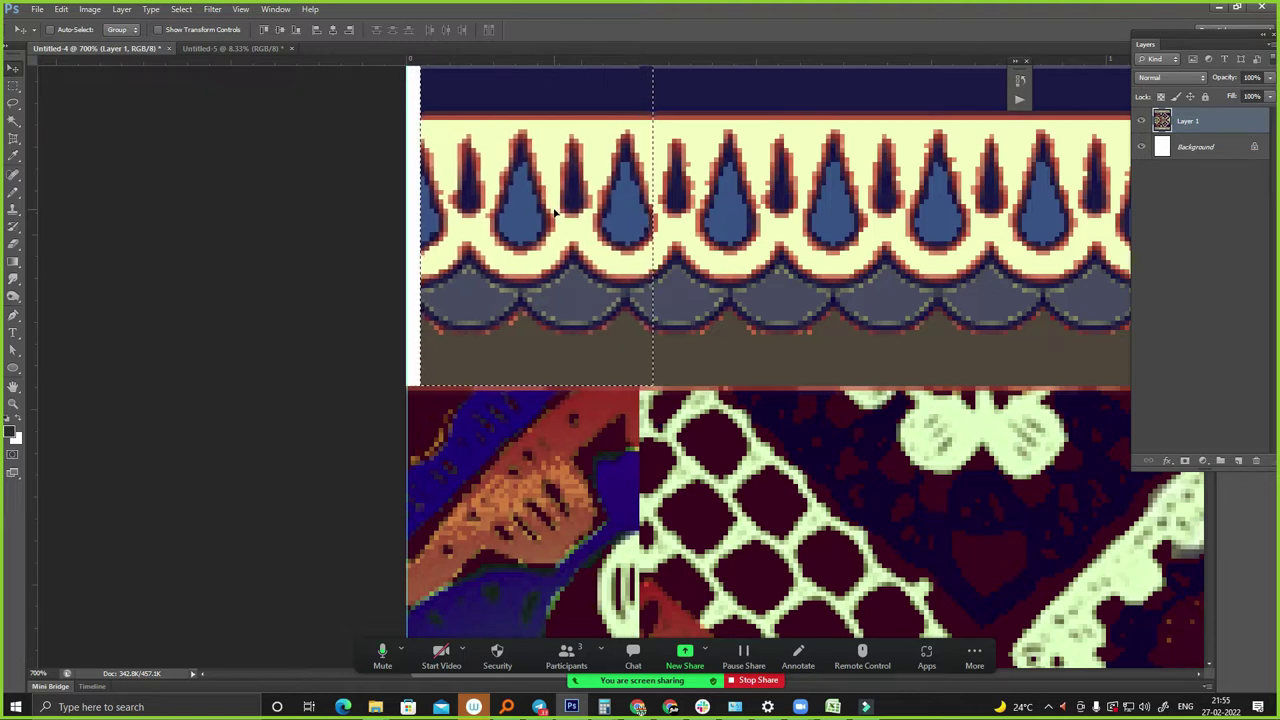
key(ctrl+minus)
key(ctrl+minus)
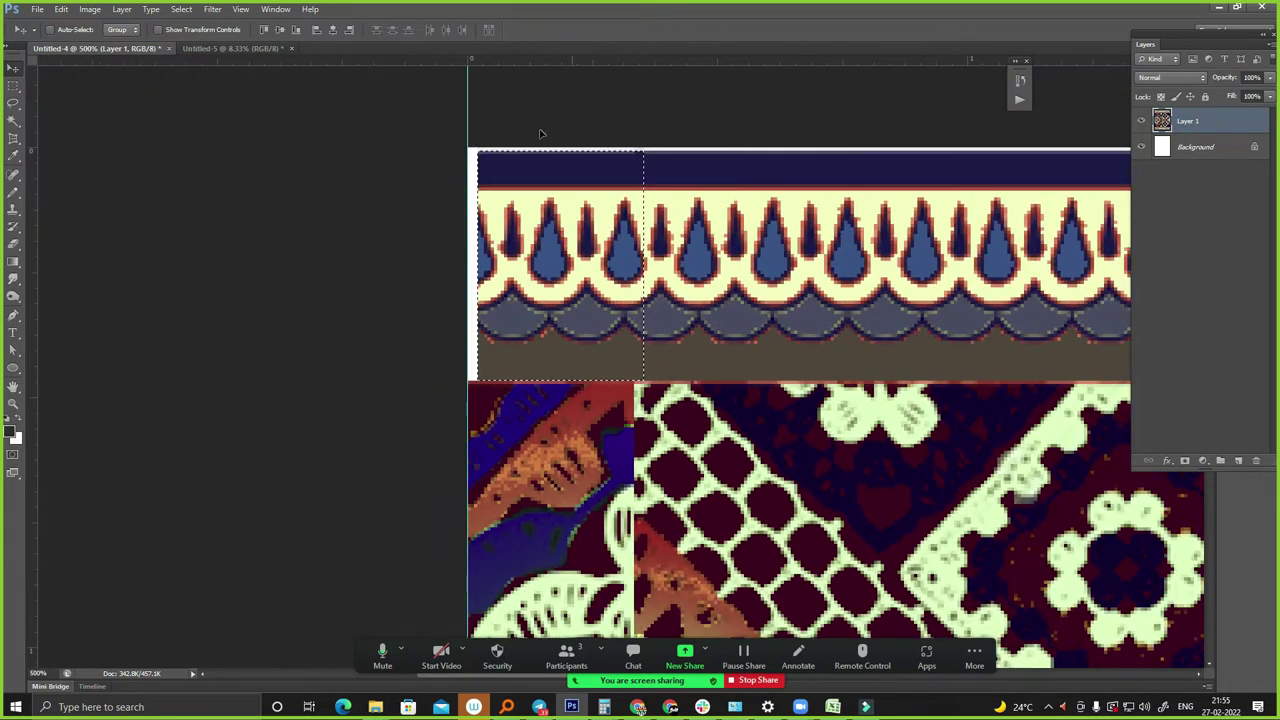
key(ctrl+minus)
key(ctrl+minus)
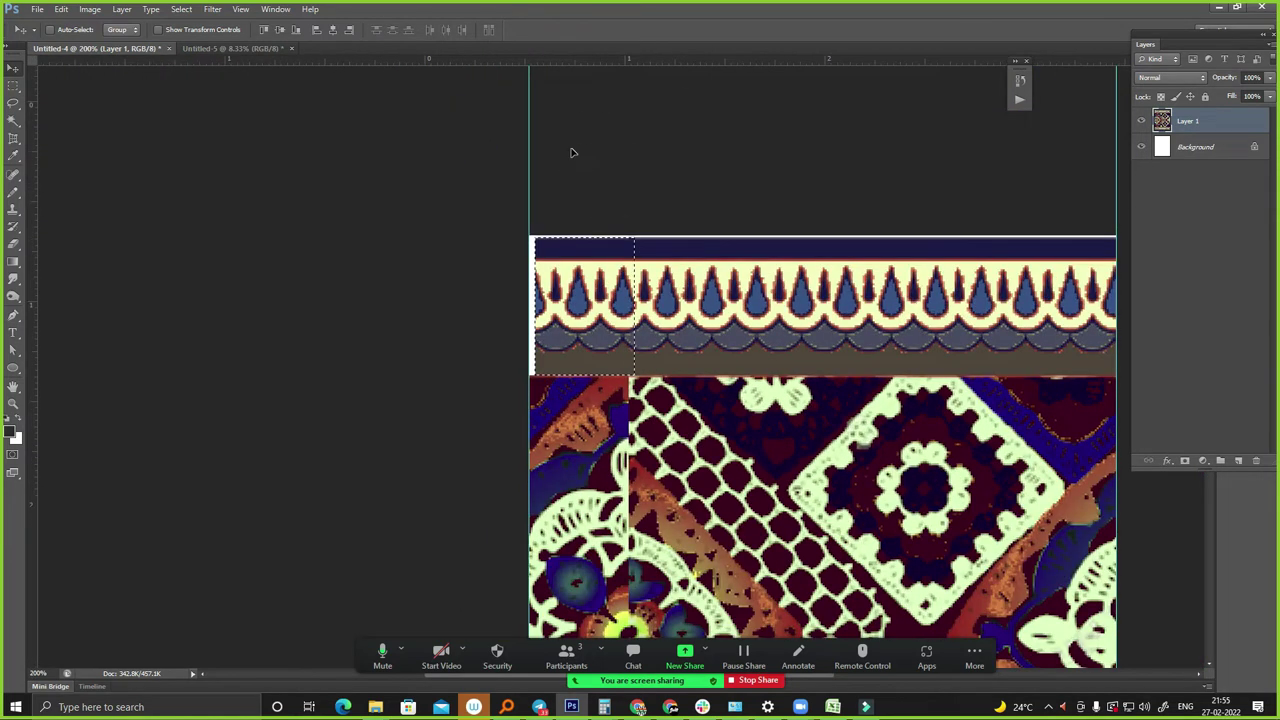
key(ctrl+minus)
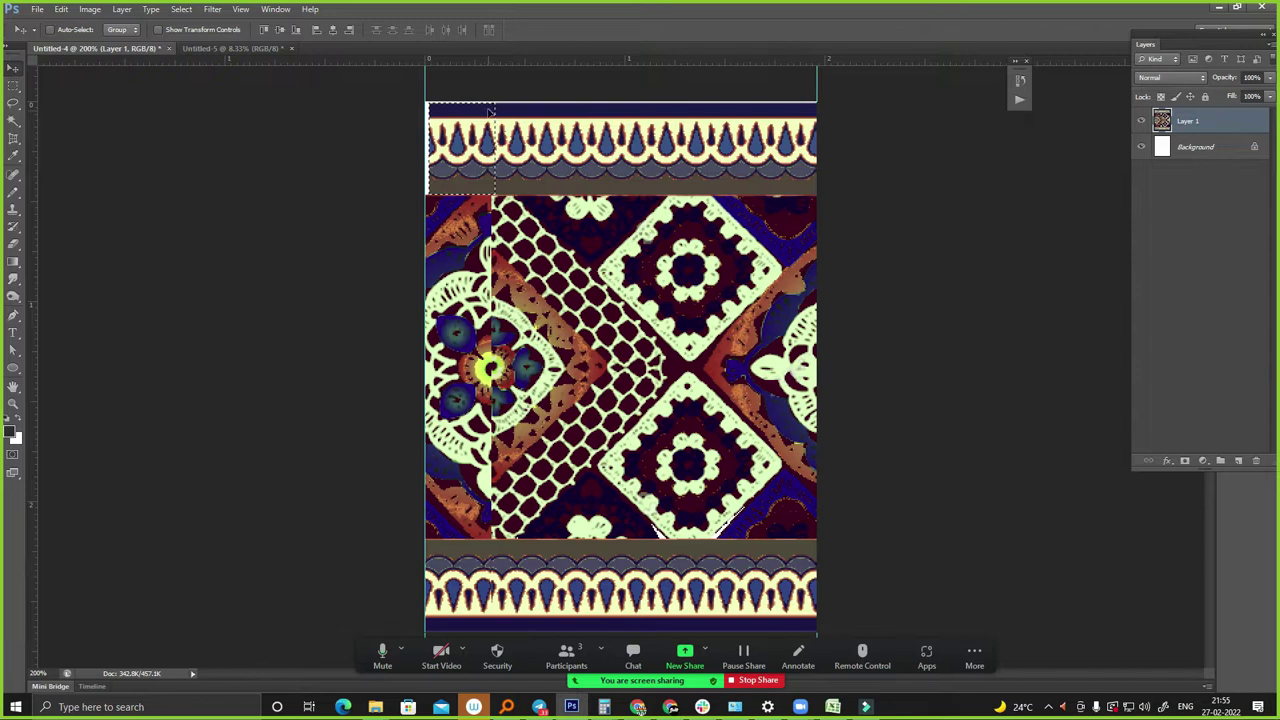
- Stretch the top border band's left edge out to the tile edge
key(m)
drag(439, 94, 898, 193)
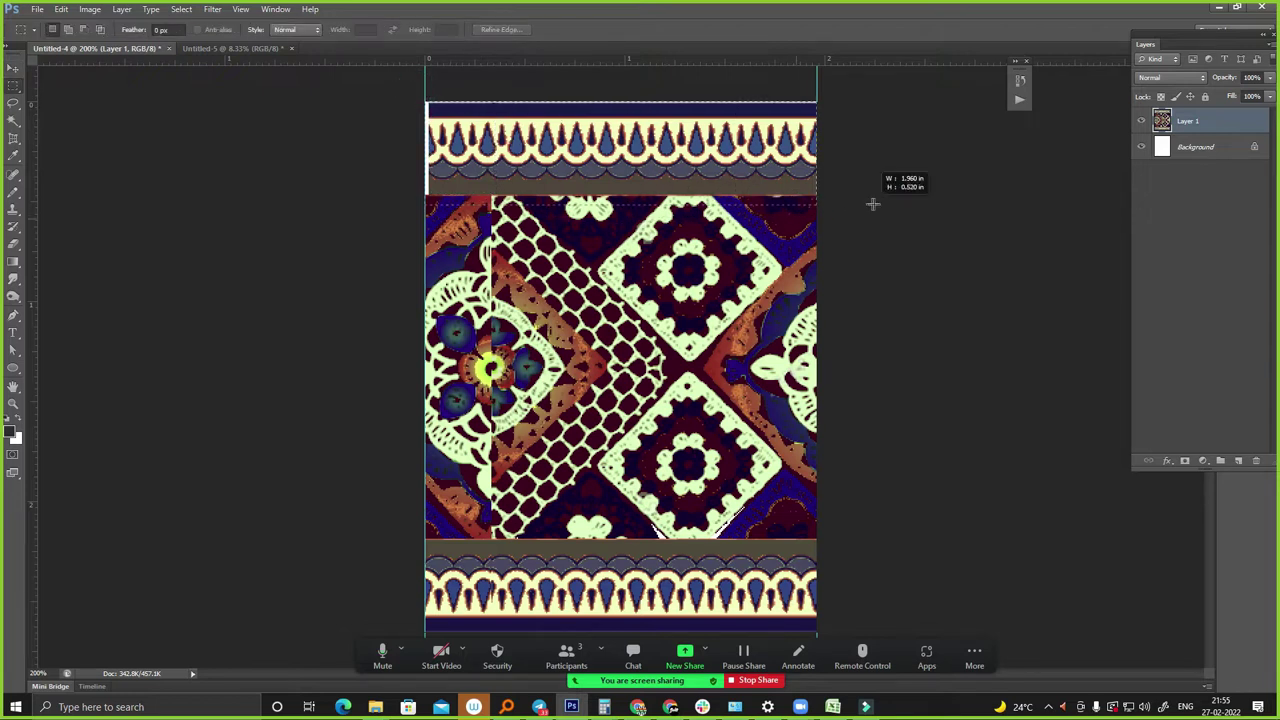
drag(443, 122, 517, 248)
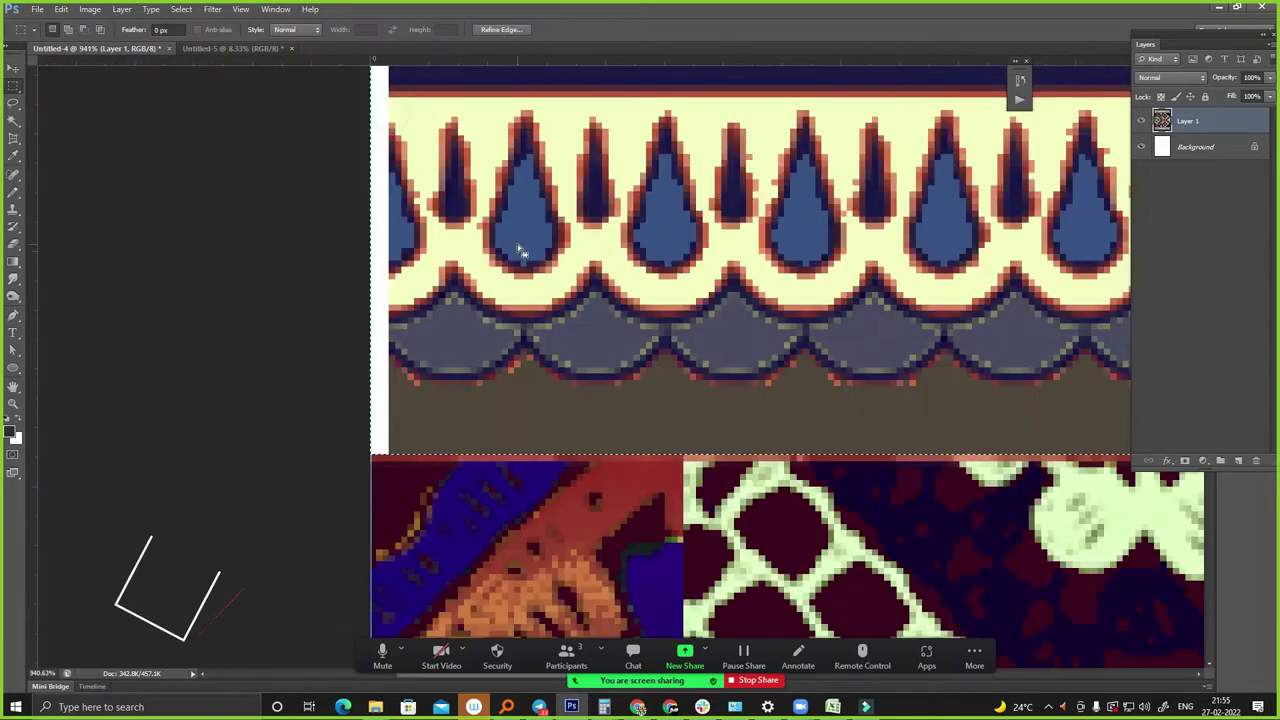
key(ctrl+minus)
key(w)
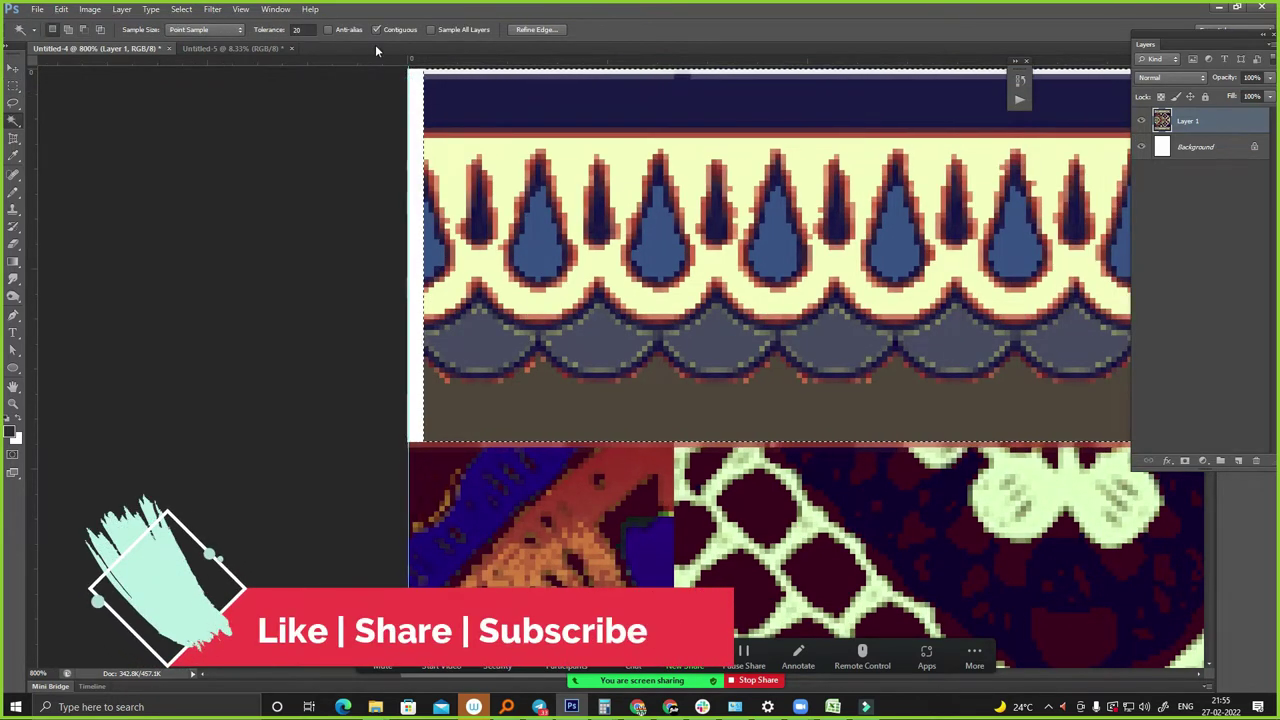
key(ctrl+t)
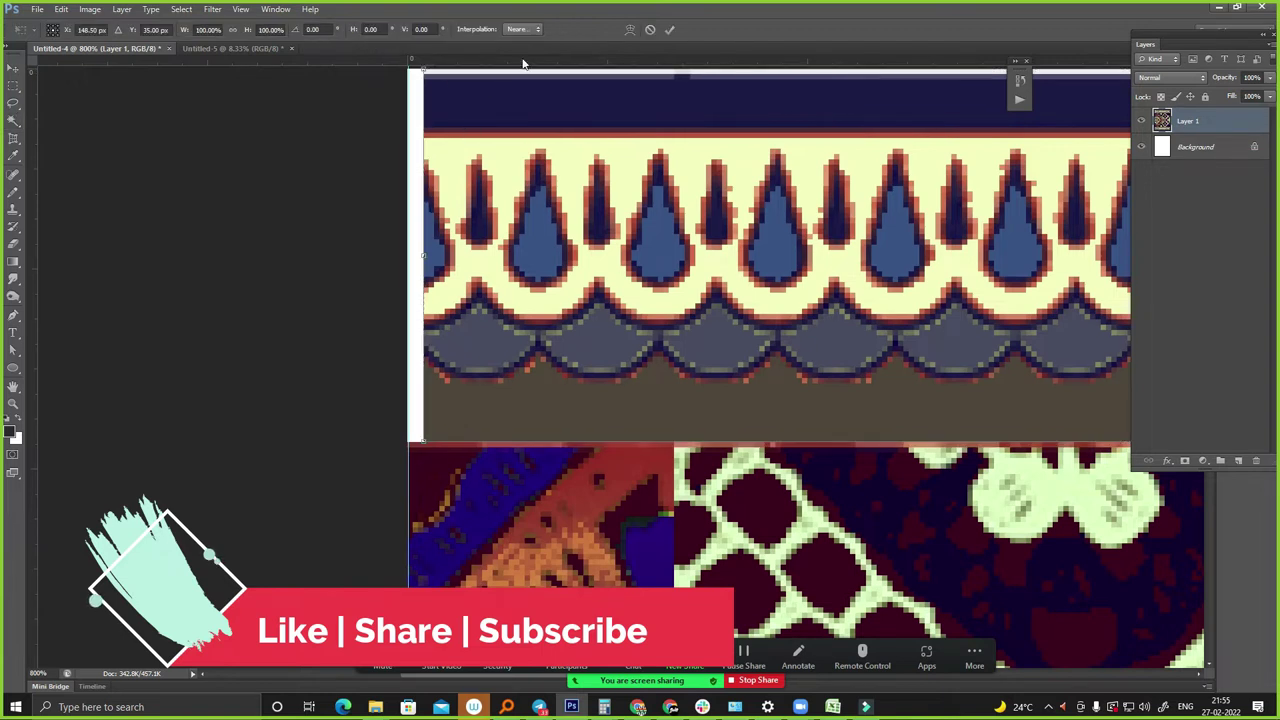
drag(425, 255, 410, 258)
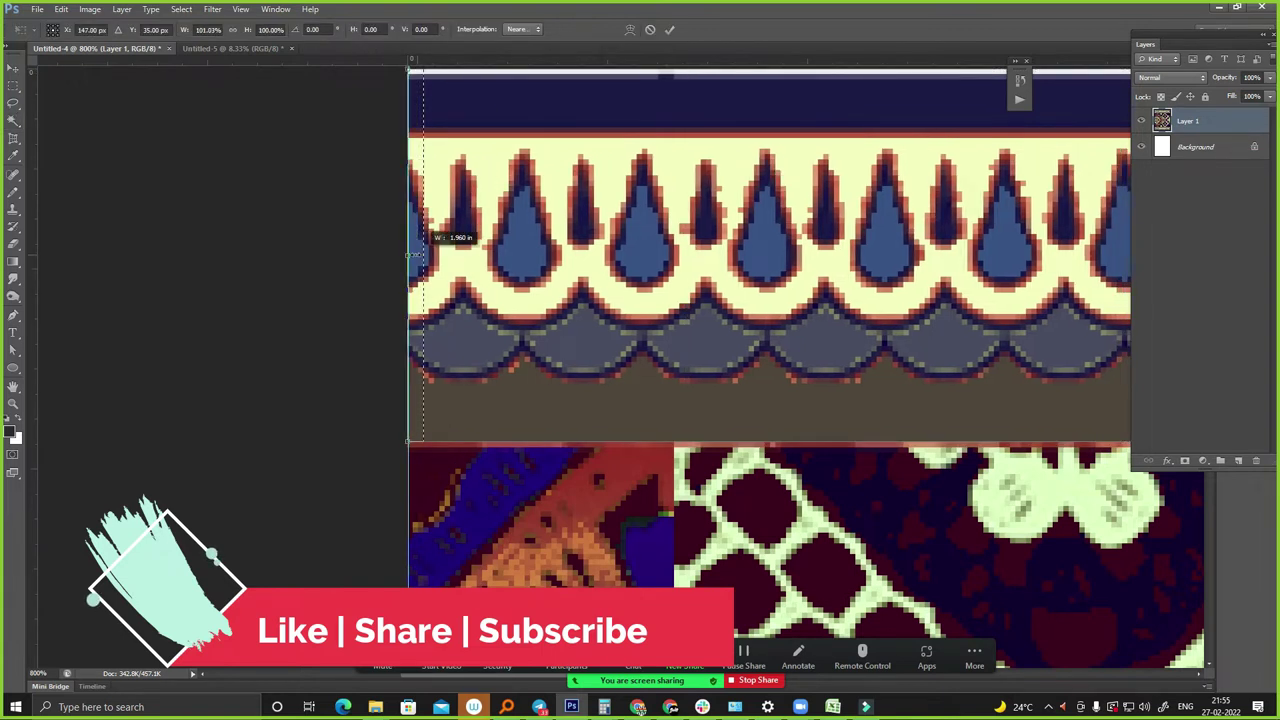
key(ctrl+minus)
key(ctrl+minus)
key(ctrl+minus)
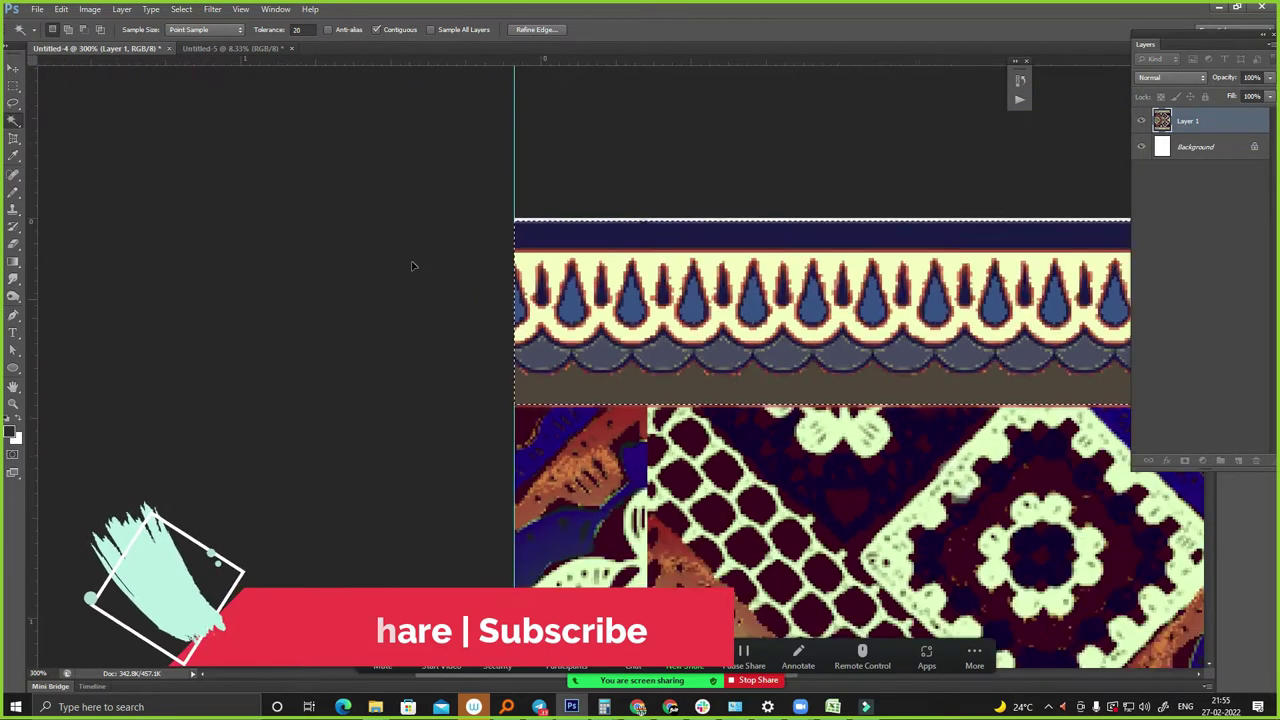
key(ctrl+minus)
- Apply a +20 horizontal offset to the top border band
key(alt+t)
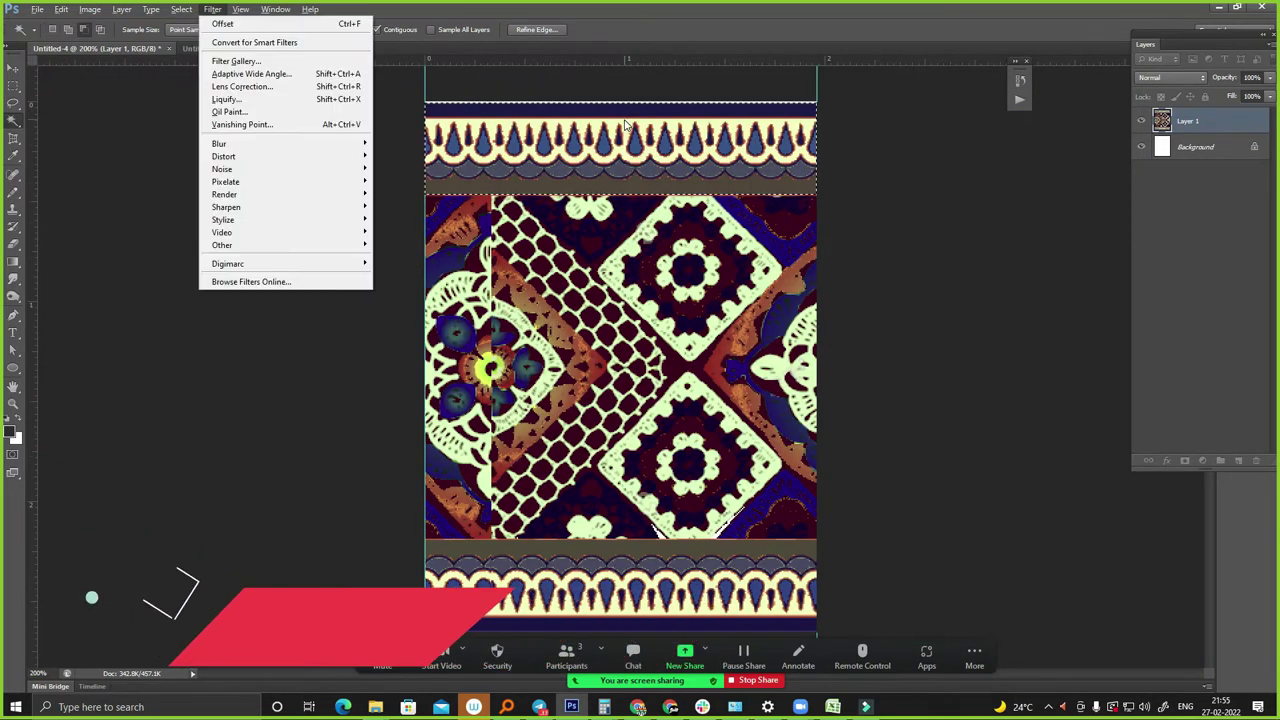
key(Up)
key(Up)
key(Up)
key(Escape)
key(Escape)
key(ctrl+alt+f)
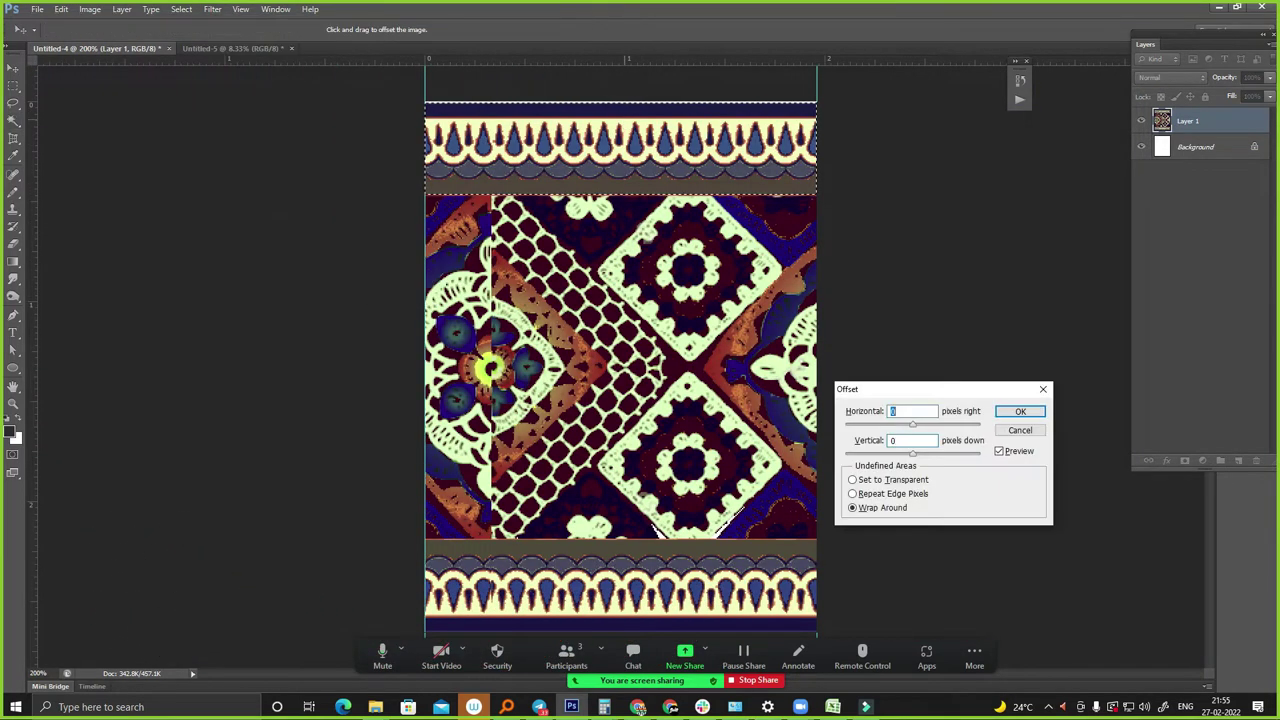
key(shift+Up)
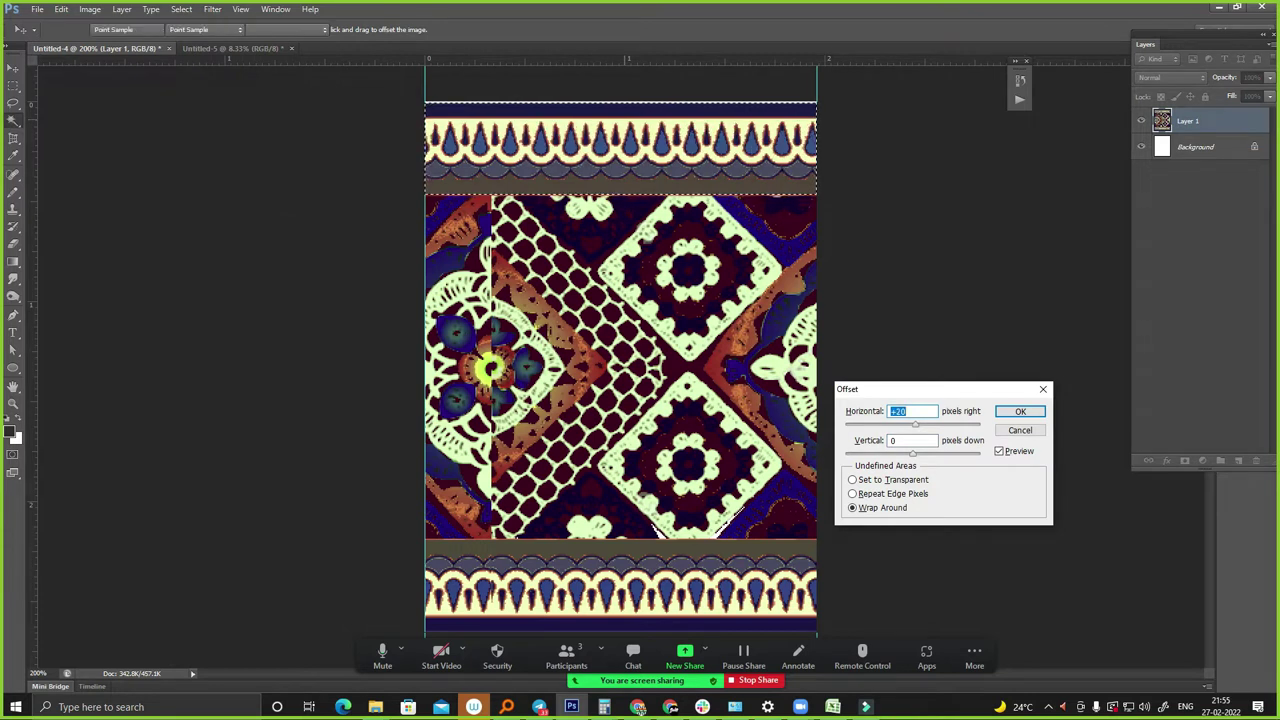
key(Return)
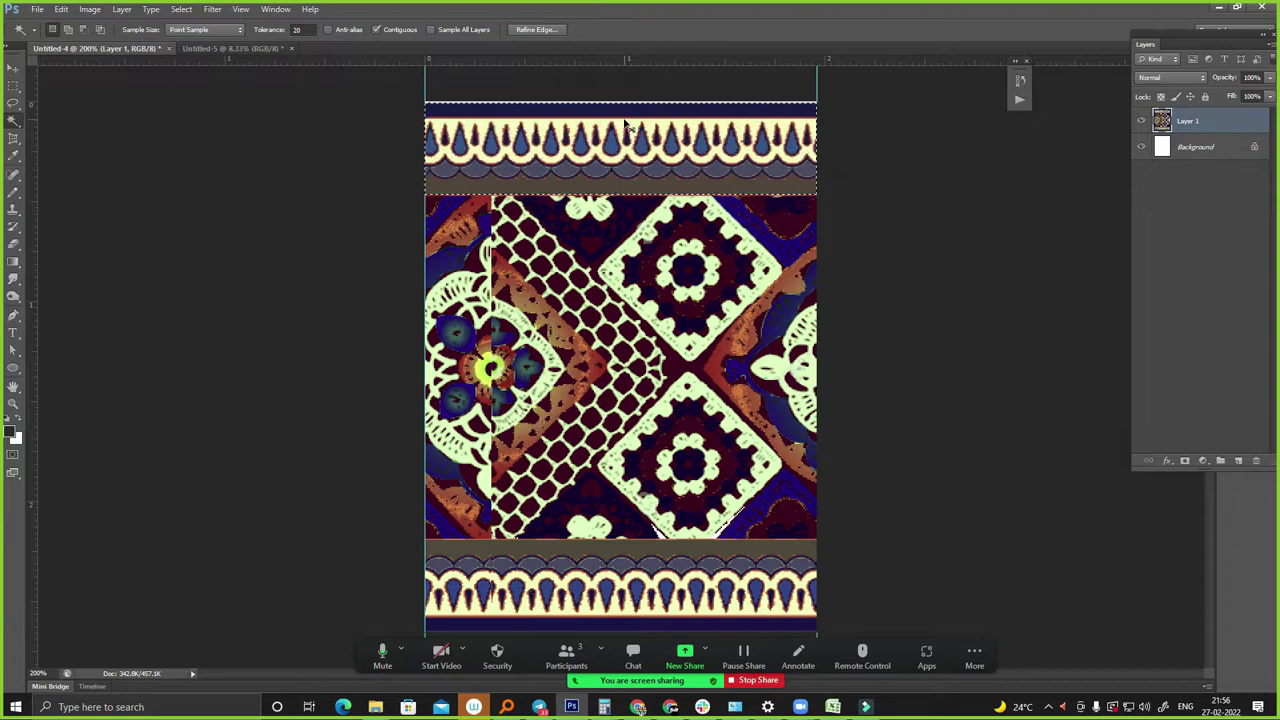
- Place a copy of the top band at the bottom and lower it about 60 pixels
drag(704, 150, 640, 470)
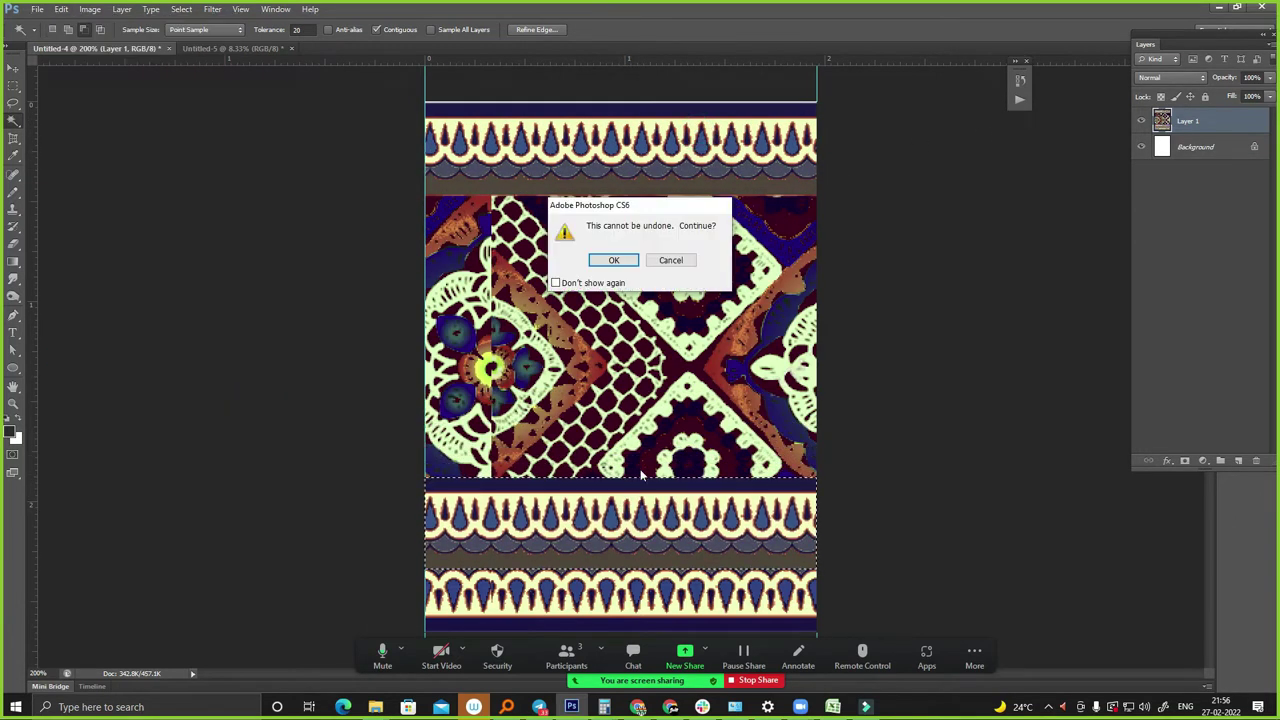
key(Return)
key(ctrl+t)
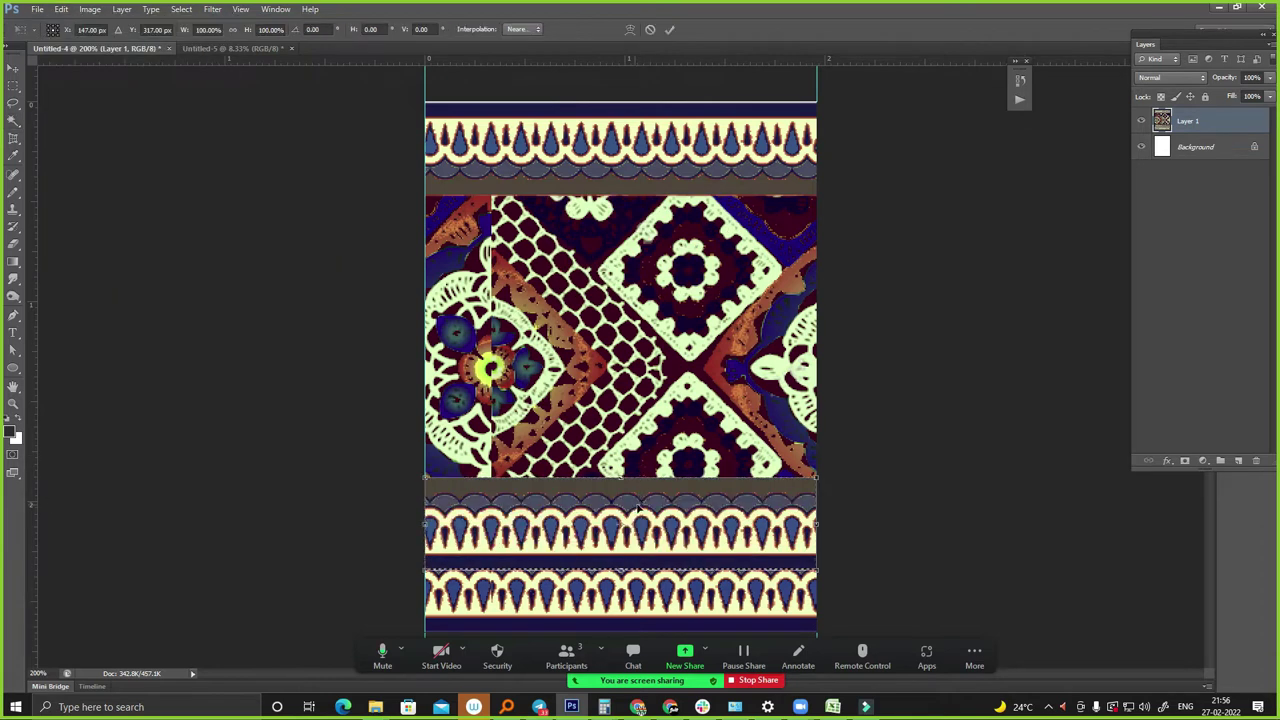
drag(645, 507, 650, 568)
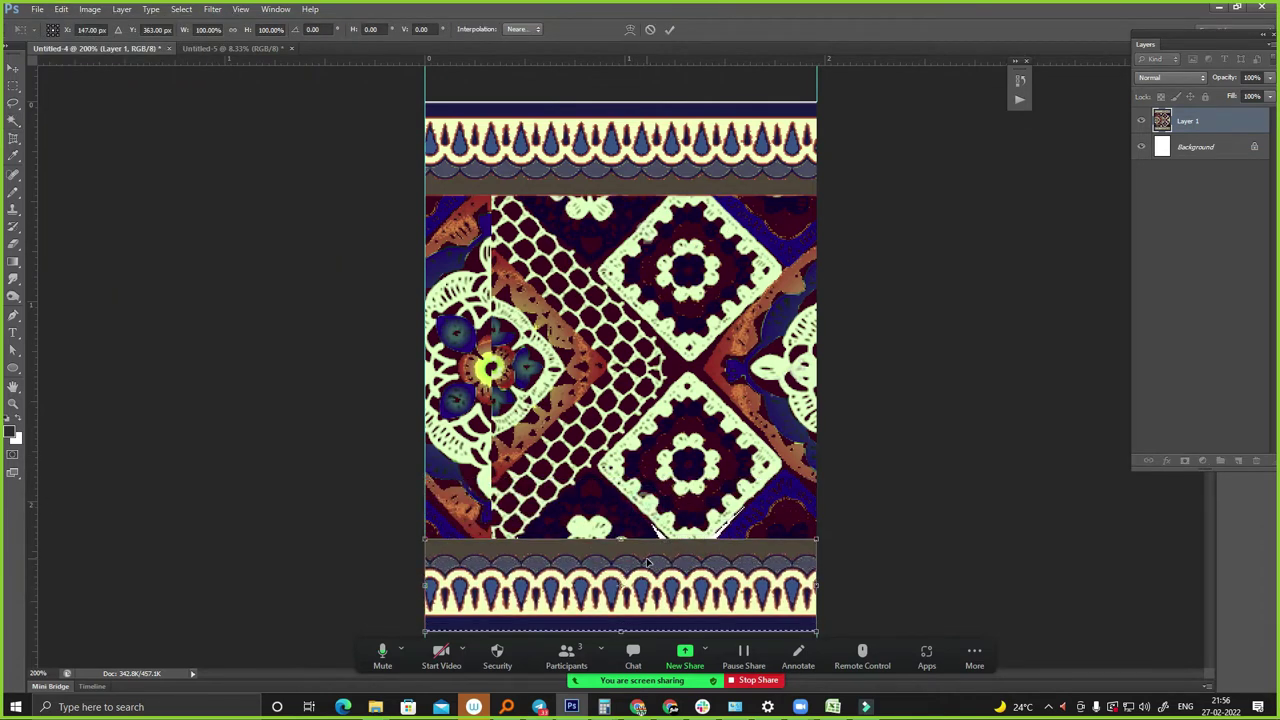
key(Return)
key(w)
key(ctrl+minus)
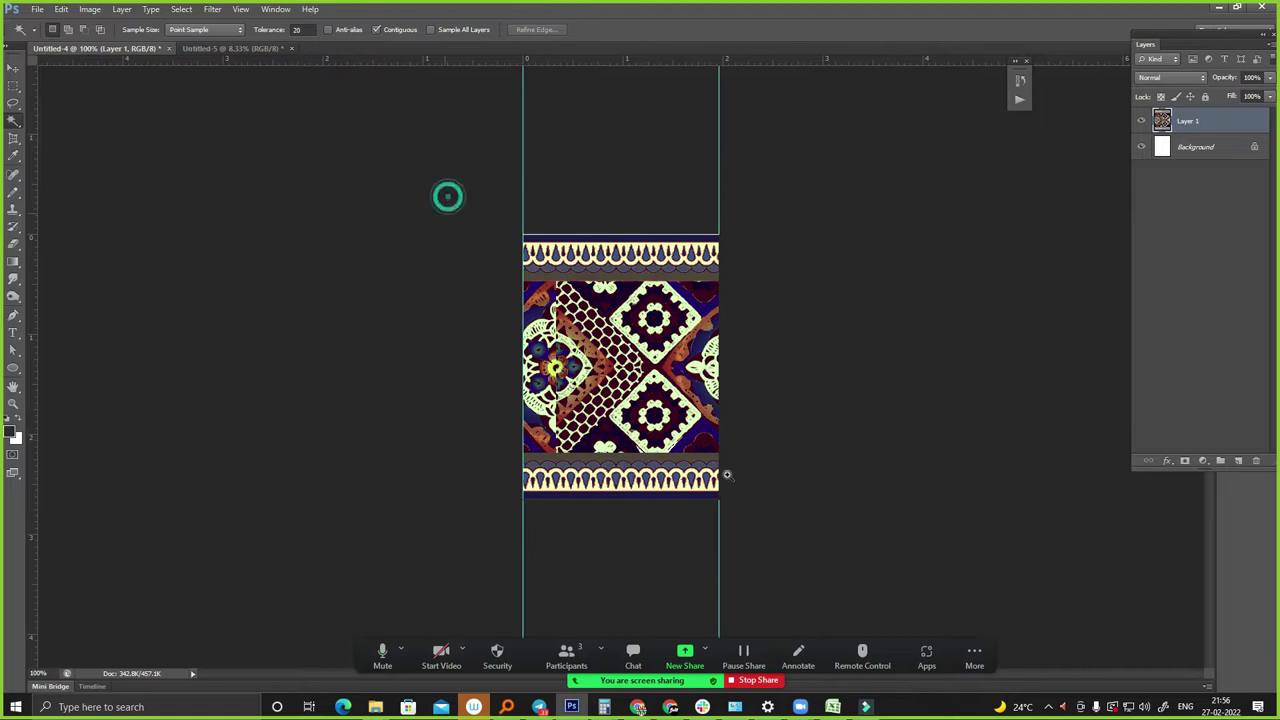
scroll(553, 380, up, 3)
- Select all and apply Offset with horizontal -50 pixels and wrap around
key(ctrl+a)
key(alt+t)
key(Up)
key(Up)
key(Up)
key(Right)
key(Up)
key(Return)
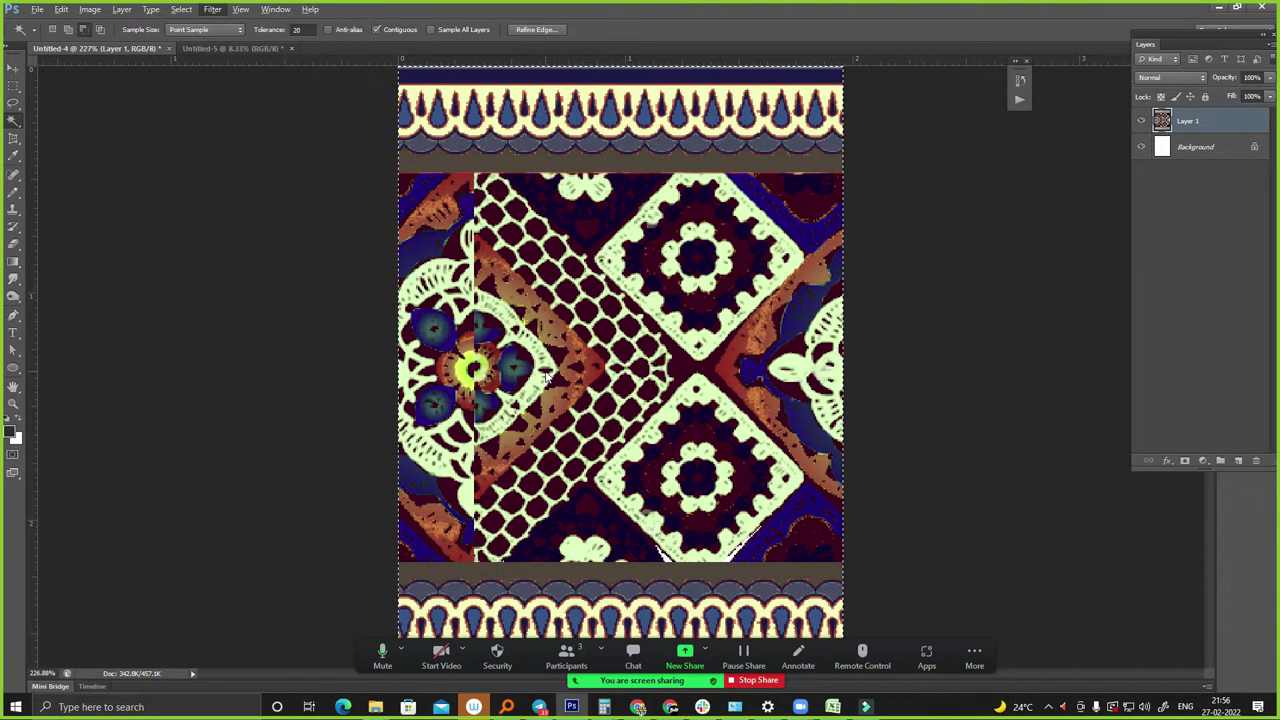
text(-50)
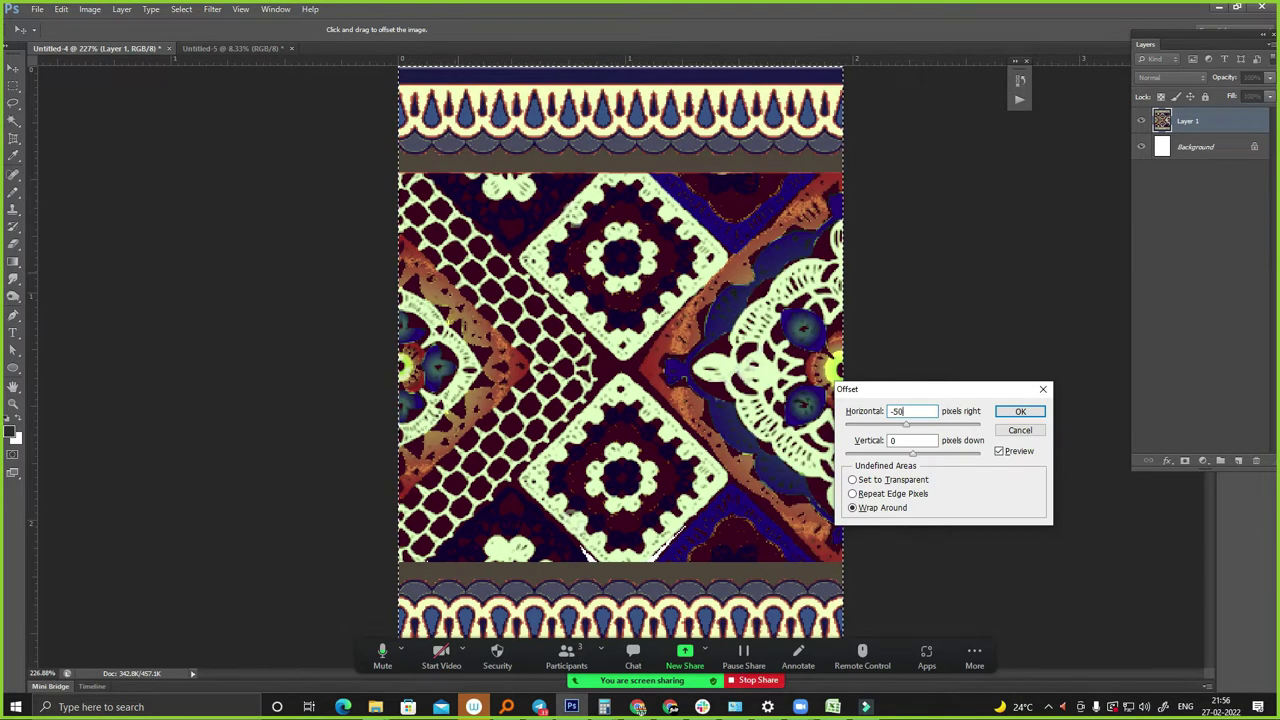
key(Return)
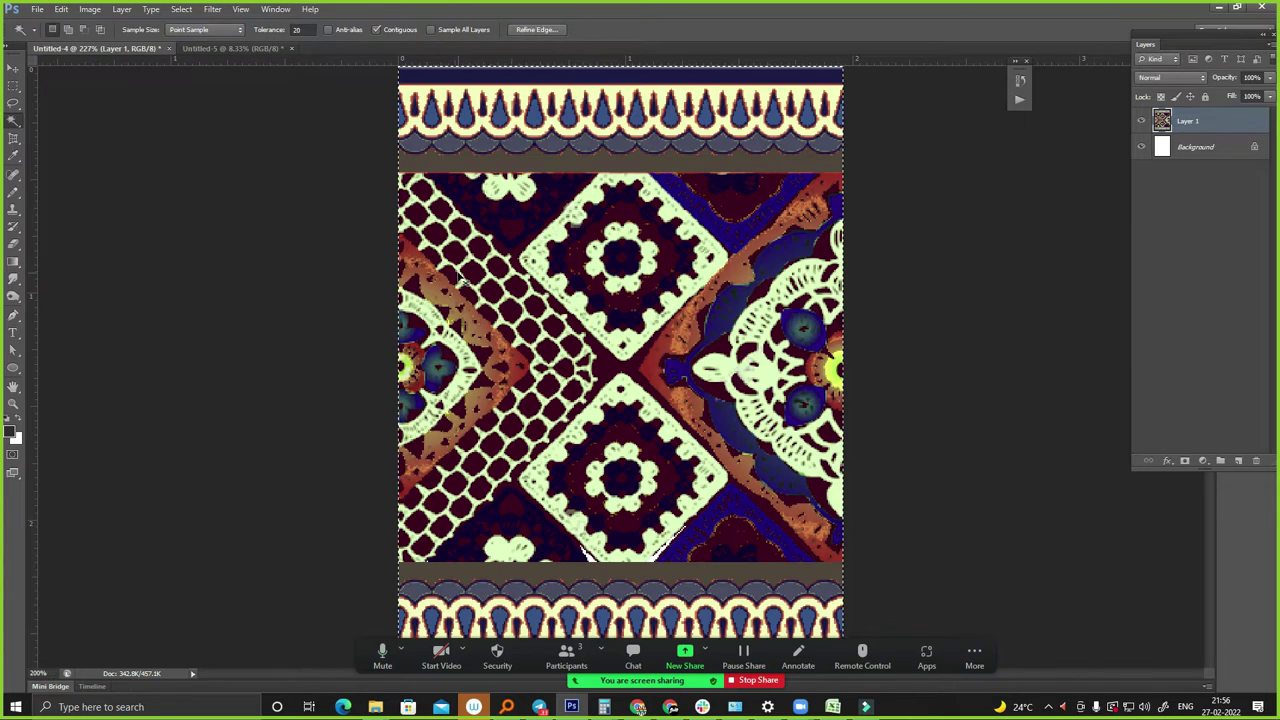
- Zoom and scroll to inspect the medallion now at the tile's right edge
key(ctrl+minus)
scroll(383, 115, up, 10)
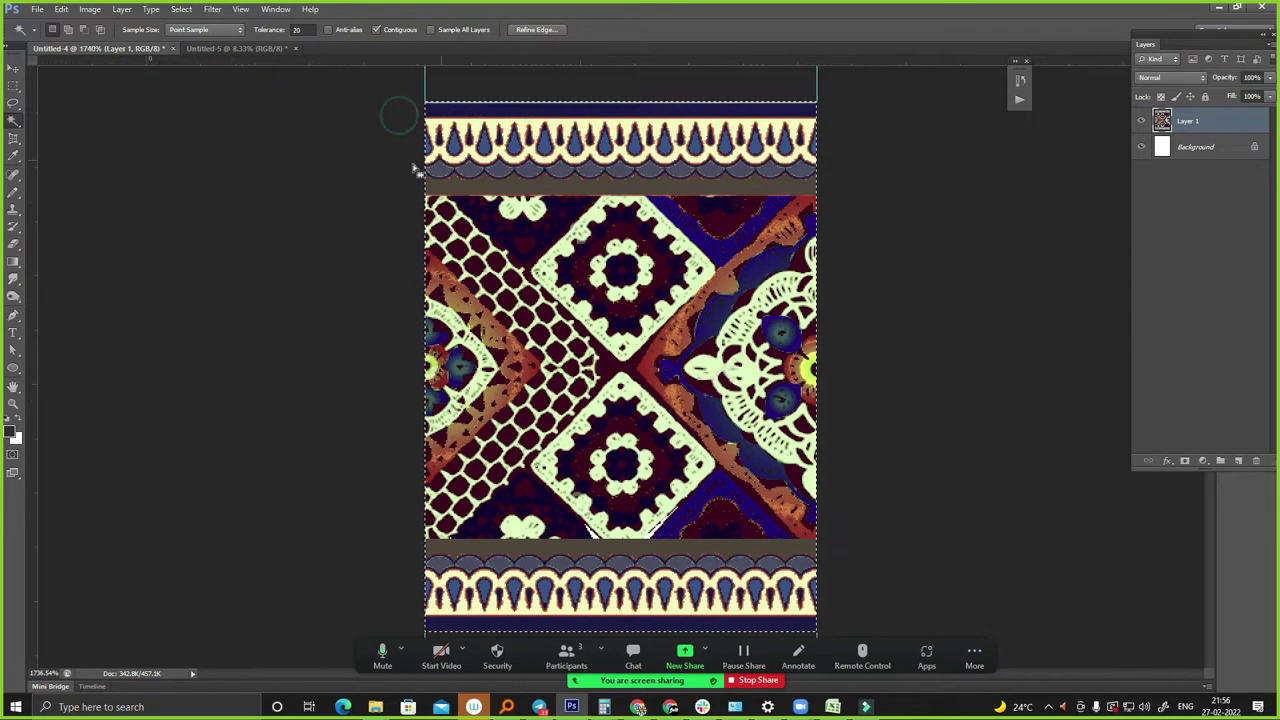
scroll(216, 88, down, 2)
scroll(216, 88, down, 3)
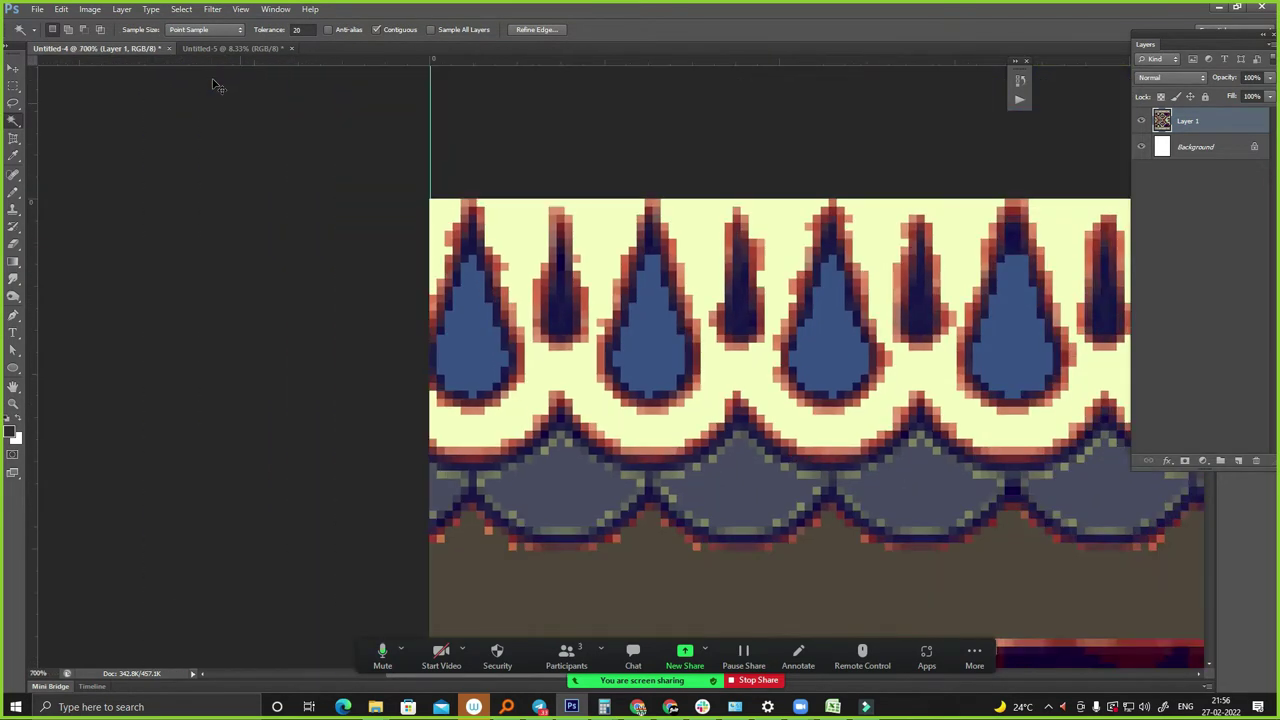
scroll(216, 88, down, 3)
scroll(216, 88, down, 1)
scroll(216, 88, down, 1)
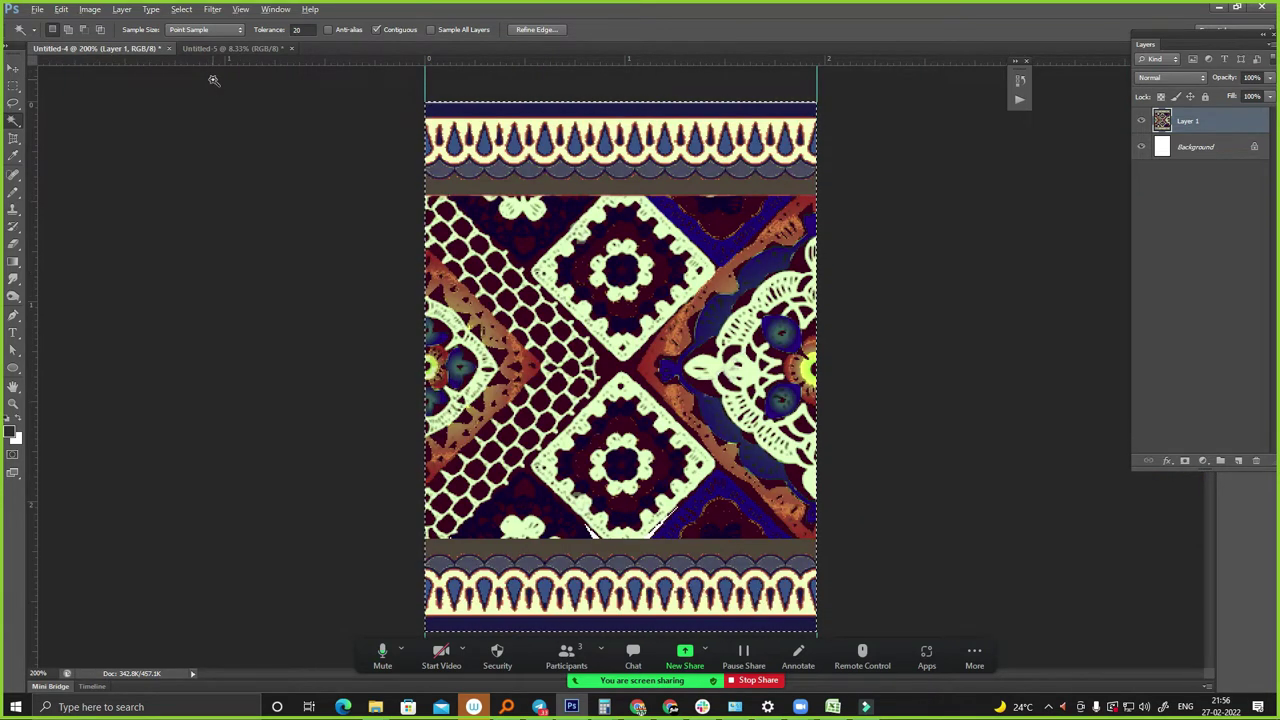
- Widen the canvas to 200 percent width, anchored on the left
key(ctrl+alt+c)
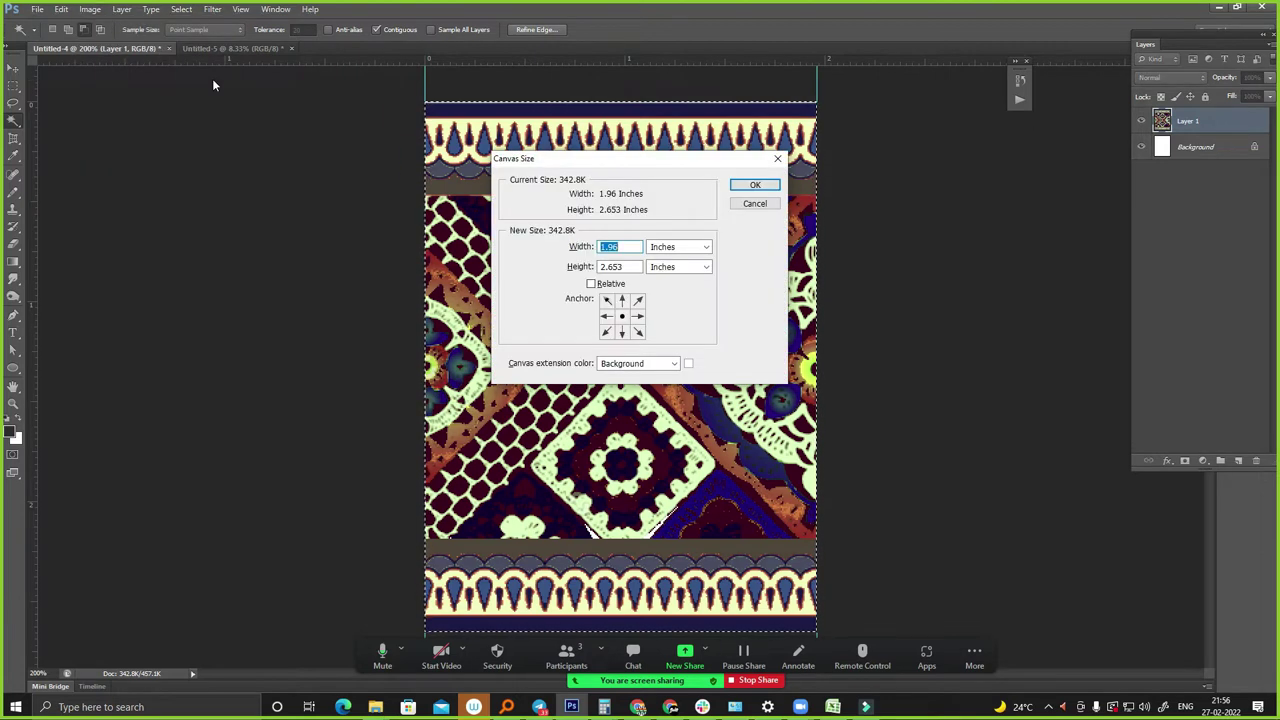
key(Escape)
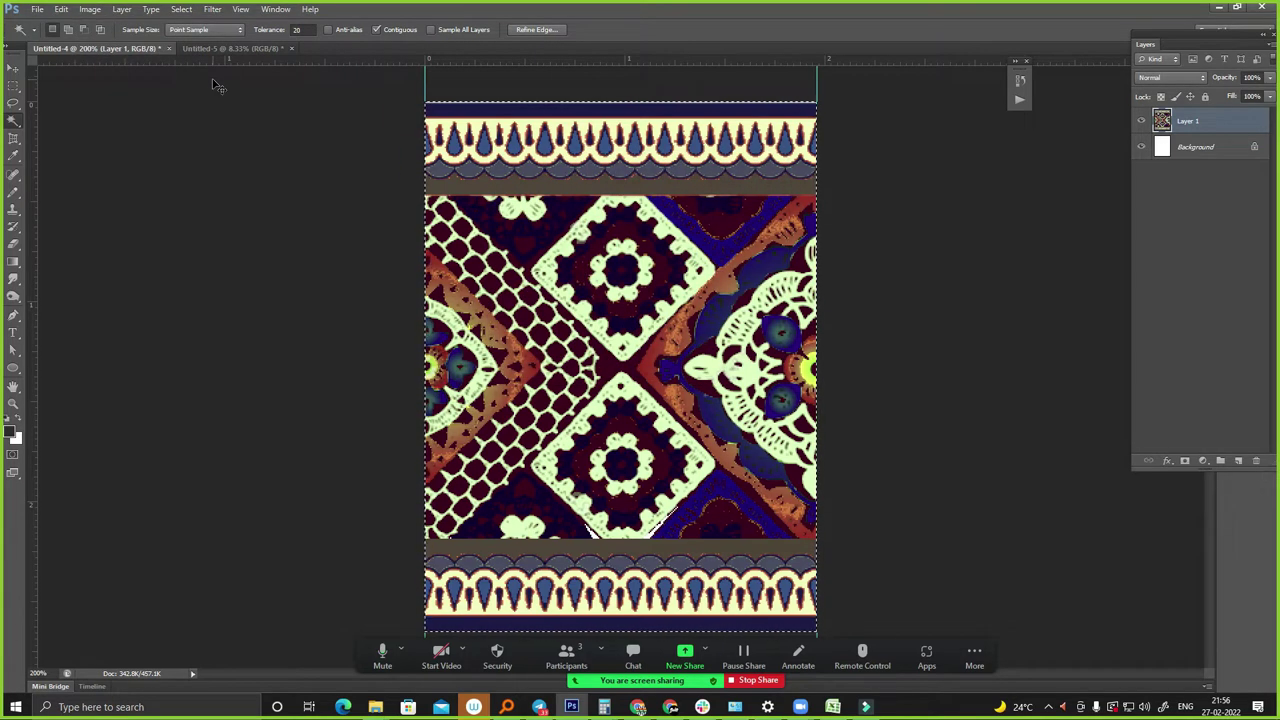
key(ctrl+alt+c)
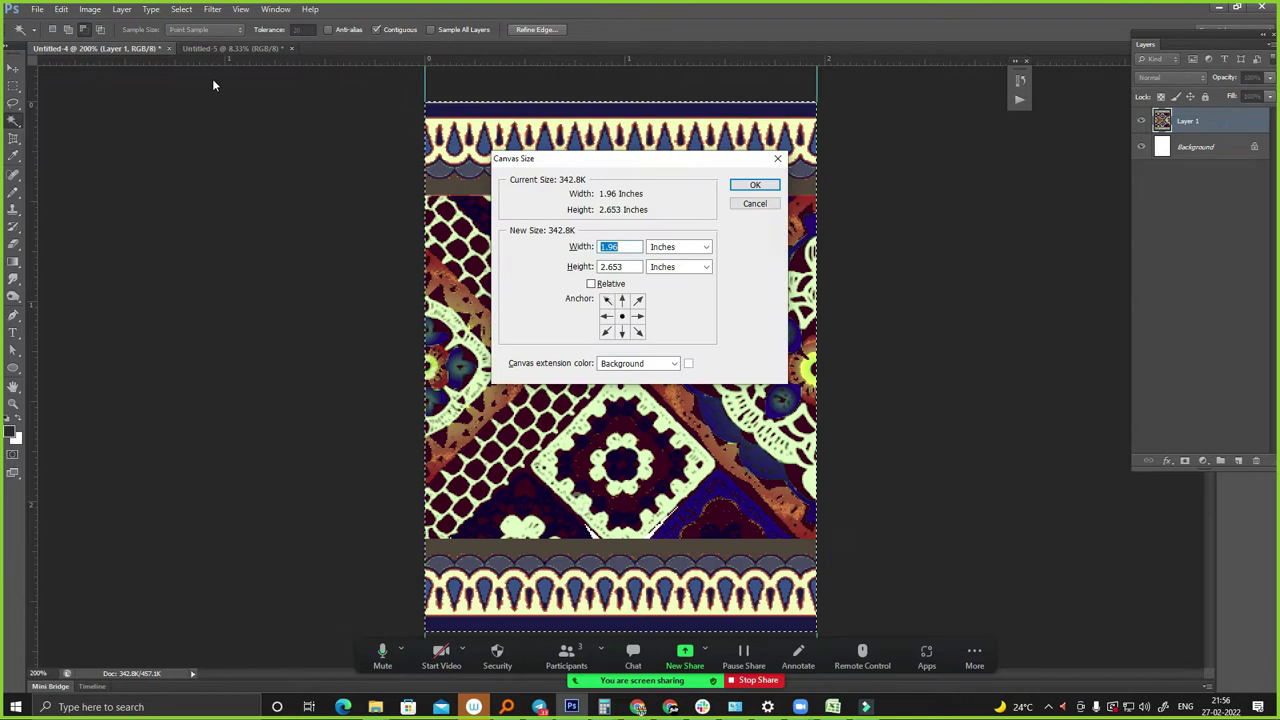
text(0)
key(Tab)
key(Up)
key(Up)
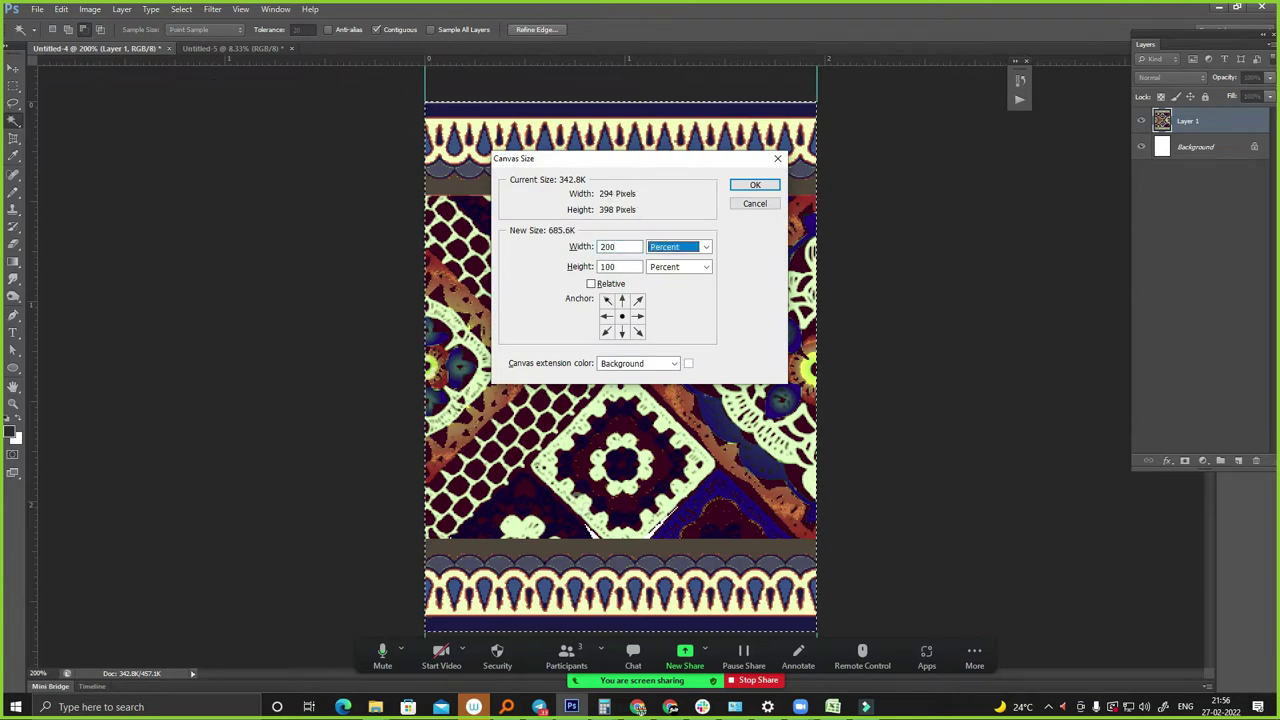
click(606, 316)
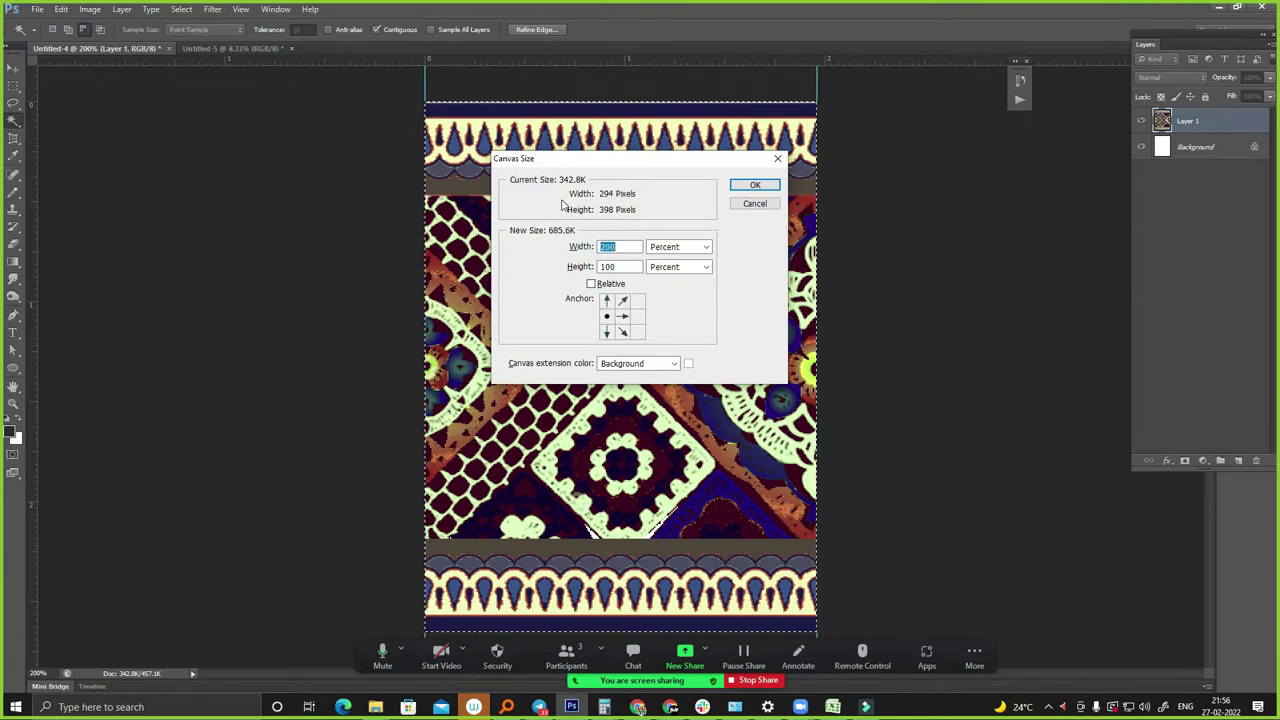
key(Return)
key(ctrl+minus)
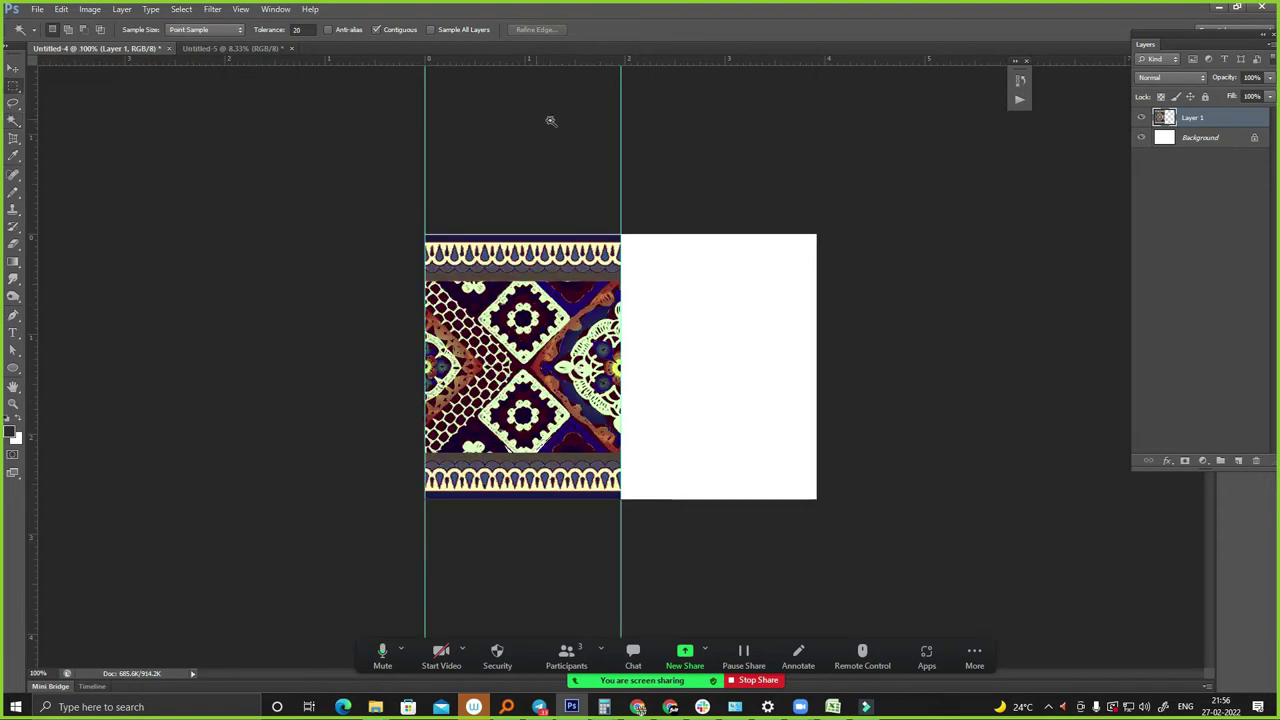
- Paste a copy of the lace tile, flip it horizontally, and merge it down
key(m)
drag(723, 376, 756, 430)
key(ctrl+v)
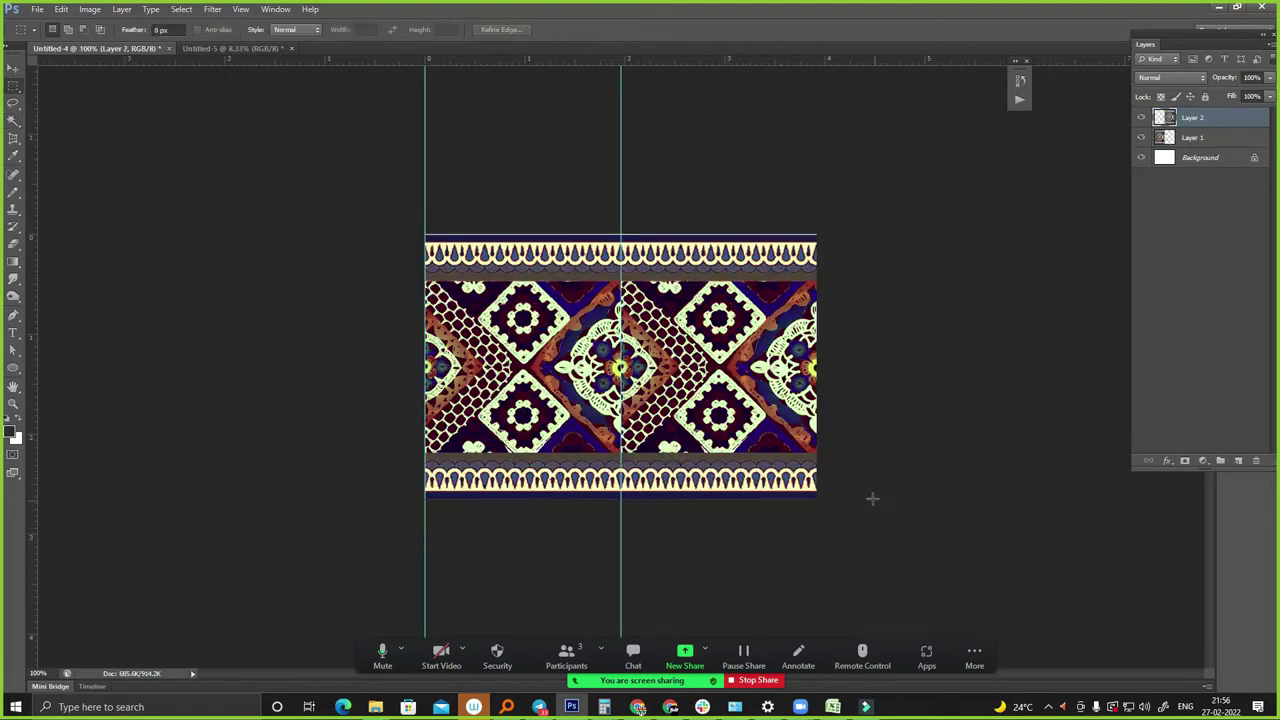
key(alt+e)
key(a)
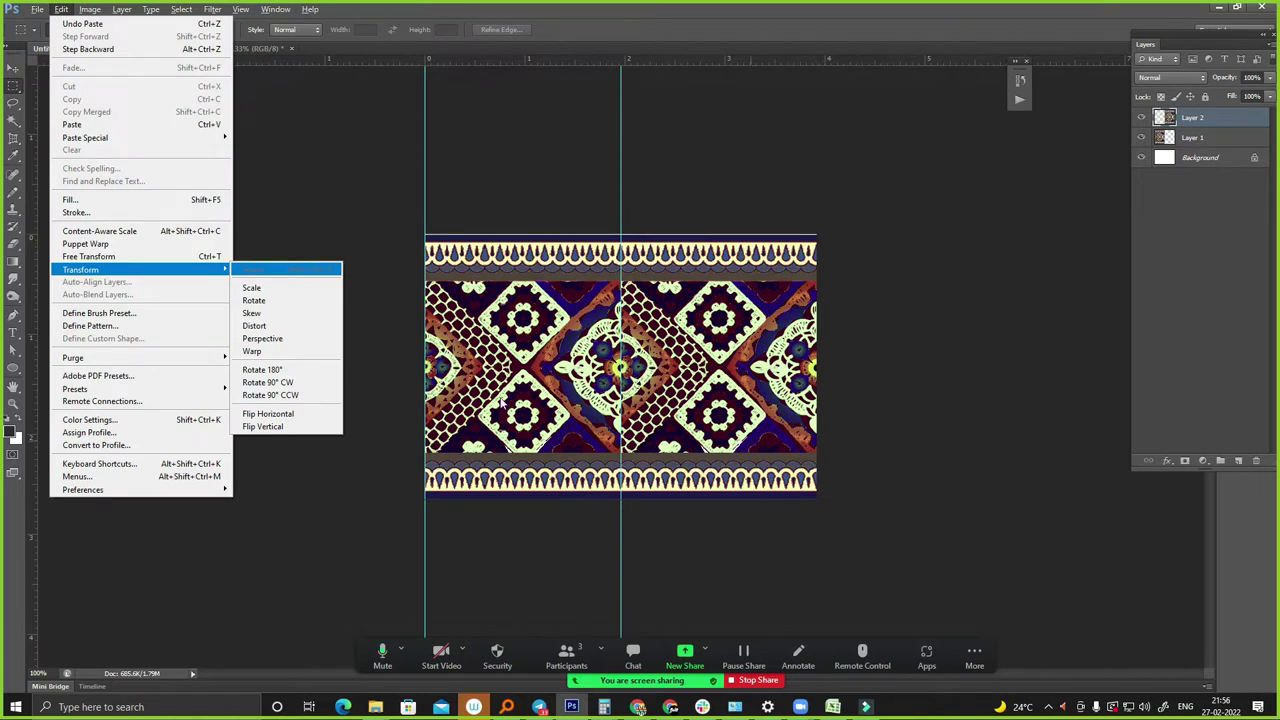
key(Down)
key(Down)
key(Down)
key(Return)
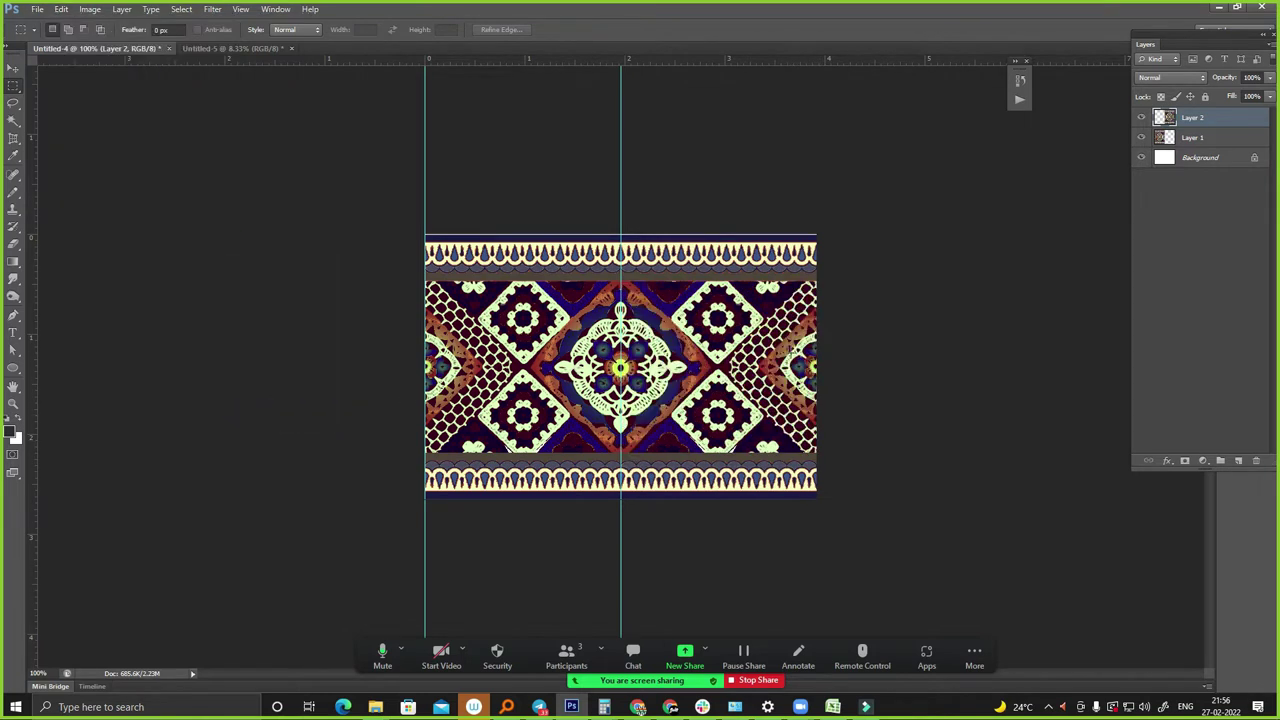
key(ctrl+e)
- View the strip at 200%, checking its size: 588 × 398 px, 3.92 inches wide at 150 ppi
key(ctrl+0)
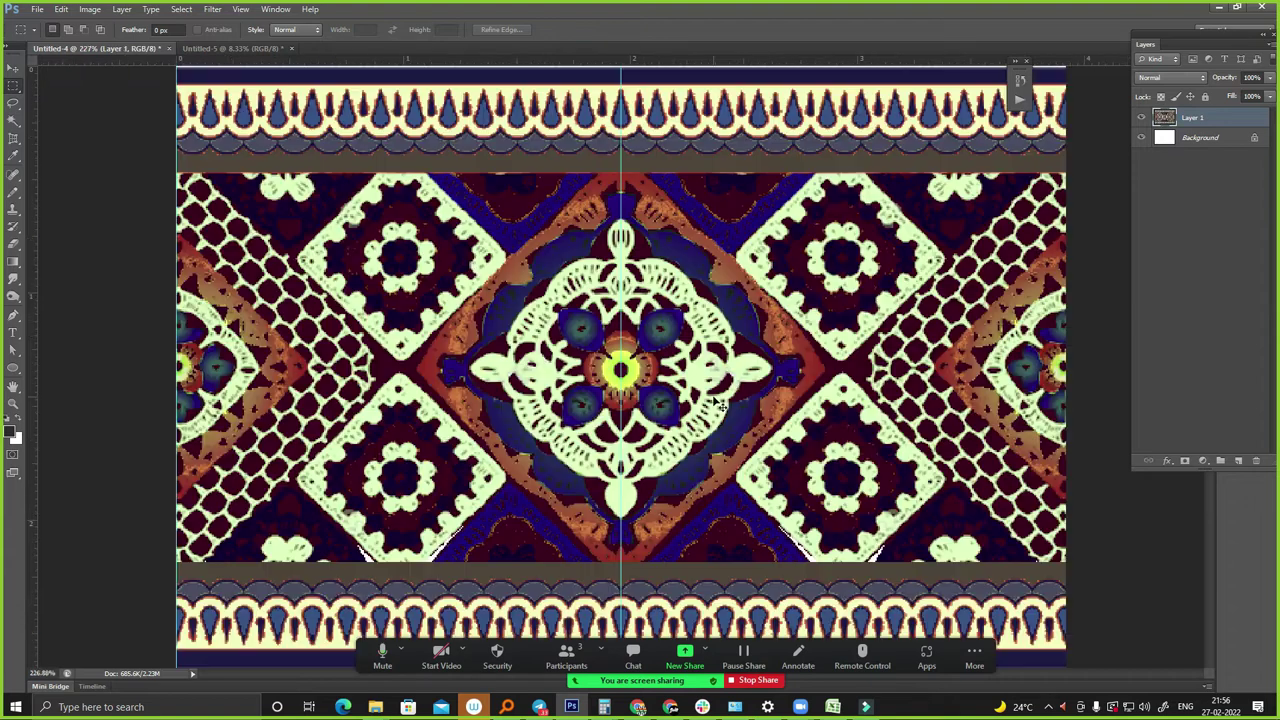
key(ctrl+minus)
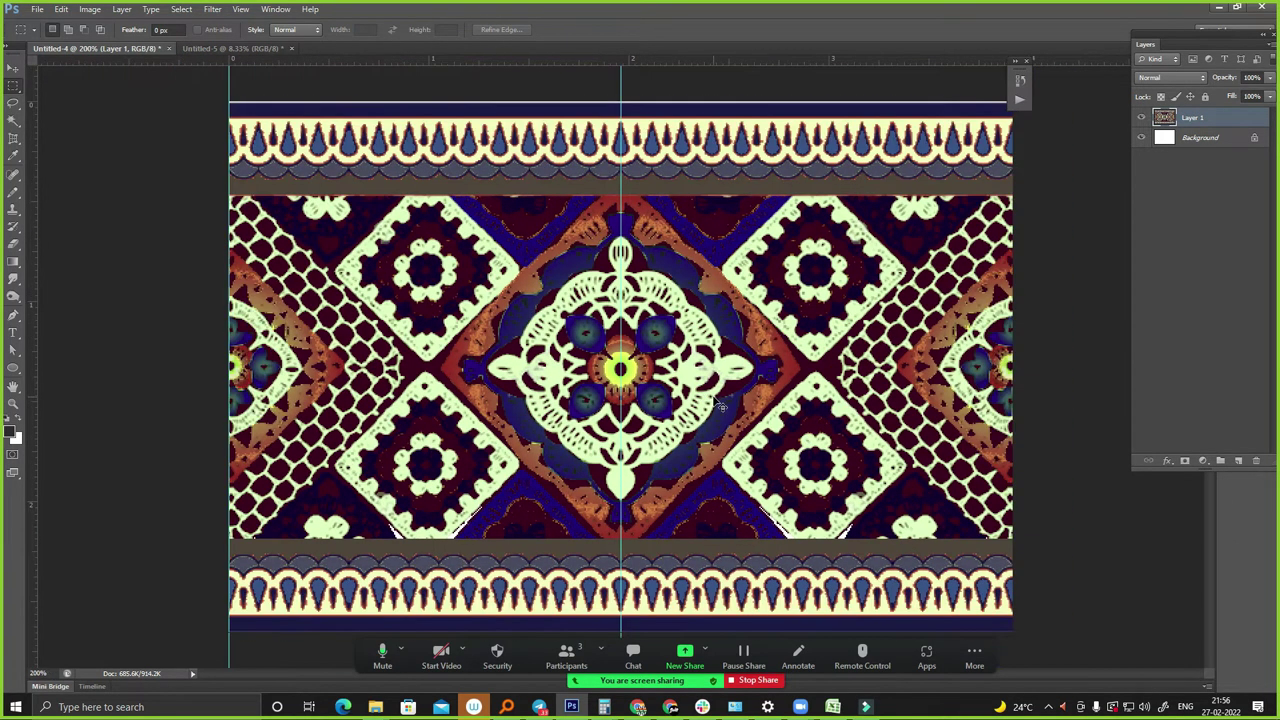
key(alt+i)
key(ctrl+alt+i)
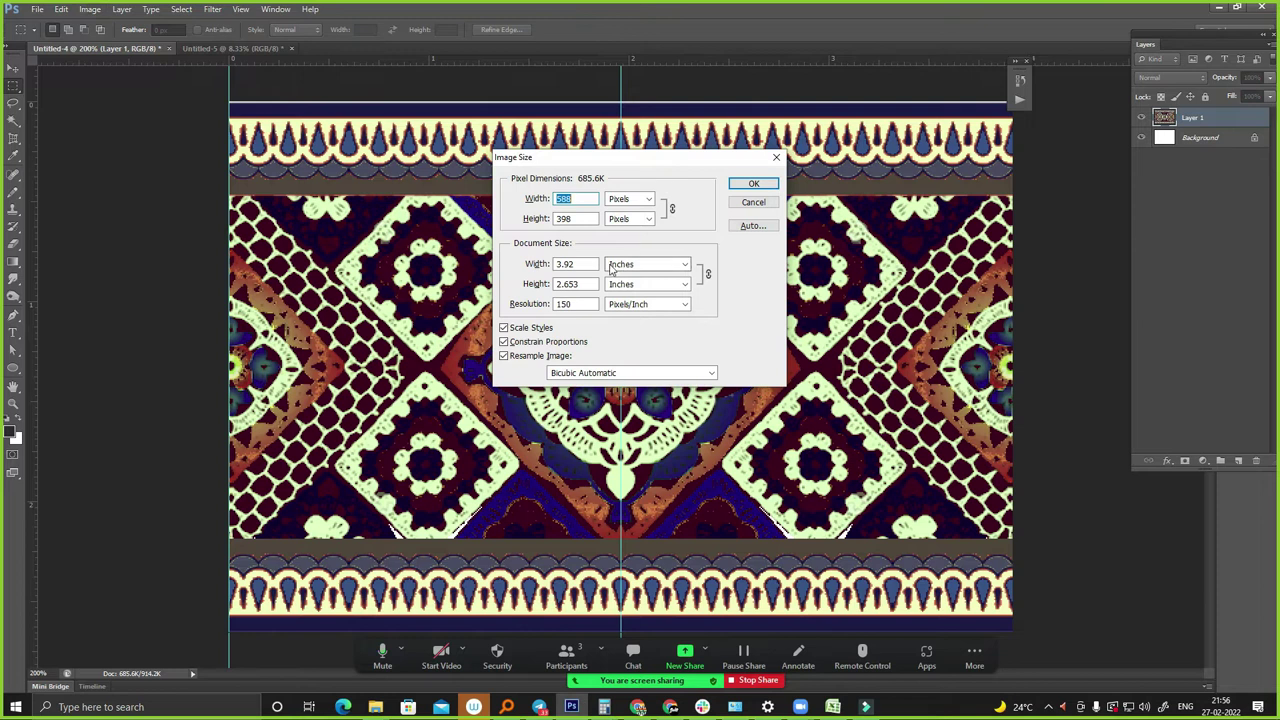
key(Tab)
key(Tab)
key(super+r)
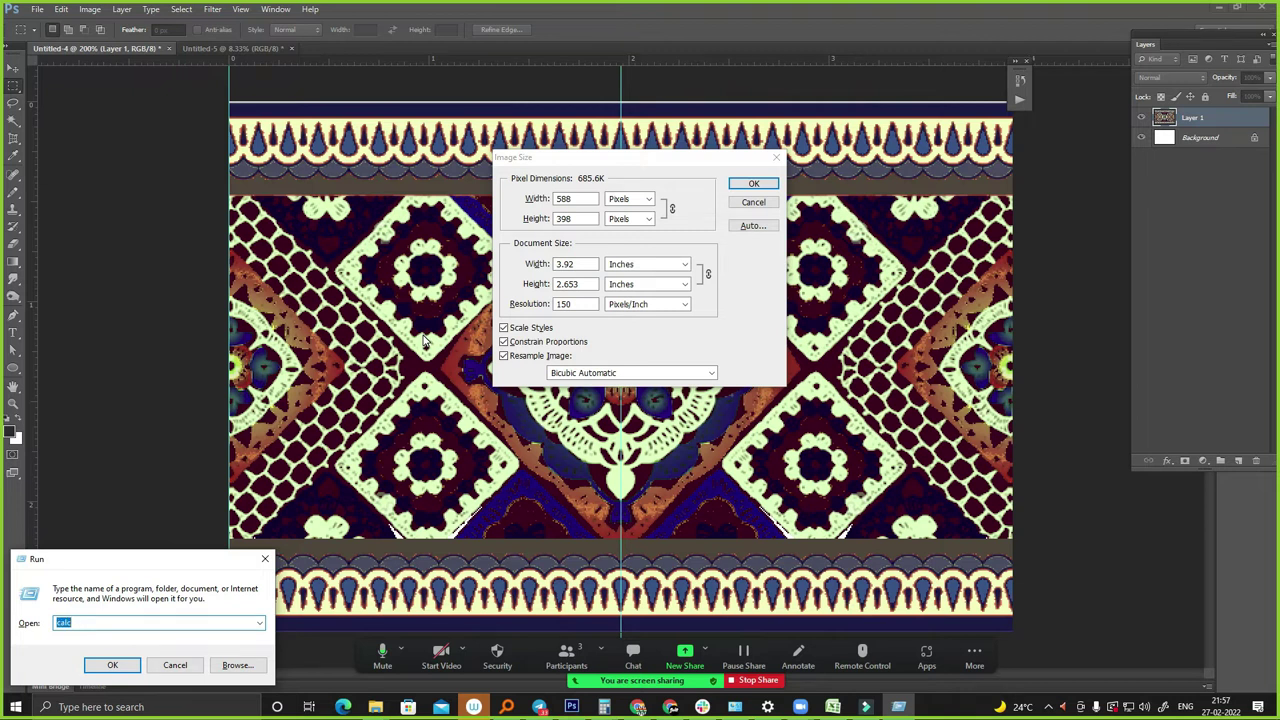
- Calculate 30 ÷ 3.92 ≈ 7.65 in Calculator beside the Image Size dialog
key(Return)
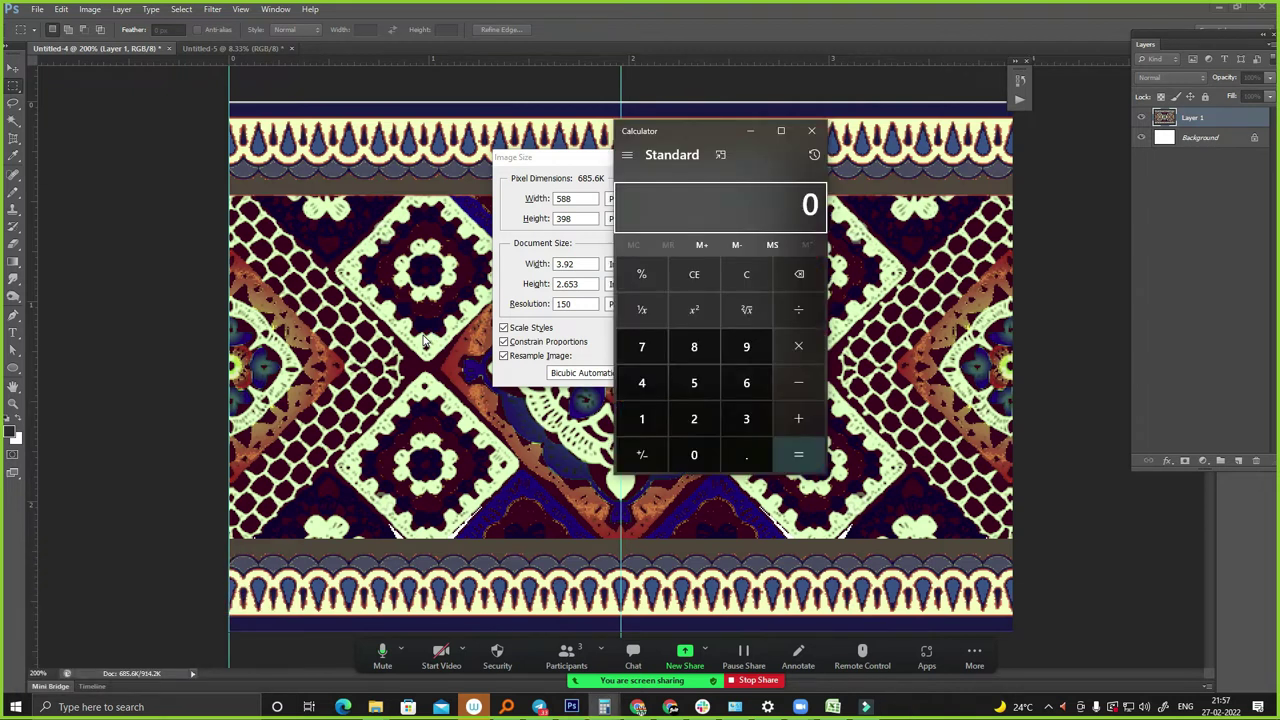
text(30)
drag(697, 131, 867, 175)
text(/)
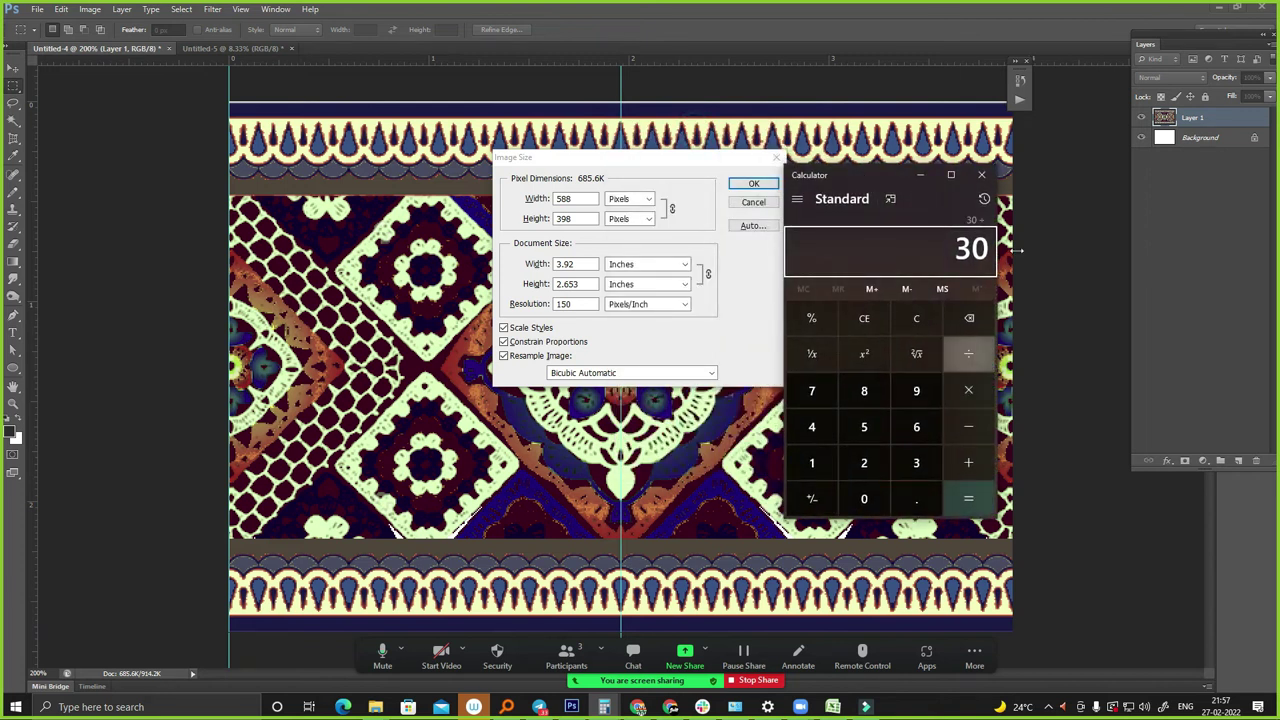
text(3.92)
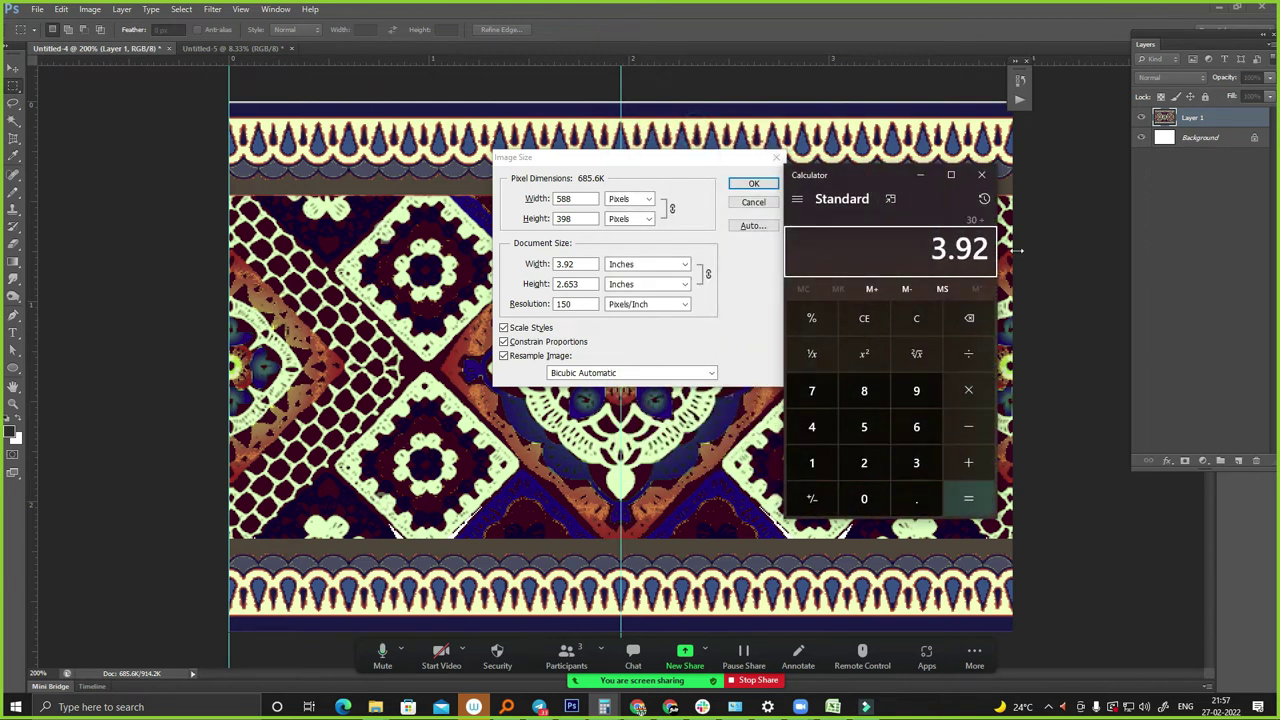
key(Return)
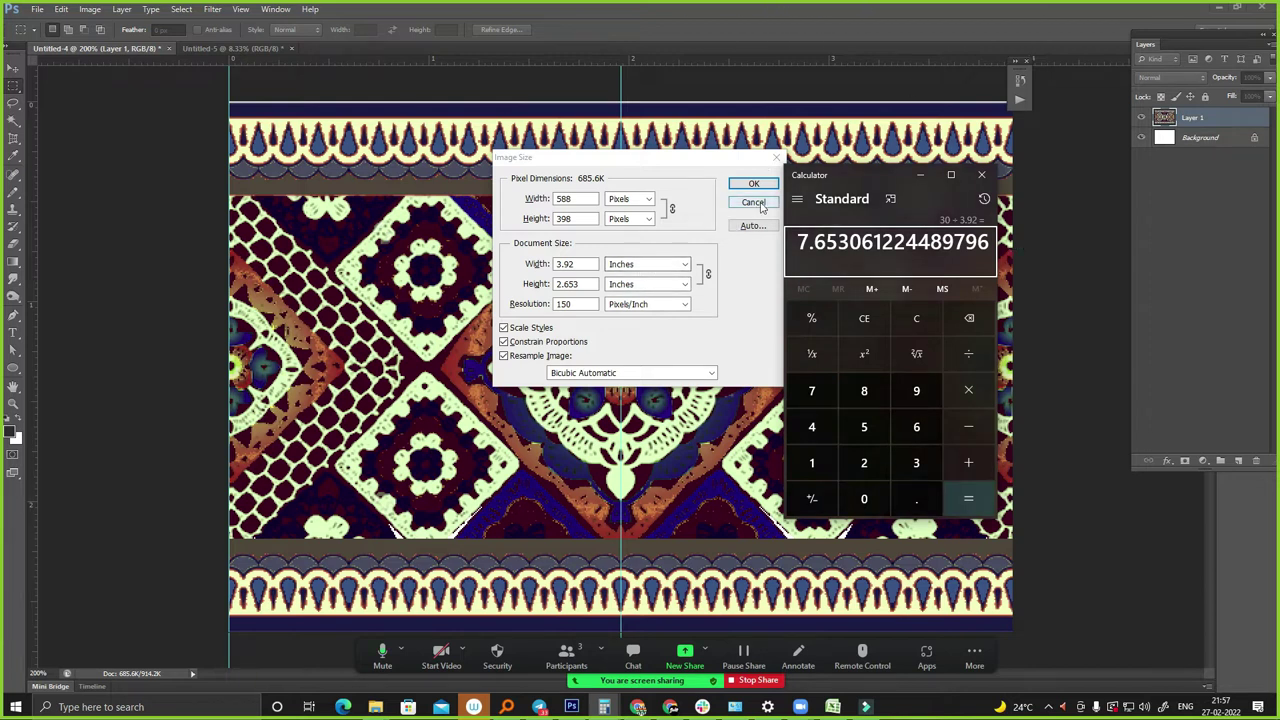
click(1006, 210)
- Cancel Image Size and drag the lace strip into the Untitled-5 canvas
click(766, 203)
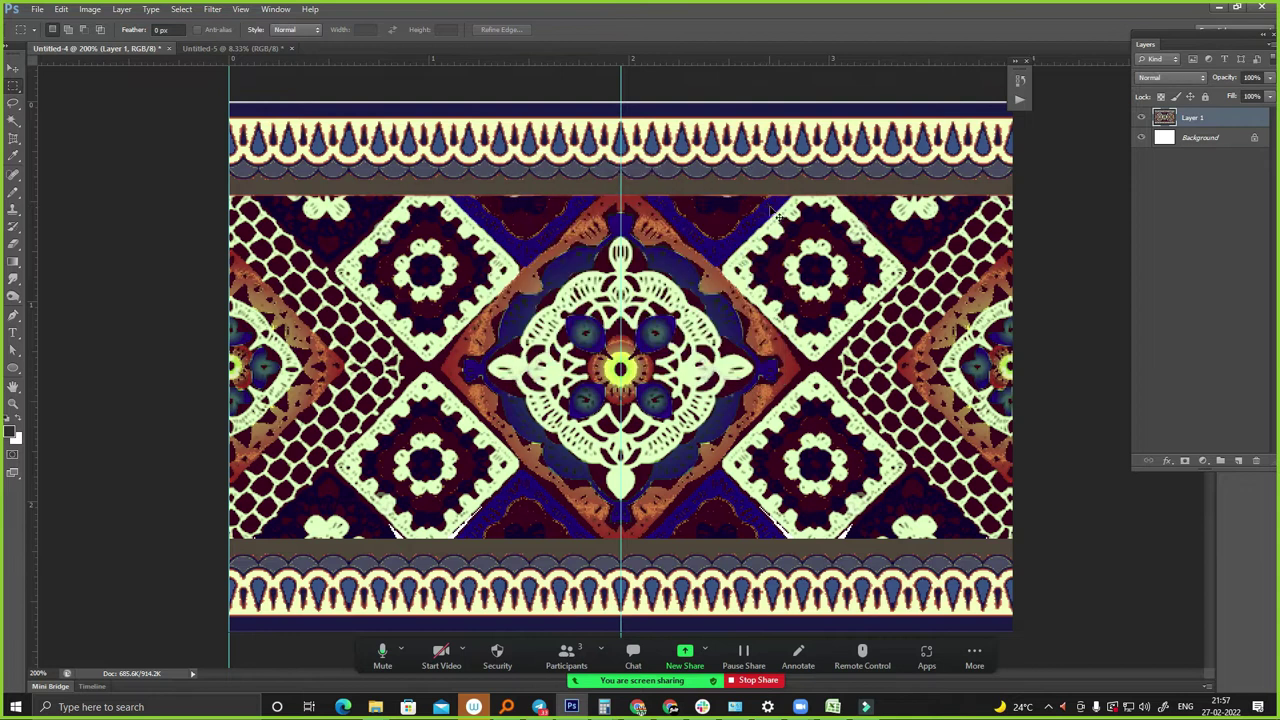
key(ctrl+Tab)
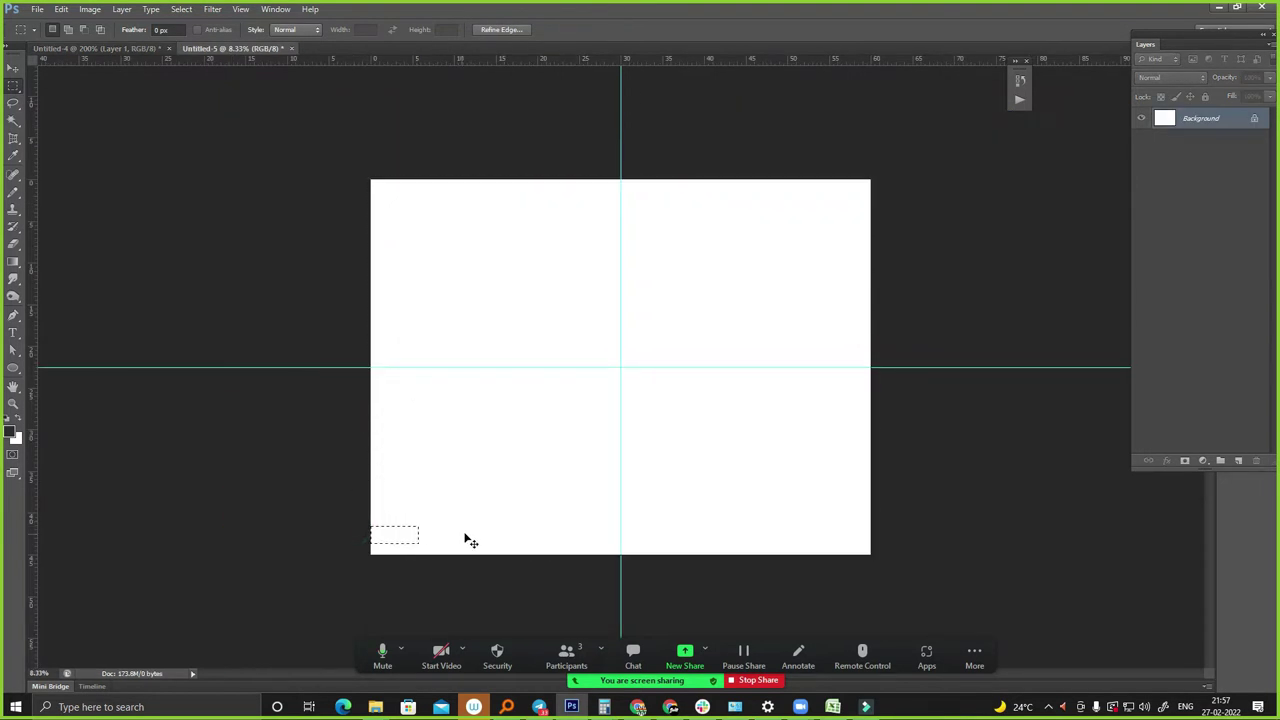
drag(359, 527, 470, 537)
scroll(471, 531, up, 5)
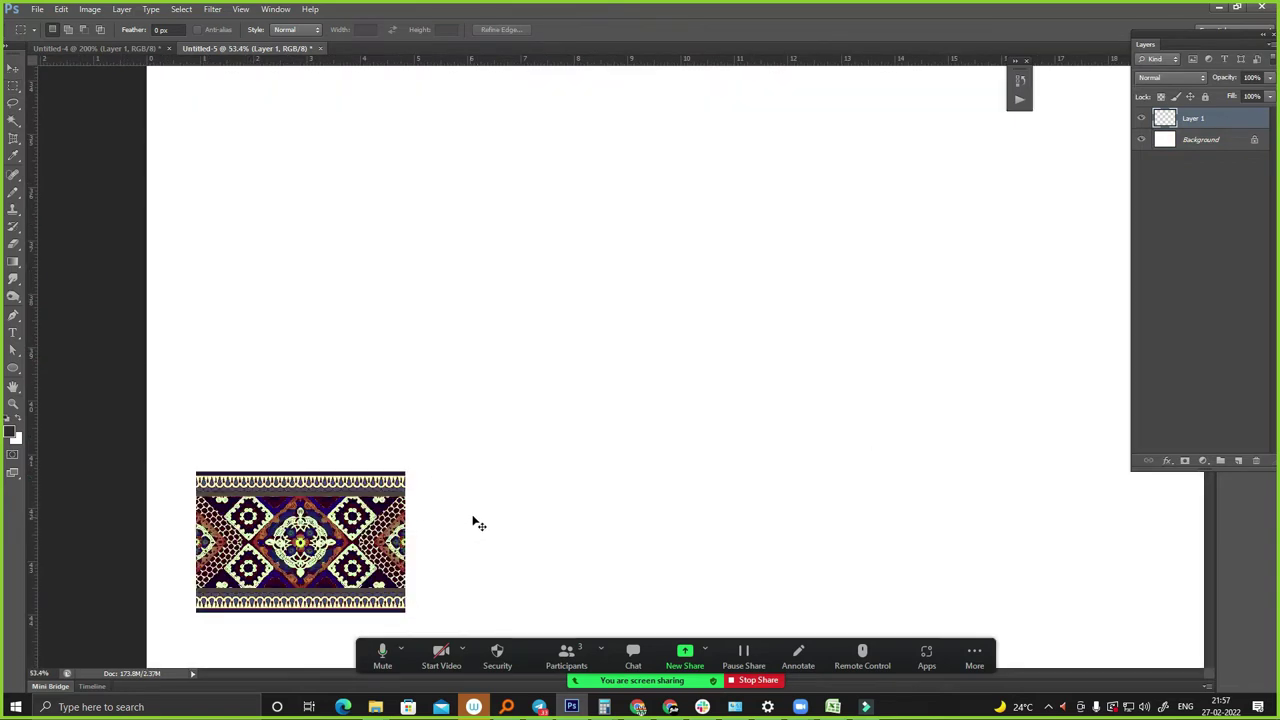
- Align the placed lace strip to the canvas's left edge, commit it, and deselect
key(ctrl+t)
drag(518, 417, 470, 414)
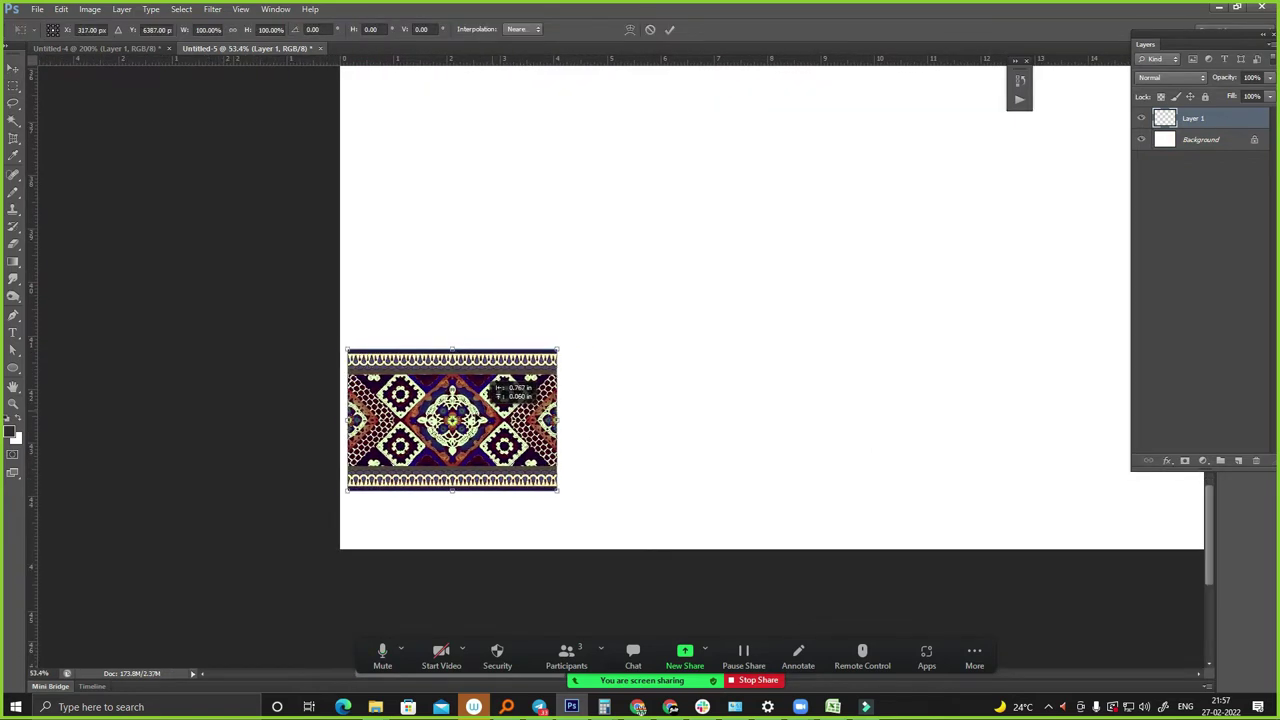
key(Return)
key(m)
scroll(490, 437, down, 4)
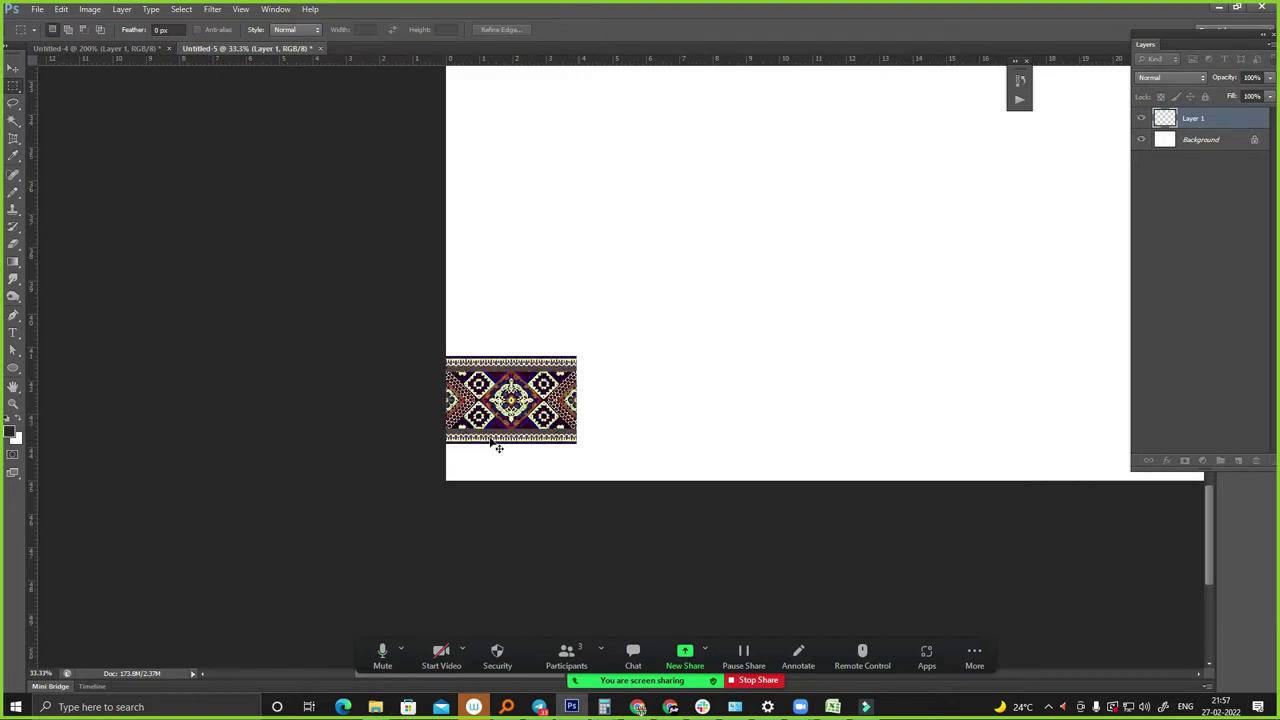
key(ctrl+d)
key(w)
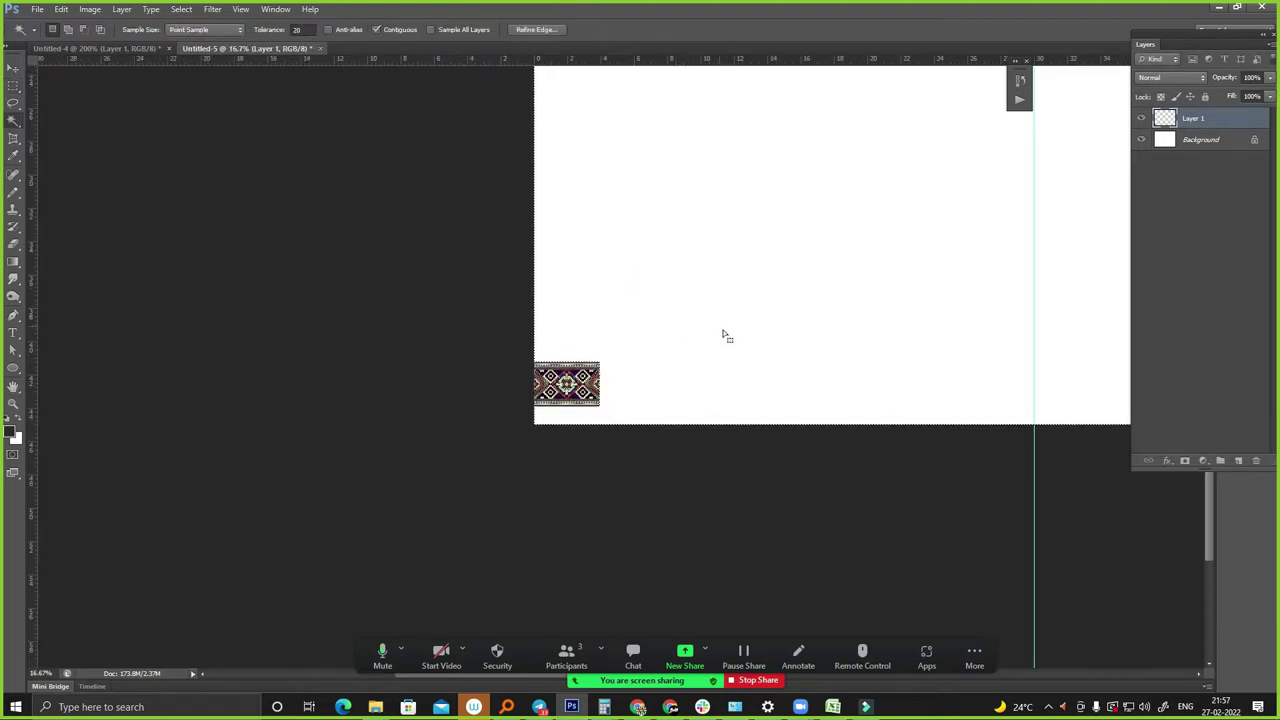
scroll(651, 380, up, 4)
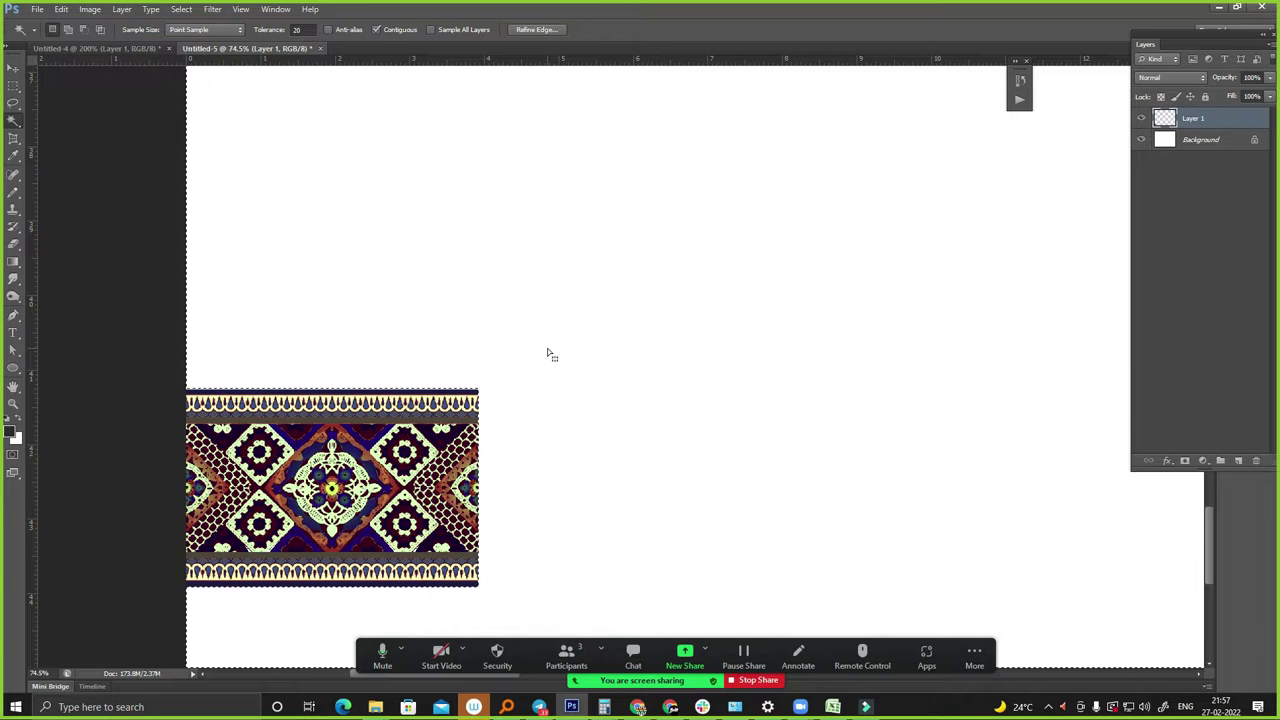
- Start the Offset filter on Layer 1 and begin entering a horizontal shift
key(alt+t)
key(Up)
key(Up)
key(Up)
key(Right)
key(Up)
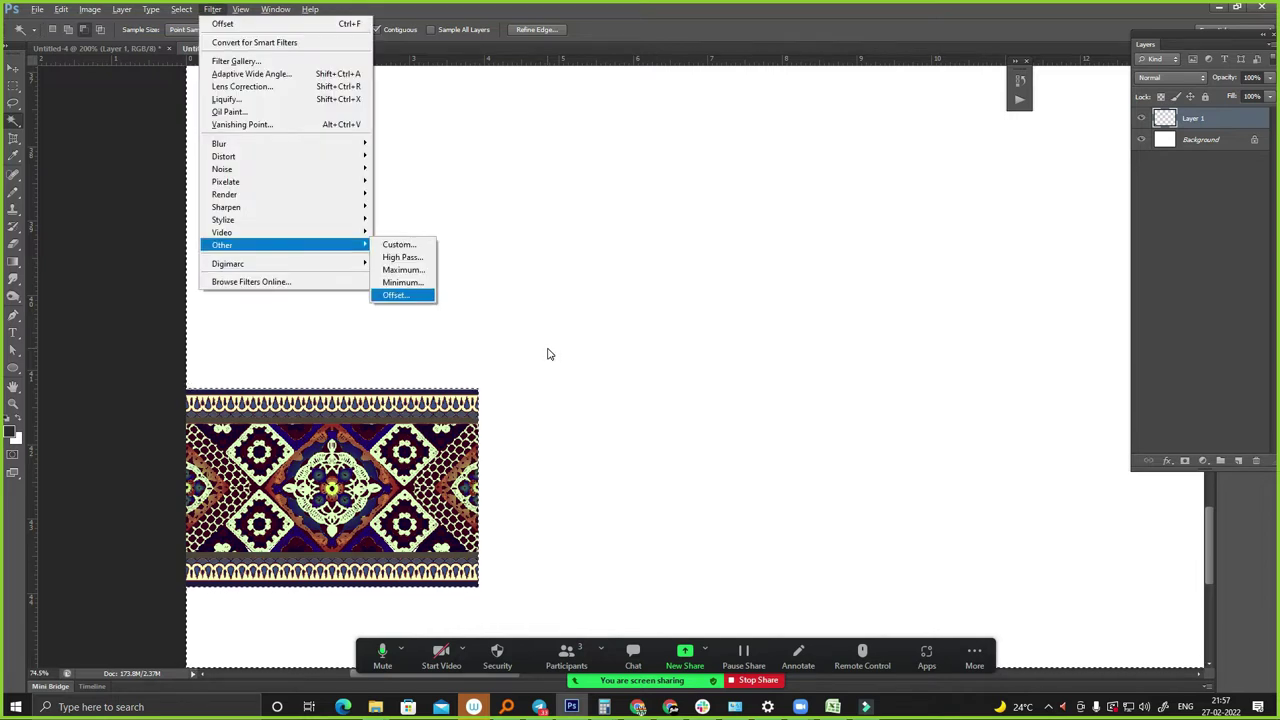
key(Return)
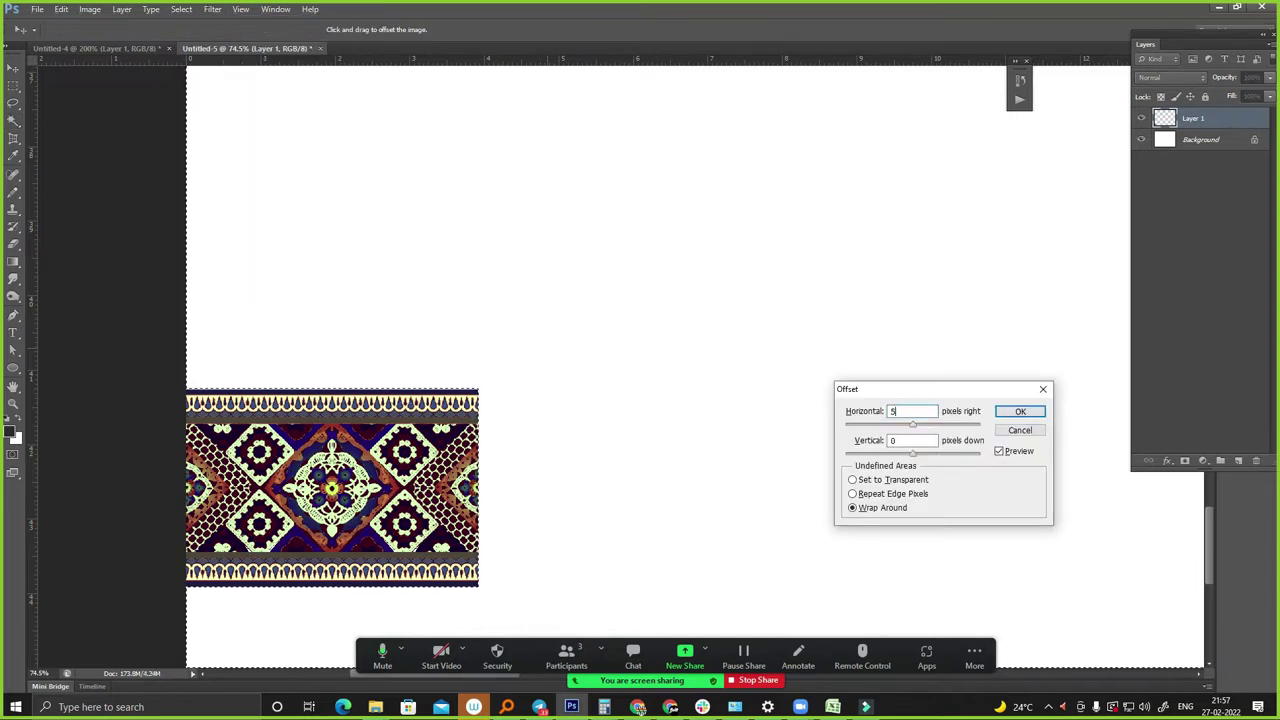
key(shift+Up)
key(shift+Up)
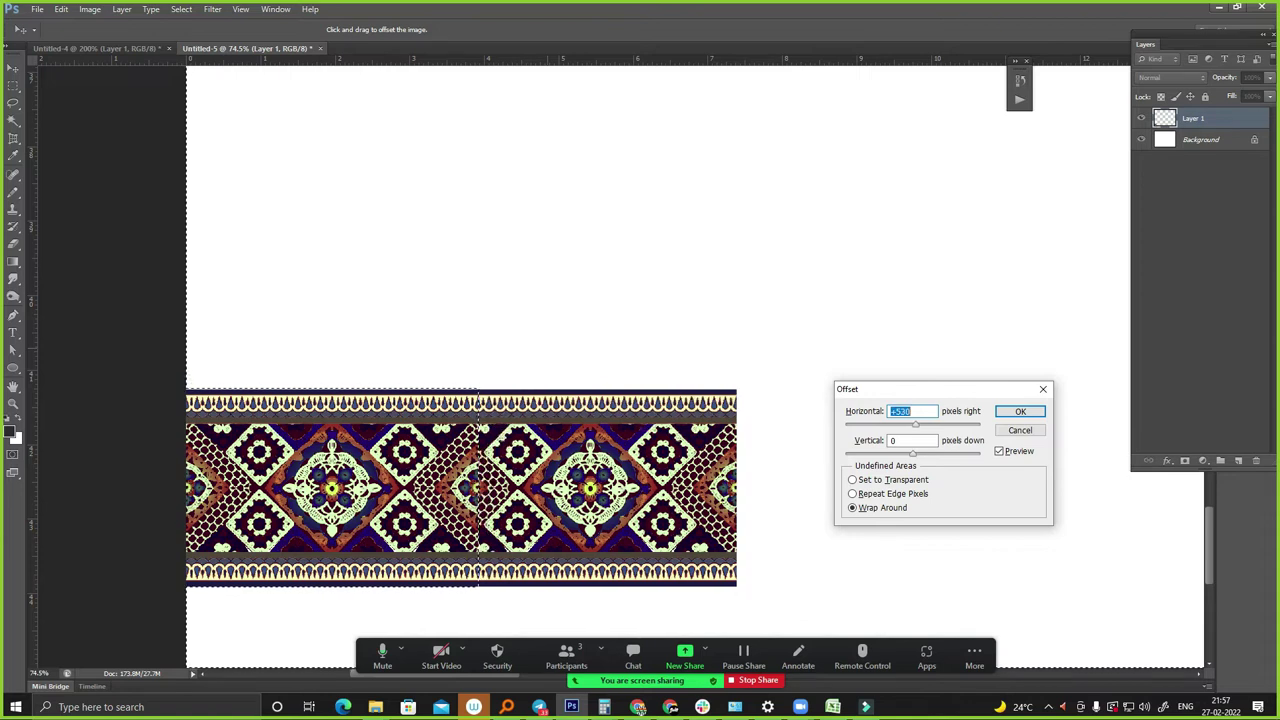
key(shift+Up)
key(shift+Up)
key(shift+Up)
key(shift+Up)
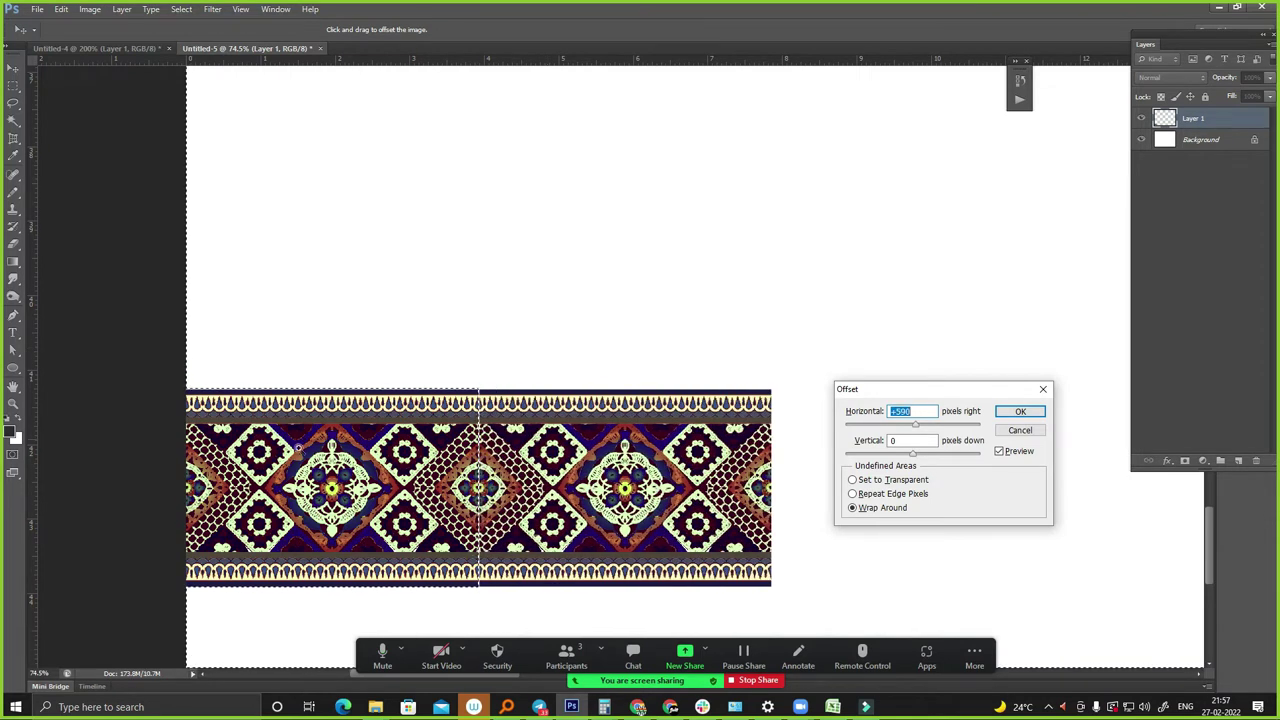
- Apply a +588 px horizontal offset with Wrap Around, then repeat it once
scroll(506, 450, up, 5)
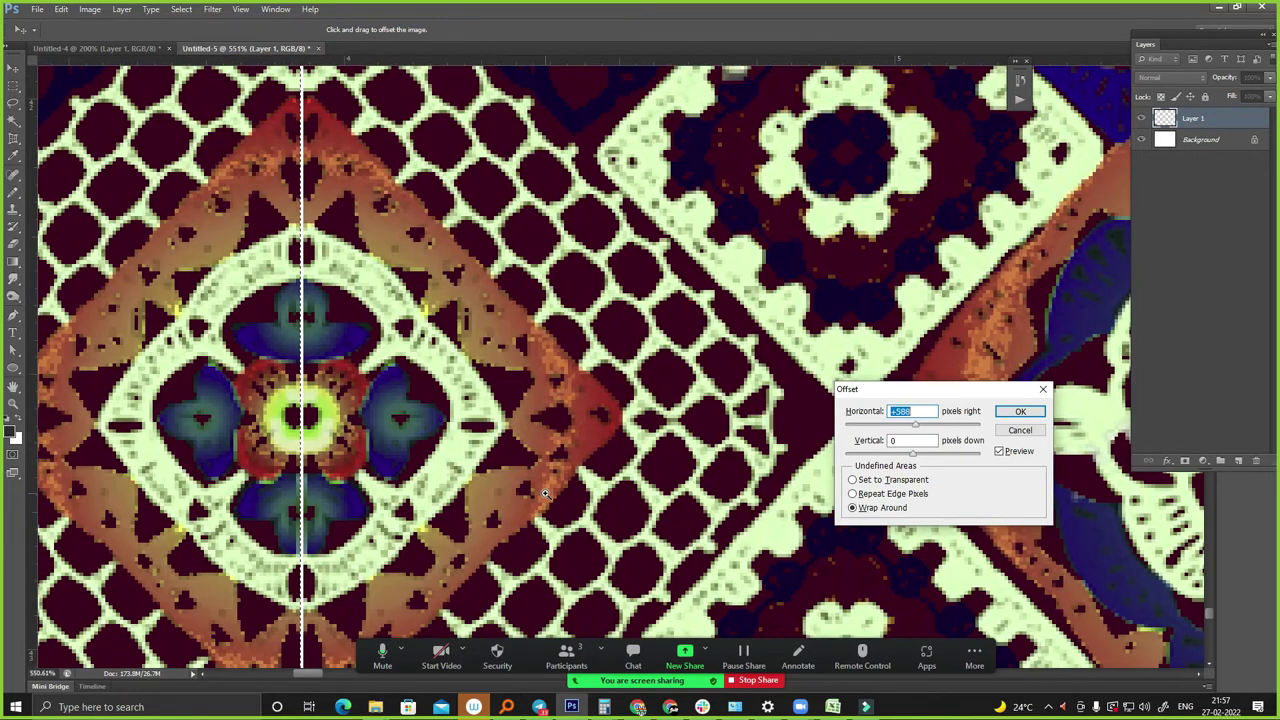
scroll(545, 493, down, 1)
scroll(545, 493, down, 2)
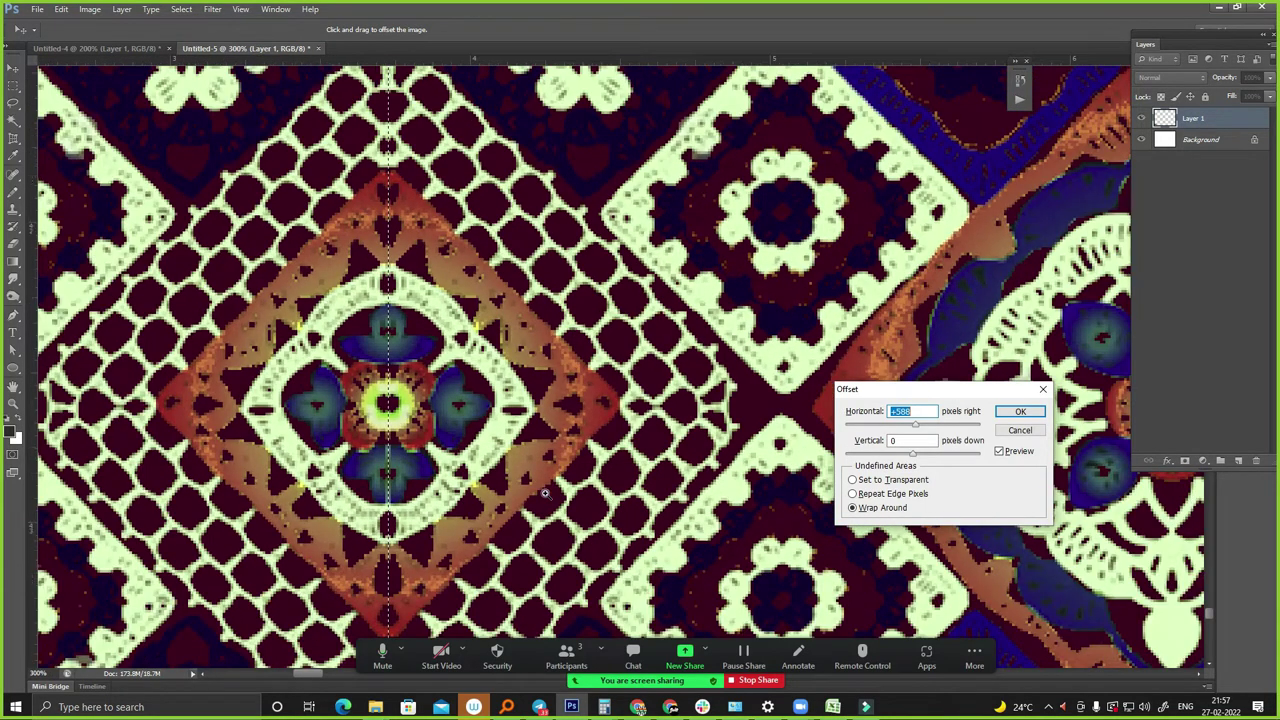
scroll(545, 493, down, 3)
scroll(545, 493, down, 1)
key(Return)
scroll(545, 493, down, 1)
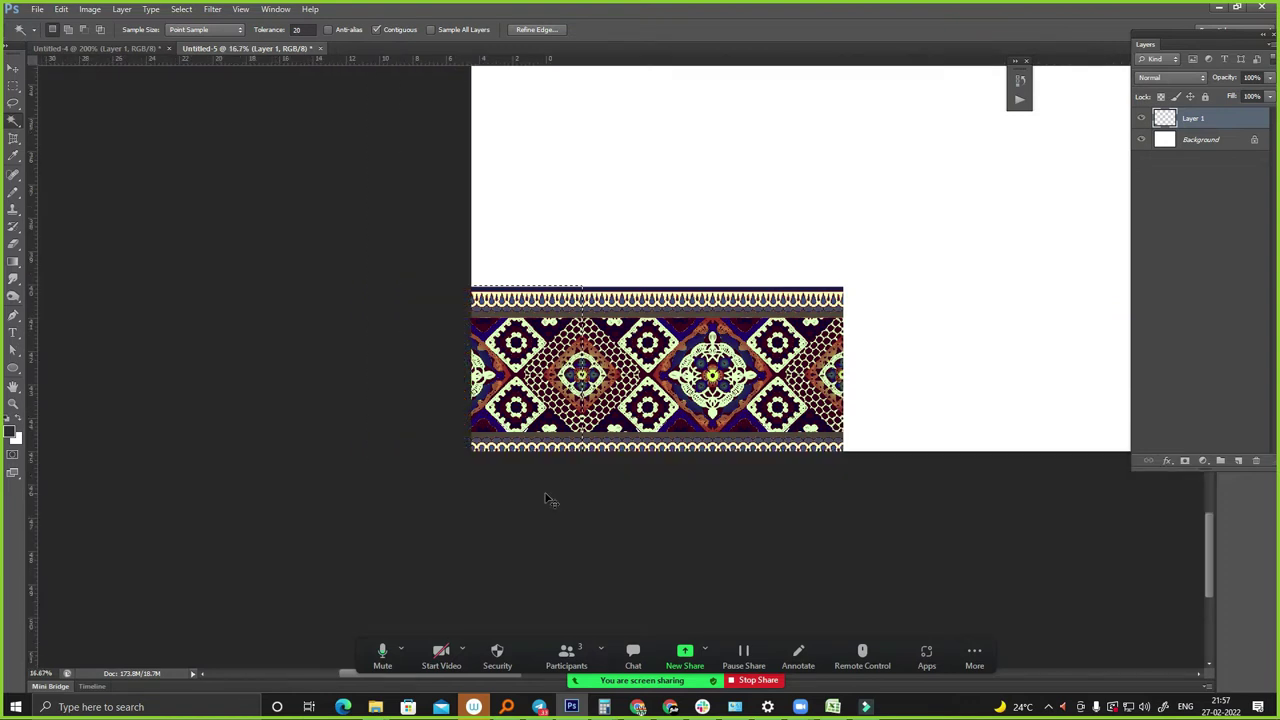
scroll(545, 493, down, 1)
scroll(545, 493, down, 3)
key(ctrl+alt+shift+t)
- Repeat the offset twice more, then step back to undo the extra offsets
key(ctrl+alt+shift+t)
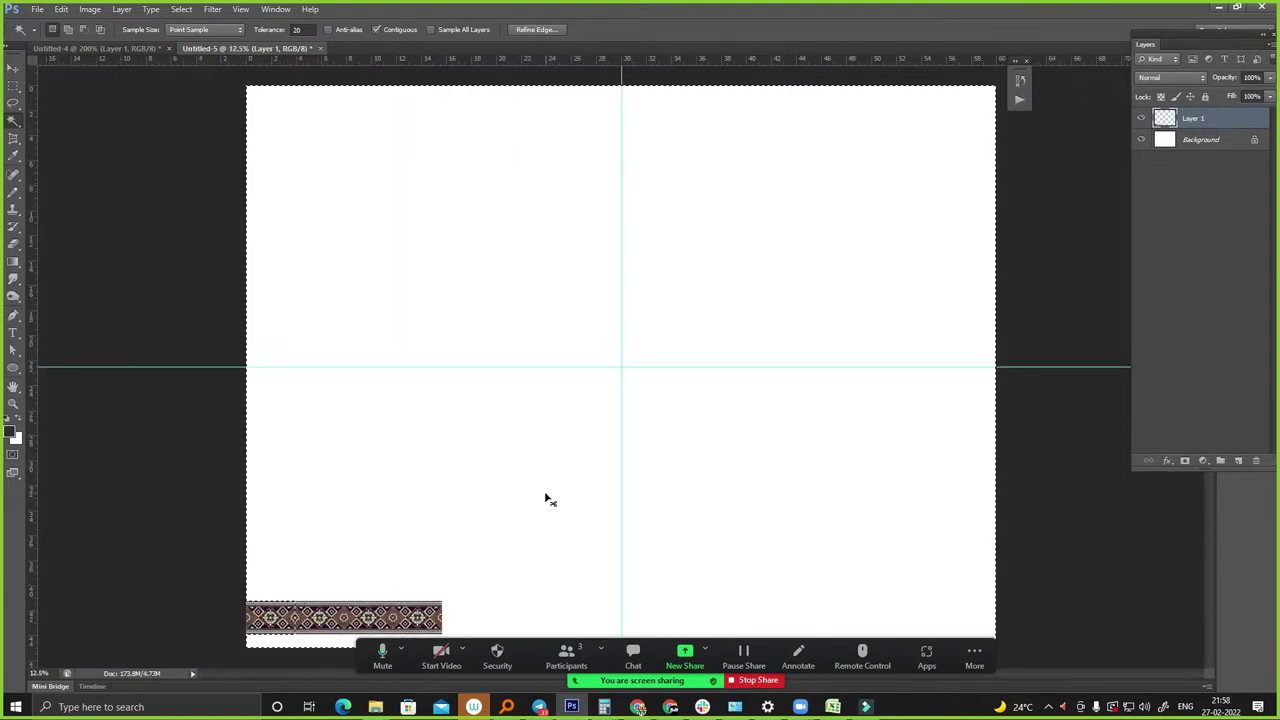
key(ctrl+alt+shift+t)
key(ctrl+alt+shift+t)
key(ctrl+alt+shift+t)
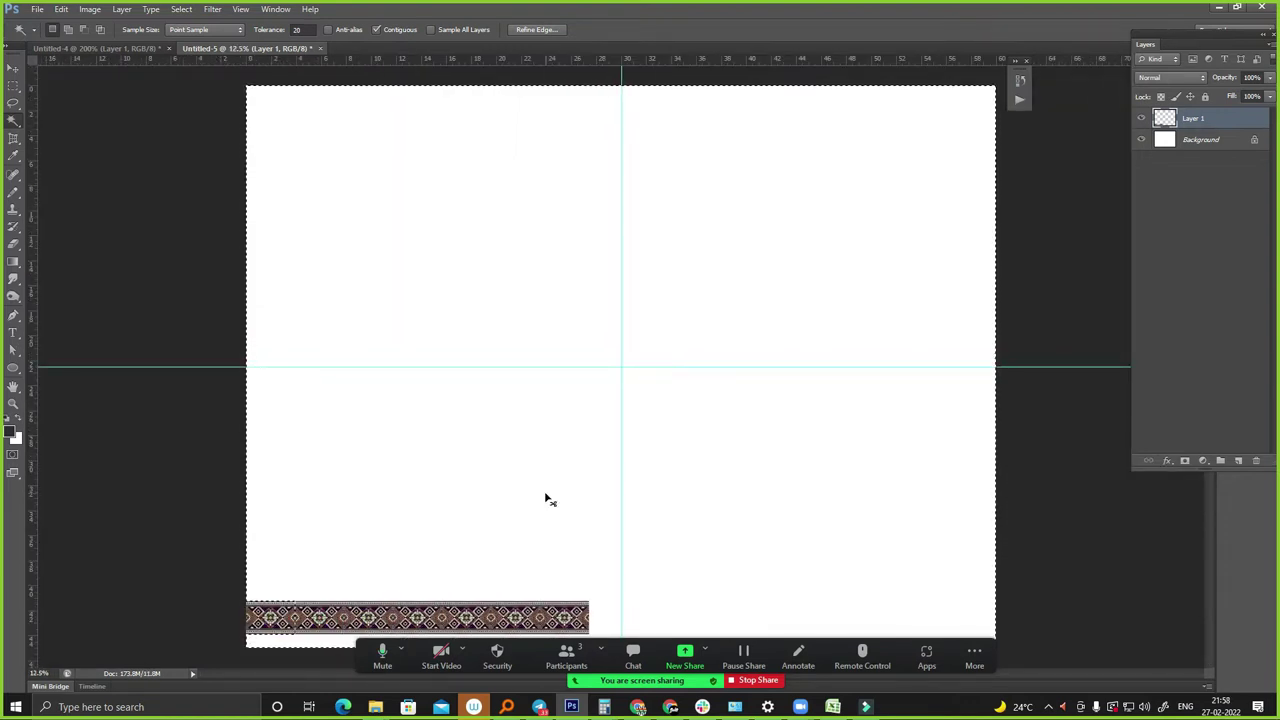
key(ctrl+alt+shift+t)
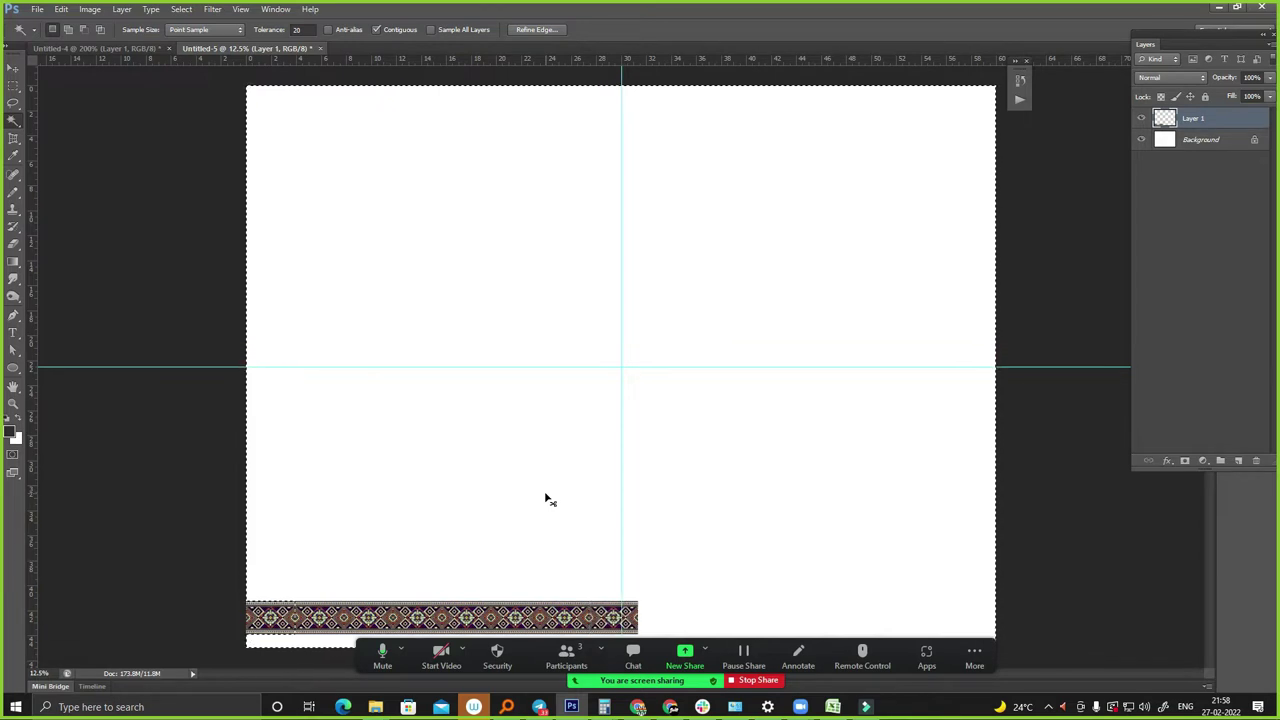
click(636, 592)
key(ctrl+alt+z)
key(ctrl+alt+z)
key(ctrl+alt+z)
key(ctrl+alt+z)
key(ctrl+alt+z)
key(ctrl+alt+z)
key(ctrl+alt+z)
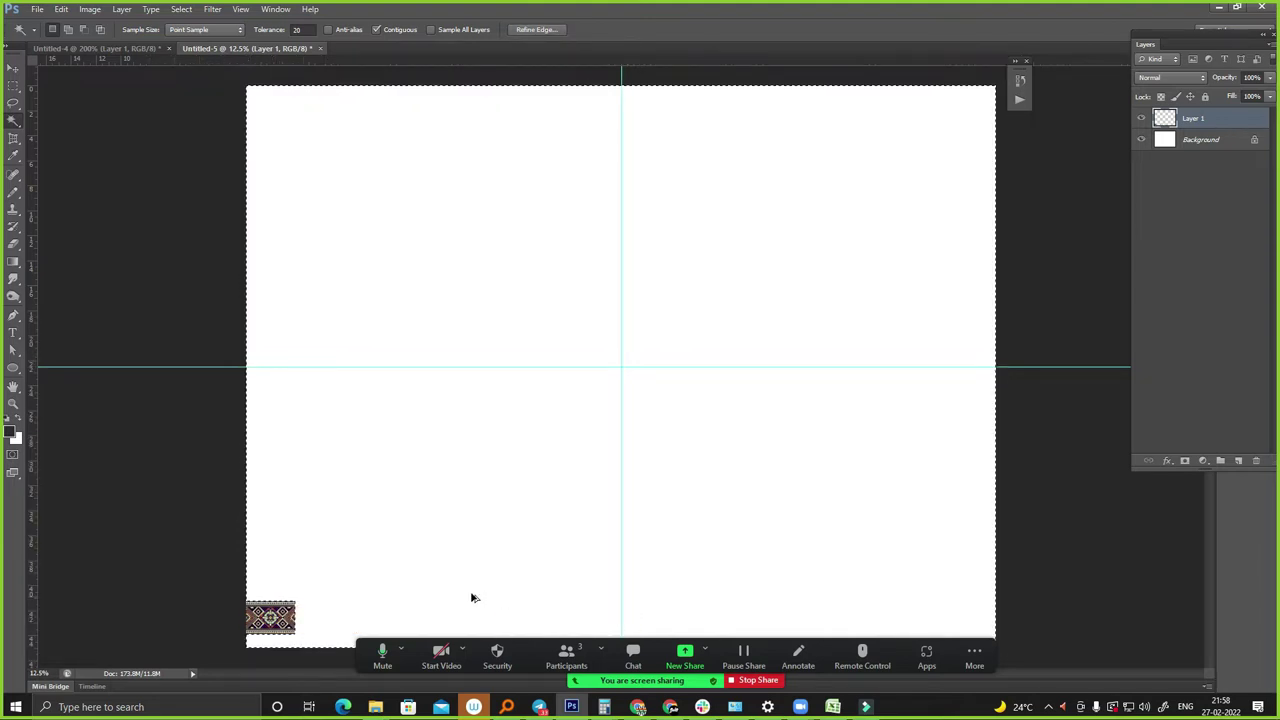
scroll(234, 560, up, 5)
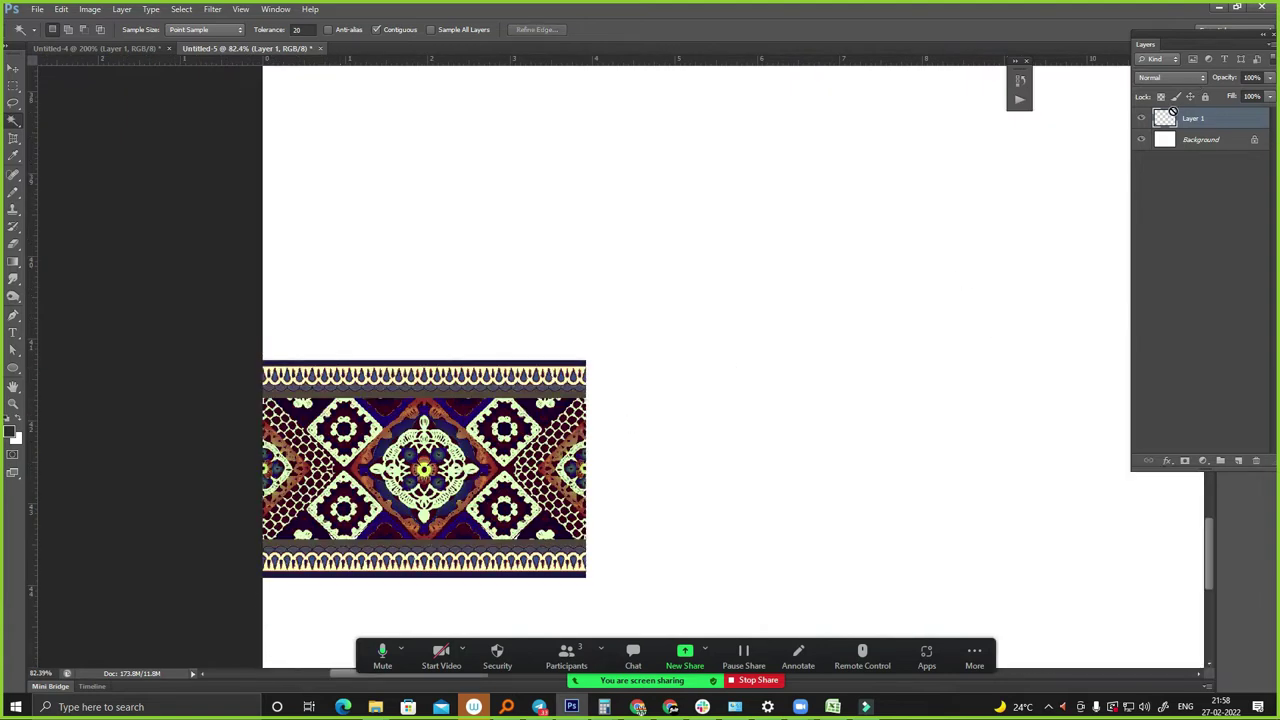
- Load Layer 1's pixels as a selection and nudge the strip up and back
ctrl+click(1166, 119)
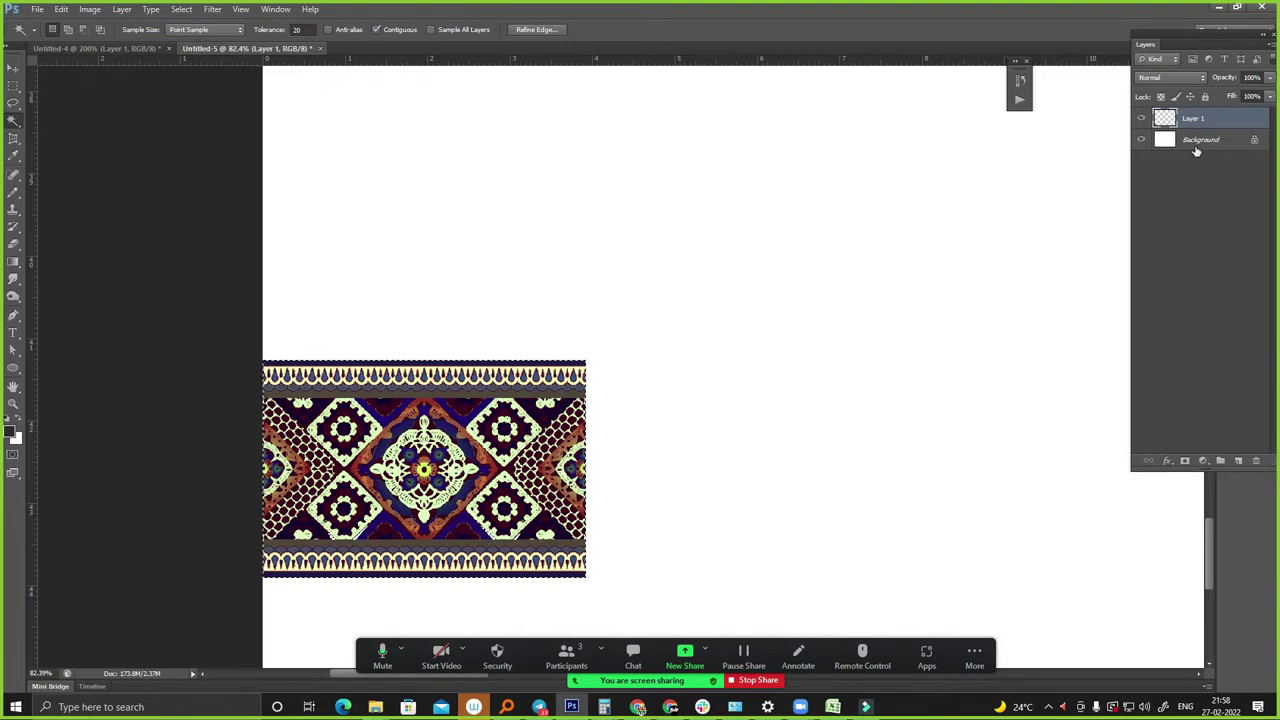
key(ctrl+Up)
key(ctrl+Up)
key(ctrl+Up)
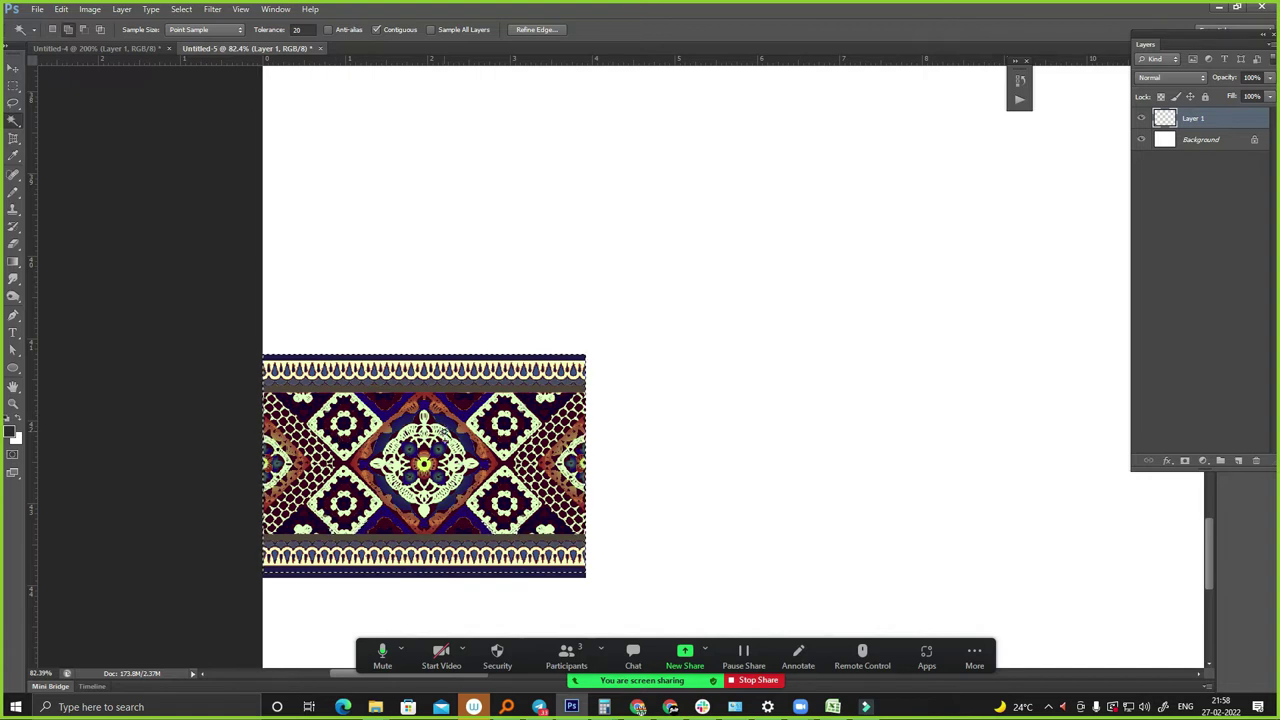
key(ctrl+Down)
key(ctrl+Down)
key(ctrl+Down)
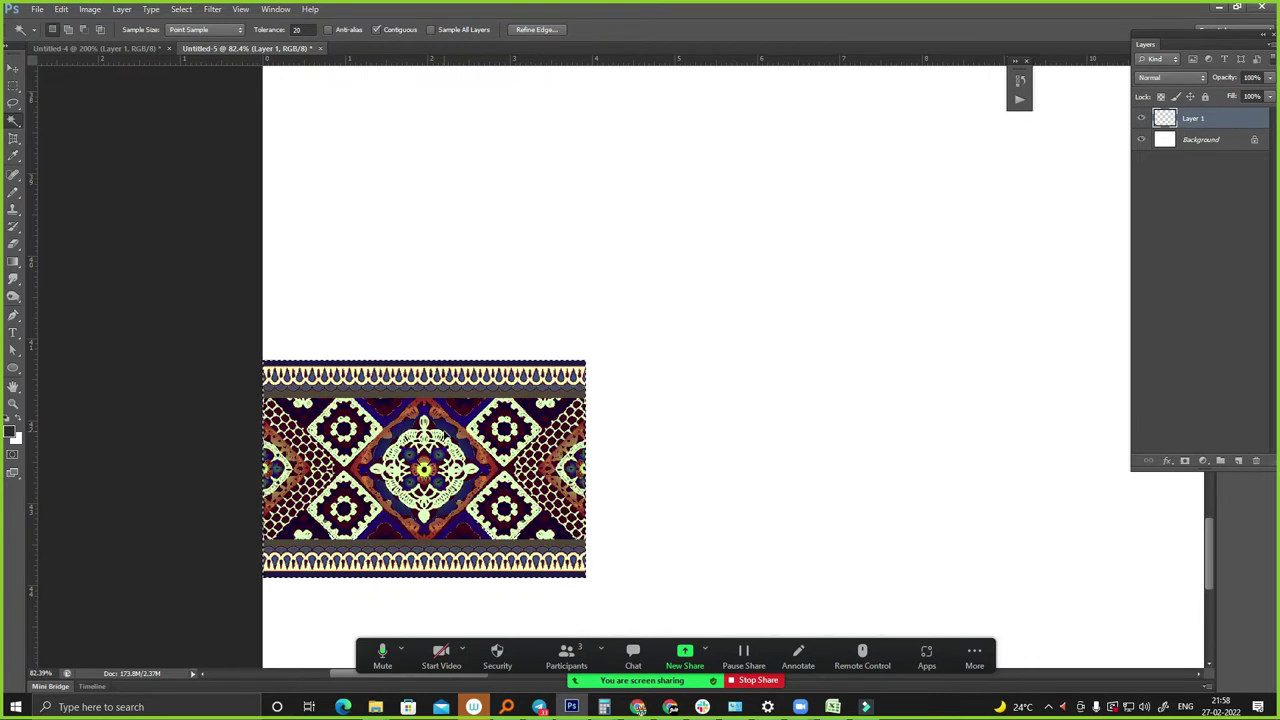
- Place a transformed duplicate of the lace tile immediately right of the original
drag(392, 420, 657, 344)
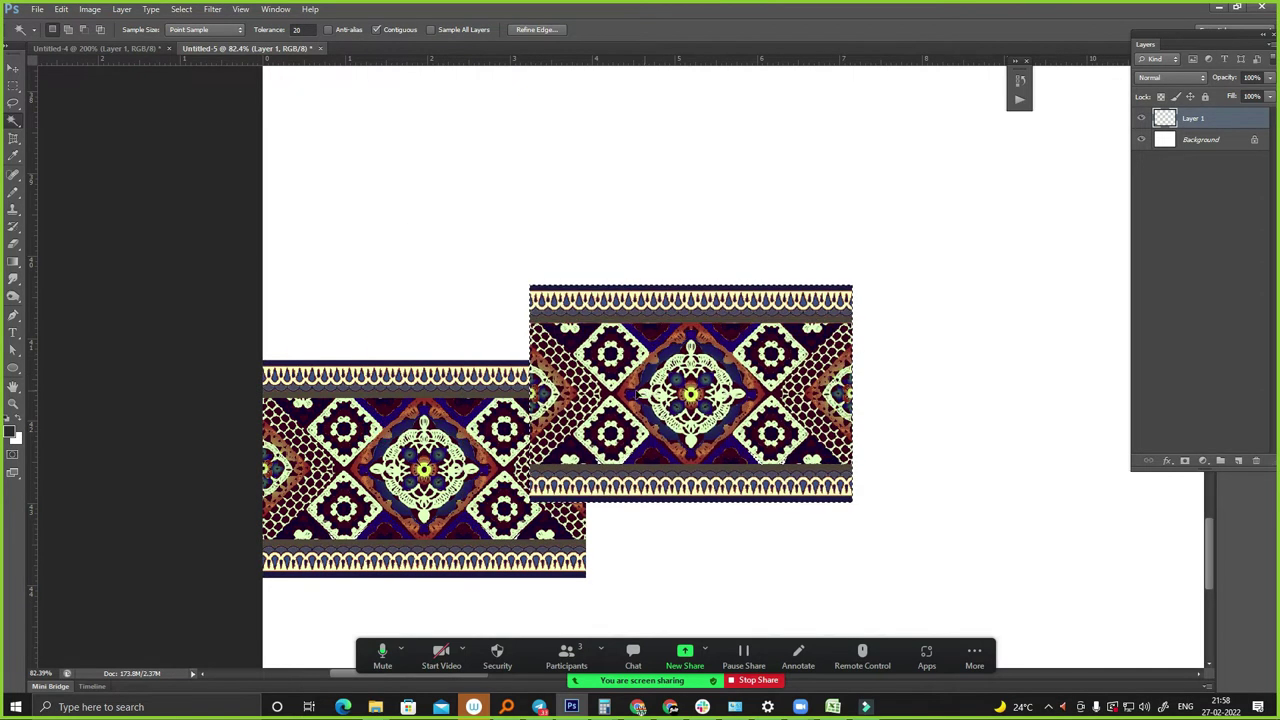
key(Delete)
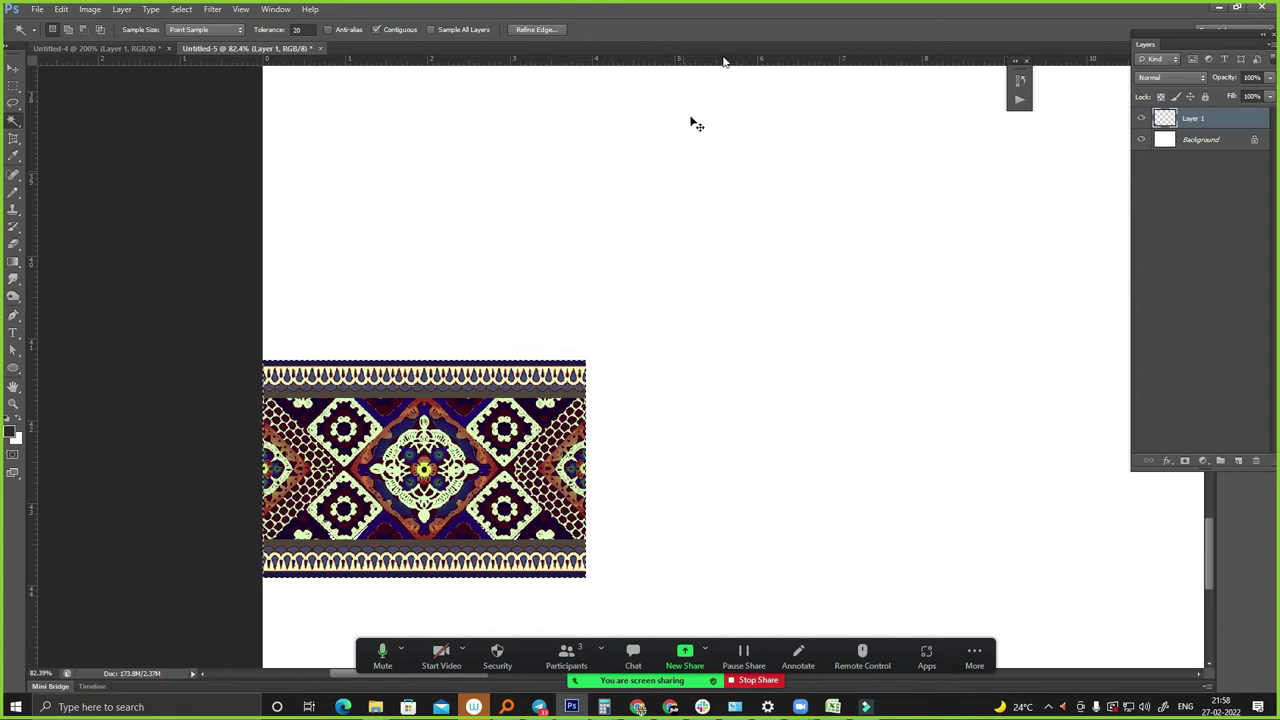
key(ctrl+t)
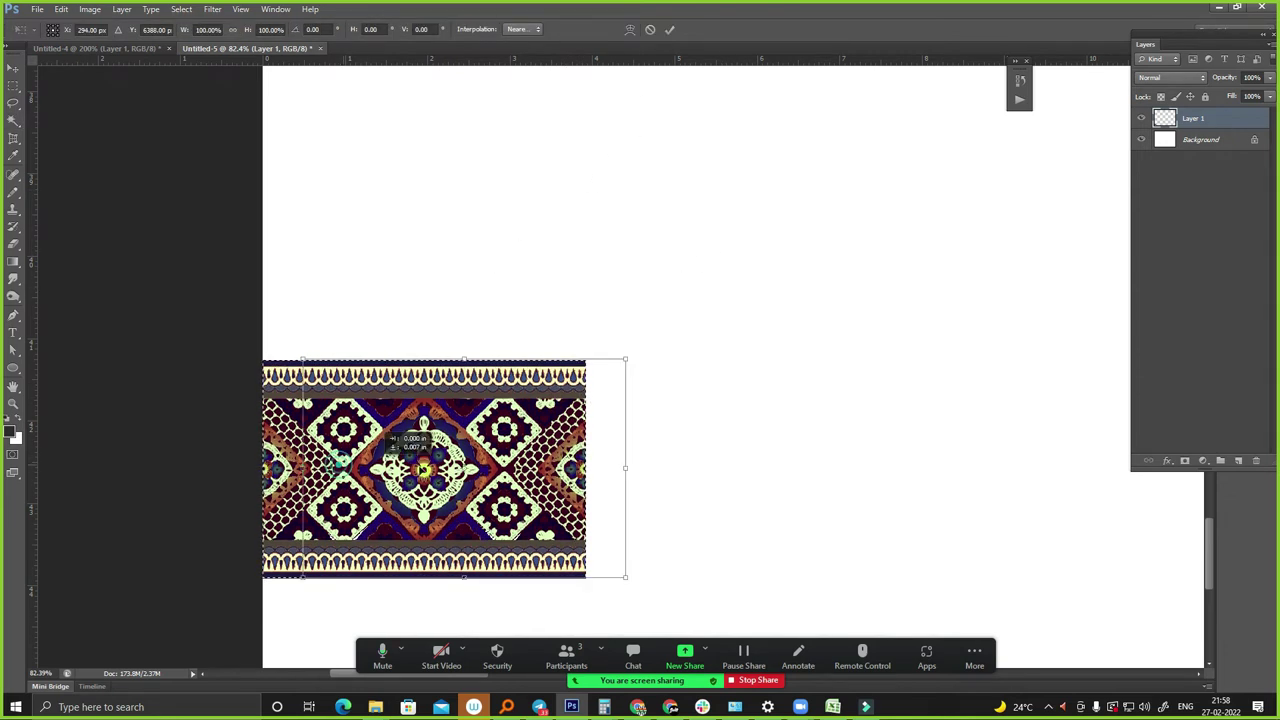
drag(340, 468, 570, 468)
key(Escape)
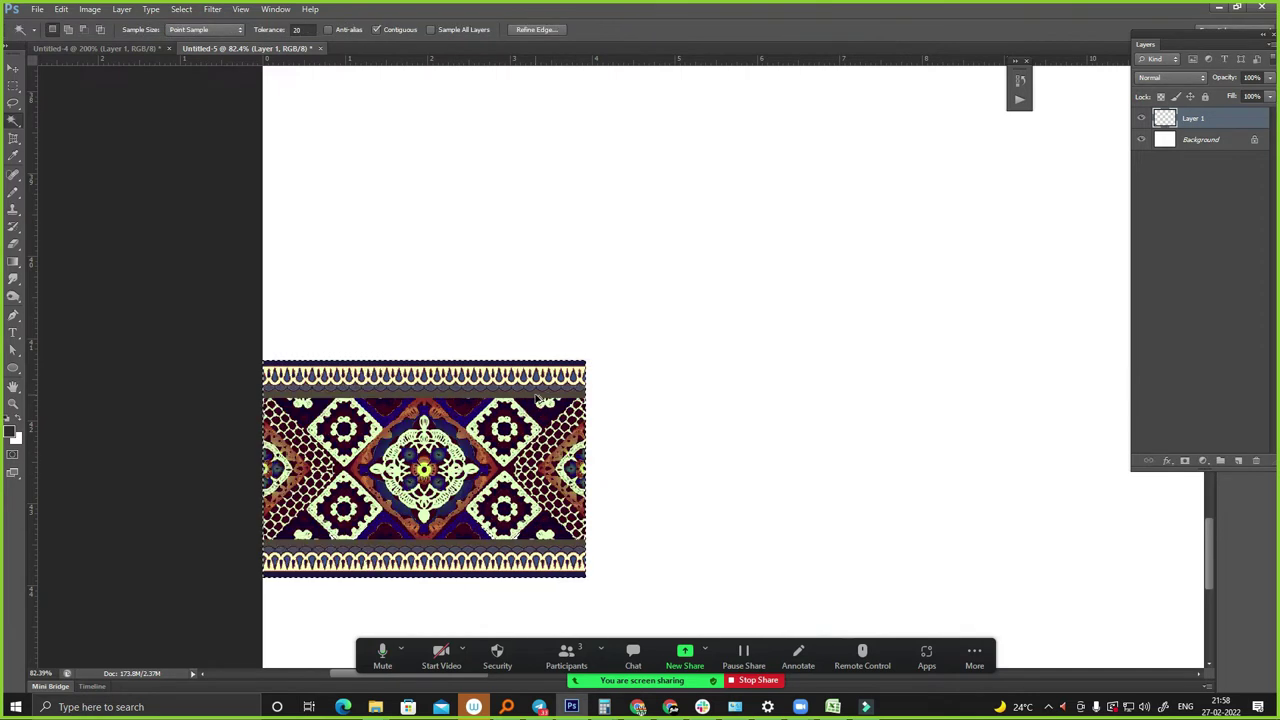
key(ctrl+t)
drag(300, 467, 650, 470)
- Nudge the copied tile left to close the gap and commit it
scroll(650, 435, up, 5)
key(Left)
key(Left)
key(Return)
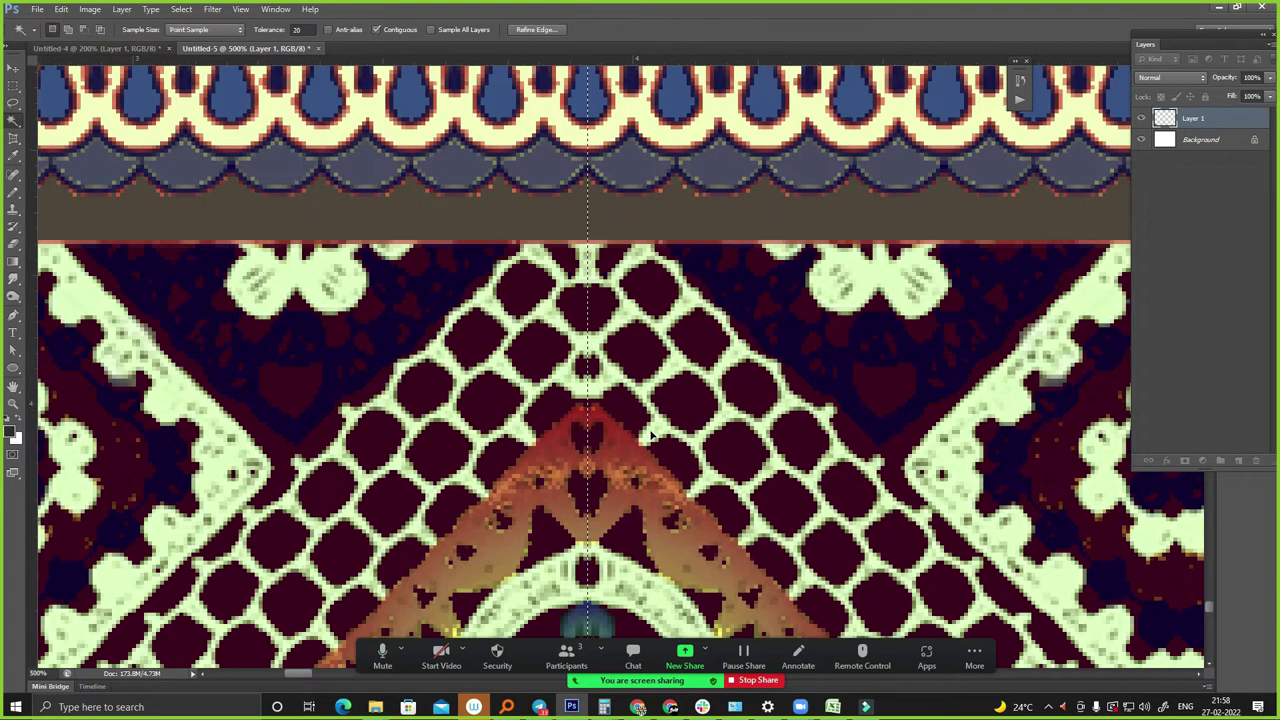
scroll(650, 435, down, 2)
scroll(650, 435, down, 2)
scroll(650, 435, down, 3)
scroll(650, 435, down, 1)
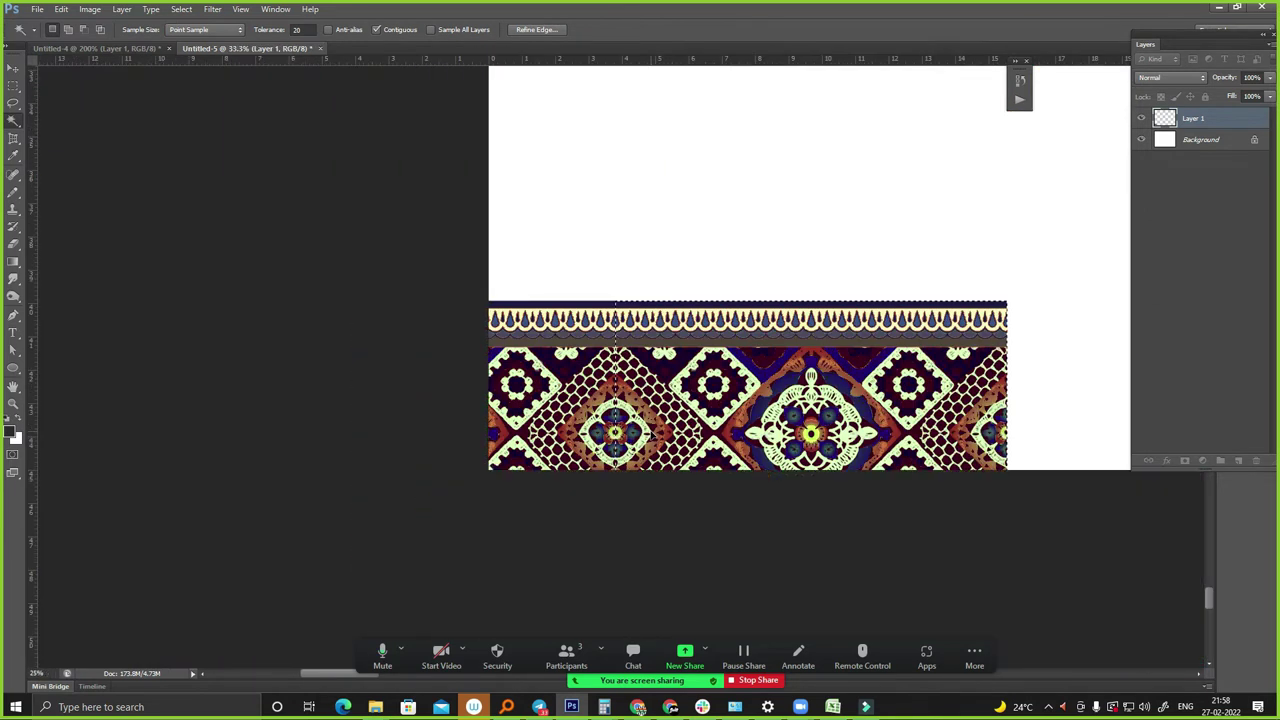
scroll(650, 435, down, 1)
- Repeat the duplicate-and-move three times to add tiles past the centre guide
key(ctrl+alt+shift+t)
key(ctrl+alt+shift+t)
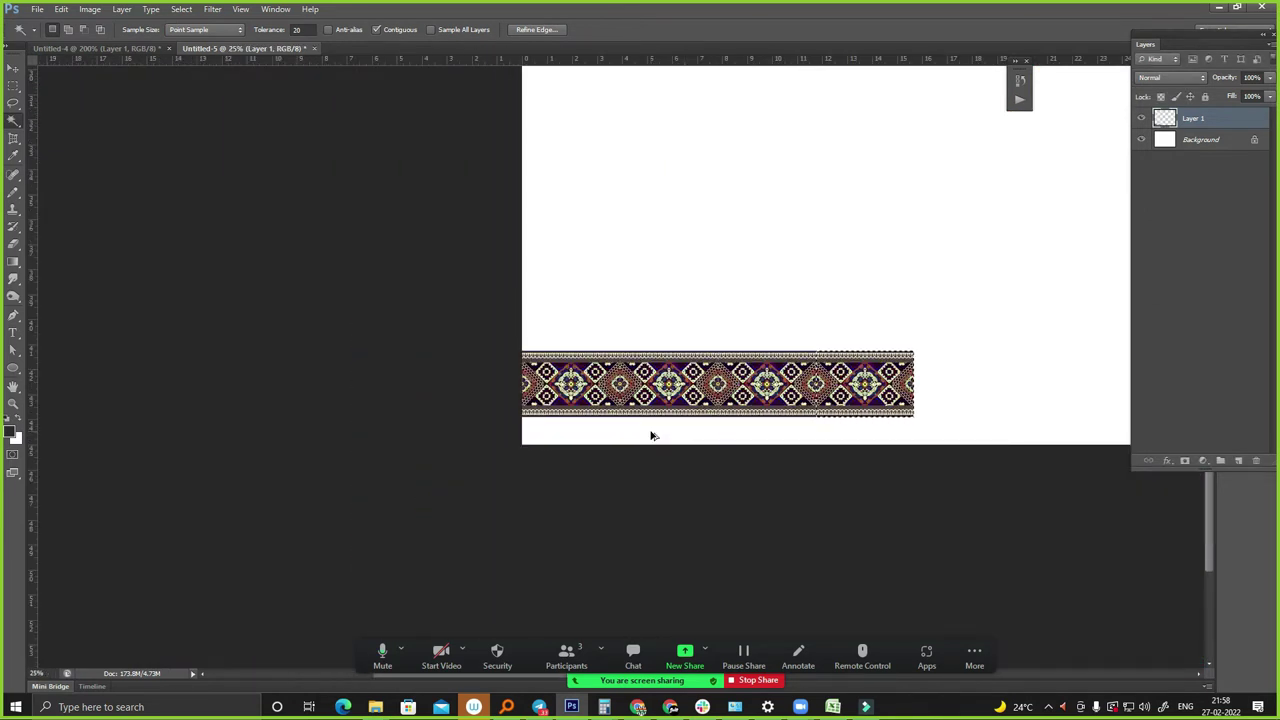
key(ctrl+alt+shift+t)
key(ctrl+alt+shift+t)
scroll(650, 435, down, 1)
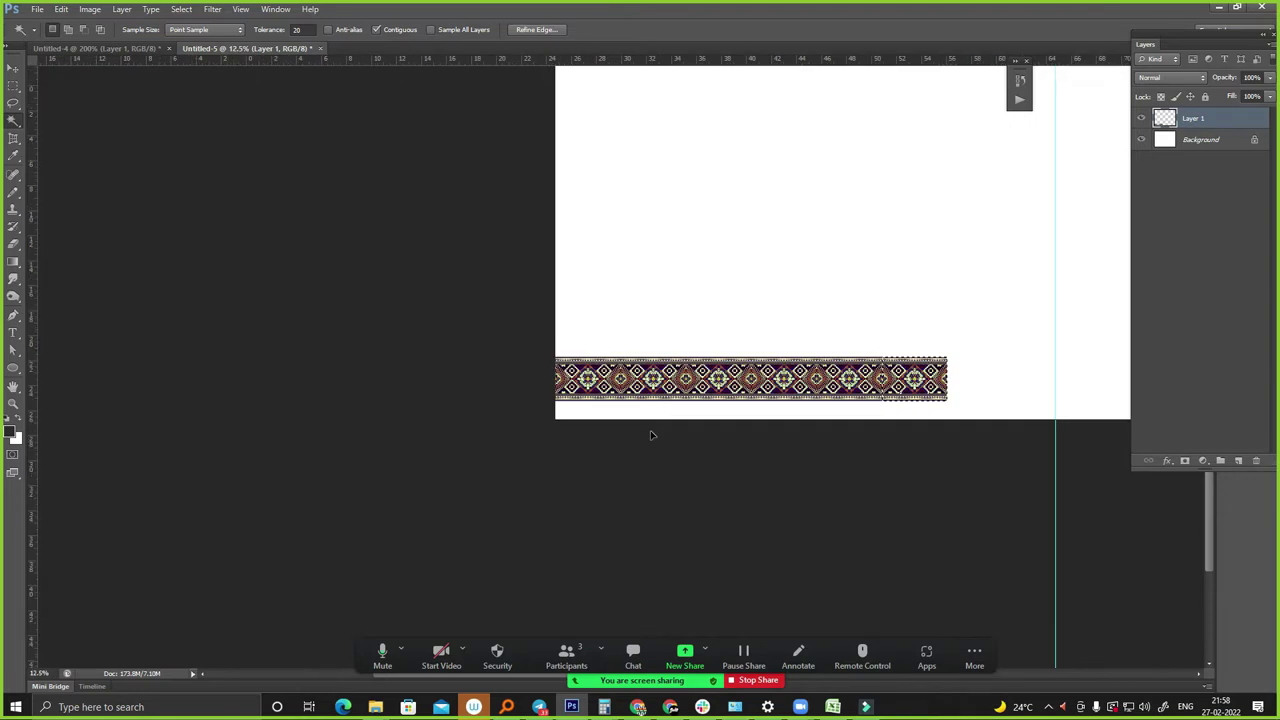
scroll(650, 435, down, 1)
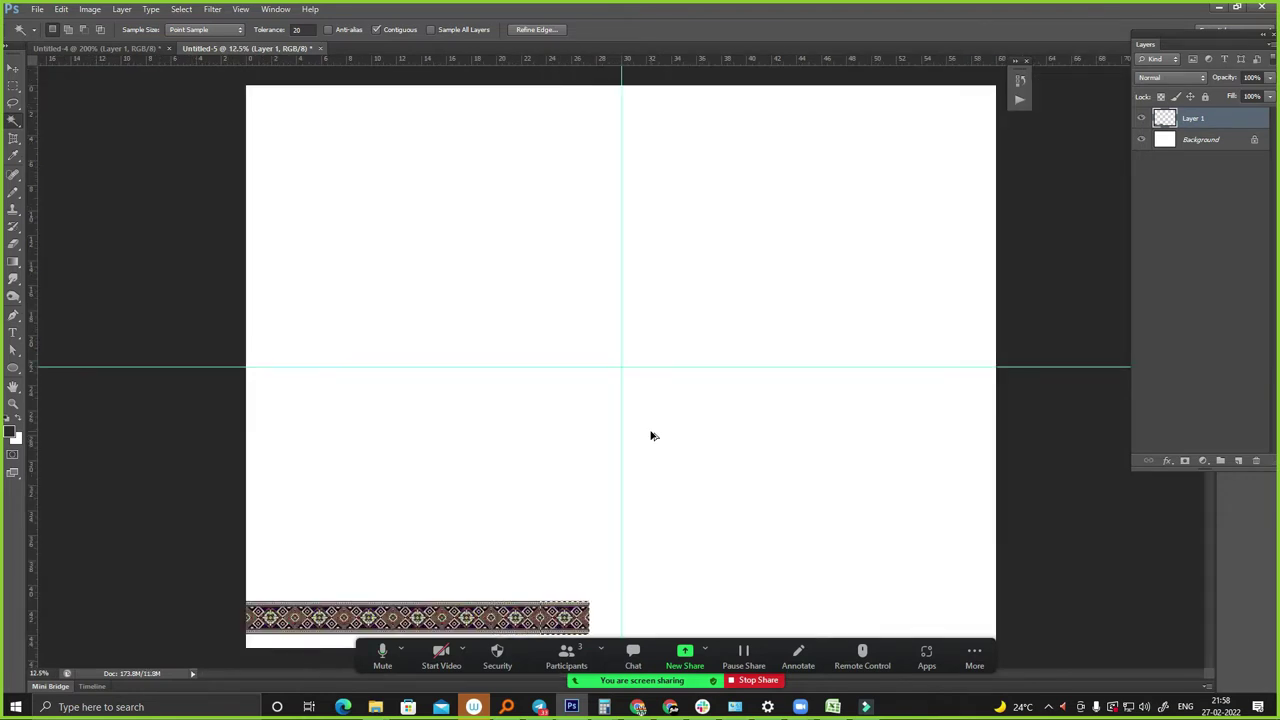
key(ctrl+alt+shift+t)
drag(477, 531, 630, 614)
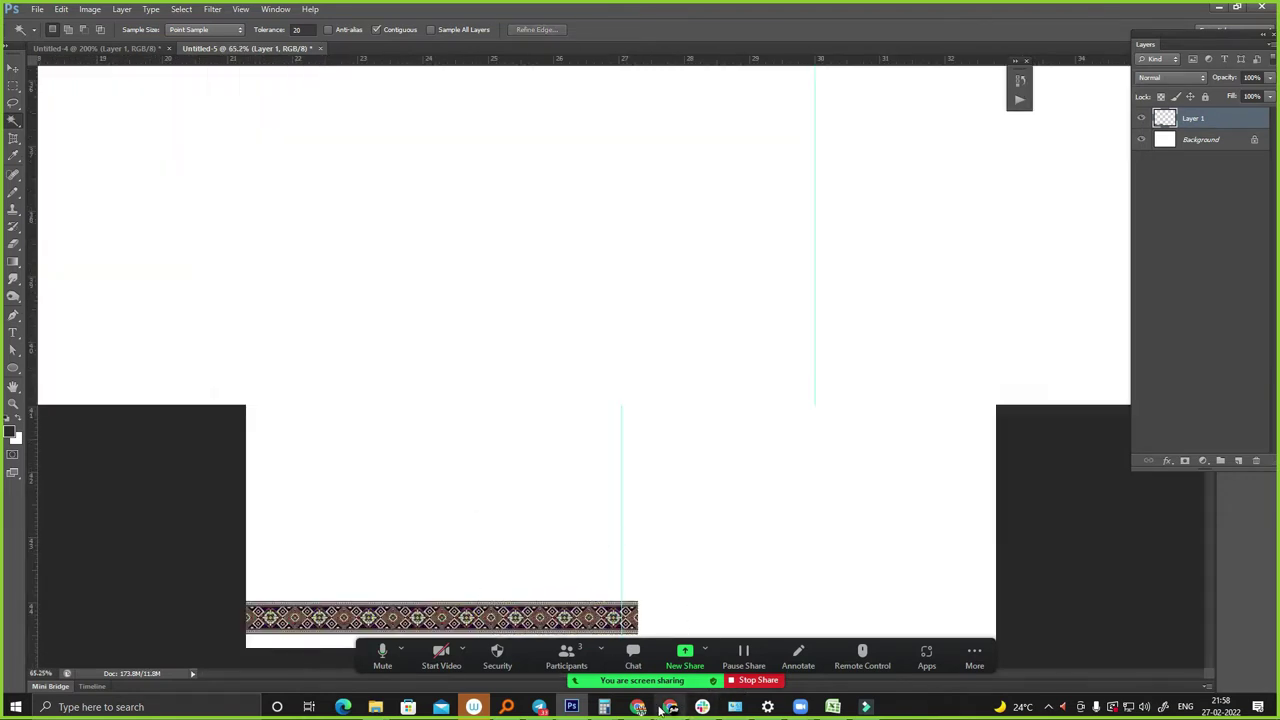
scroll(703, 177, down, 1)
key(ctrl+t)
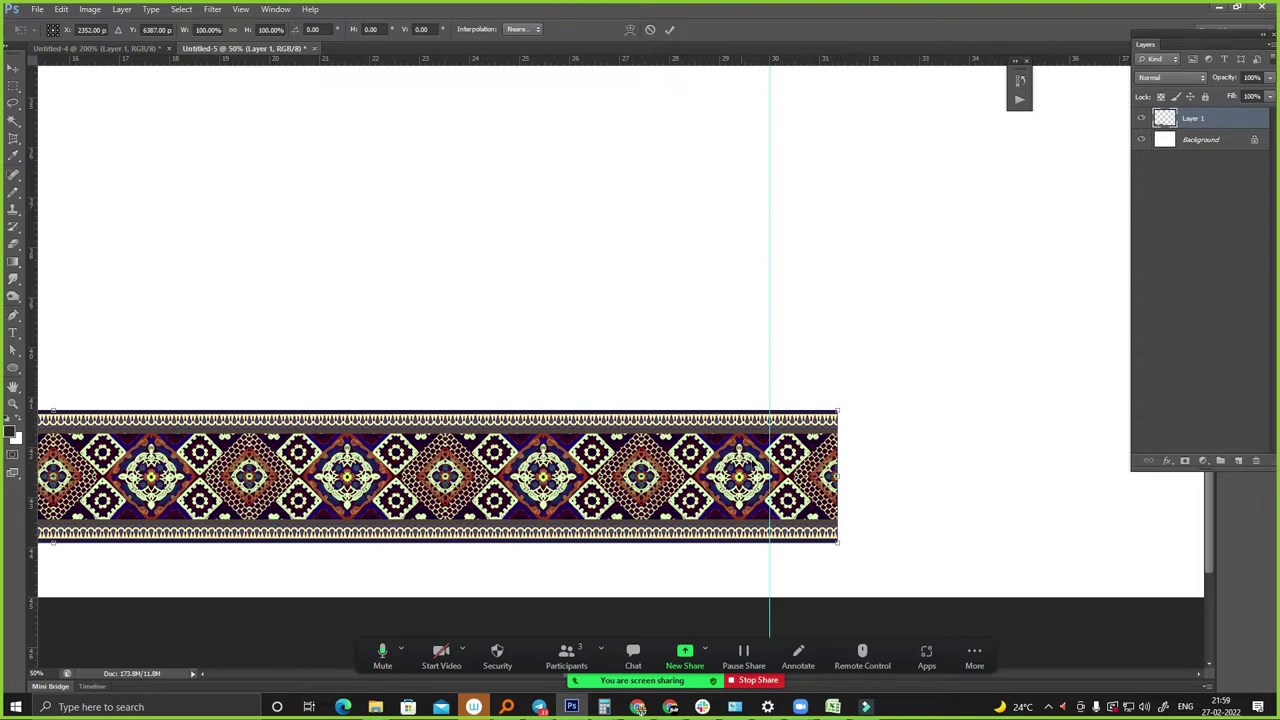
- Narrow the lace strip so it ends at the centre guide and commit
drag(835, 478, 769, 478)
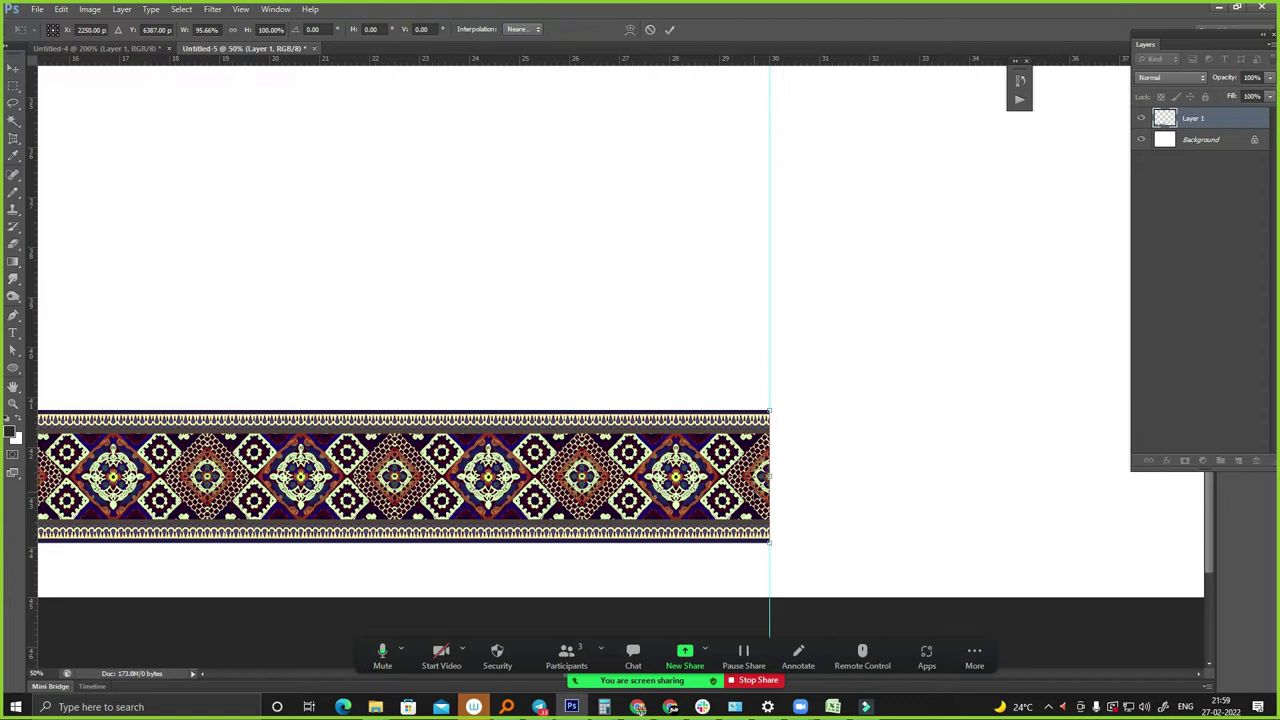
key(Return)
key(w)
key(ctrl+minus)
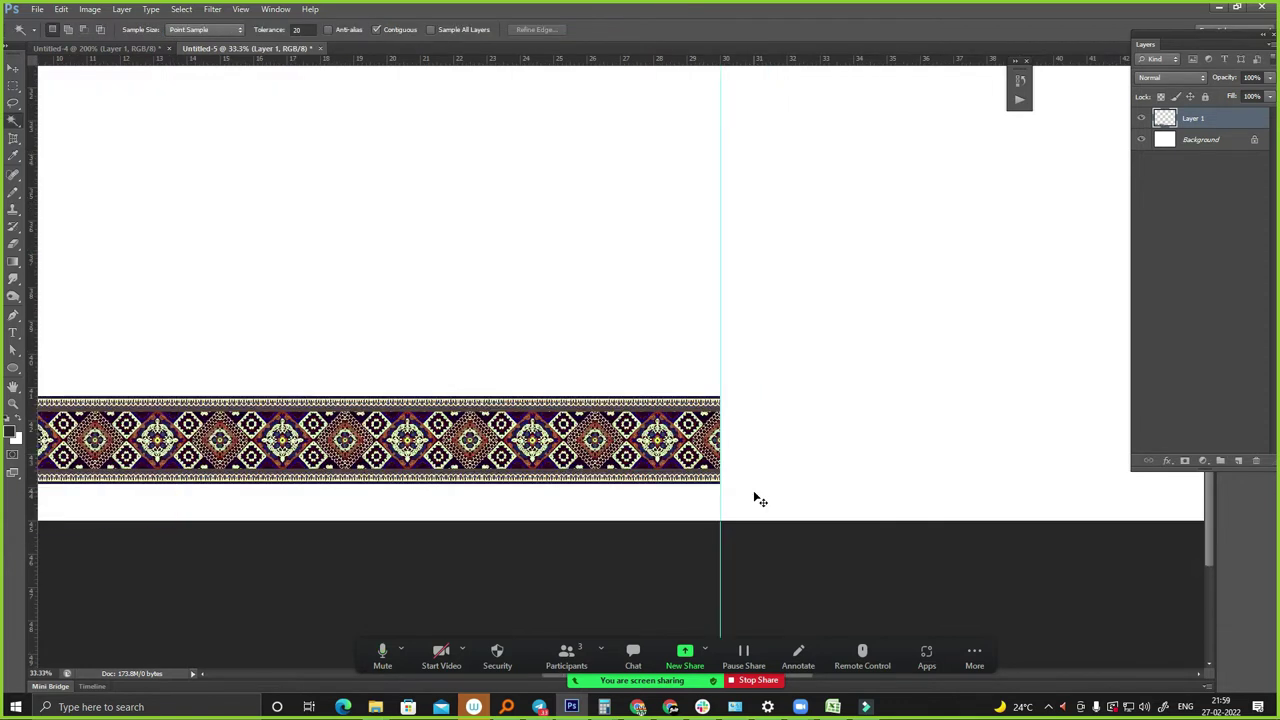
key(ctrl+minus)
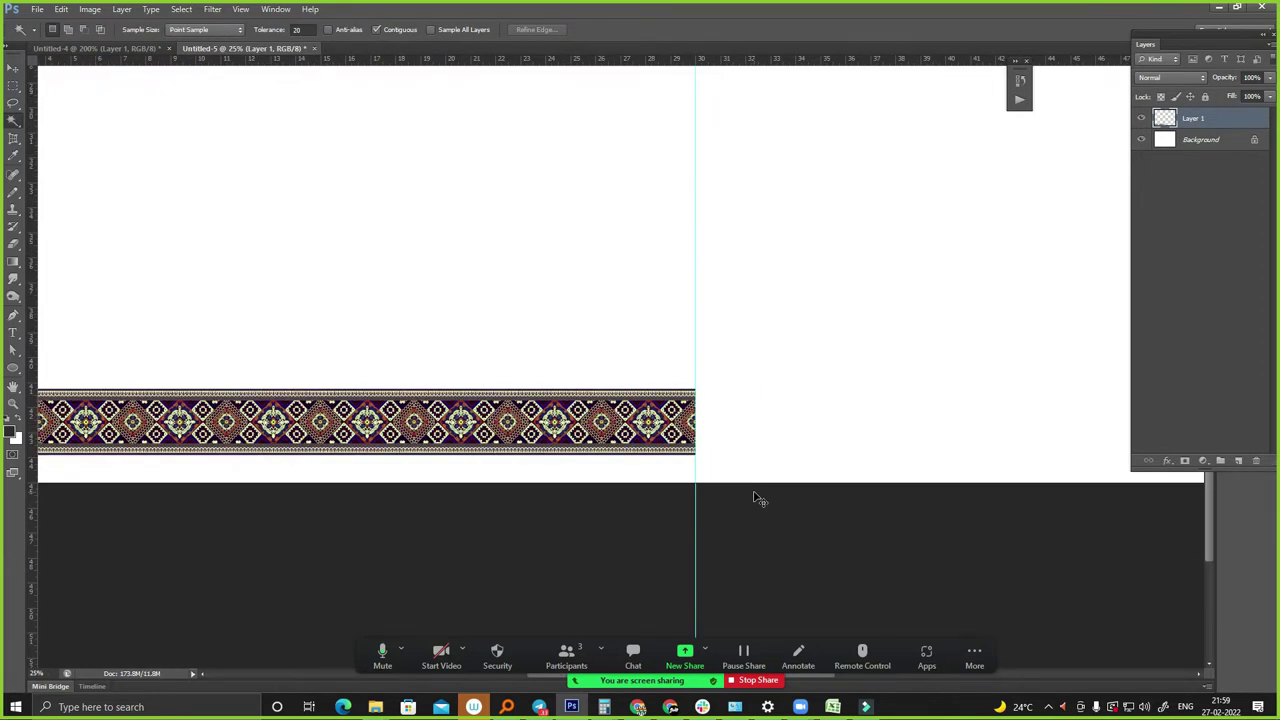
key(ctrl+minus)
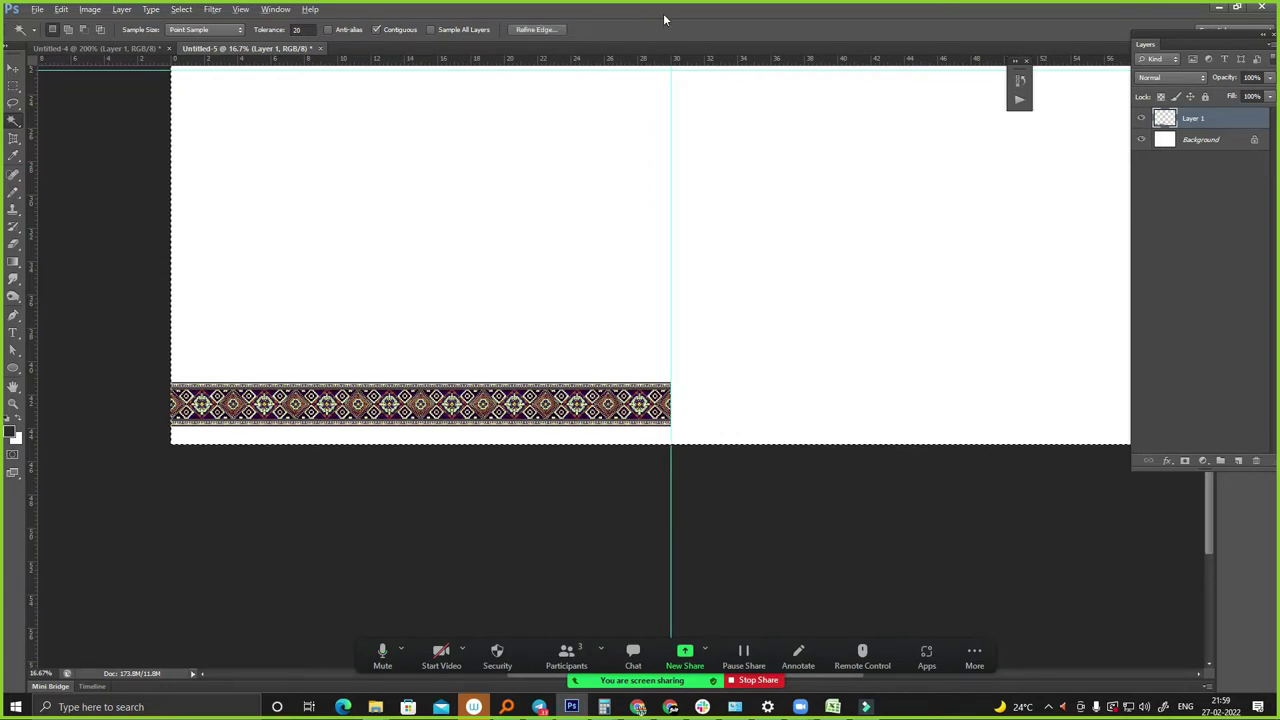
- Clear the selection and drag the strip until its right end sits on the guide
key(ctrl+d)
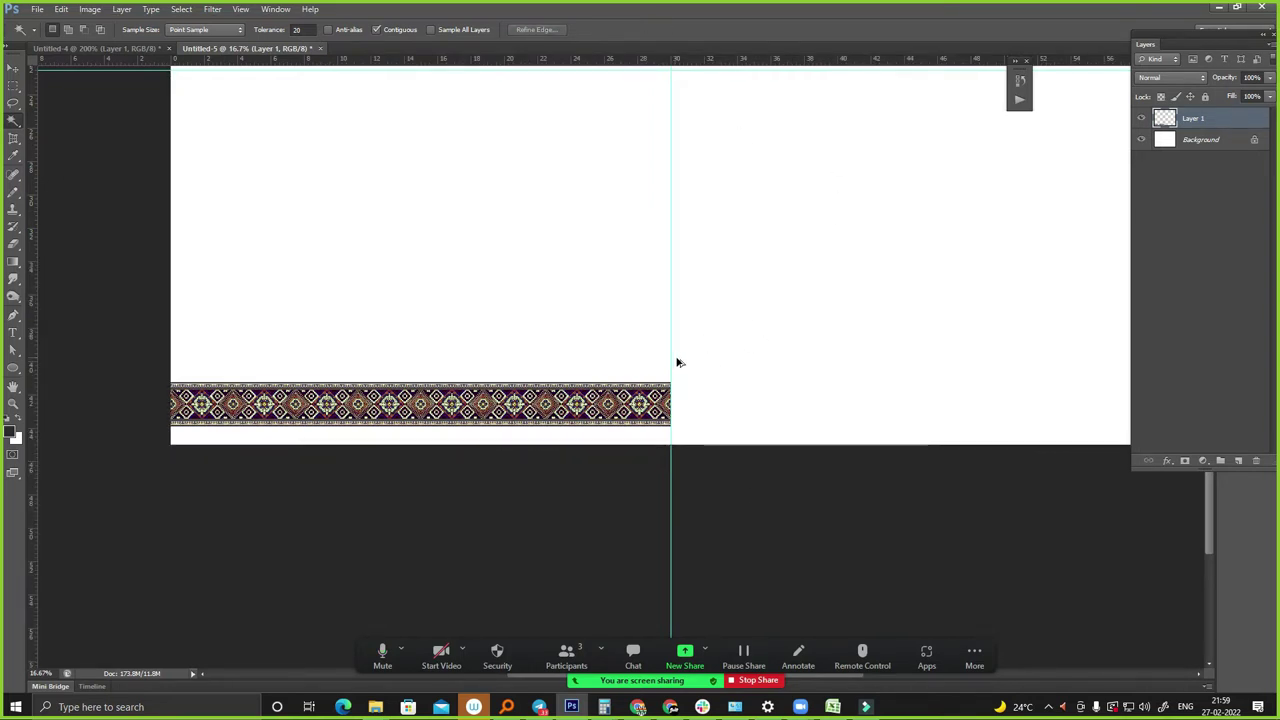
key(ctrl+a)
key(ctrl+d)
key(ctrl+plus)
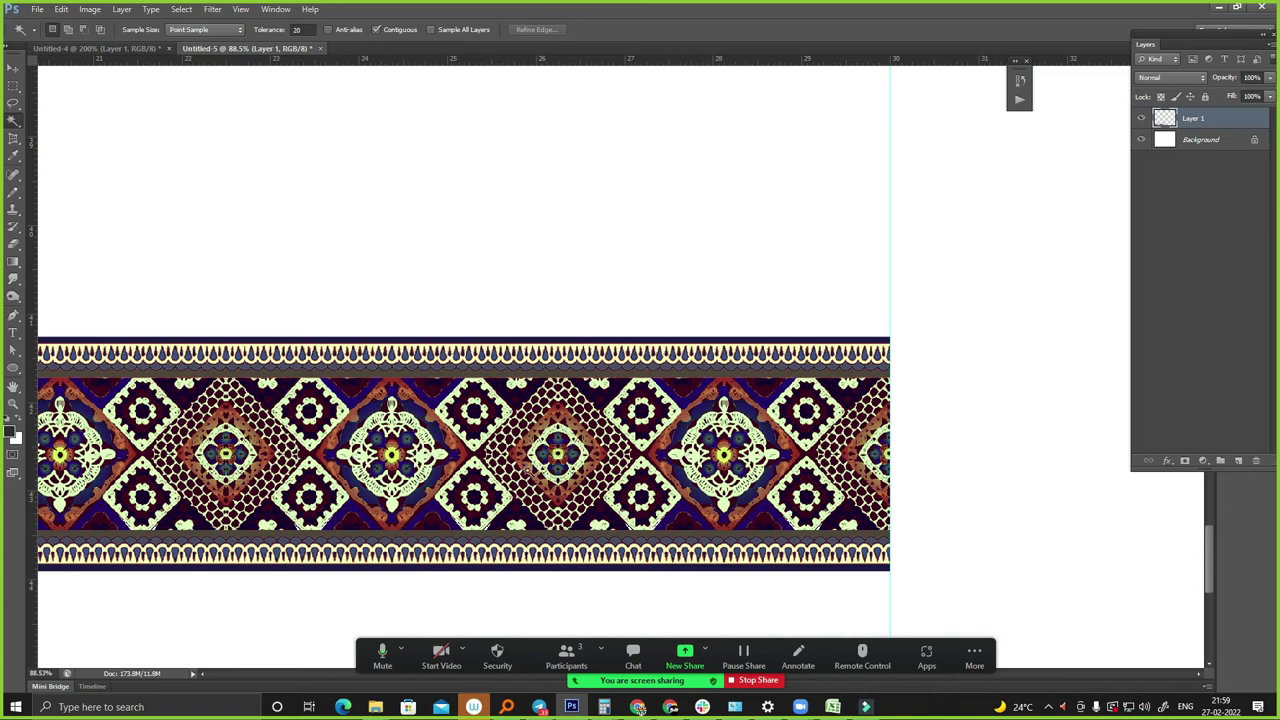
mouse_move(575, 455)
mouse_down()
mouse_move(770, 450)
mouse_move(540, 425)
mouse_move(662, 455)
mouse_up()
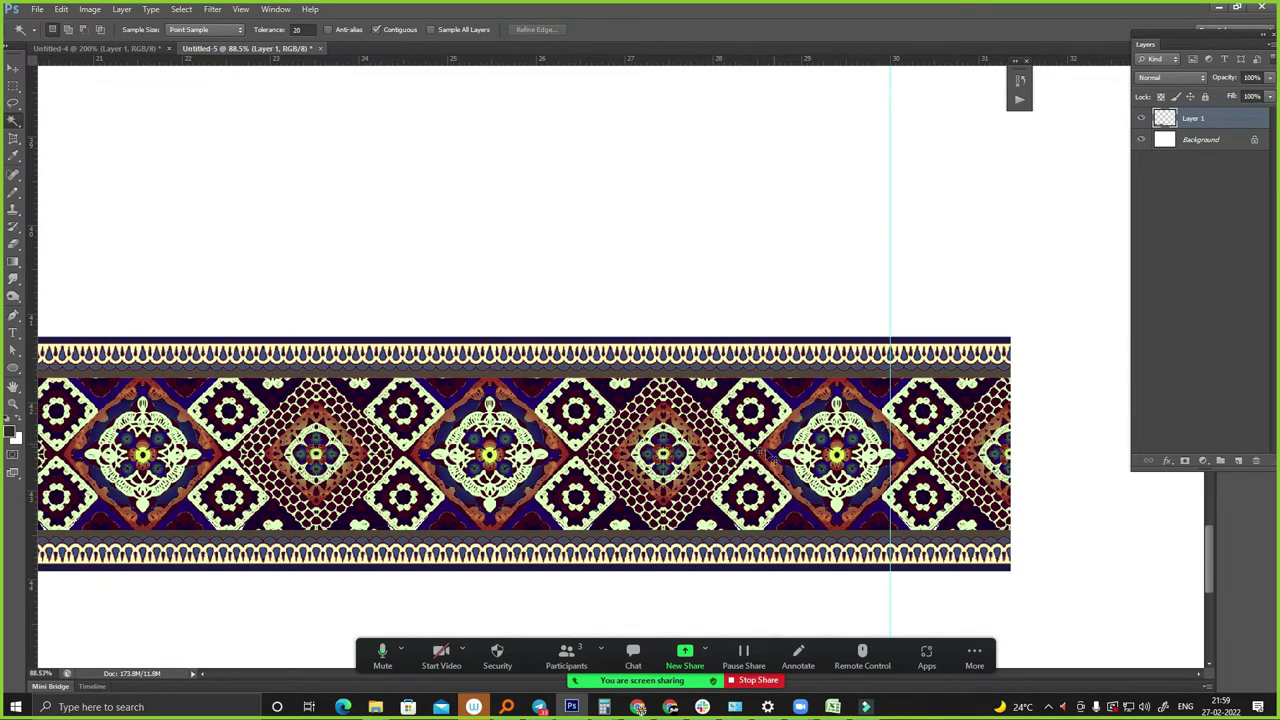
drag(766, 455, 645, 414)
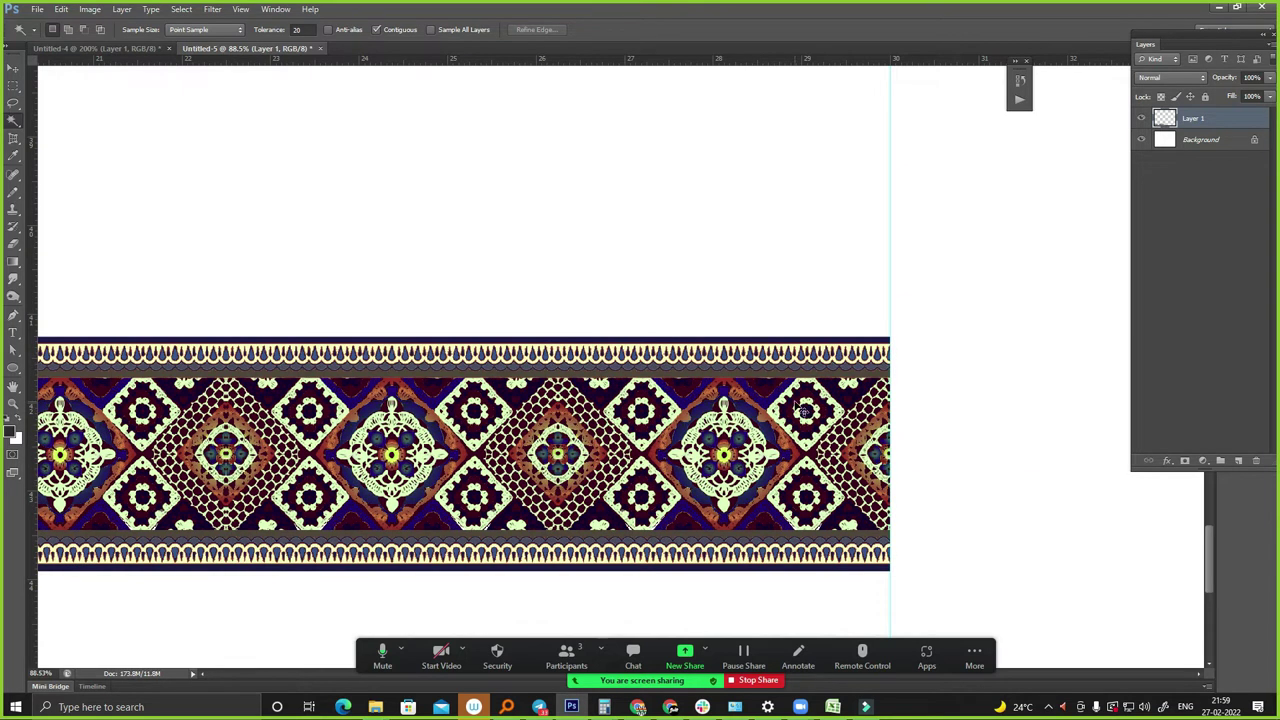
mouse_move(640, 393)
mouse_down()
mouse_move(761, 392)
mouse_move(661, 386)
mouse_up()
- Magic Wand-select the empty white area of the canvas
key(ctrl+minus)
key(ctrl+minus)
key(ctrl+minus)
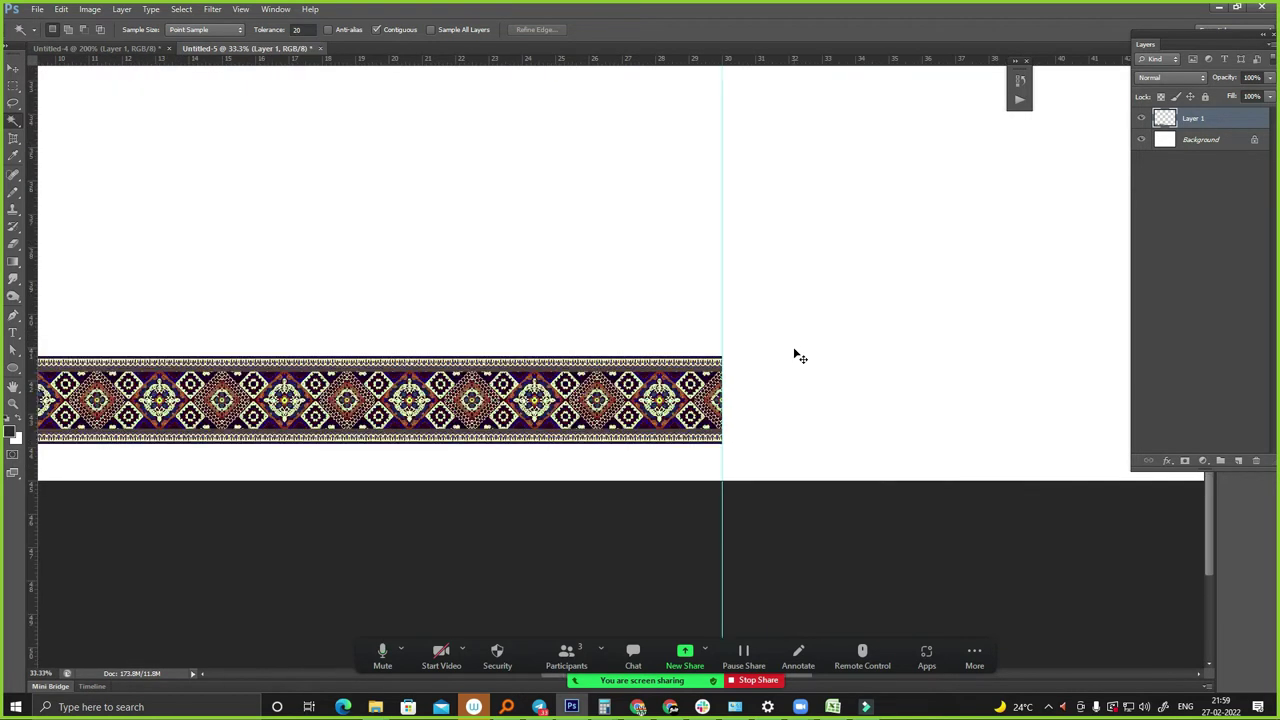
key(ctrl+minus)
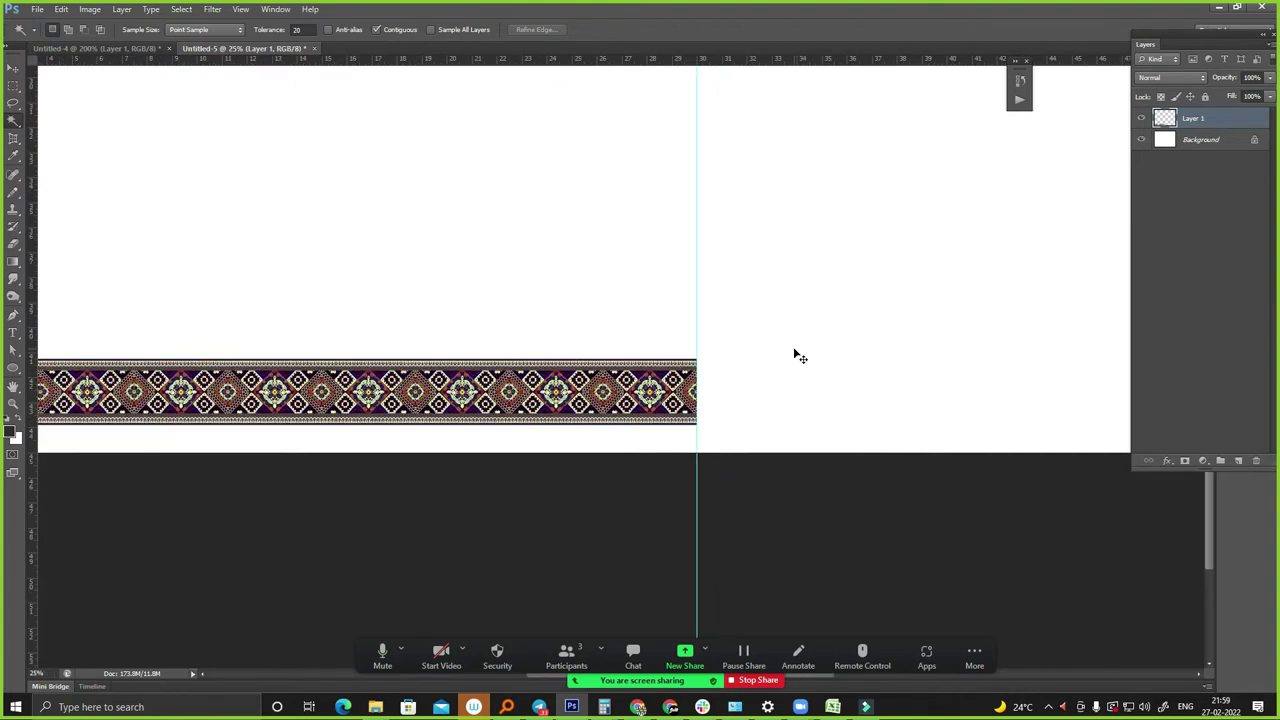
key(ctrl+minus)
key(ctrl+minus)
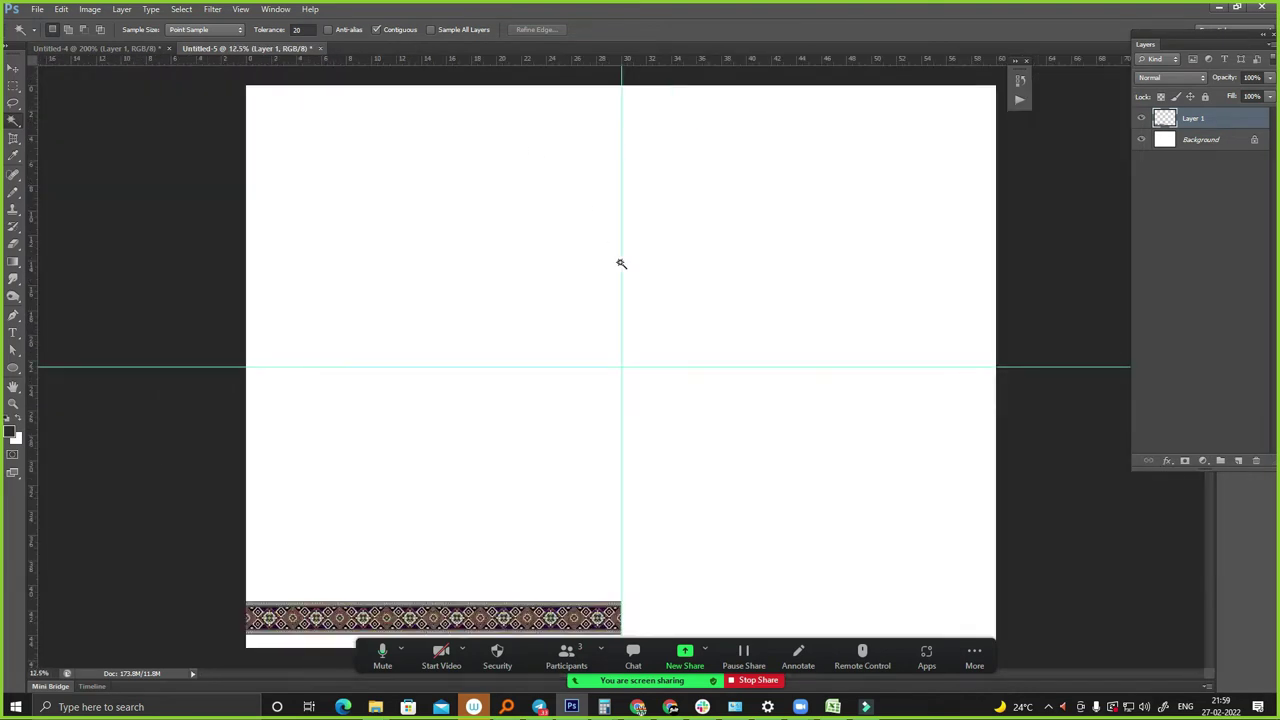
click(718, 260)
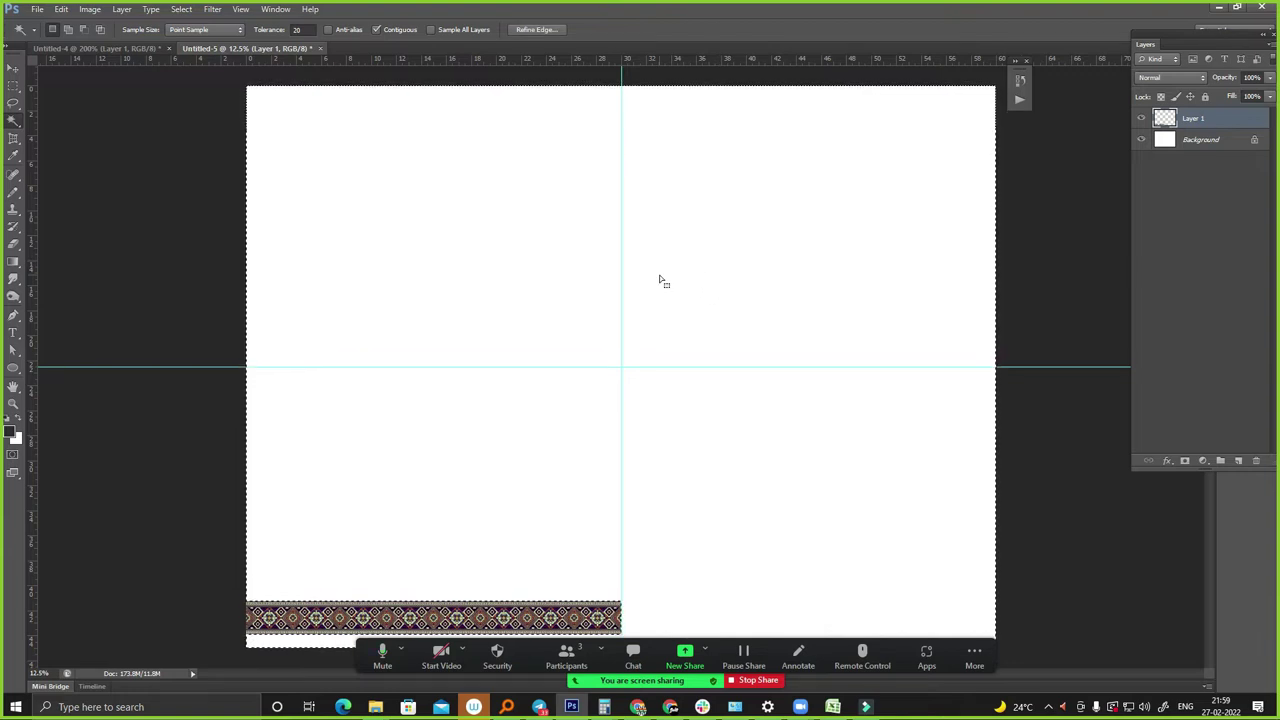
key(alt+t)
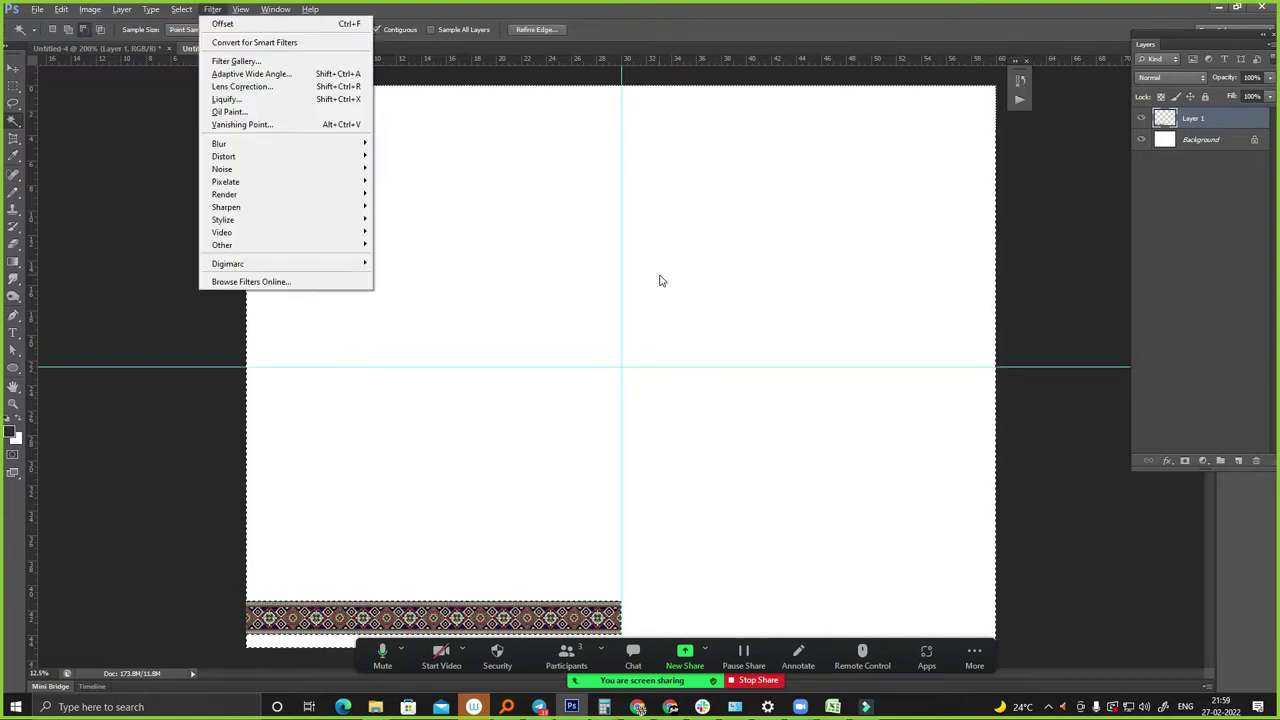
key(Up)
key(Up)
key(Up)
key(Right)
key(Up)
key(Return)
text(4500)
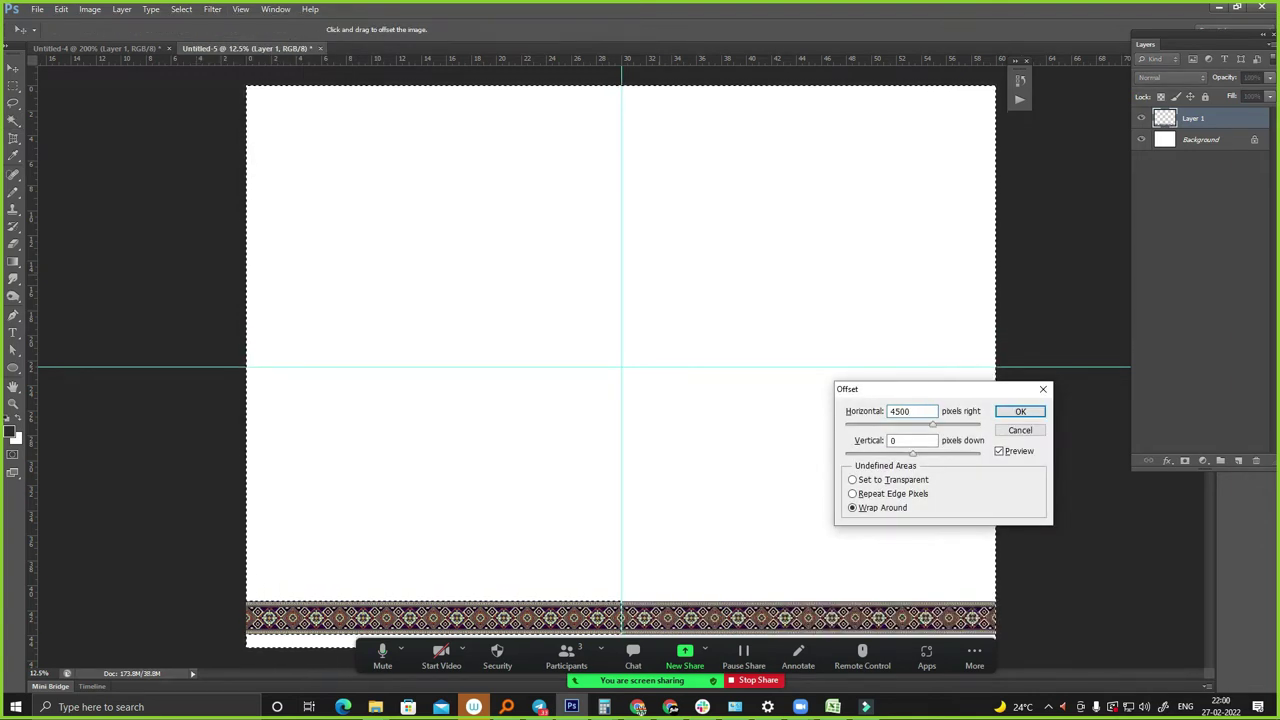
key(ctrl+minus)
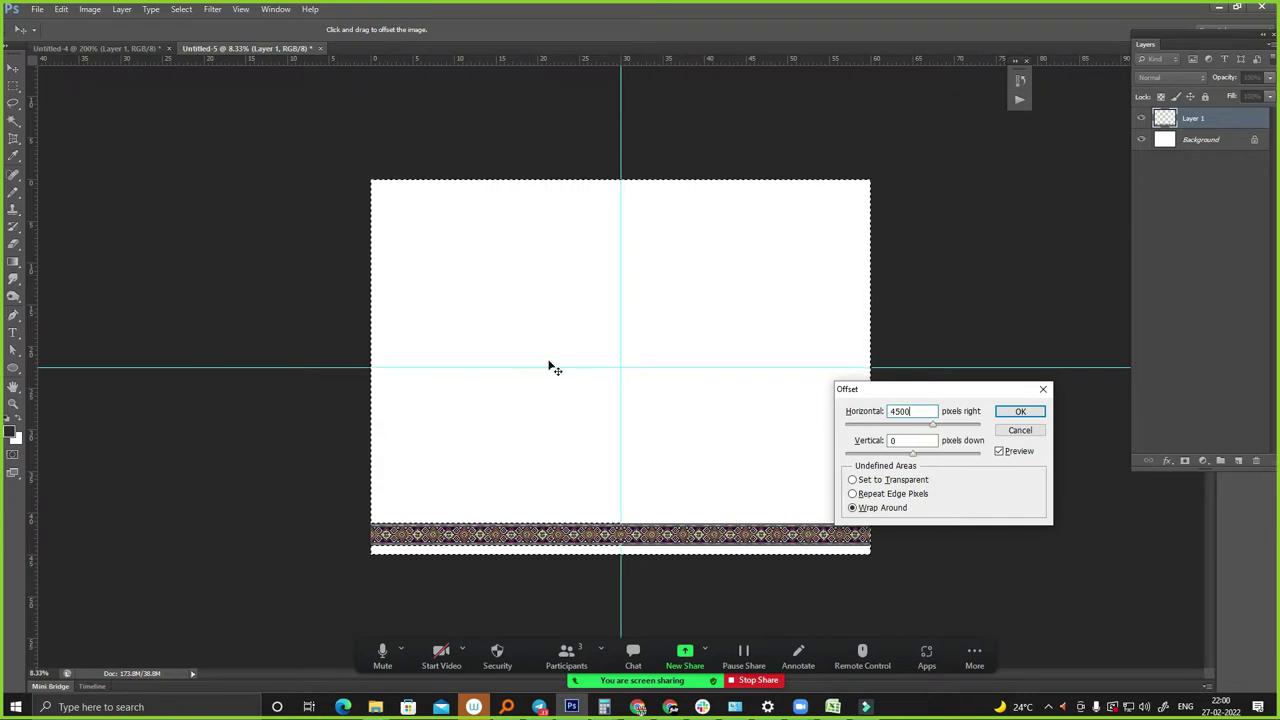
click(1020, 413)
key(ctrl+d)
key(ctrl+z)
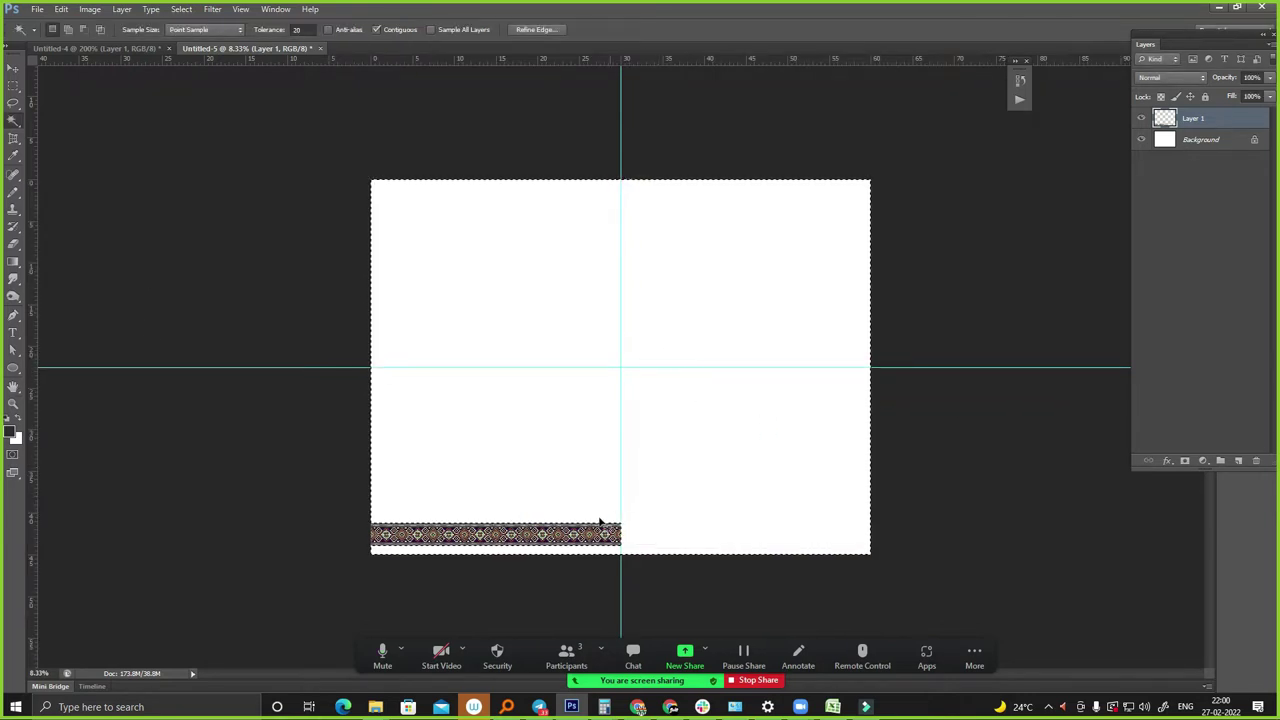
drag(448, 533, 676, 530)
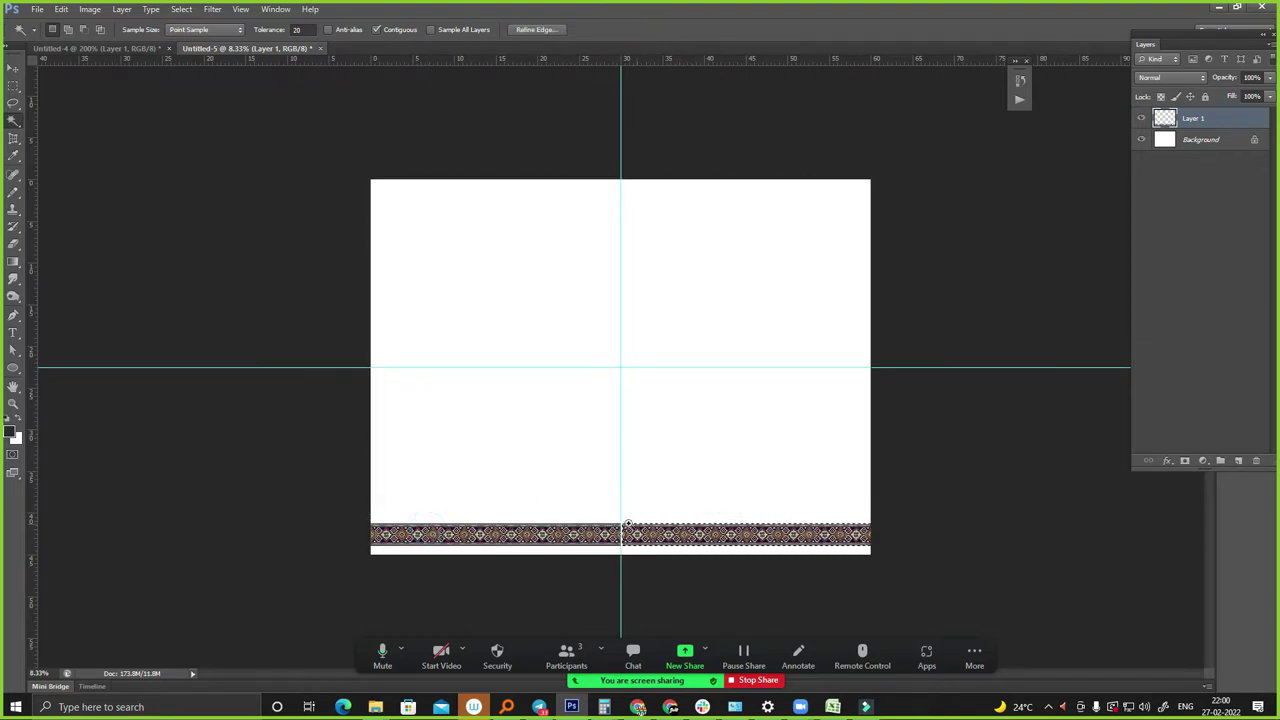
scroll(606, 528, up, 10)
key(ctrl+Left)
key(ctrl+Left)
key(ctrl+Left)
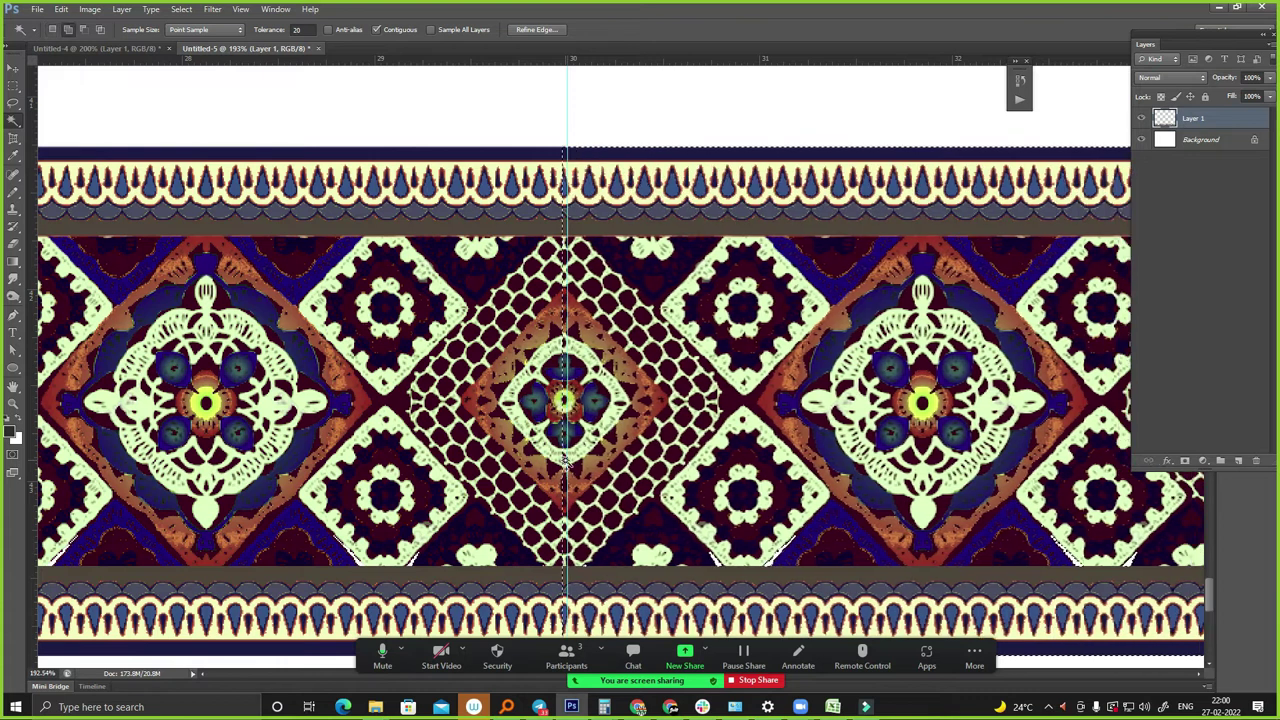
key(Delete)
key(ctrl+d)
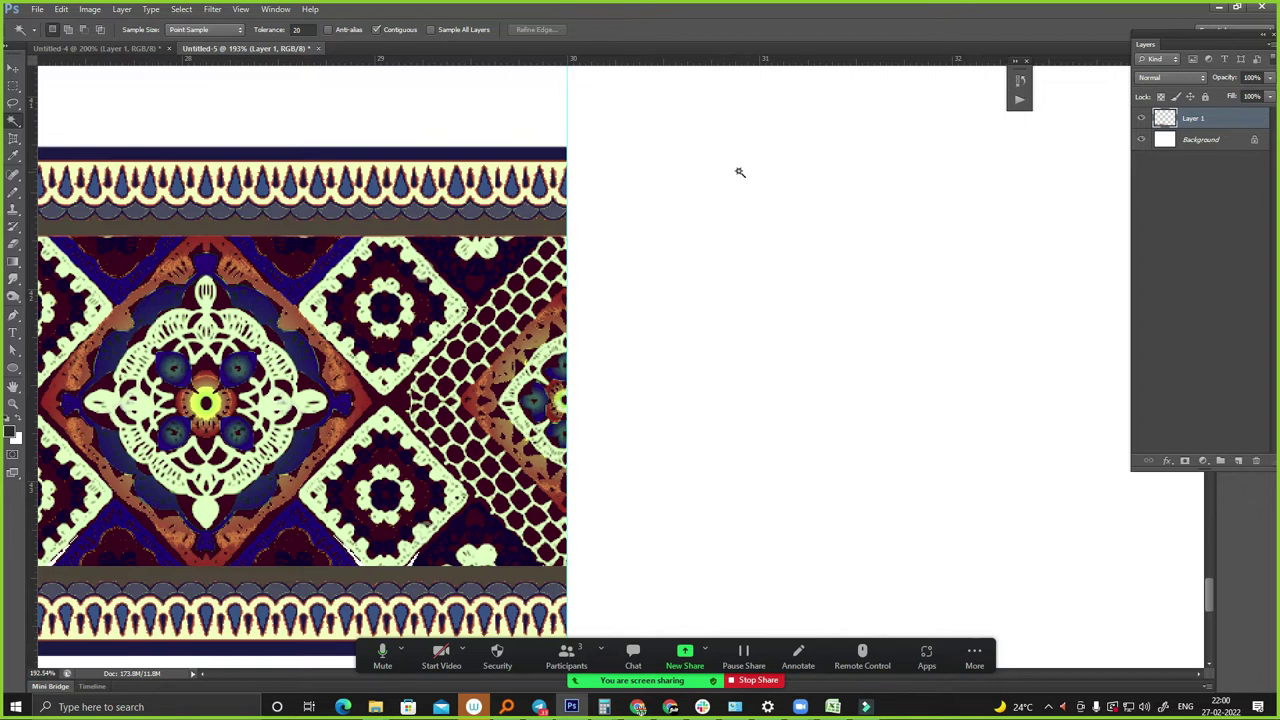
click(763, 166)
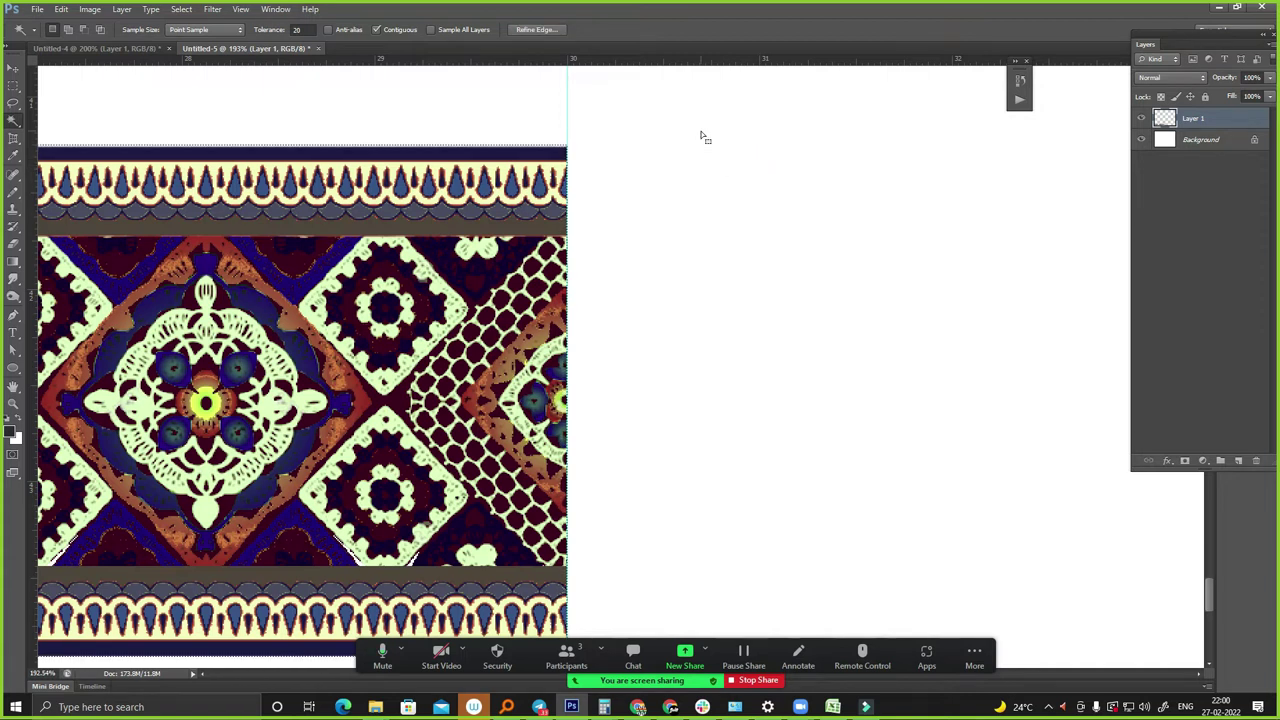
- Apply a 4500-pixel horizontal Offset with Wrap Around to repeat the strip across
key(alt+t)
key(Up)
key(Up)
key(Up)
key(Right)
key(Up)
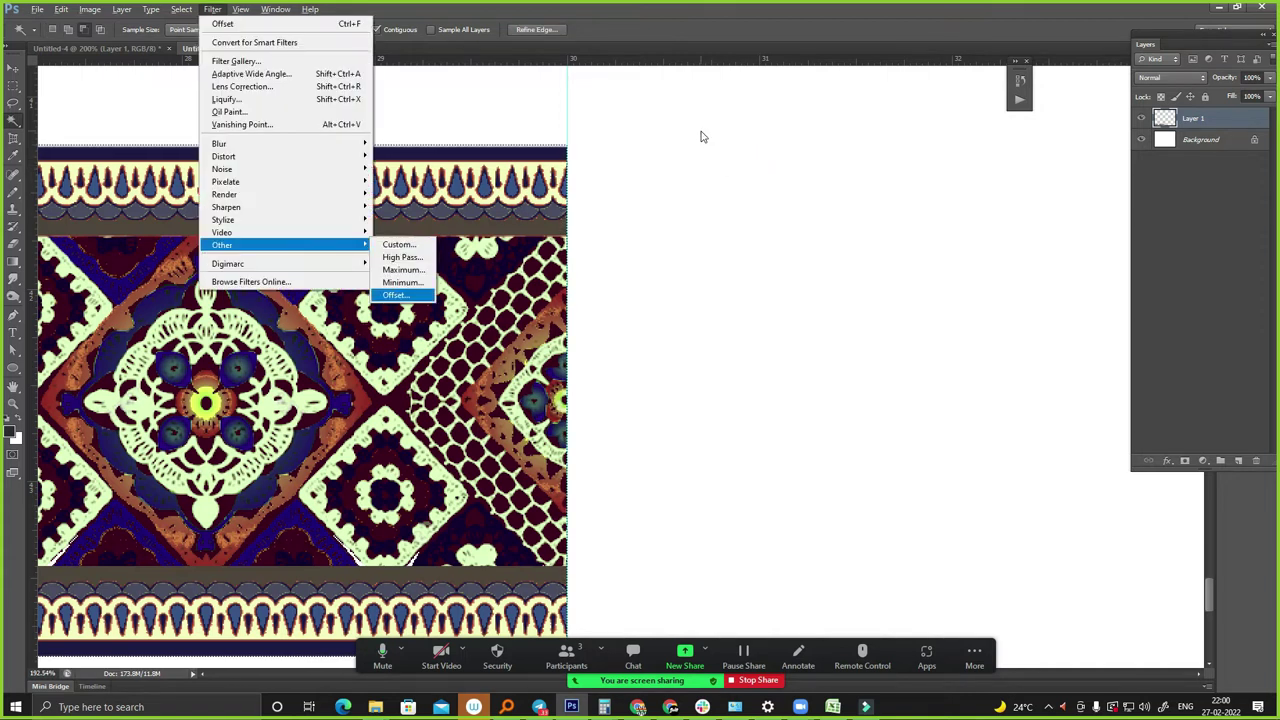
key(Return)
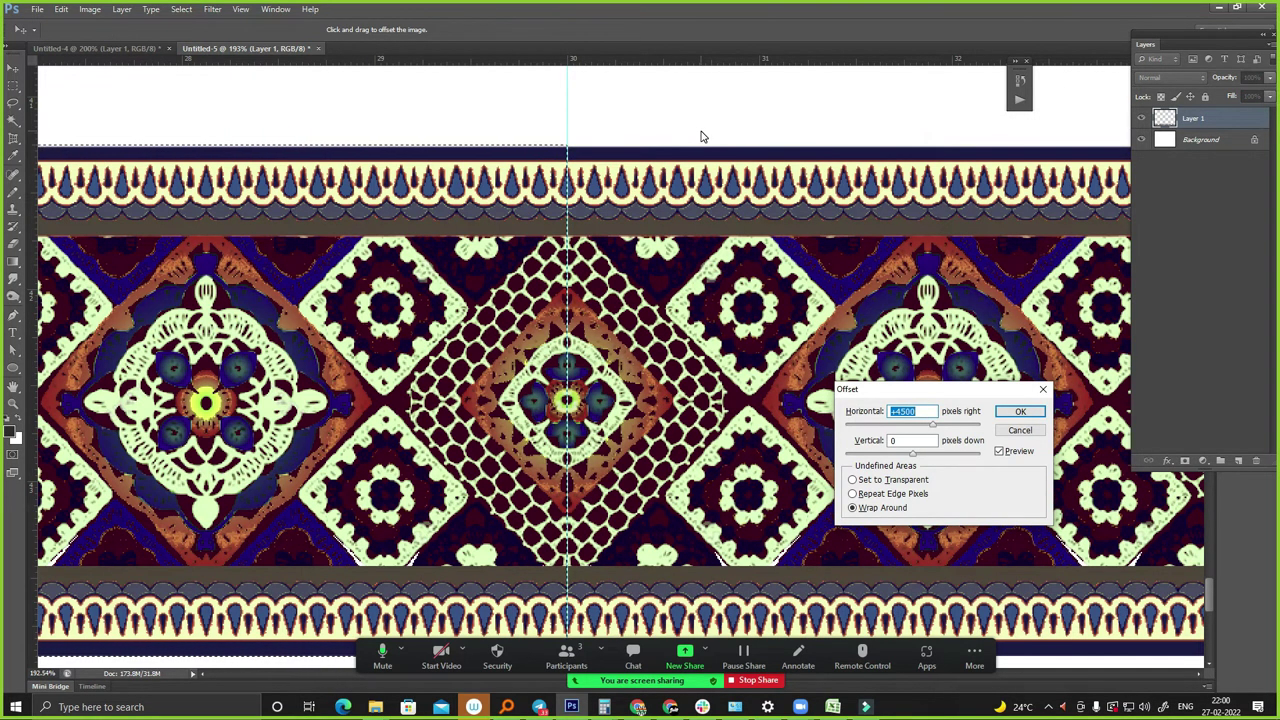
key(Return)
- Zoom out to check the lace band, then select the white band below it
key(ctrl+minus)
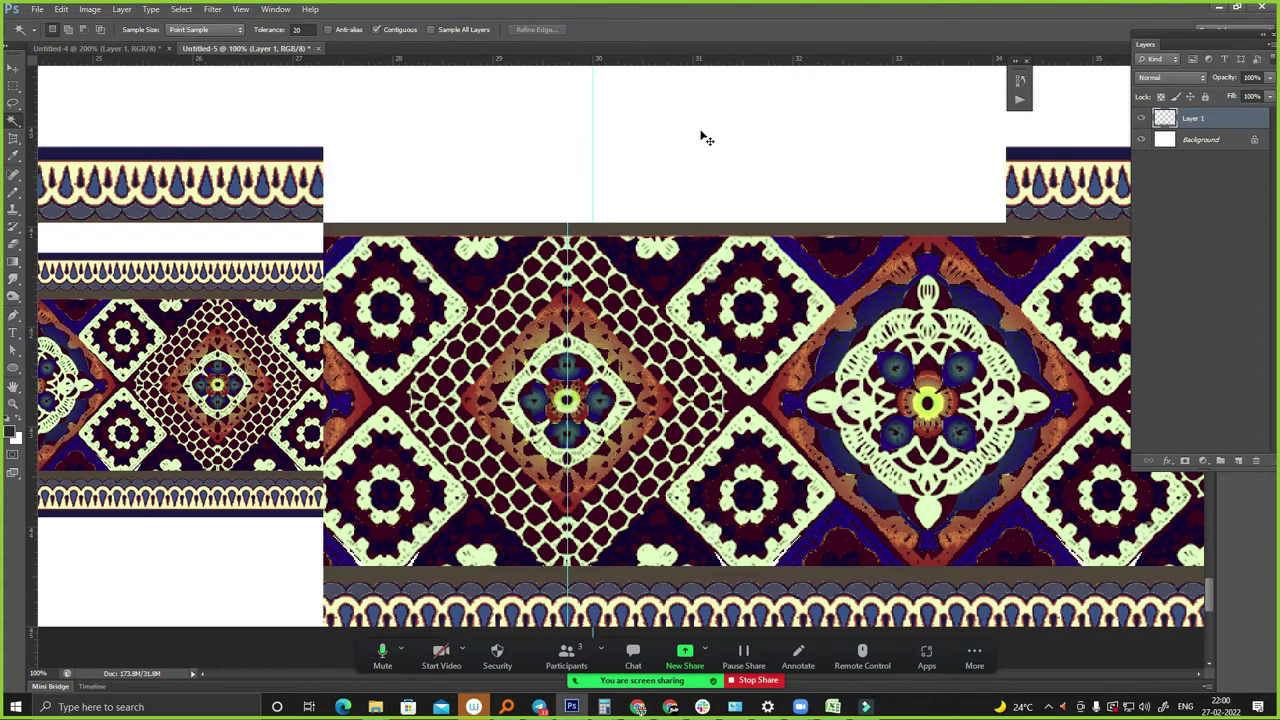
key(ctrl+minus)
key(ctrl+minus)
key(ctrl+minus)
key(ctrl+minus)
key(ctrl+minus)
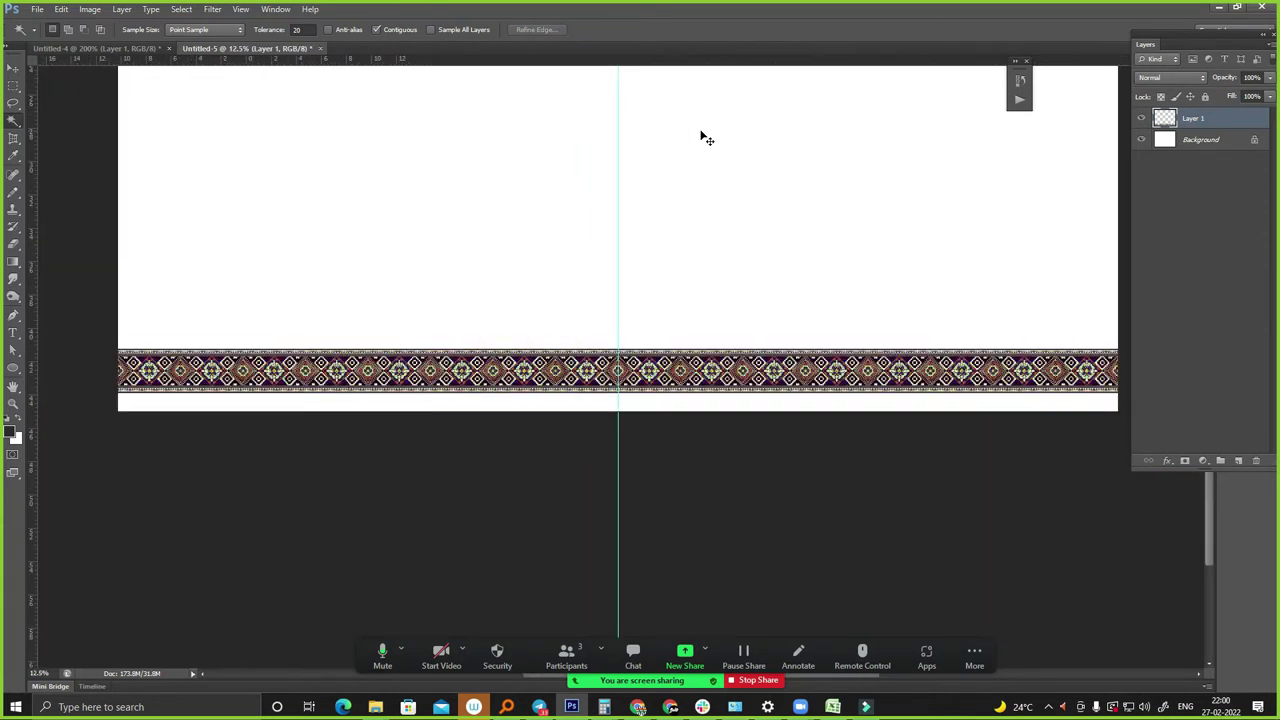
key(ctrl+minus)
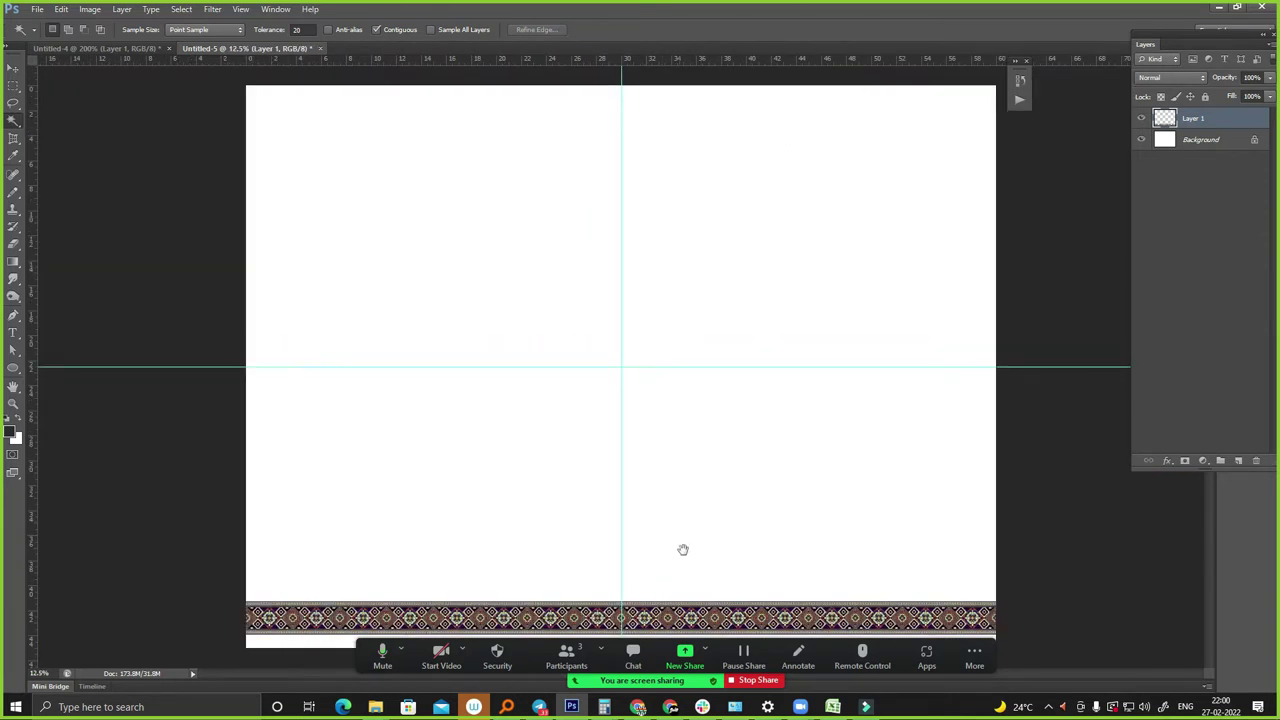
drag(397, 540, 657, 520)
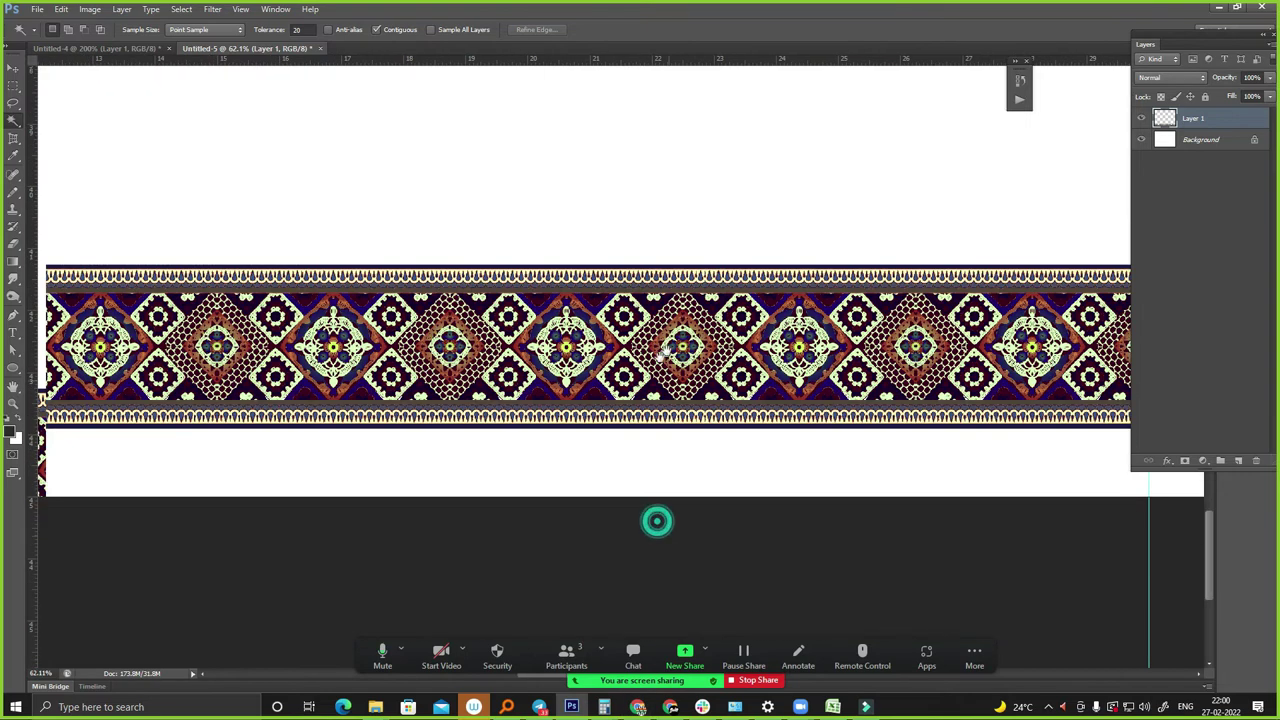
click(660, 430)
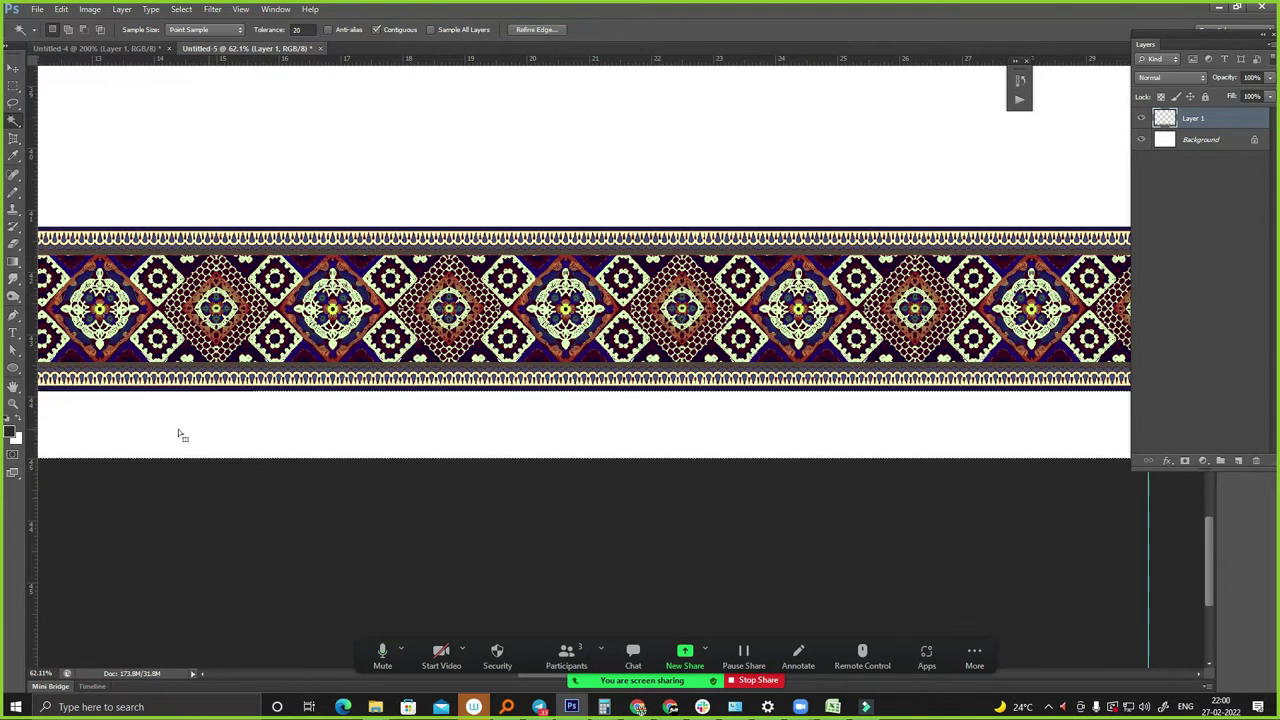
- Fill the selected band with gold-brown #aa6903 as the foreground colour
key(i)
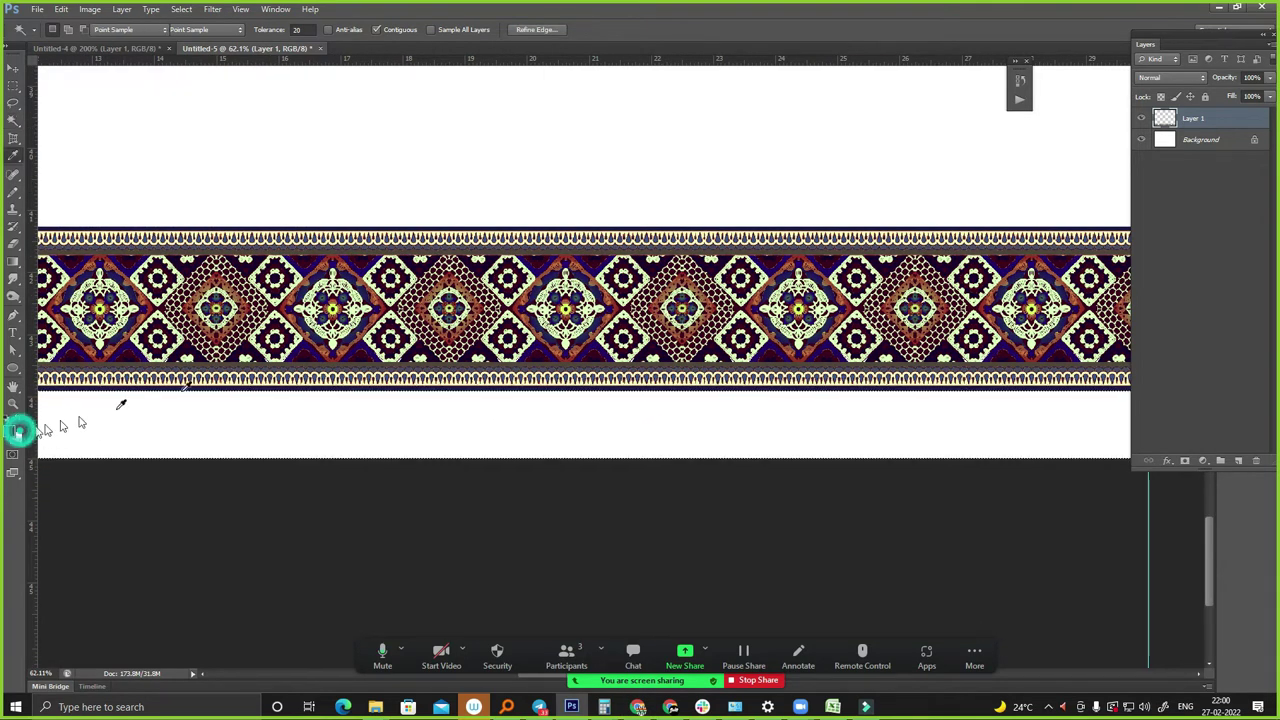
click(18, 432)
drag(806, 266, 884, 254)
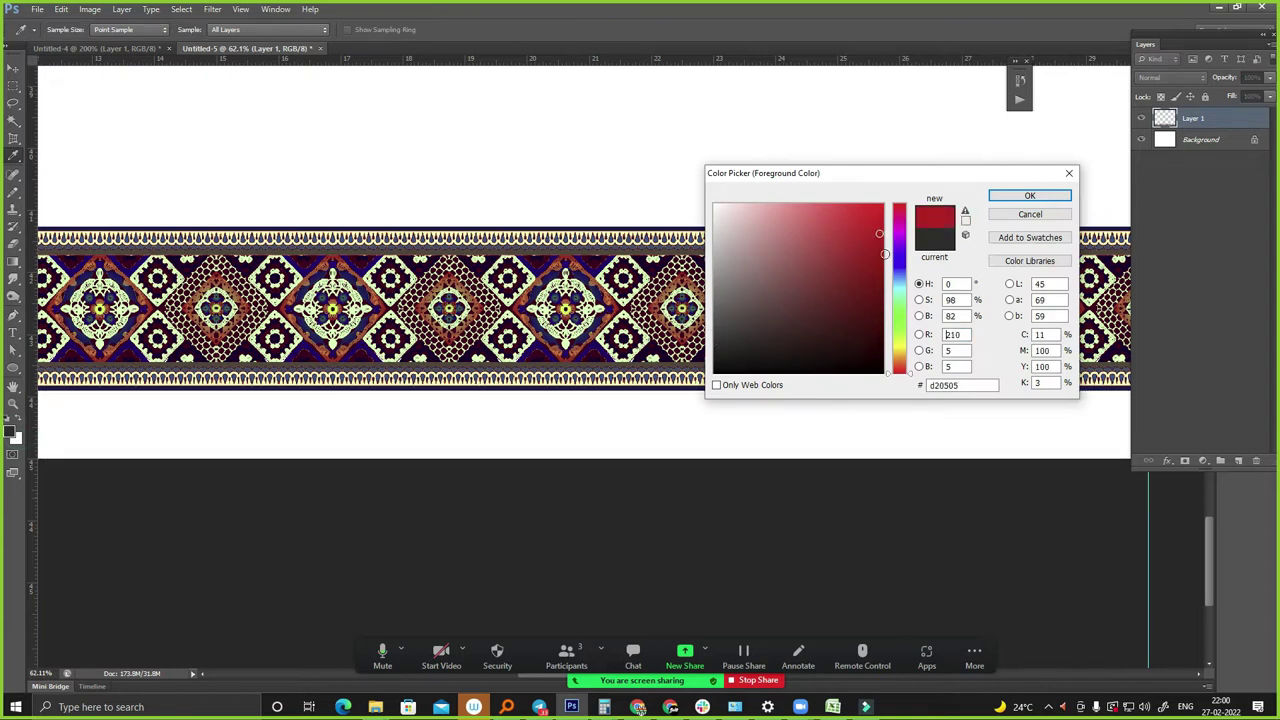
drag(899, 372, 899, 354)
drag(861, 261, 880, 260)
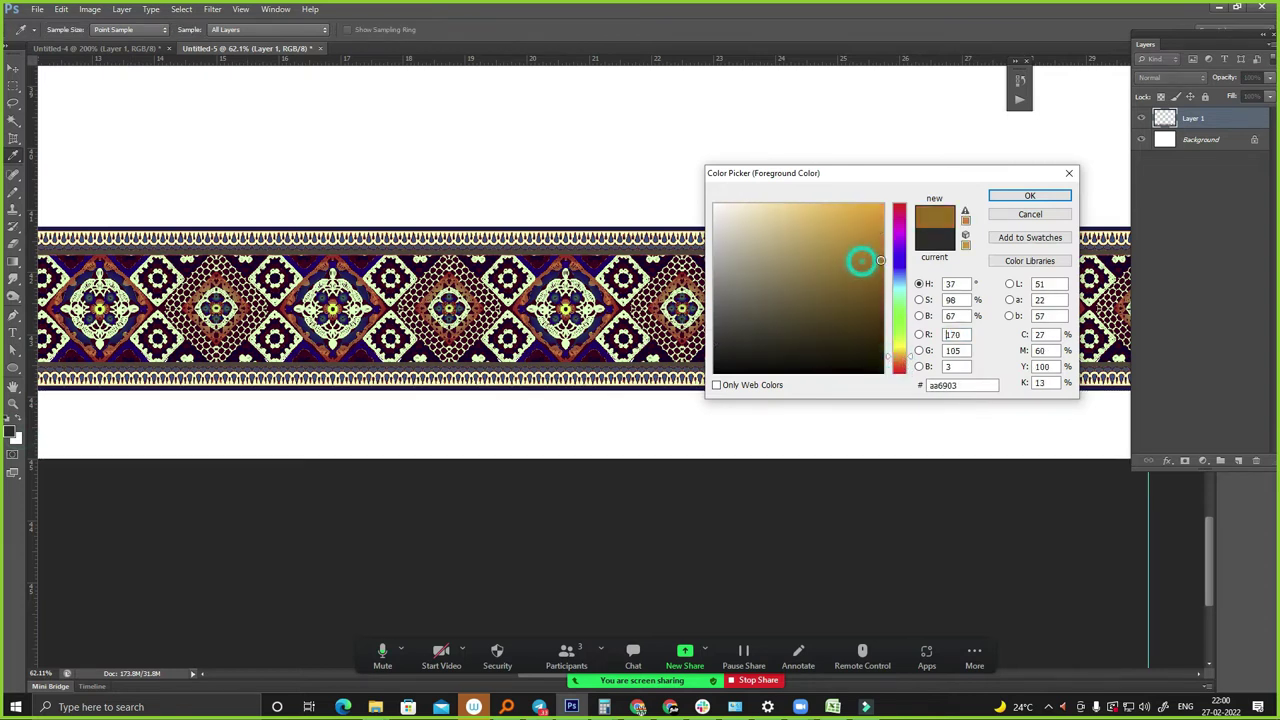
click(1029, 195)
key(w)
key(alt+BackSpace)
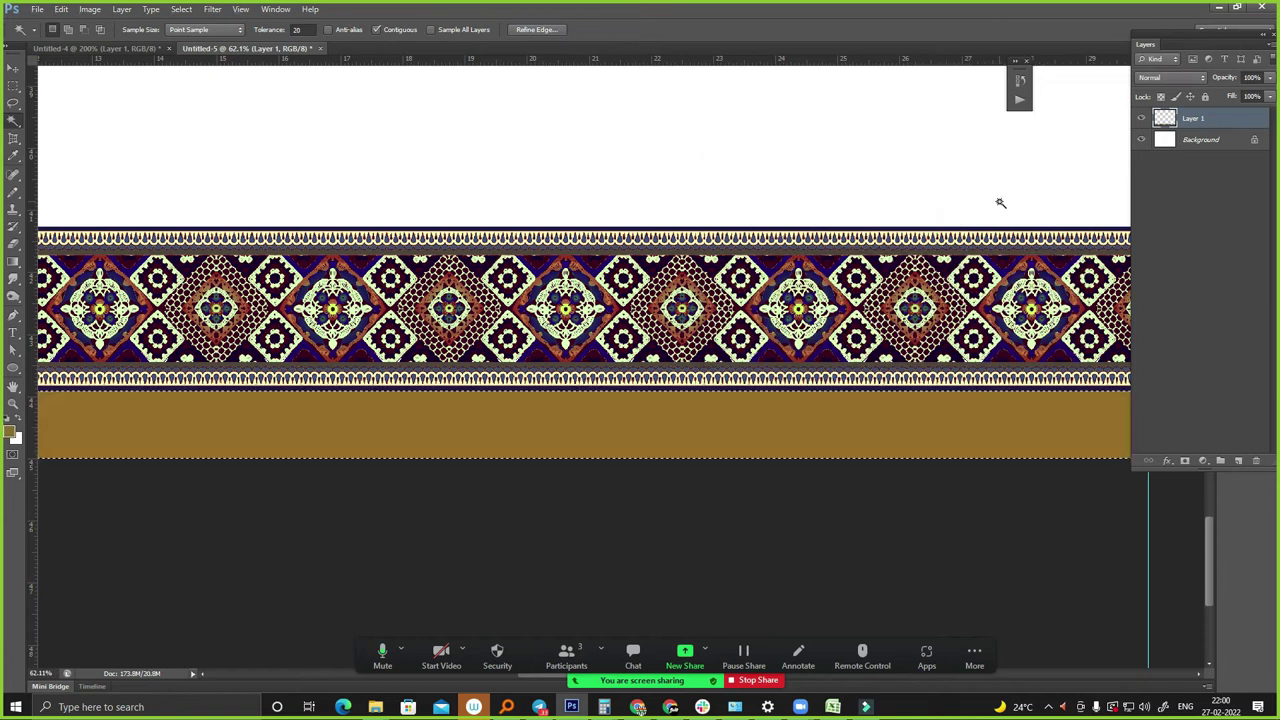
- Zoom out to view the whole canvas and the gold band's right end
key(ctrl+minus)
key(ctrl+minus)
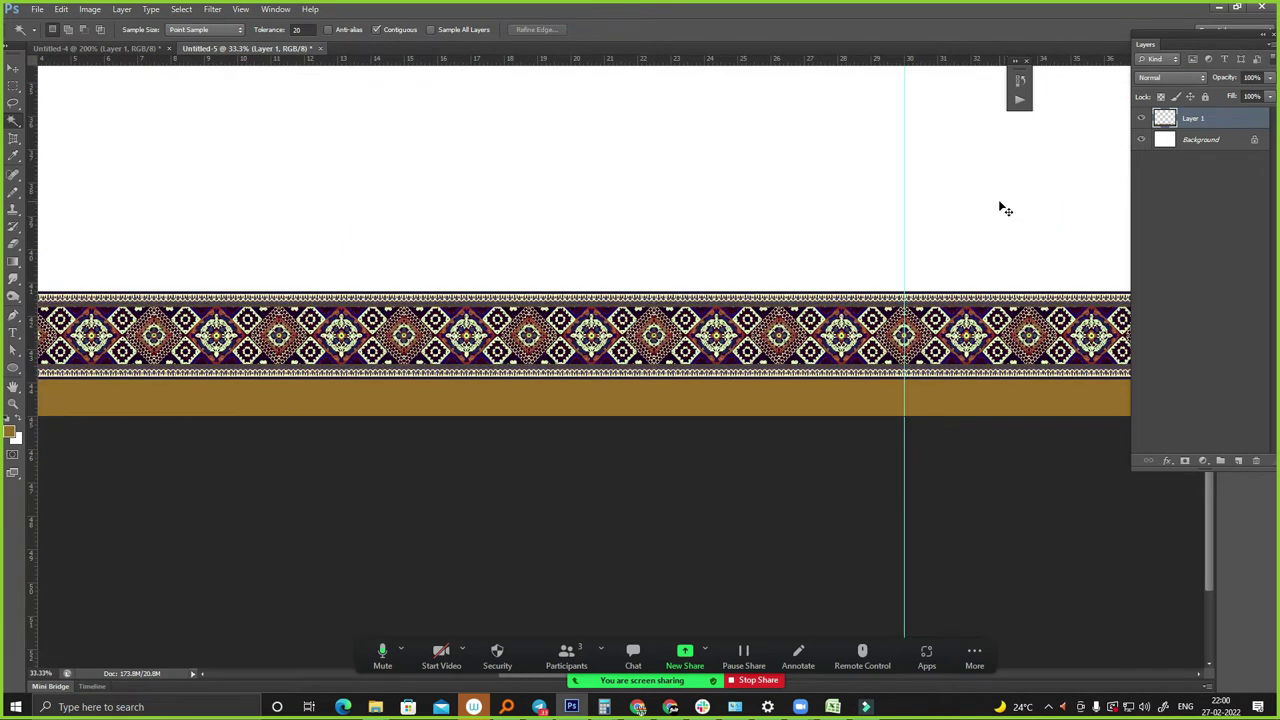
key(ctrl+minus)
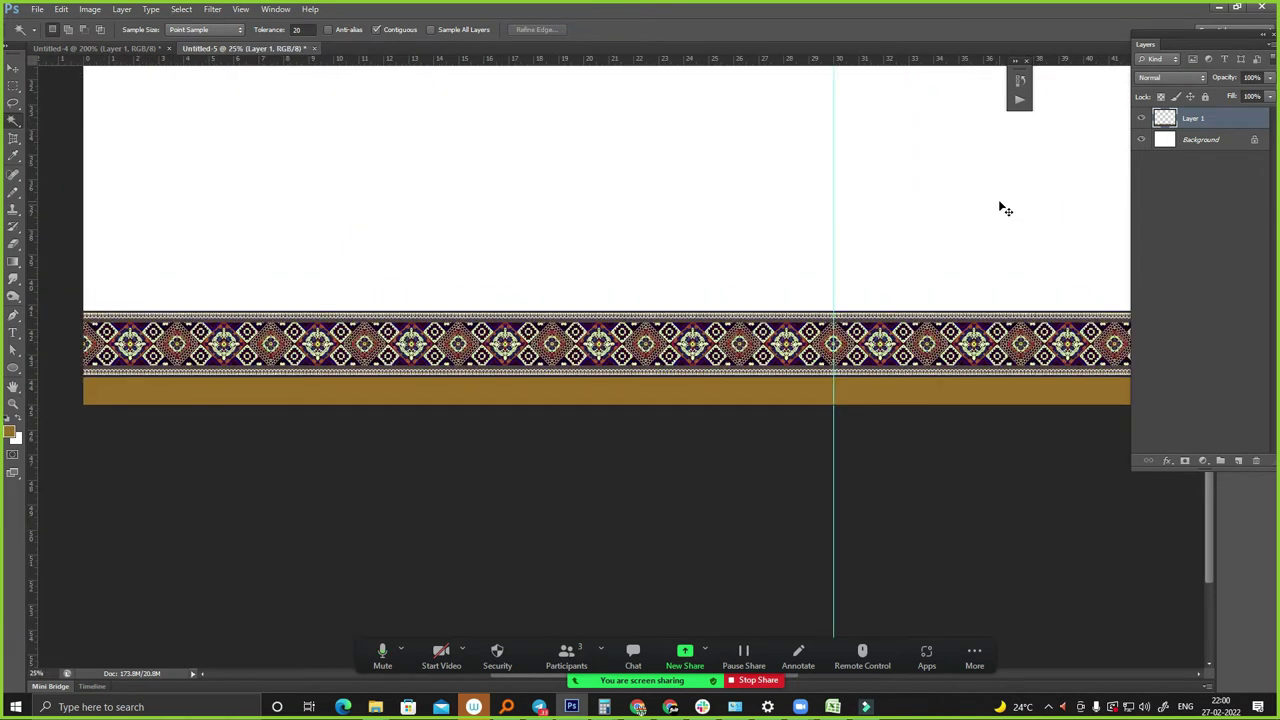
key(ctrl+minus)
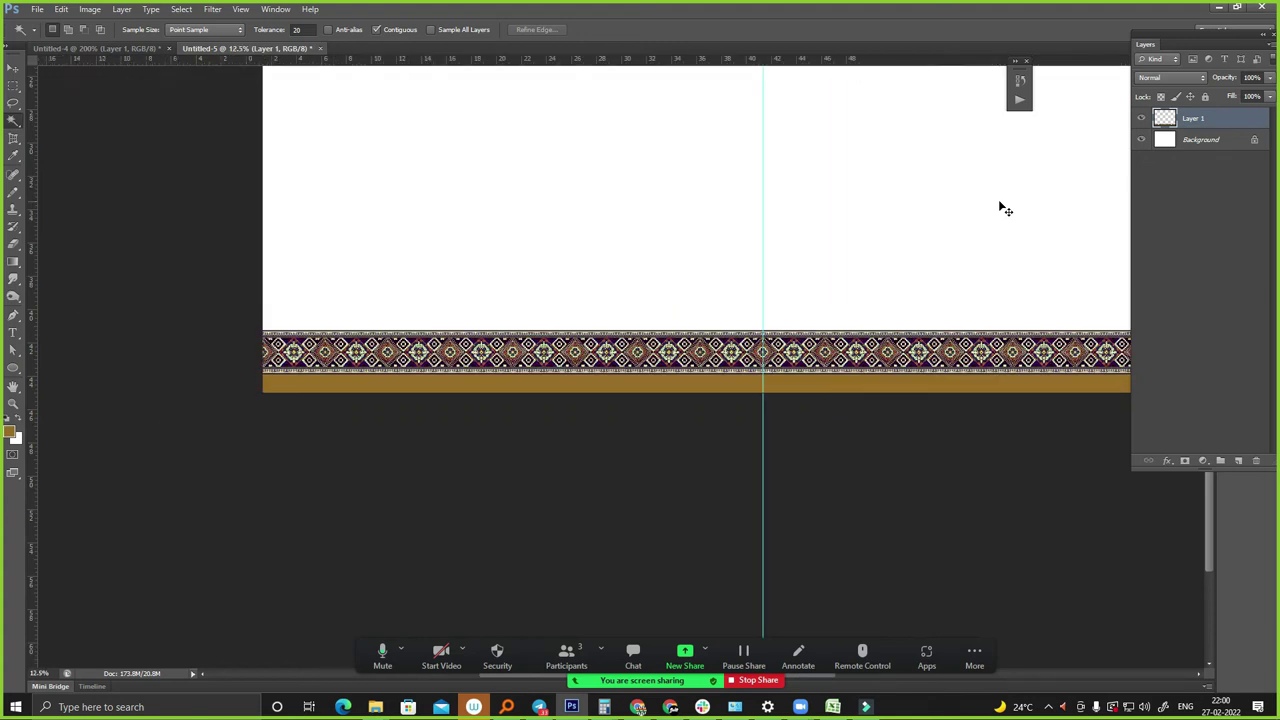
key(ctrl+minus)
key(ctrl+minus)
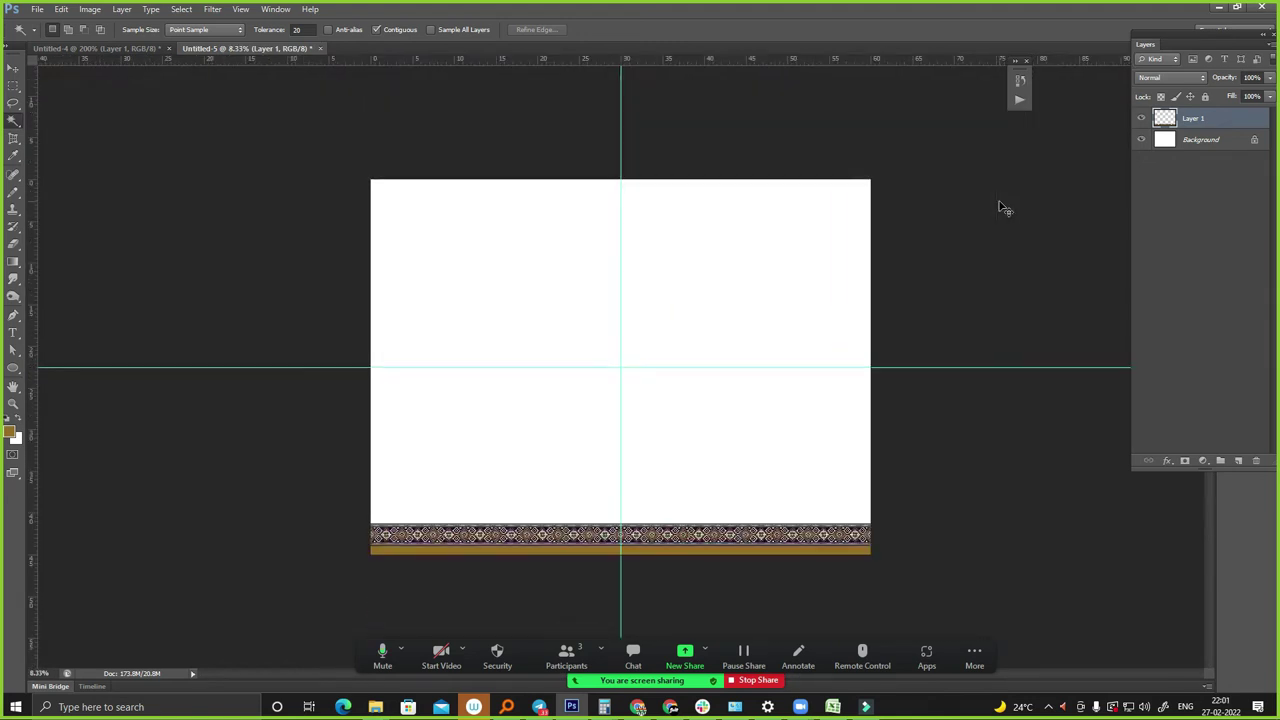
scroll(900, 600, up, 3)
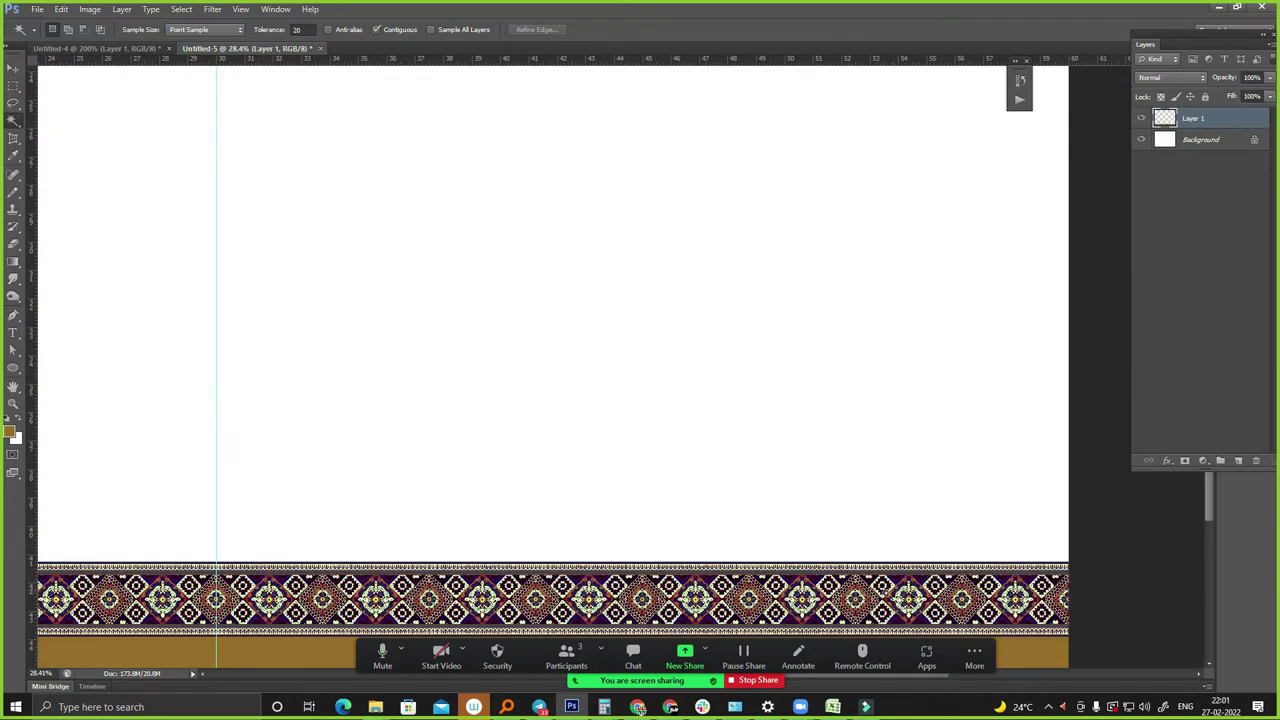
key(ctrl+minus)
key(ctrl+minus)
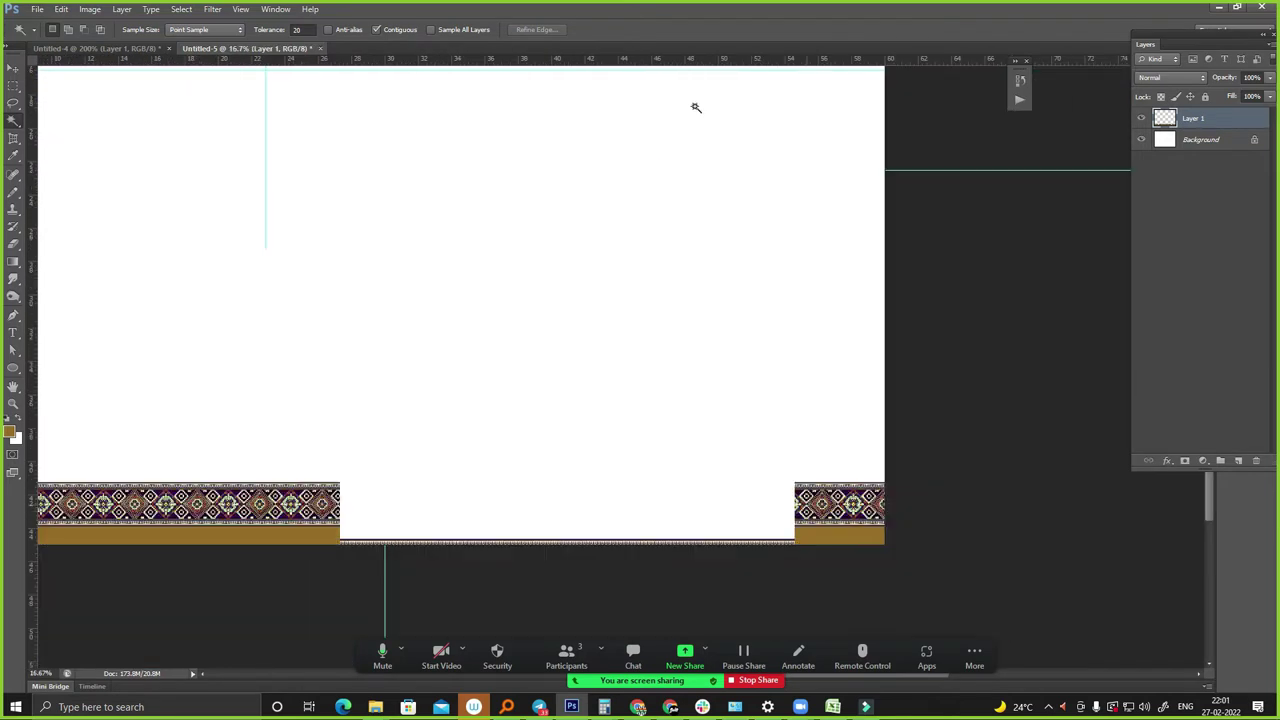
- Switch to the Pen tool and zoom in on the gold strip's bottom-right corner
key(p)
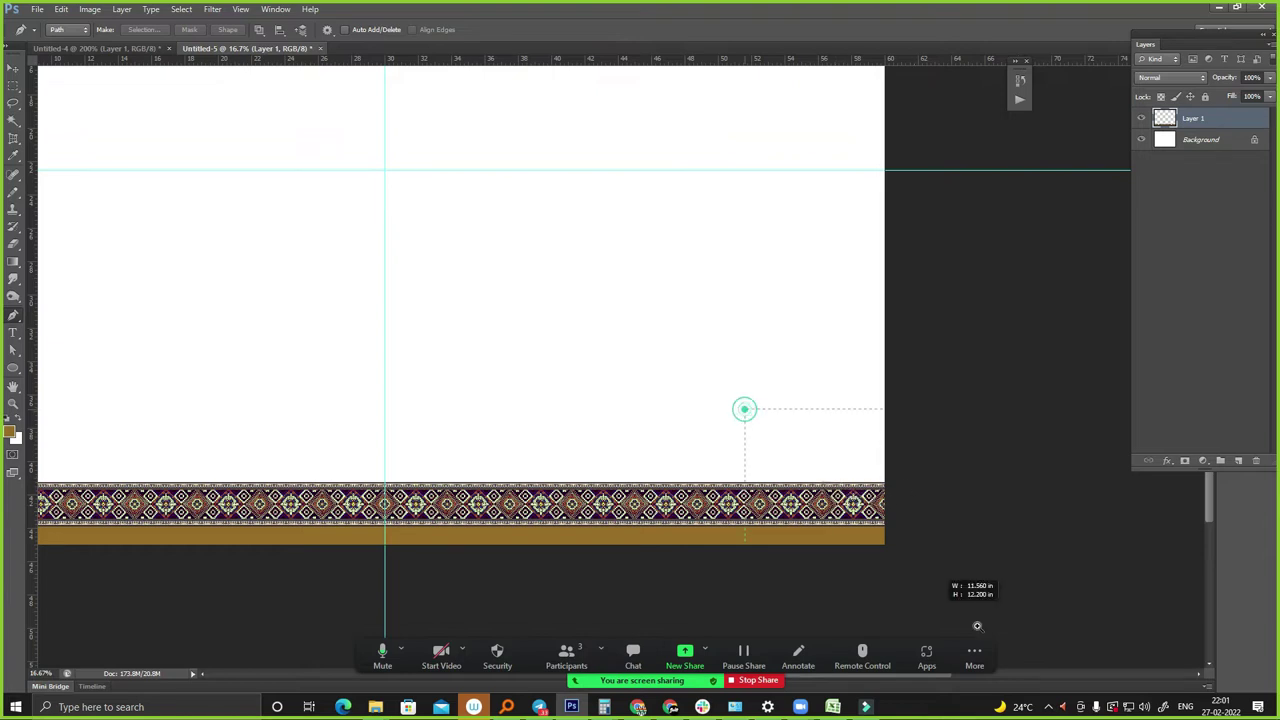
scroll(717, 440, up, 5)
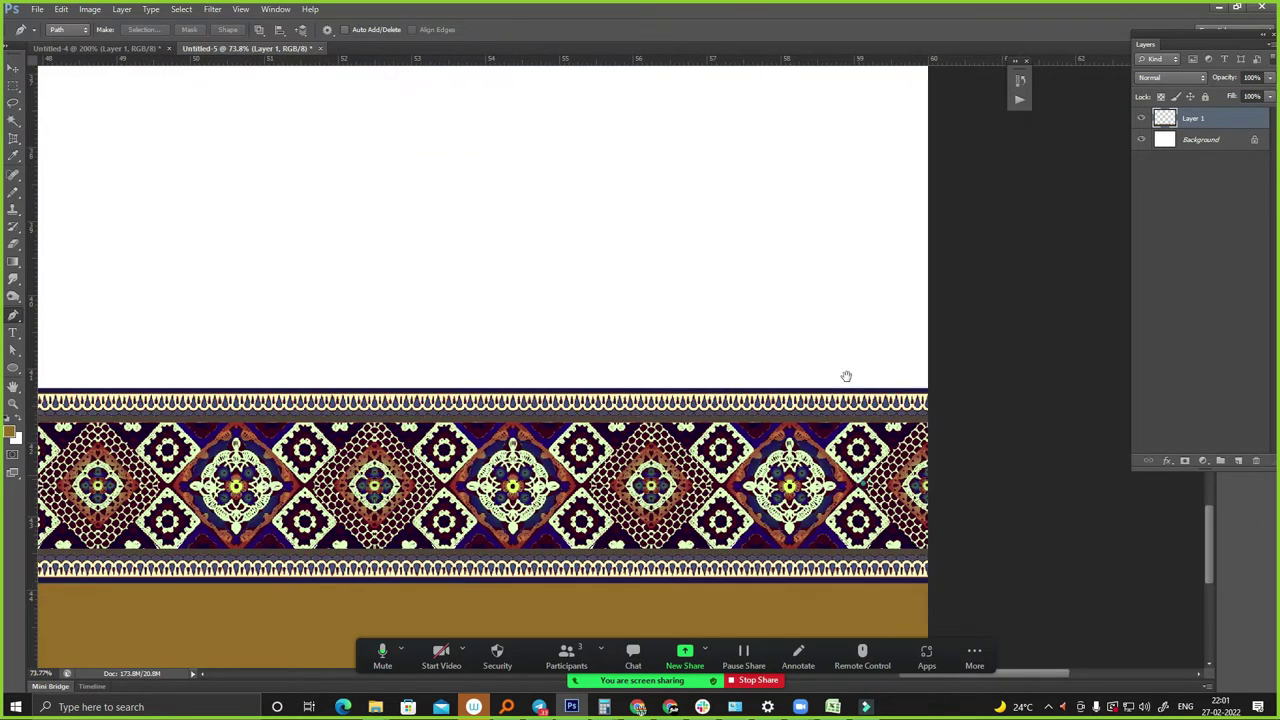
scroll(843, 374, down, 5)
scroll(871, 237, up, 3)
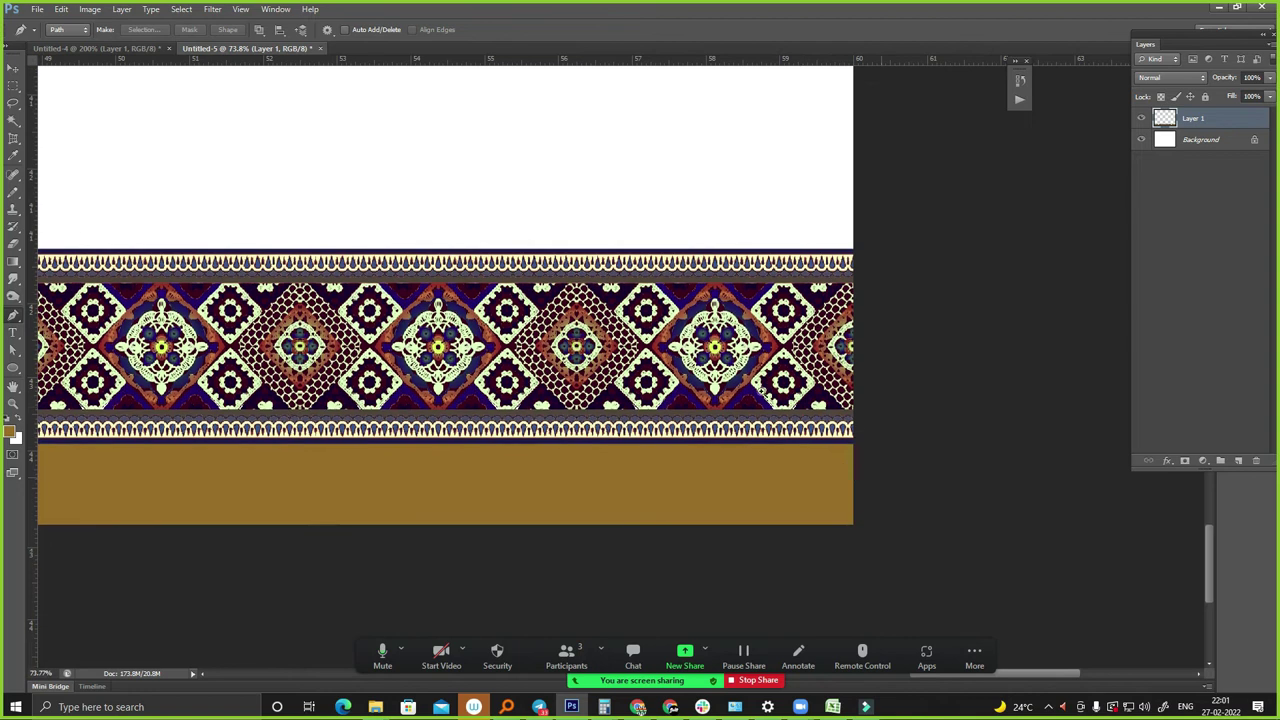
scroll(802, 260, up, 5)
scroll(734, 491, down, 1)
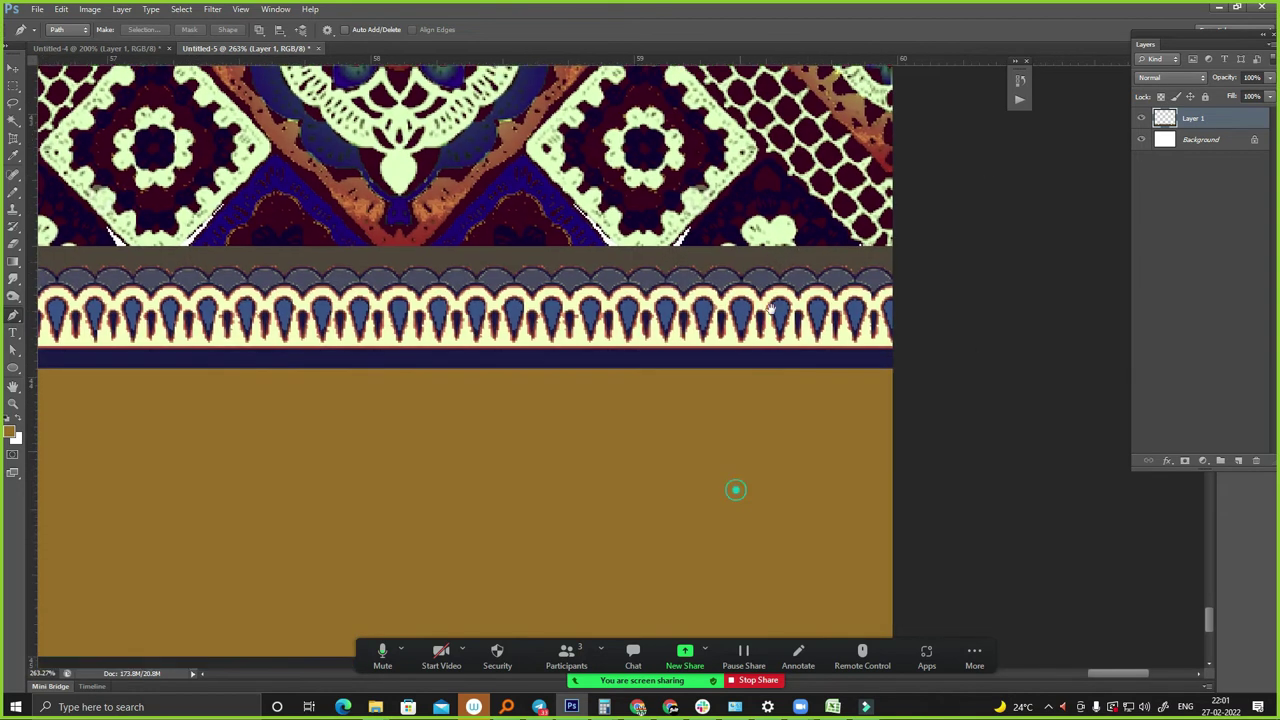
scroll(774, 337, down, 3)
scroll(853, 445, up, 8)
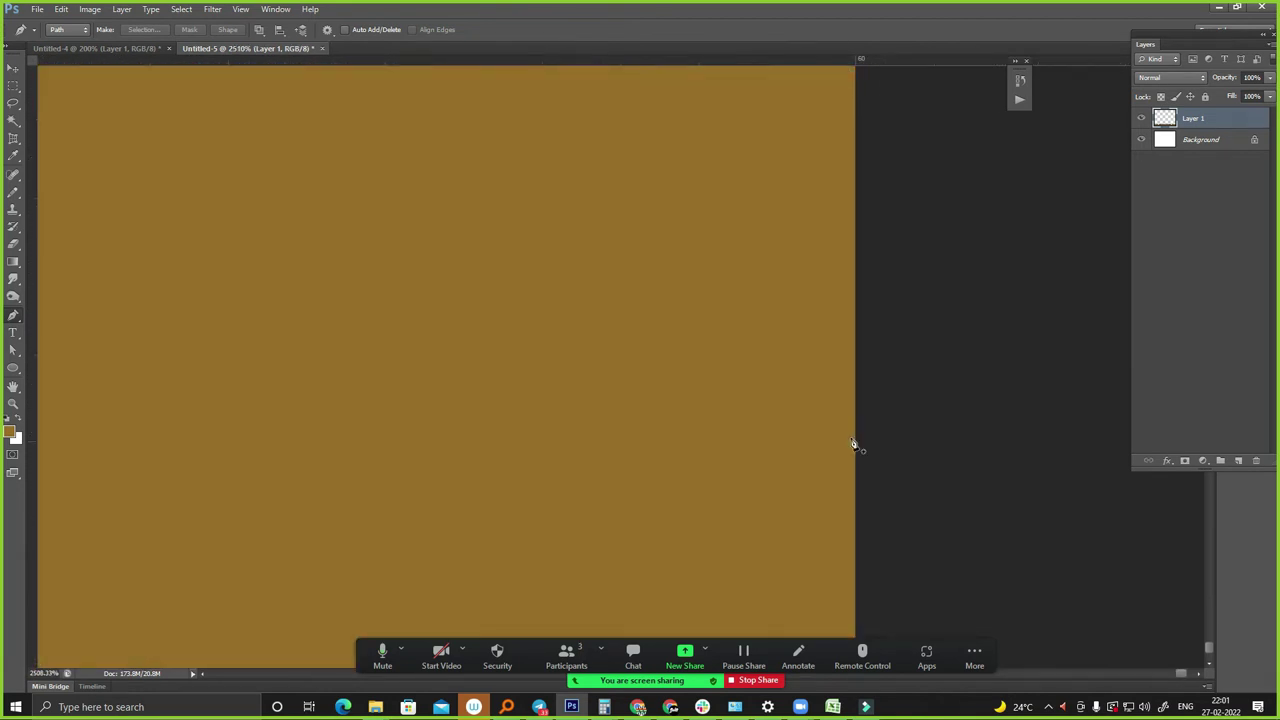
drag(833, 543, 831, 397)
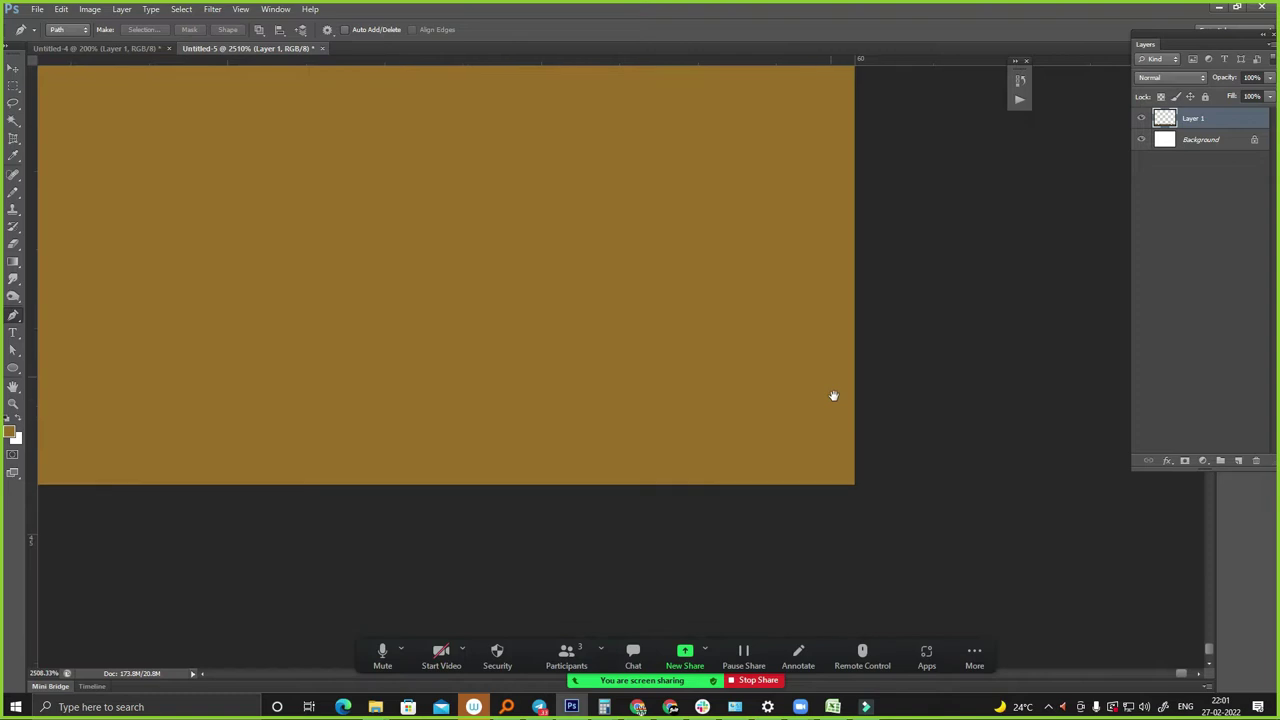
- Drop the first Pen anchor exactly on the gold strip's bottom-right corner
click(855, 487)
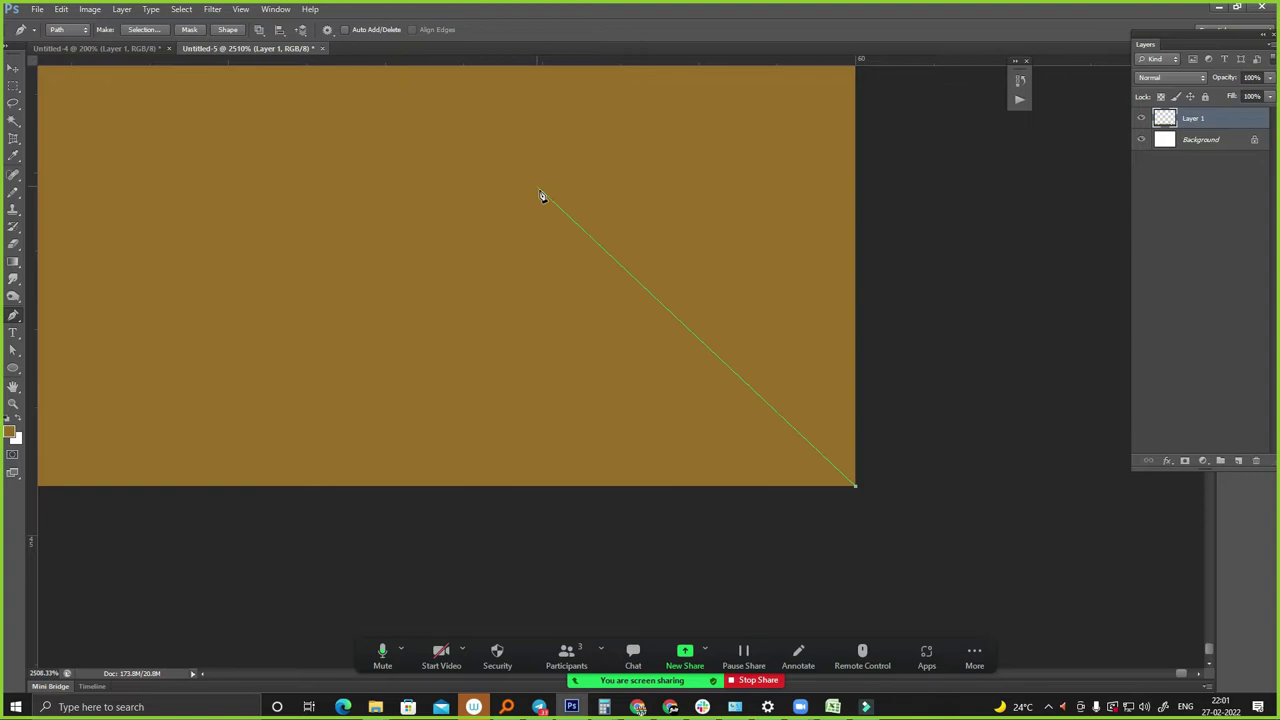
scroll(445, 211, down, 5)
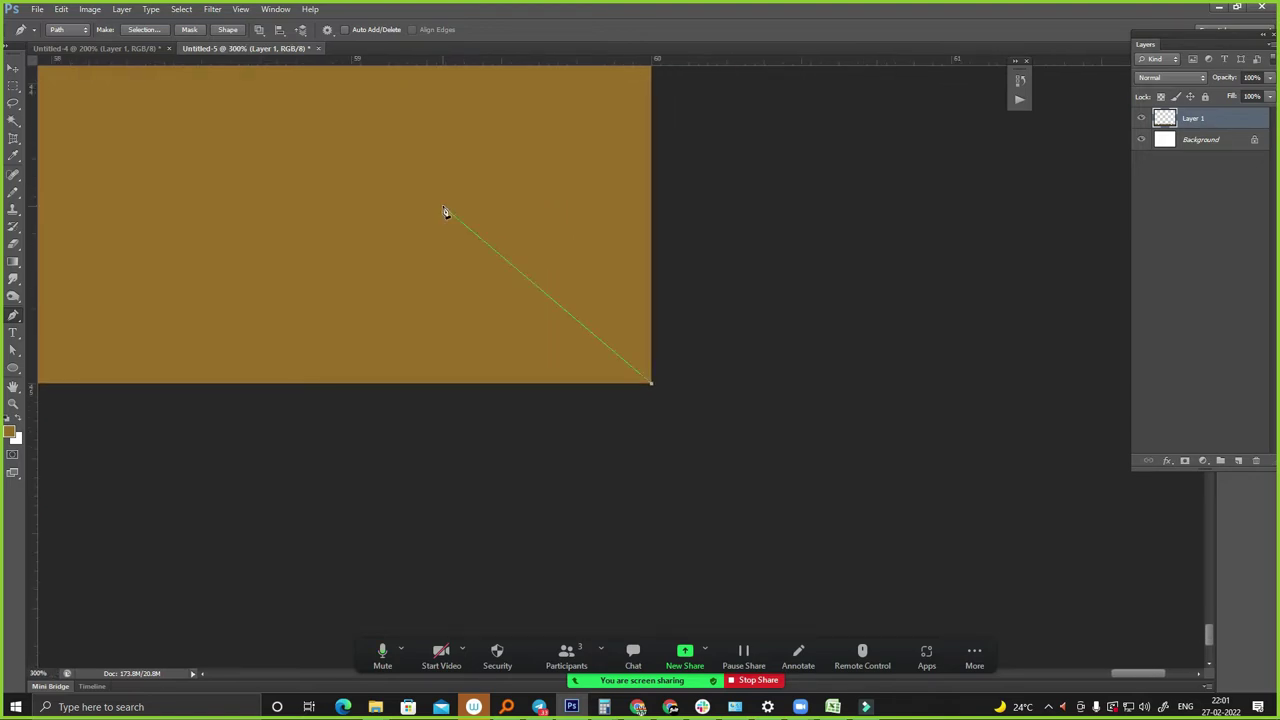
scroll(520, 289, down, 3)
scroll(541, 295, down, 2)
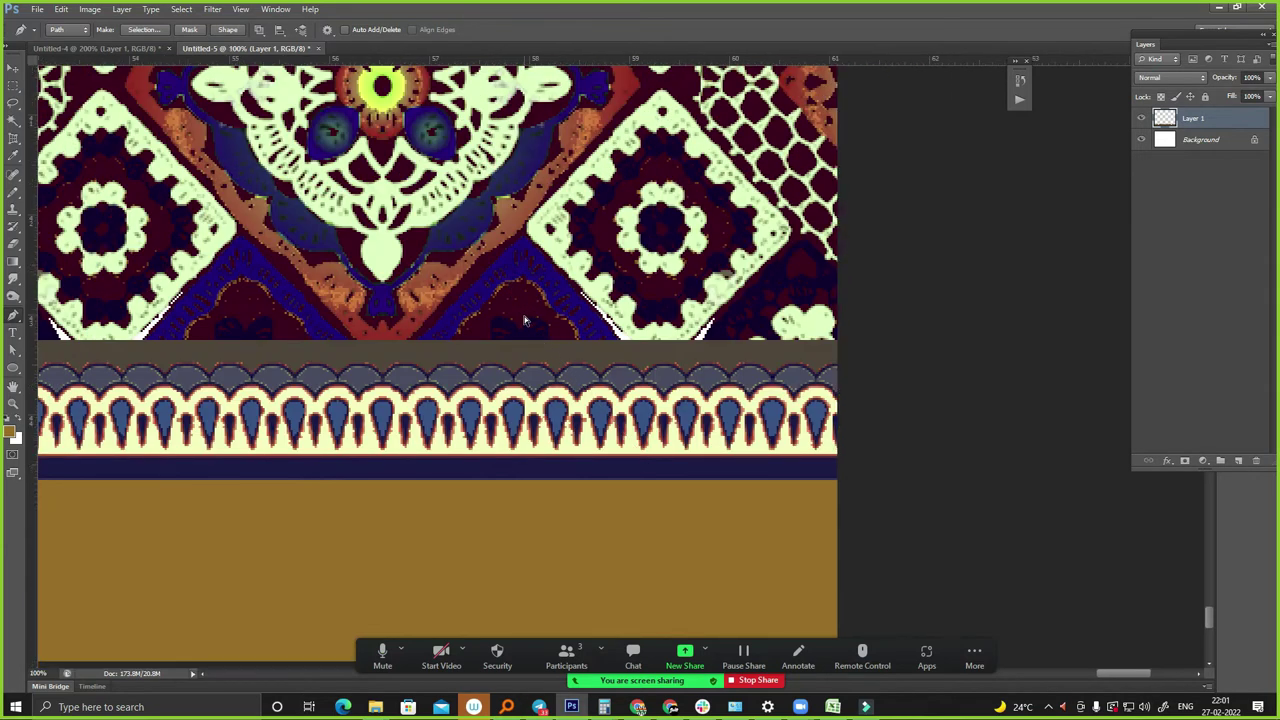
scroll(541, 295, down, 3)
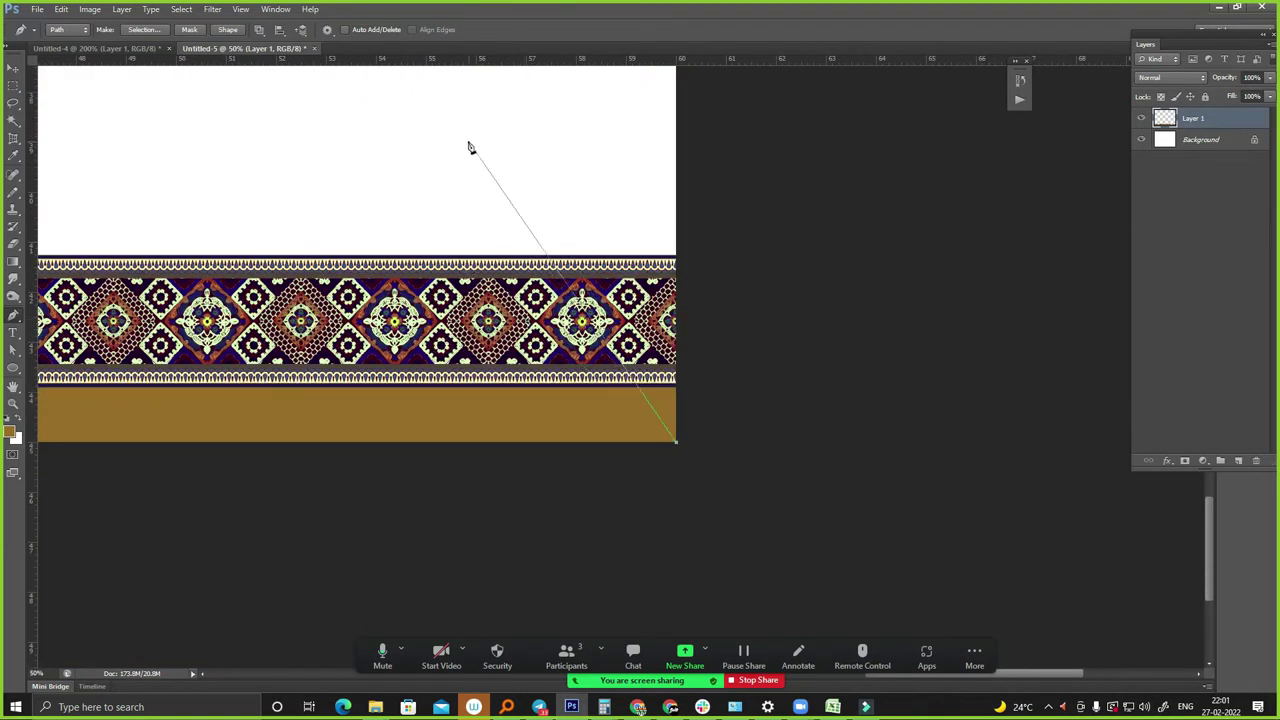
- Draw a closed path up above the band and curving past the right edge, then load it as a selection
click(372, 137)
drag(806, 106, 926, 230)
drag(873, 336, 788, 423)
drag(676, 441, 705, 452)
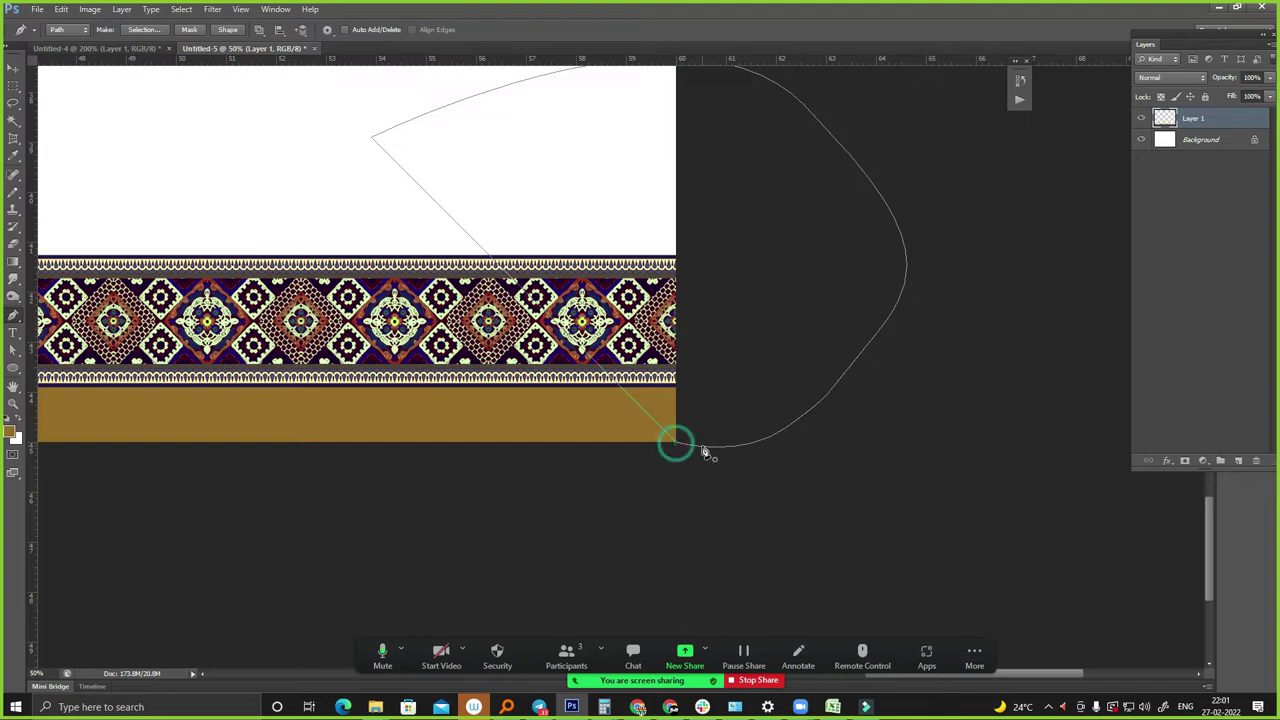
key(ctrl+minus)
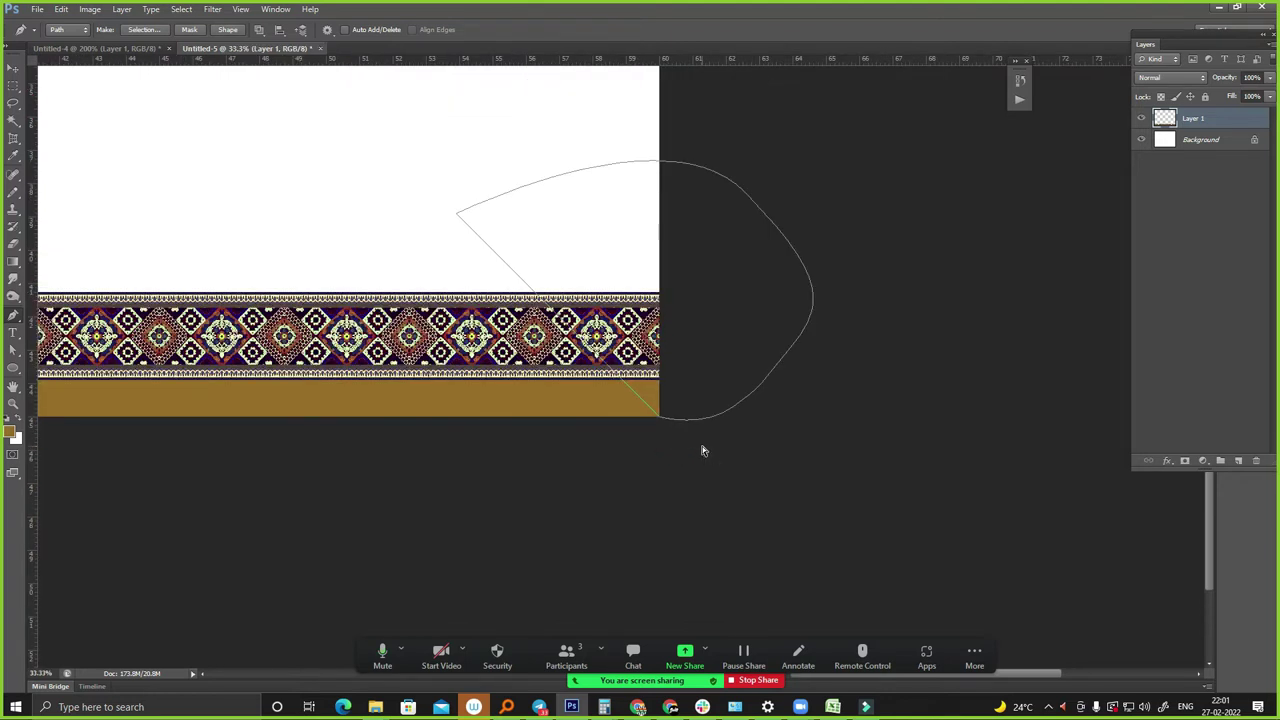
key(ctrl+Return)
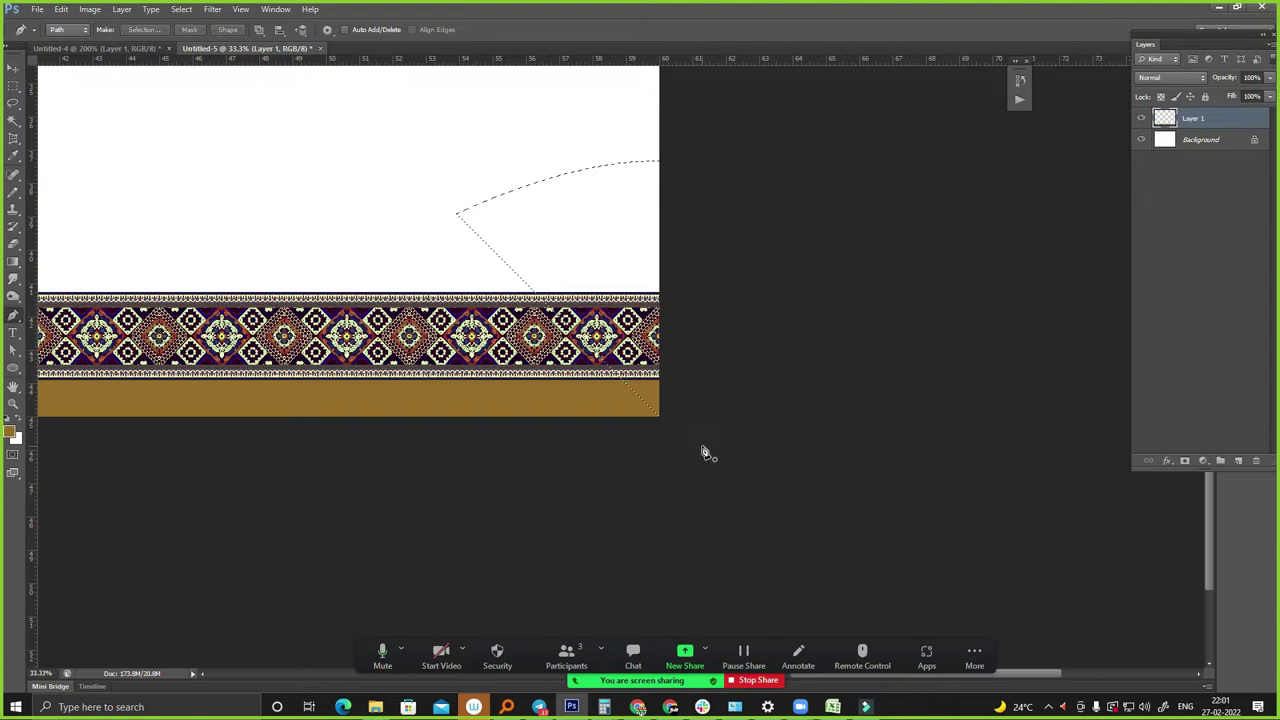
- Nudge the diagonal selection outline slightly left along the lace band with the Rectangular Marquee
key(m)
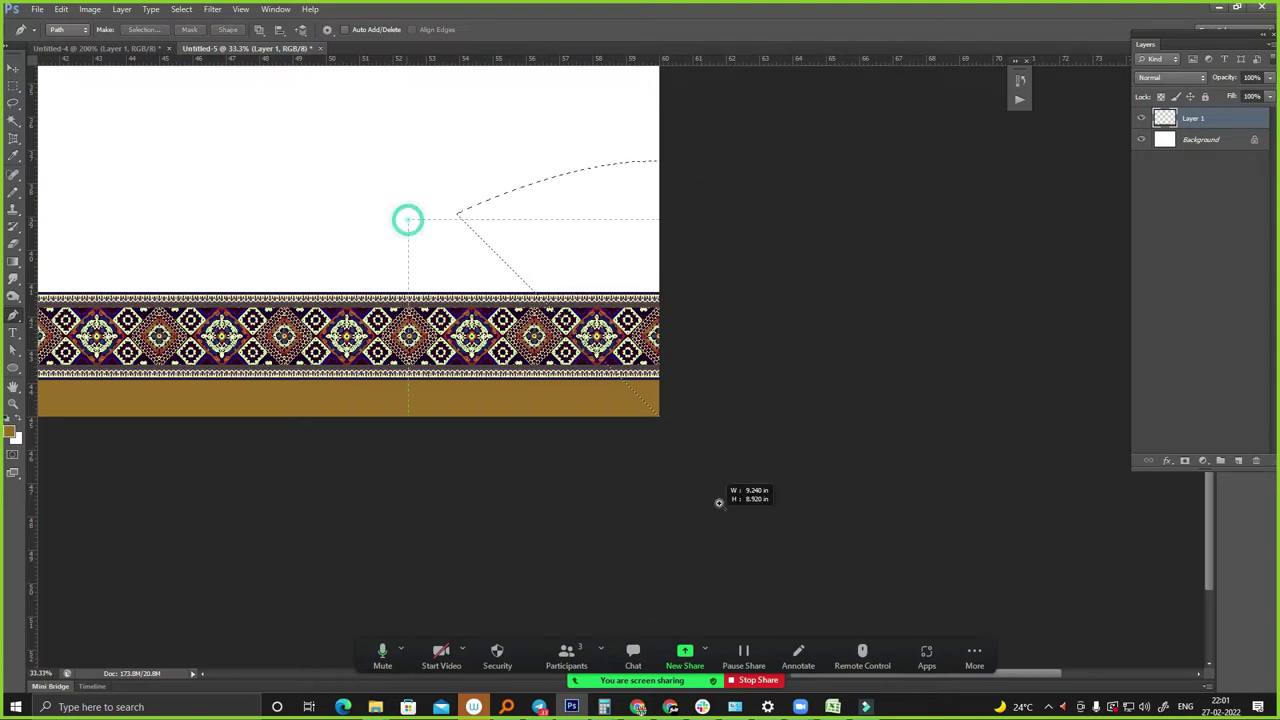
scroll(706, 290, up, 5)
drag(775, 376, 804, 331)
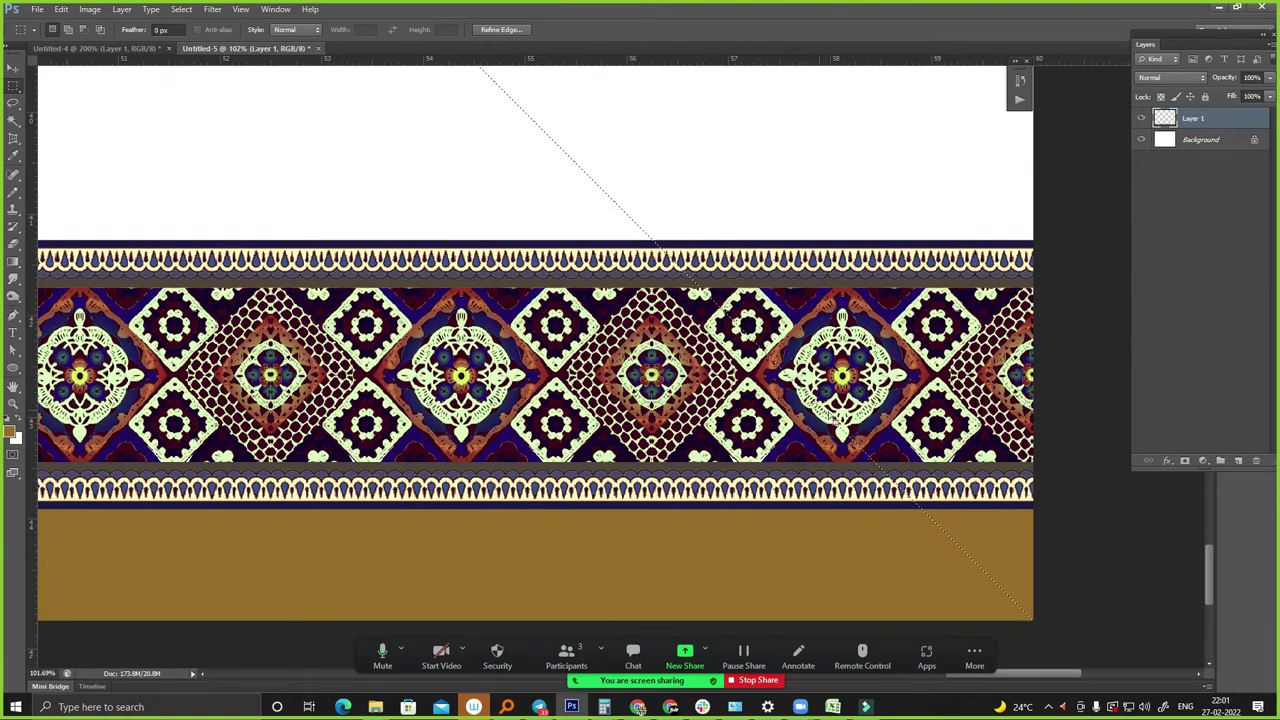
drag(866, 430, 888, 386)
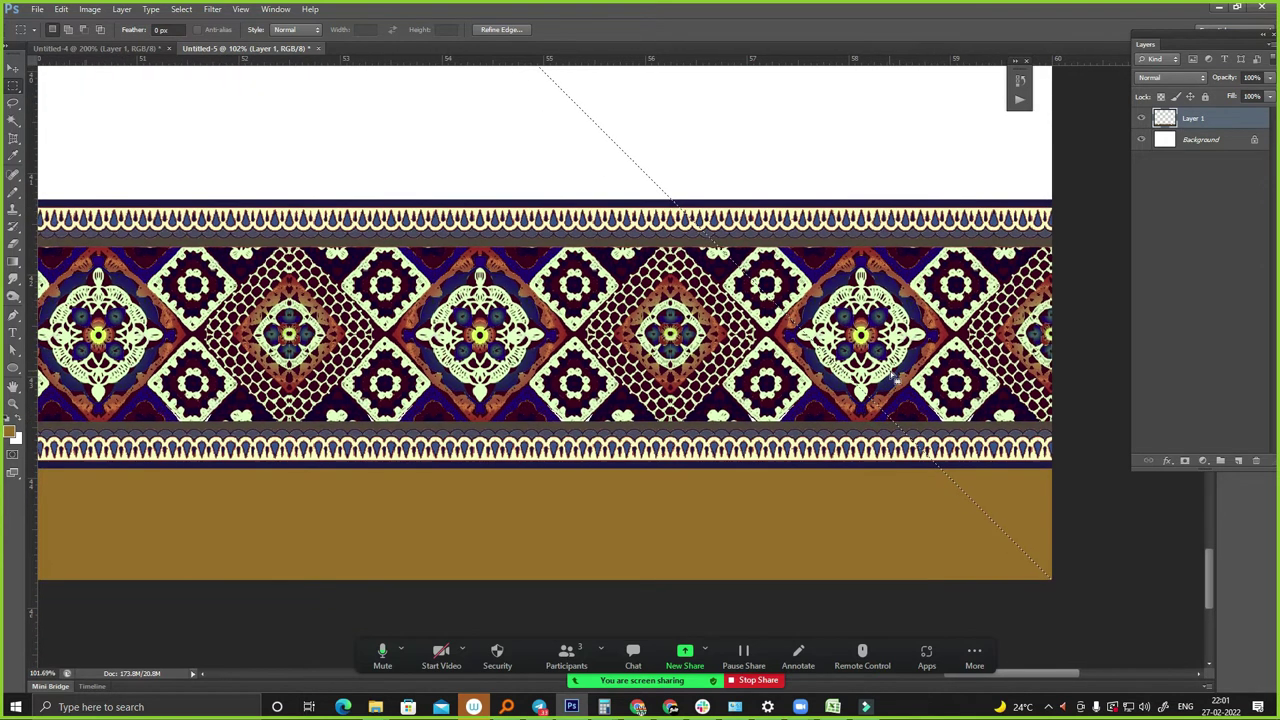
drag(812, 400, 754, 427)
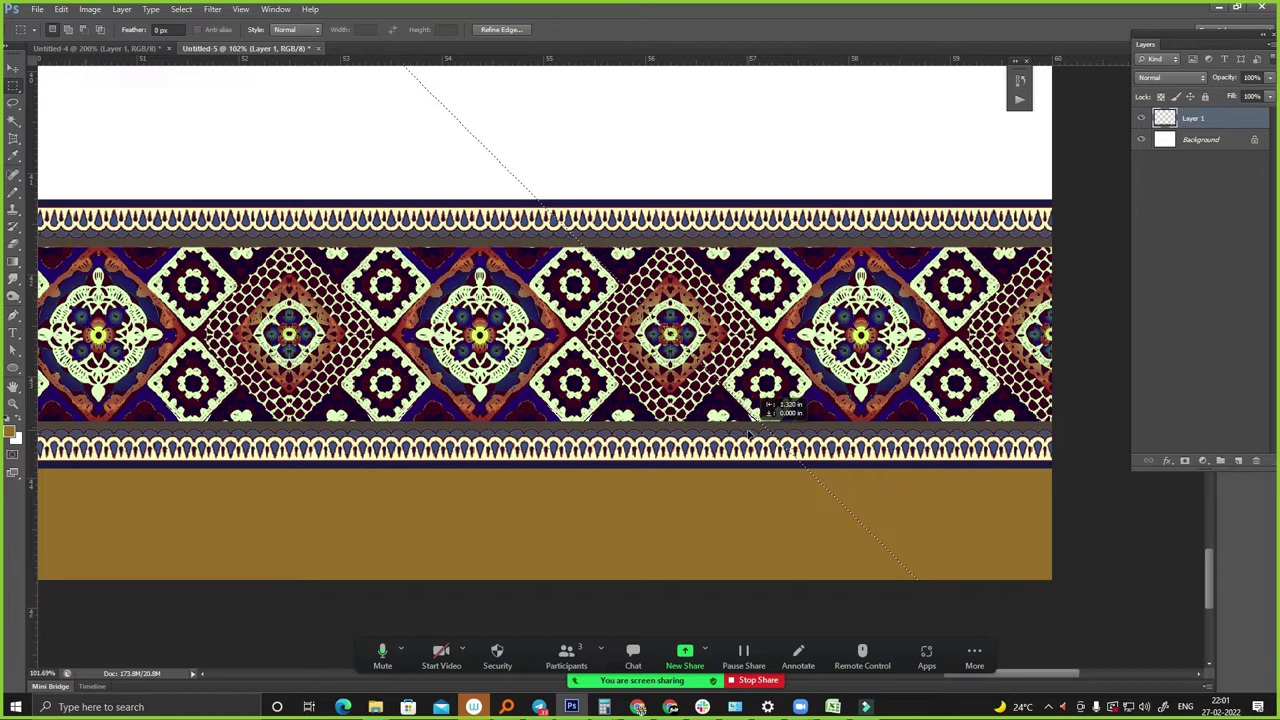
drag(754, 428, 749, 428)
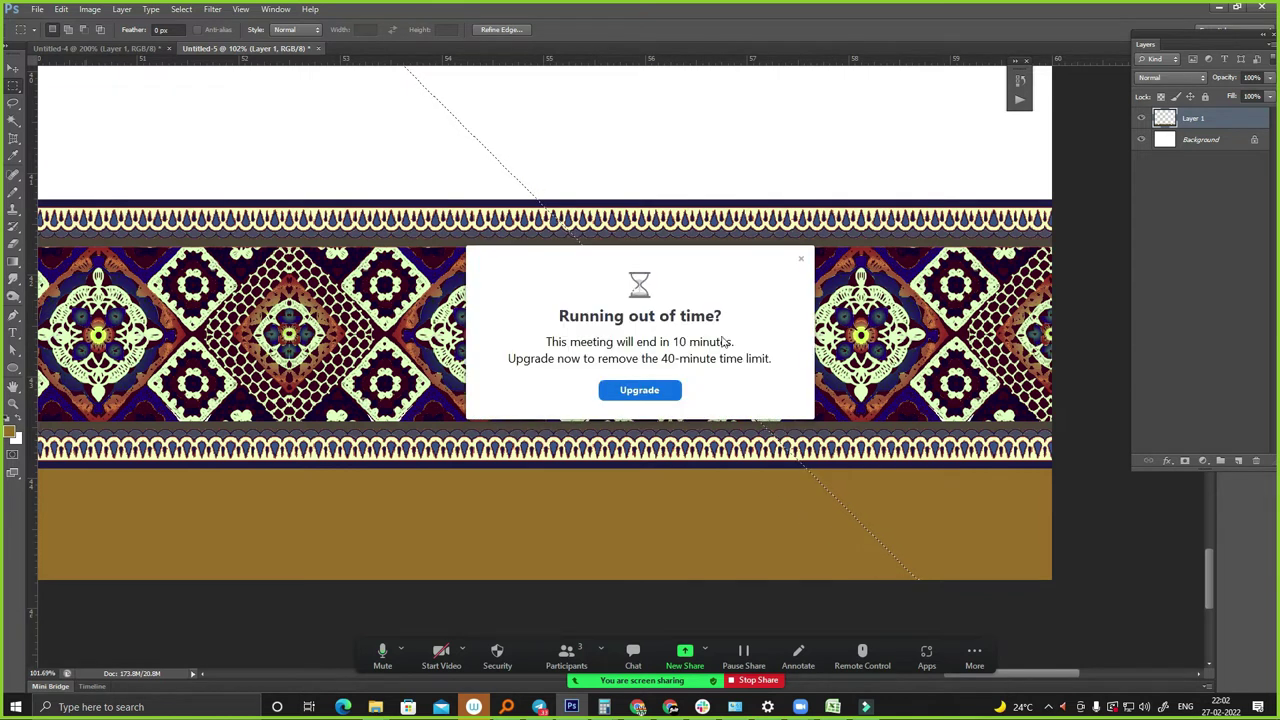
click(800, 261)
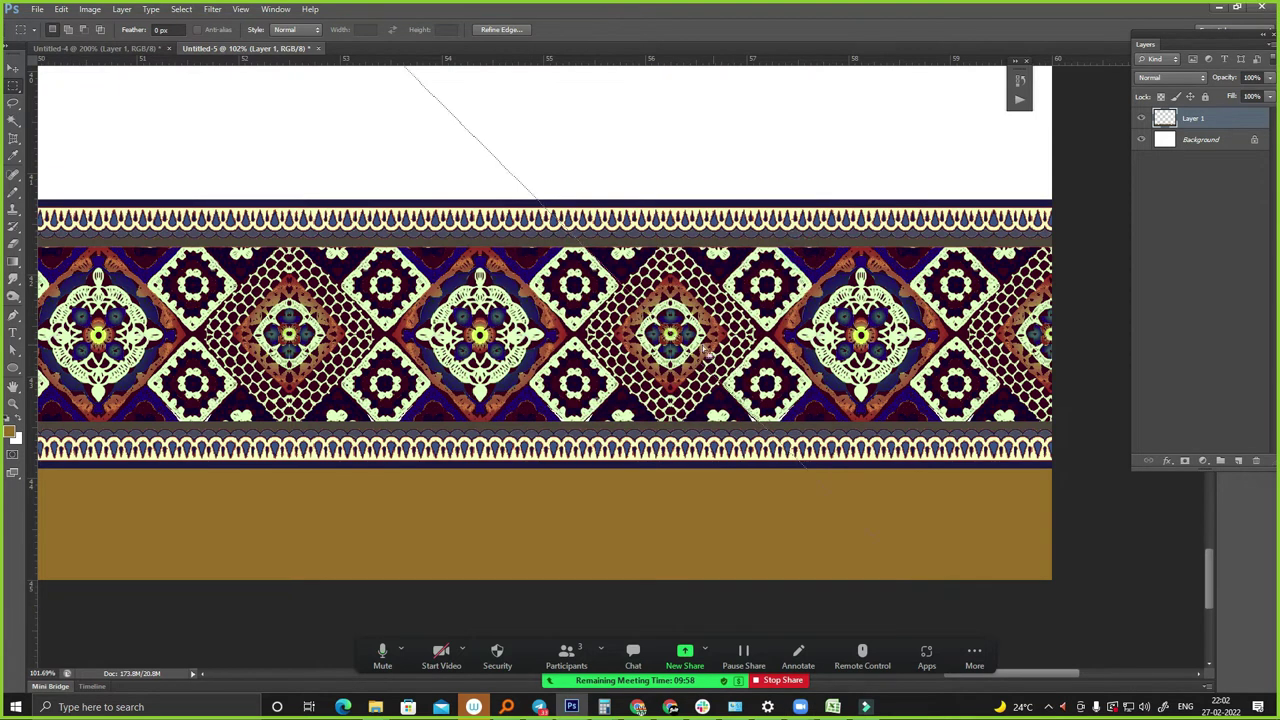
key(ctrl+minus)
key(ctrl+minus)
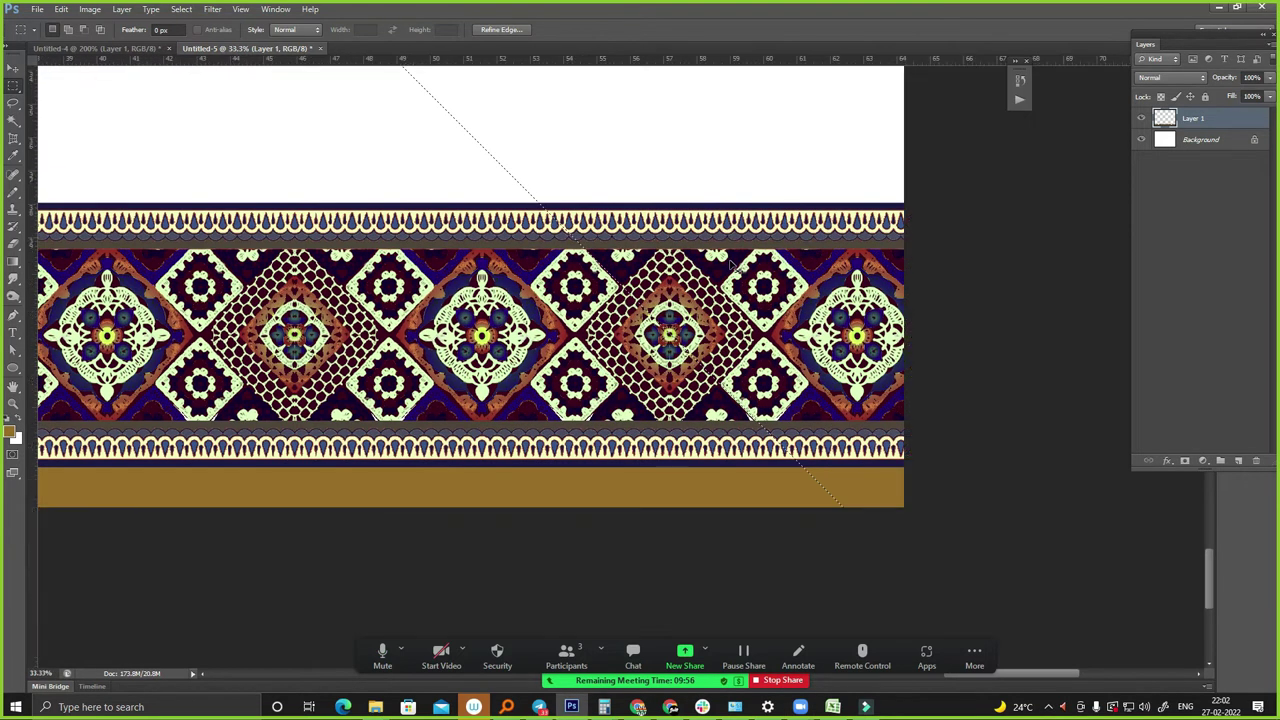
key(ctrl+minus)
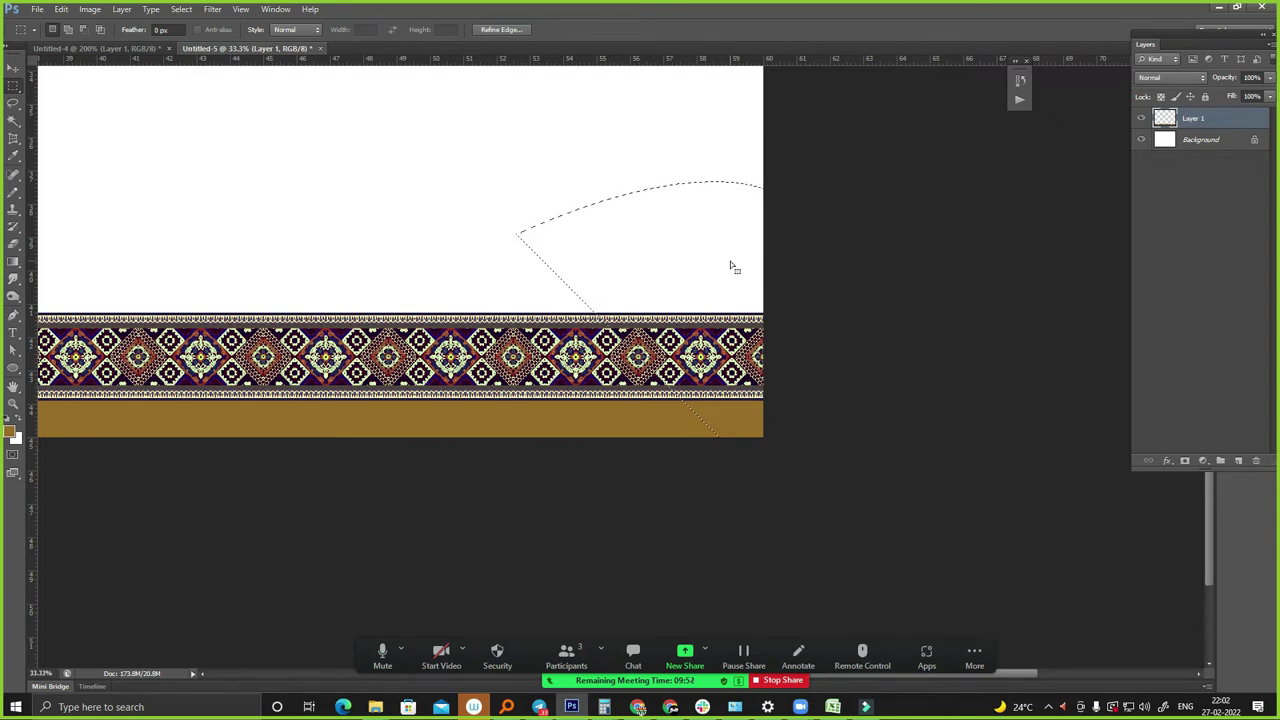
- Delete the selected lace and gold at the band's right end, then deselect
key(ctrl+minus)
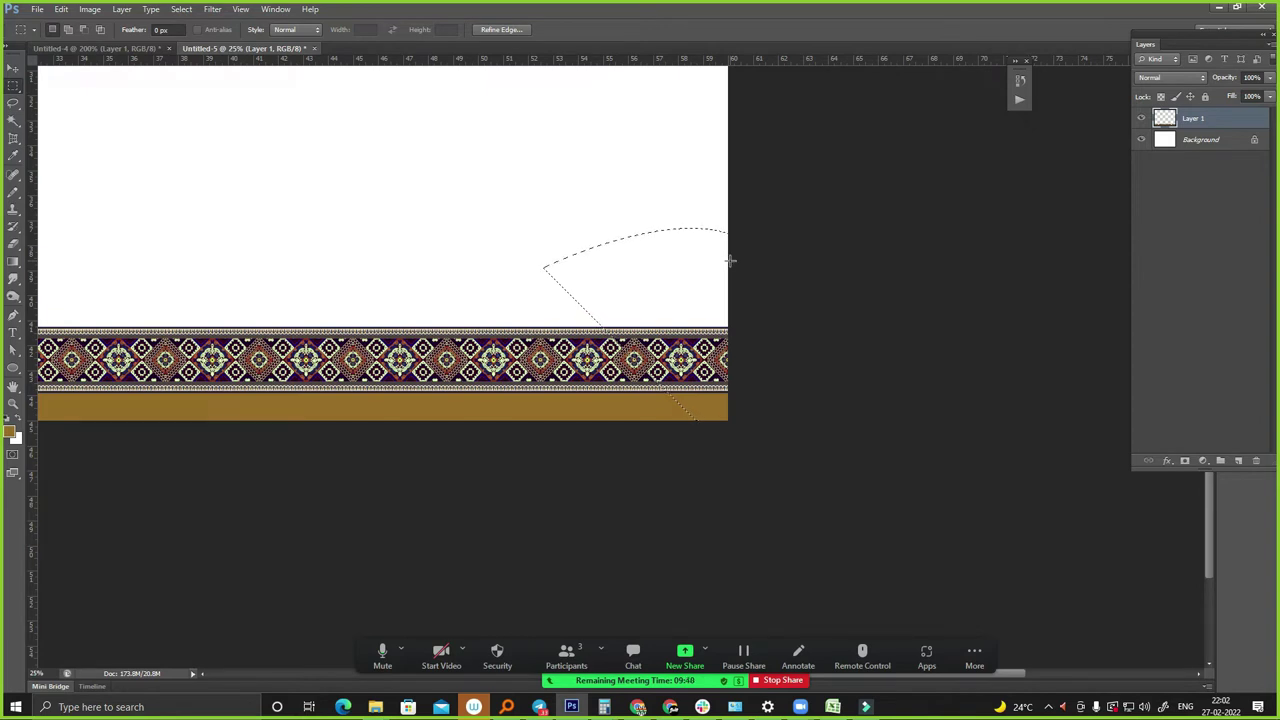
key(Delete)
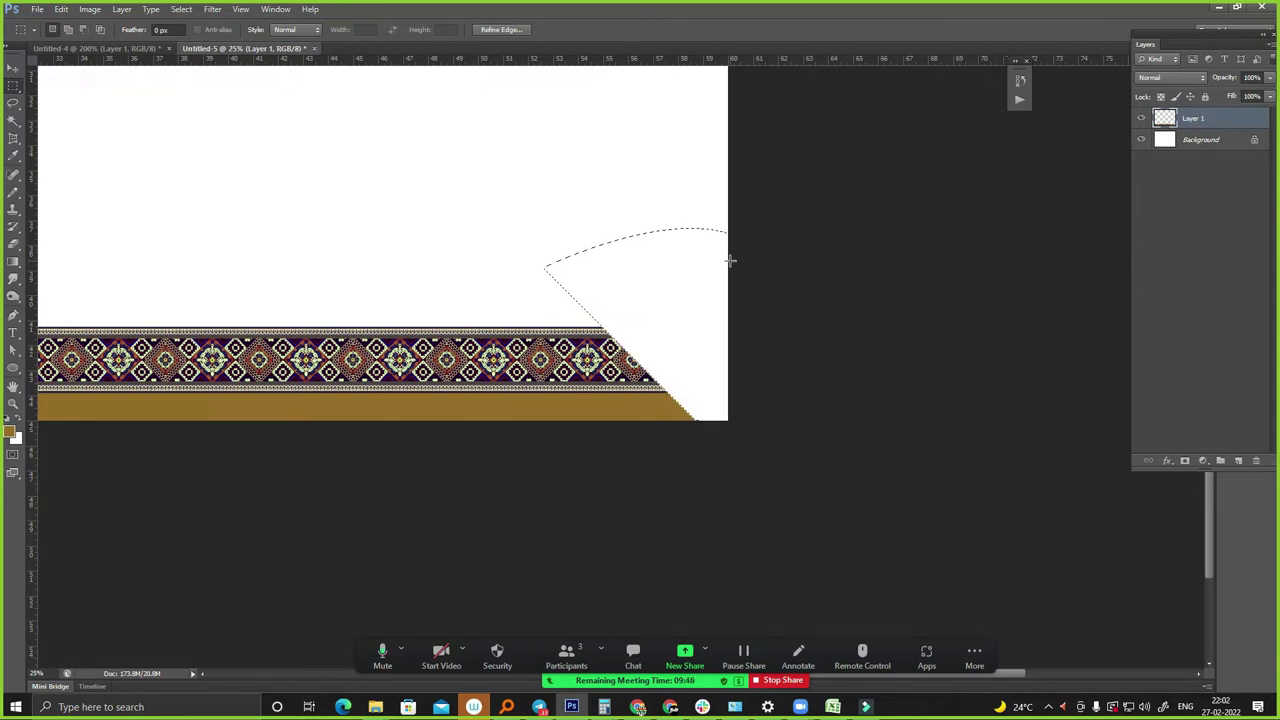
key(ctrl+d)
key(ctrl+minus)
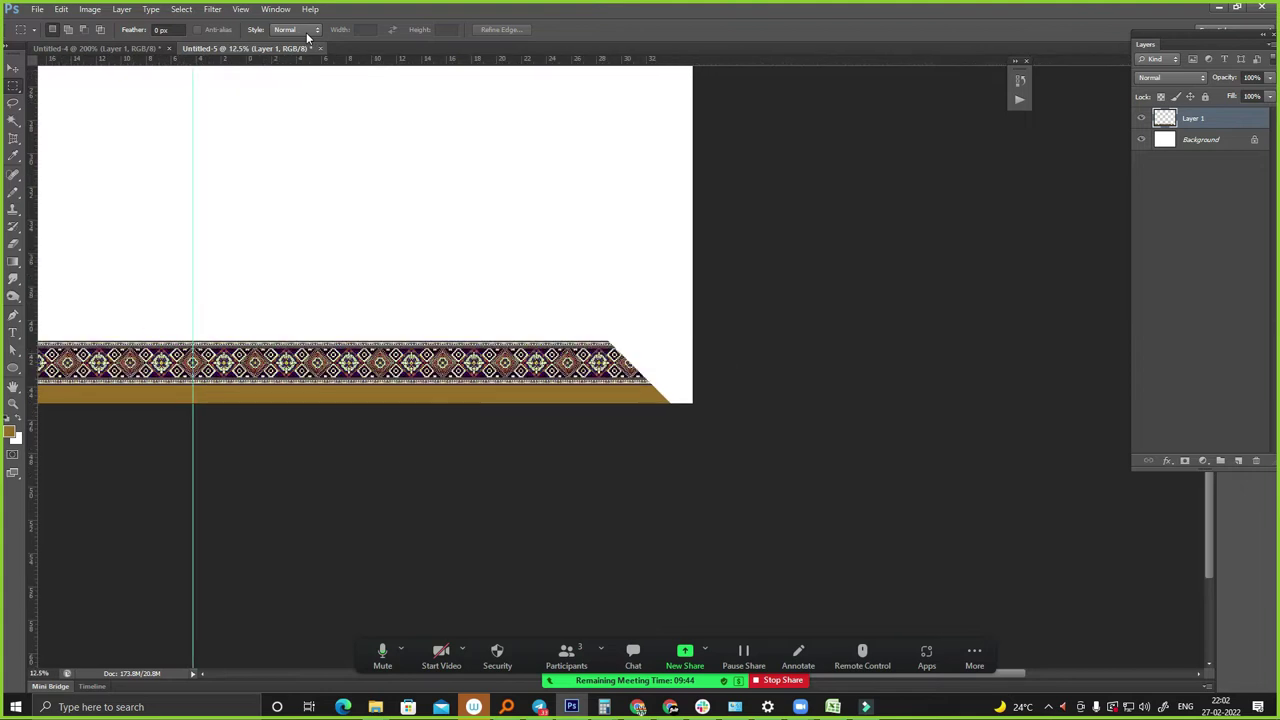
- Select the bottom lace strip and duplicate it upward with a Ctrl+Alt-drag
drag(644, 412, 582, 295)
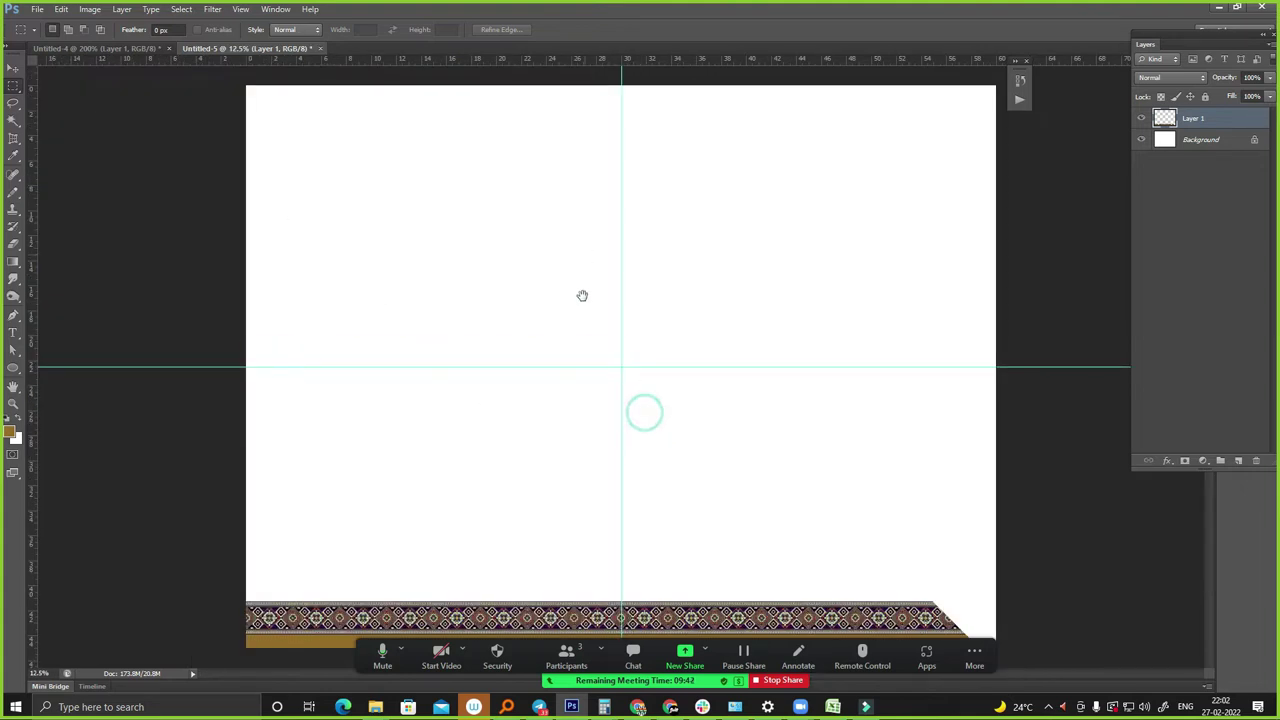
drag(567, 530, 772, 630)
key(ctrl+d)
drag(706, 621, 792, 473)
- Rotate the copy 90° counter-clockwise, flip it vertically, and move it to the right edge
key(alt+e)
key(a)
key(Down)
key(Down)
key(Down)
key(Return)
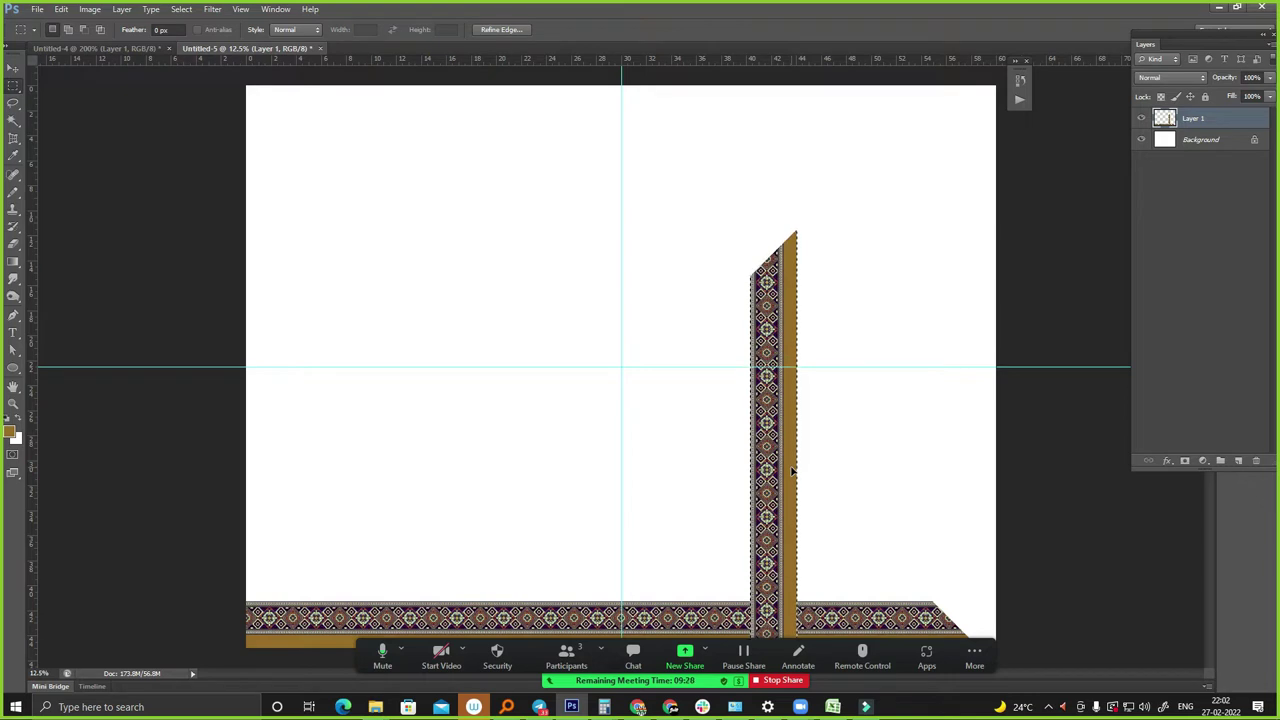
key(alt+e)
key(a)
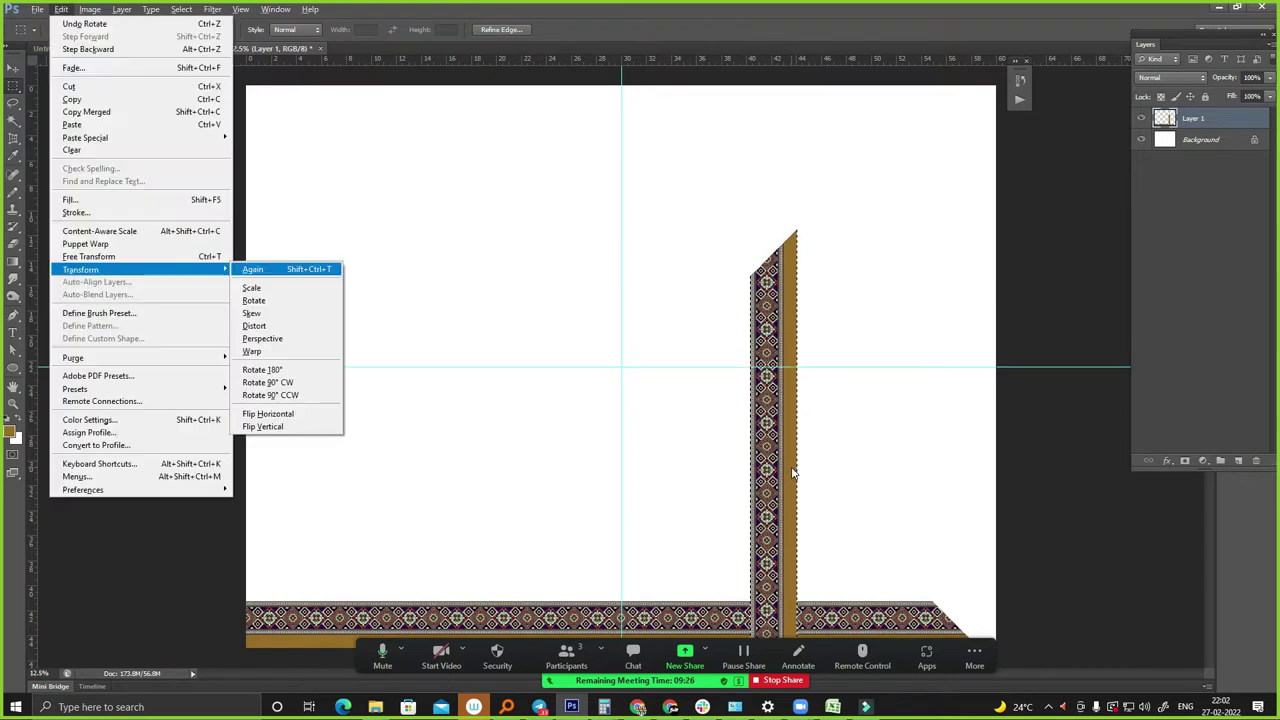
key(Up)
key(Return)
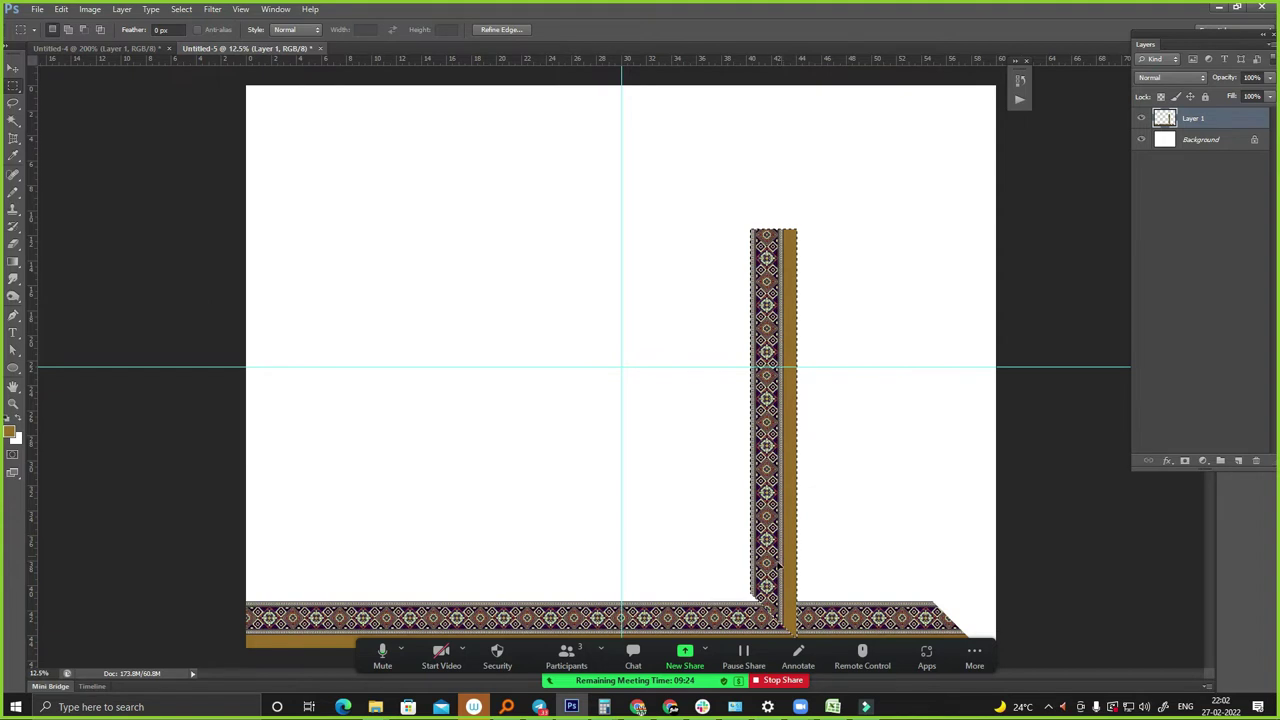
drag(776, 568, 961, 577)
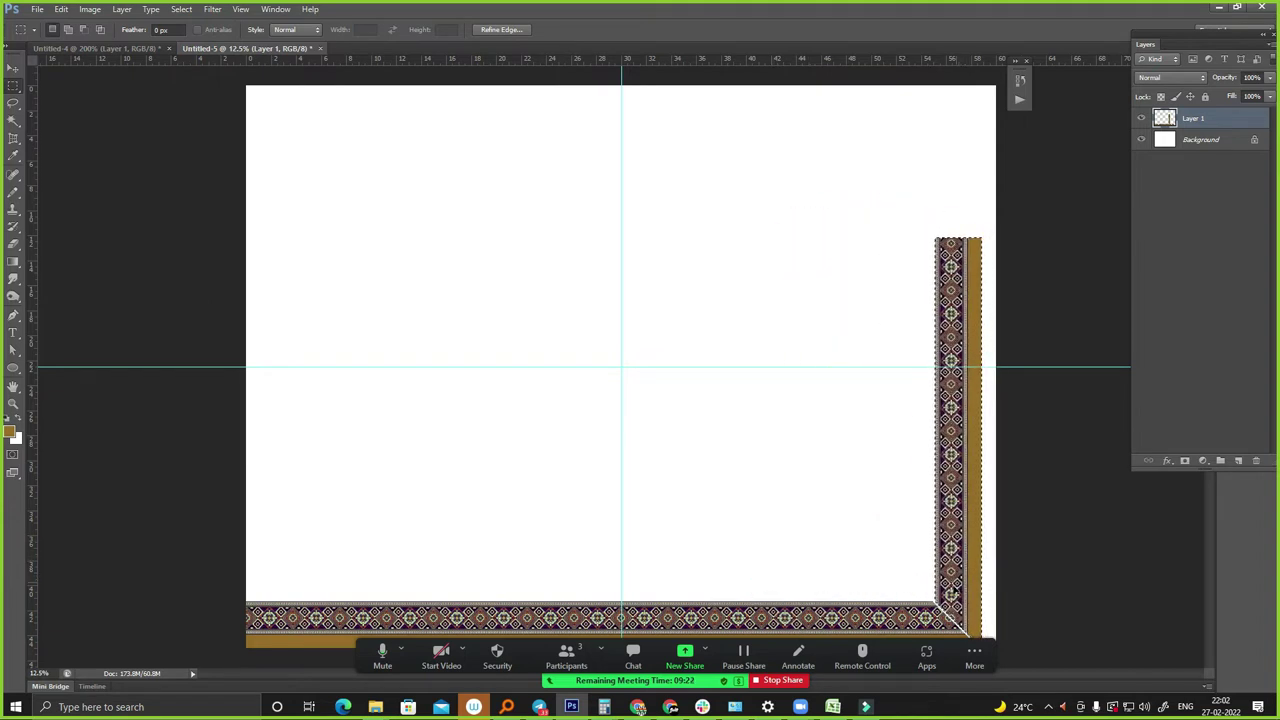
- Drag and arrow-nudge the upright lace strip until its mitre meets the bottom strip without a gap
scroll(929, 394, up, 5)
drag(474, 130, 578, 235)
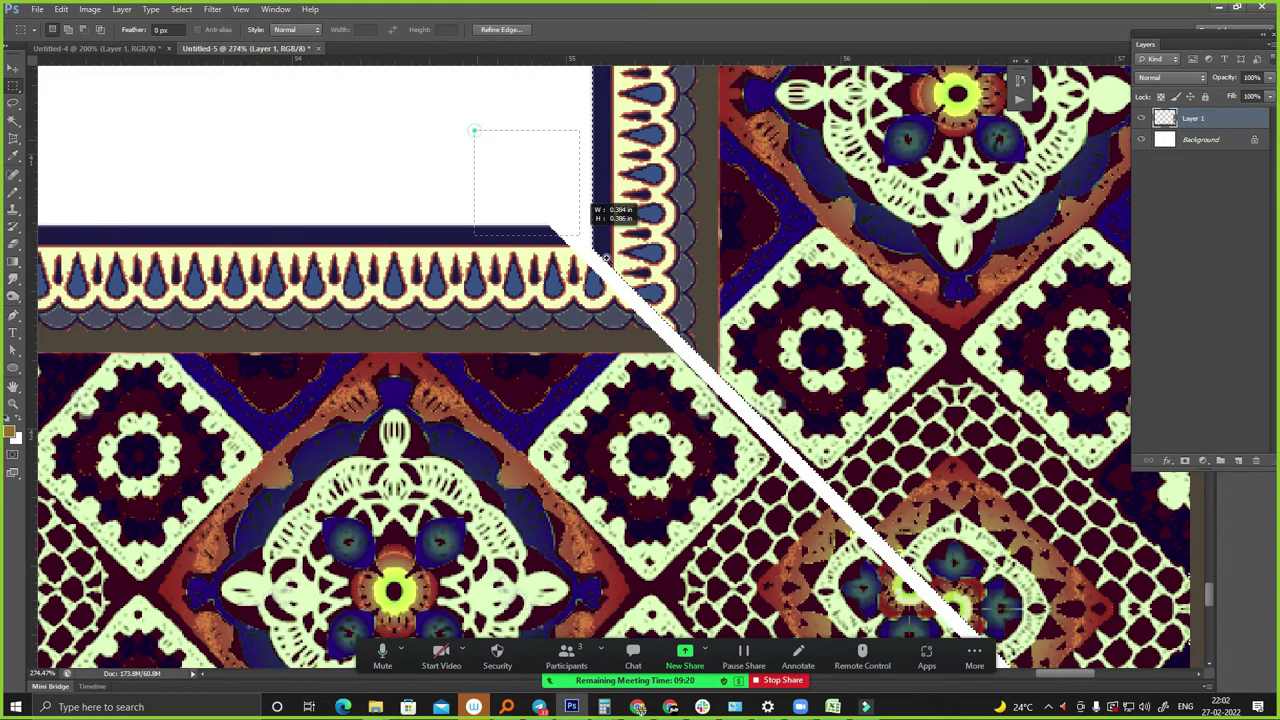
scroll(575, 172, up, 3)
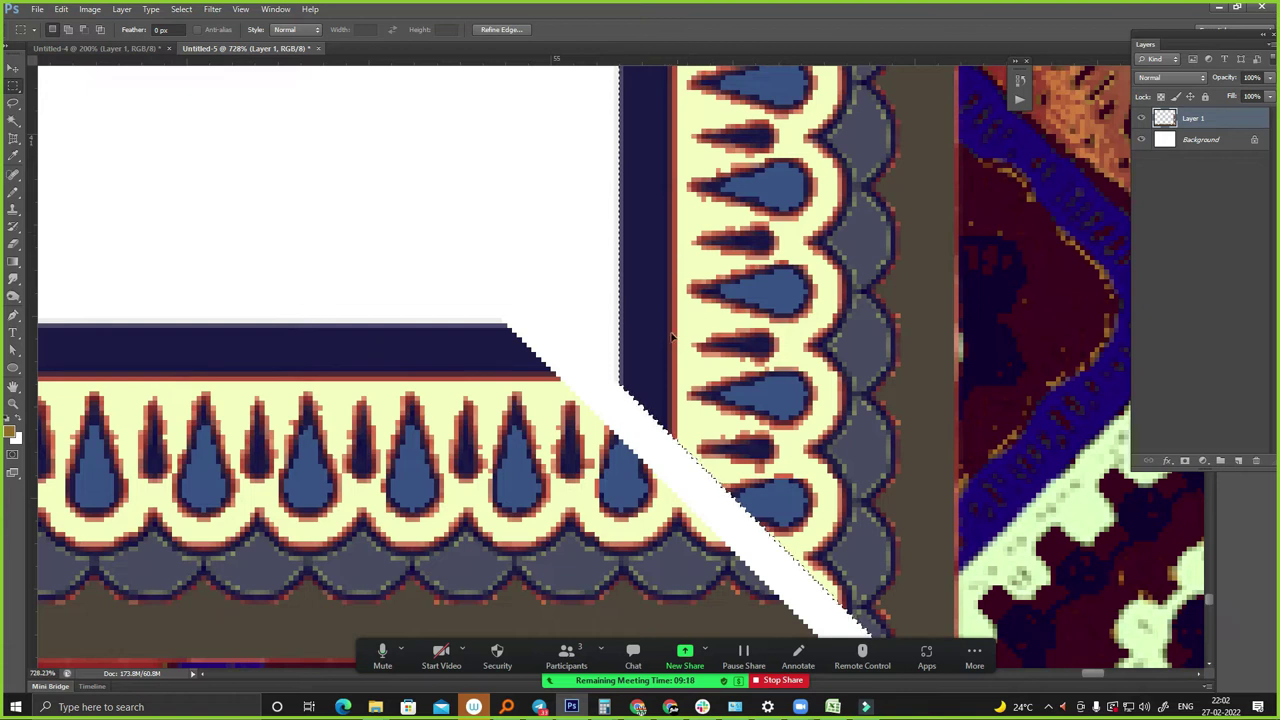
drag(672, 338, 564, 265)
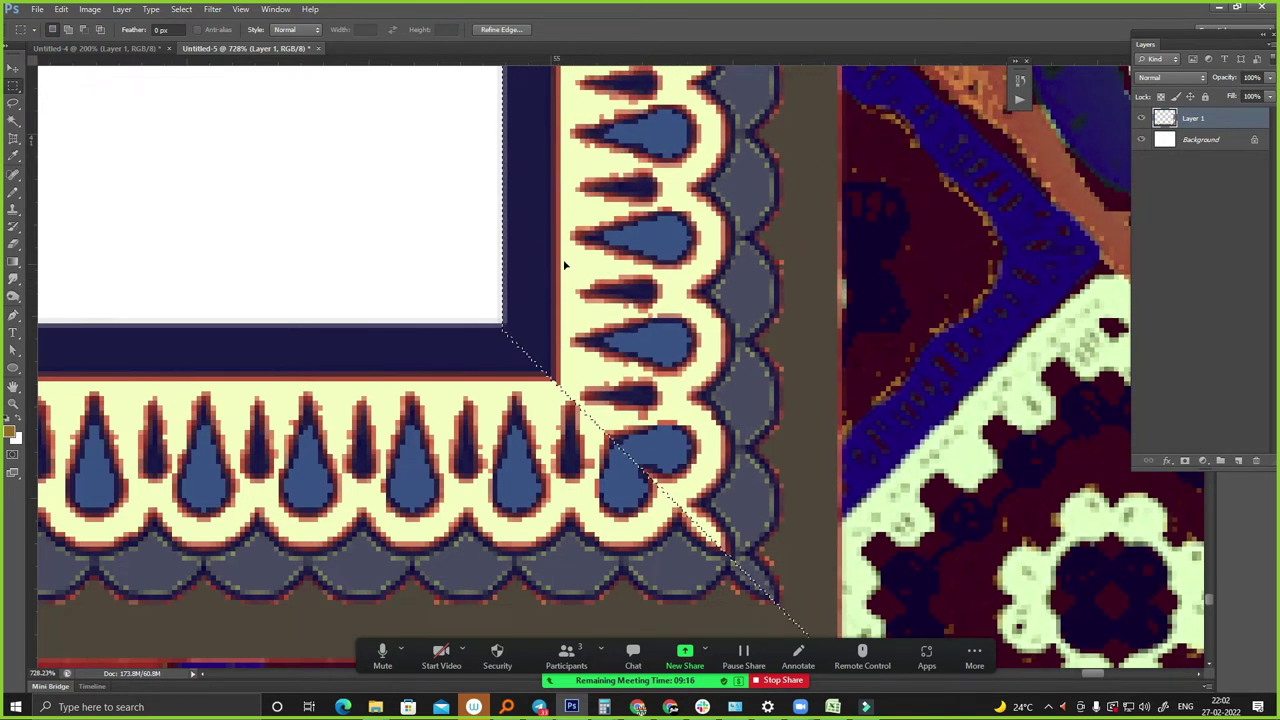
key(Right)
key(Up)
key(Right)
key(Left)
key(ctrl)
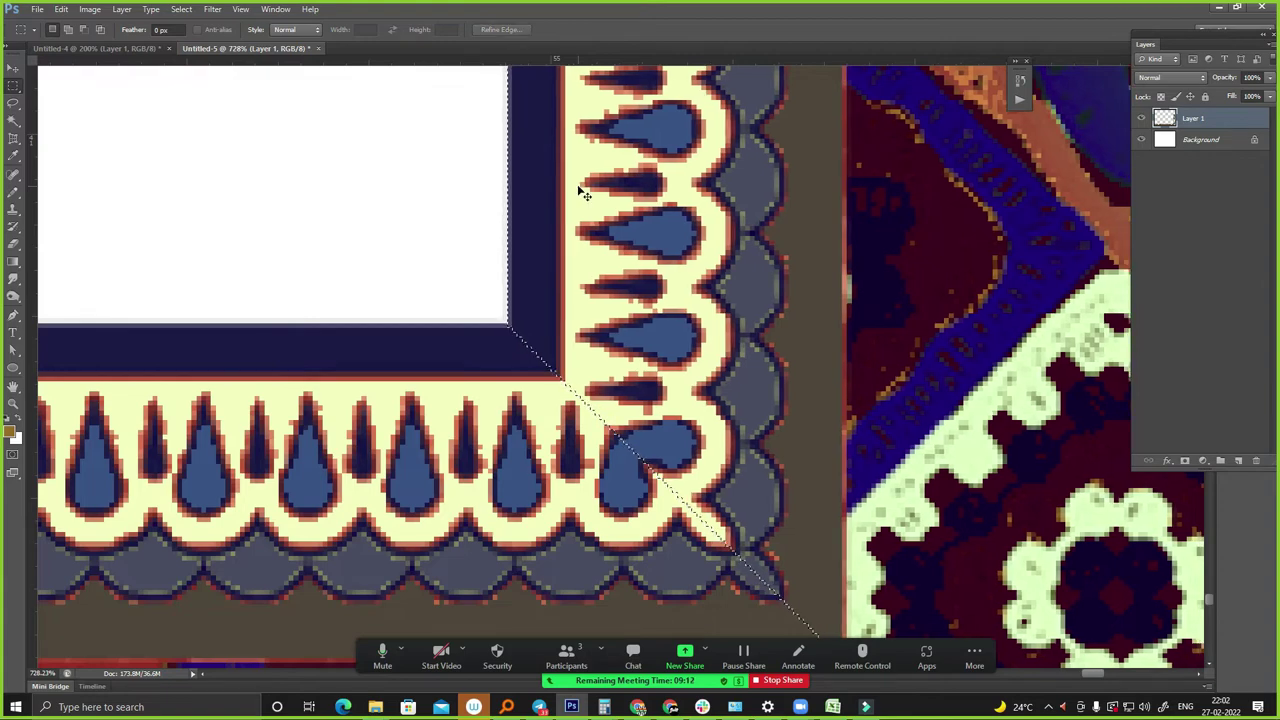
key(ctrl+minus)
key(ctrl+minus)
key(ctrl+minus)
key(ctrl+minus)
key(ctrl+minus)
key(ctrl+minus)
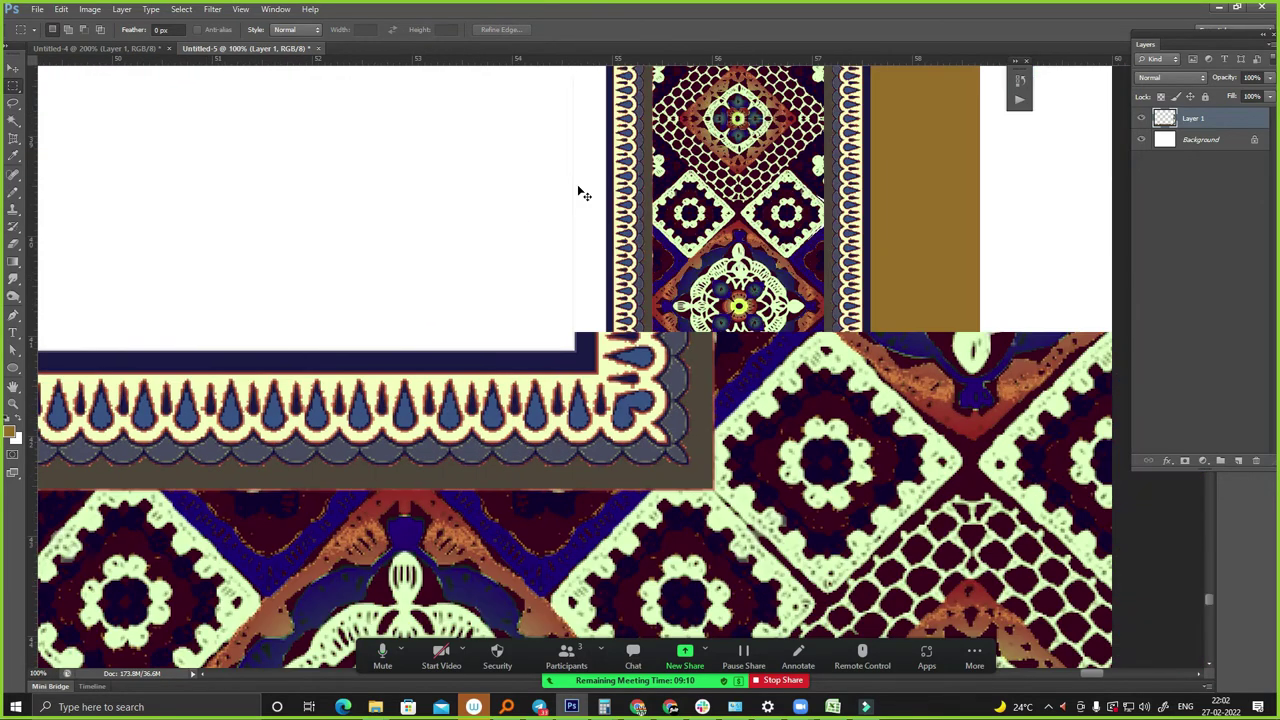
key(ctrl+minus)
key(ctrl+minus)
key(ctrl+minus)
key(ctrl+minus)
key(ctrl+minus)
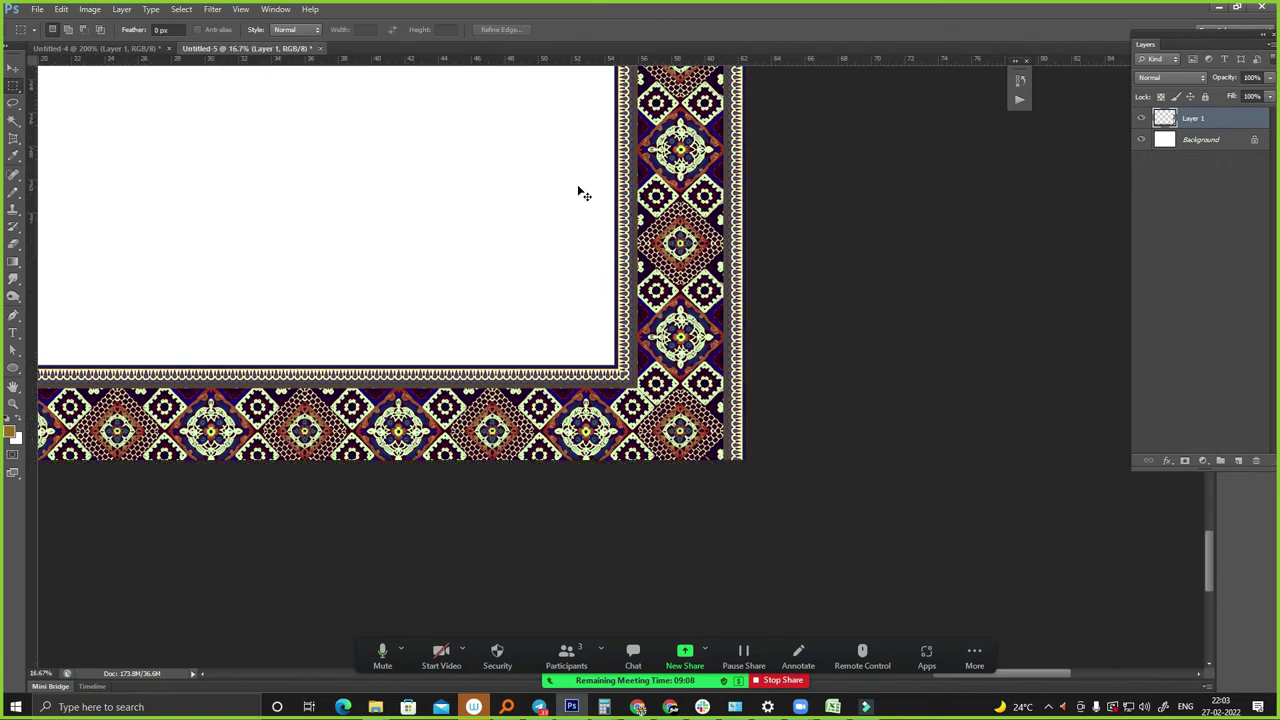
key(ctrl+minus)
key(ctrl+minus)
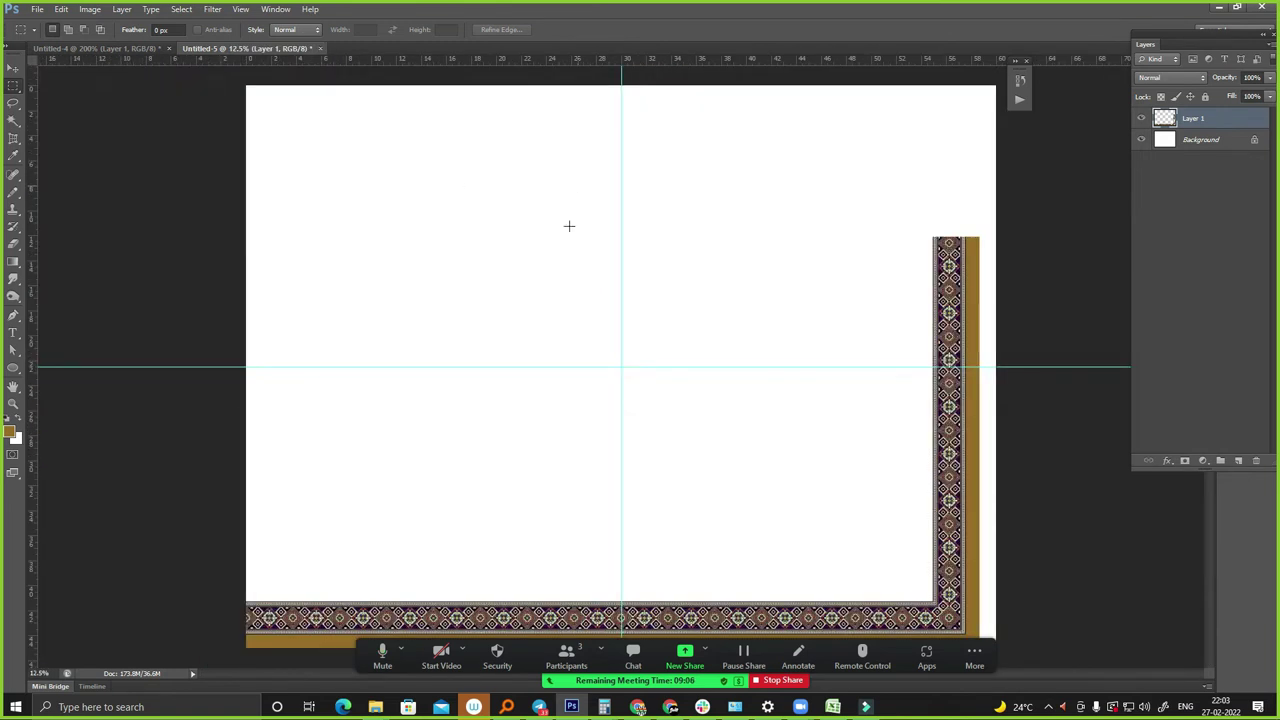
- Magic Wand the lace border and Free Transform it right until flush with the canvas edge
scroll(914, 277, right, 3)
key(ctrl+plus)
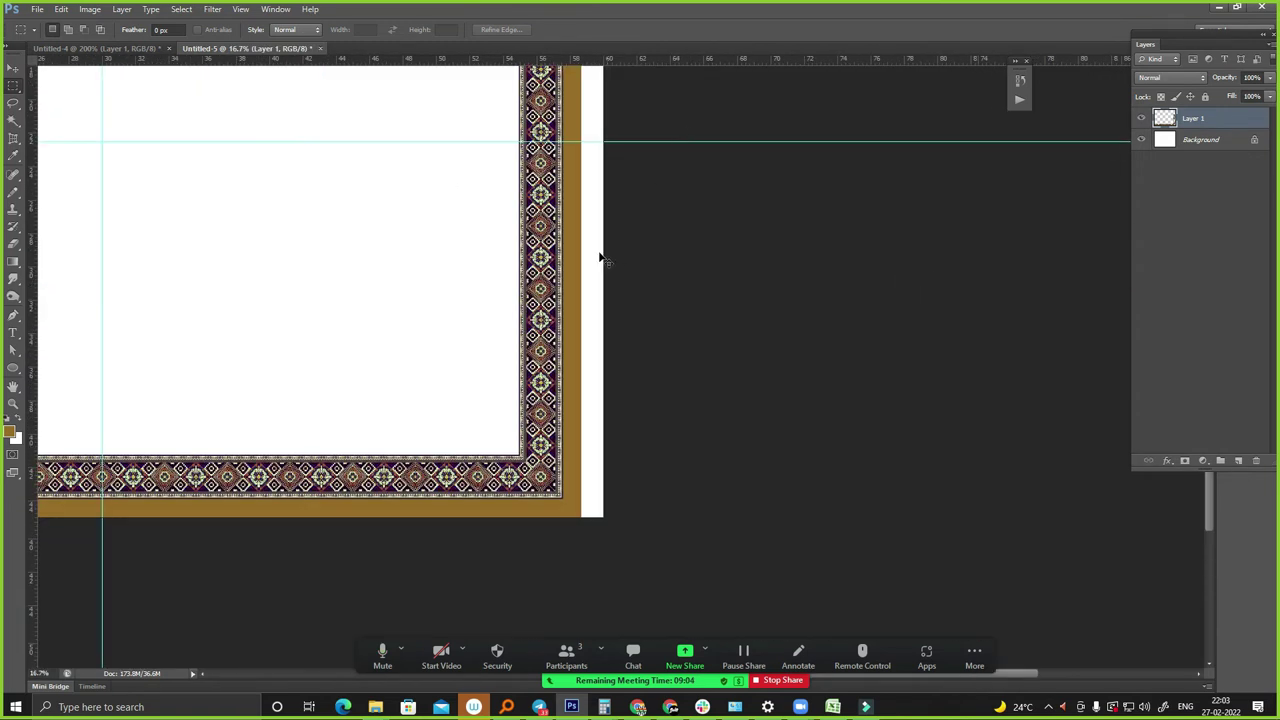
key(w)
drag(402, 166, 693, 515)
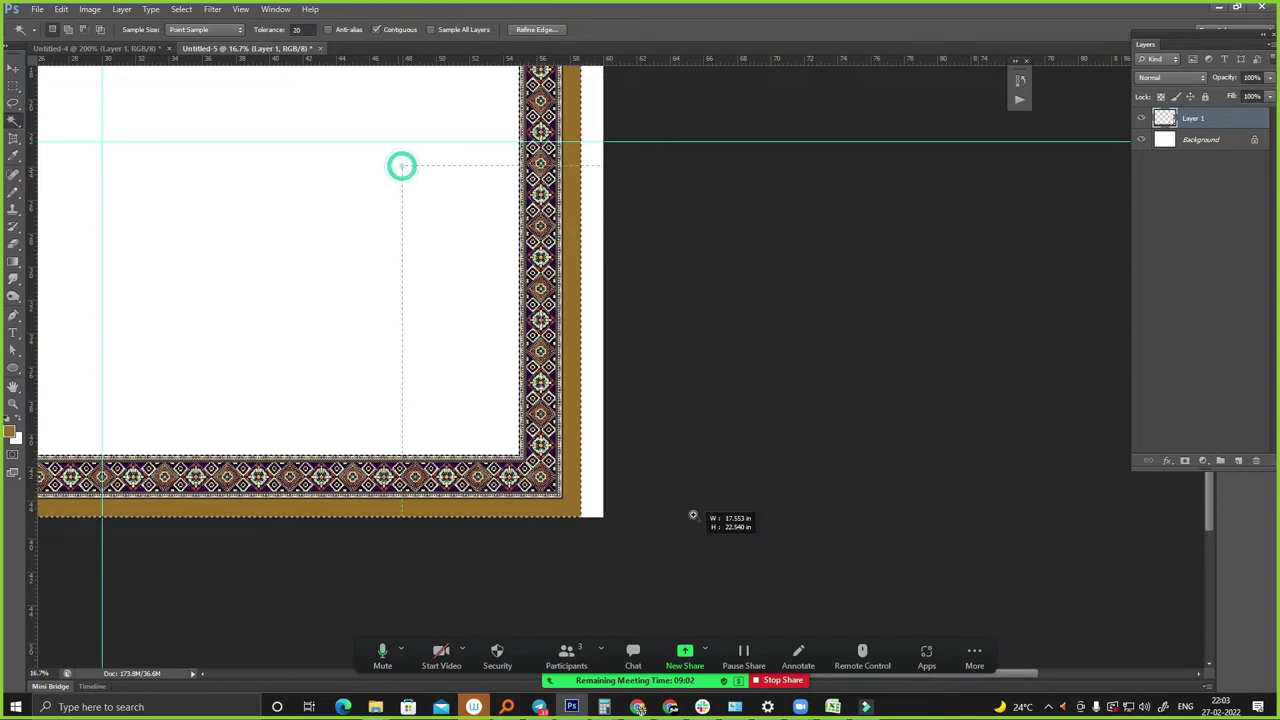
scroll(649, 363, up, 2)
key(ctrl+t)
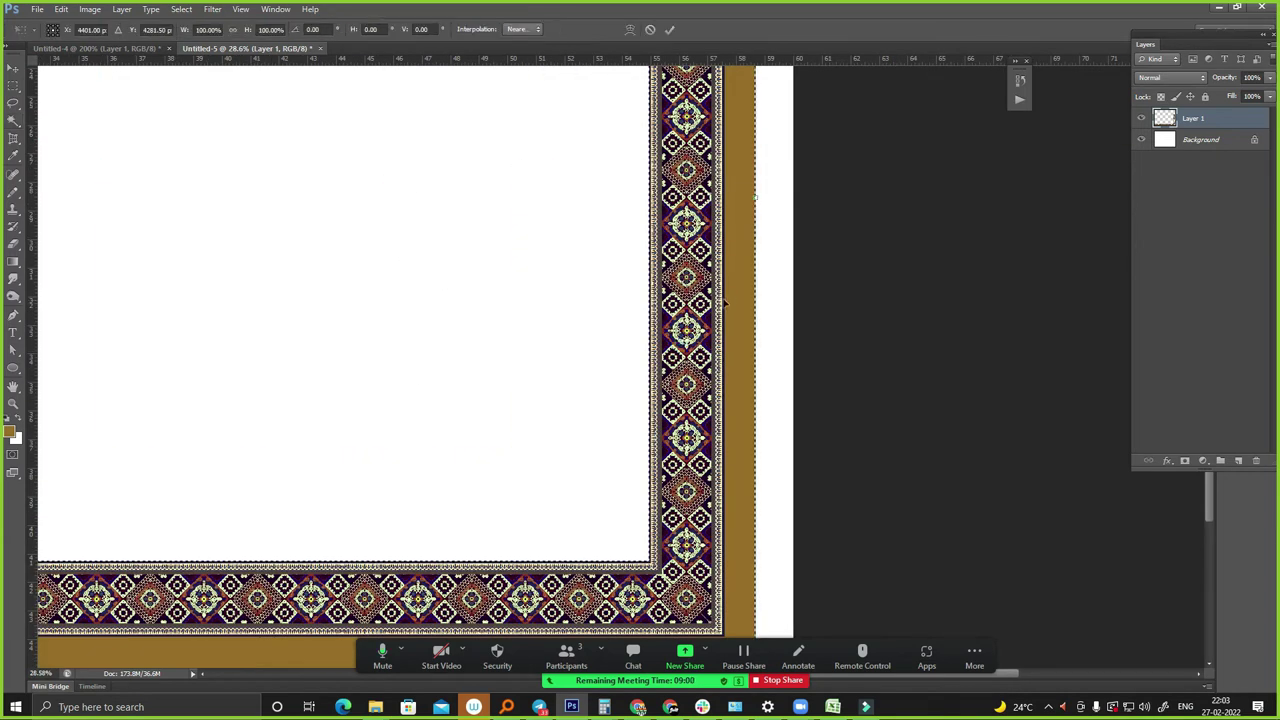
drag(725, 303, 756, 300)
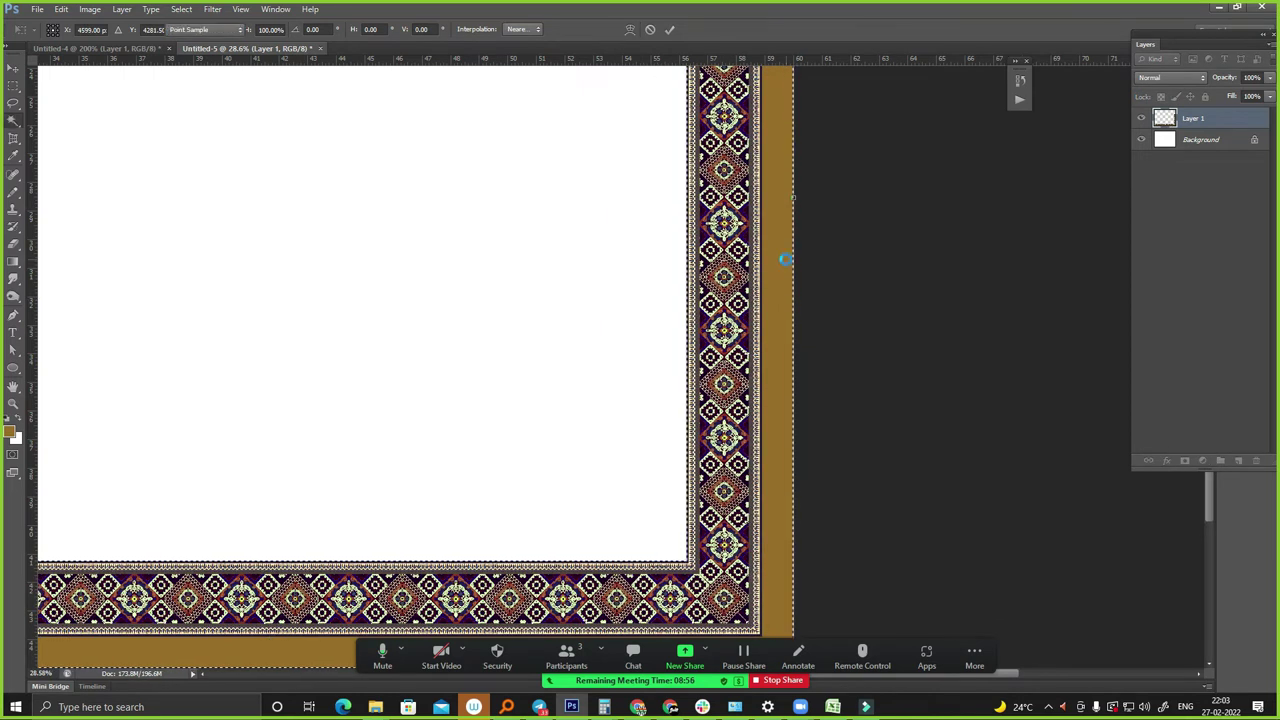
key(Return)
key(ctrl+minus)
key(ctrl+minus)
key(ctrl+minus)
key(ctrl+d)
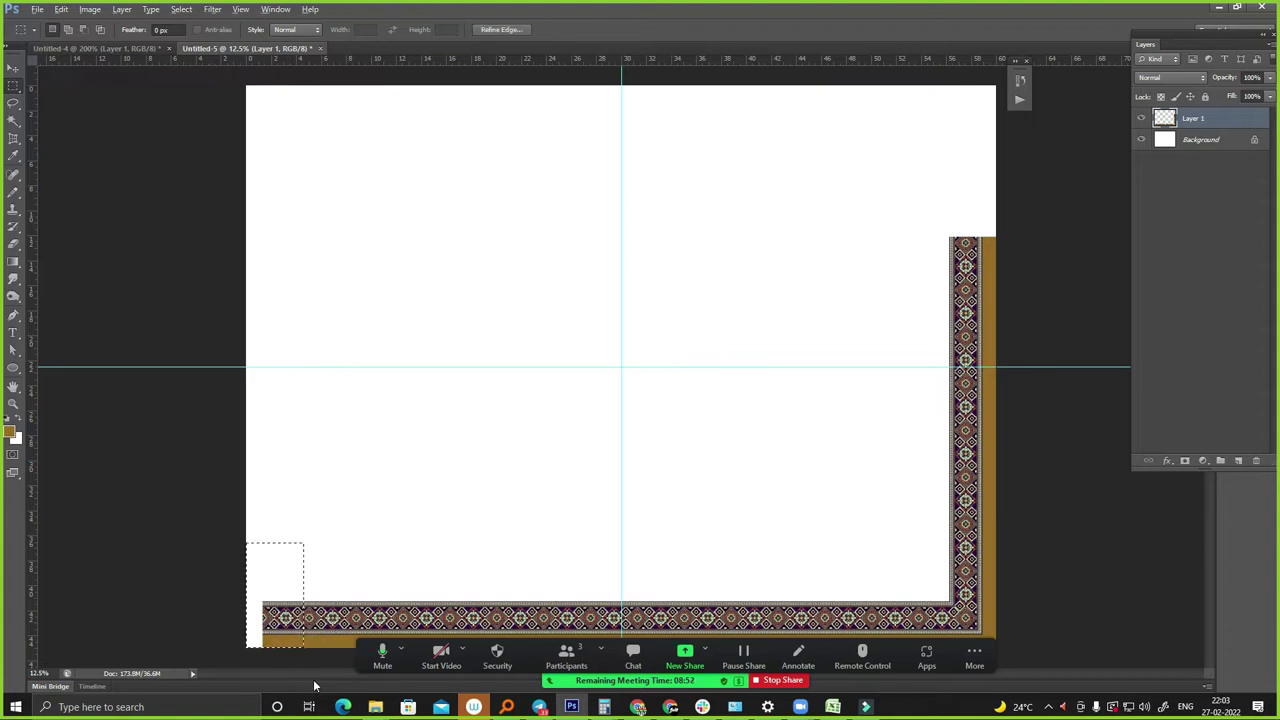
- Apply Filter > Other > Offset with Horizontal 4500 and Wrap Around to the border
key(alt+t)
key(Up)
key(Up)
key(Up)
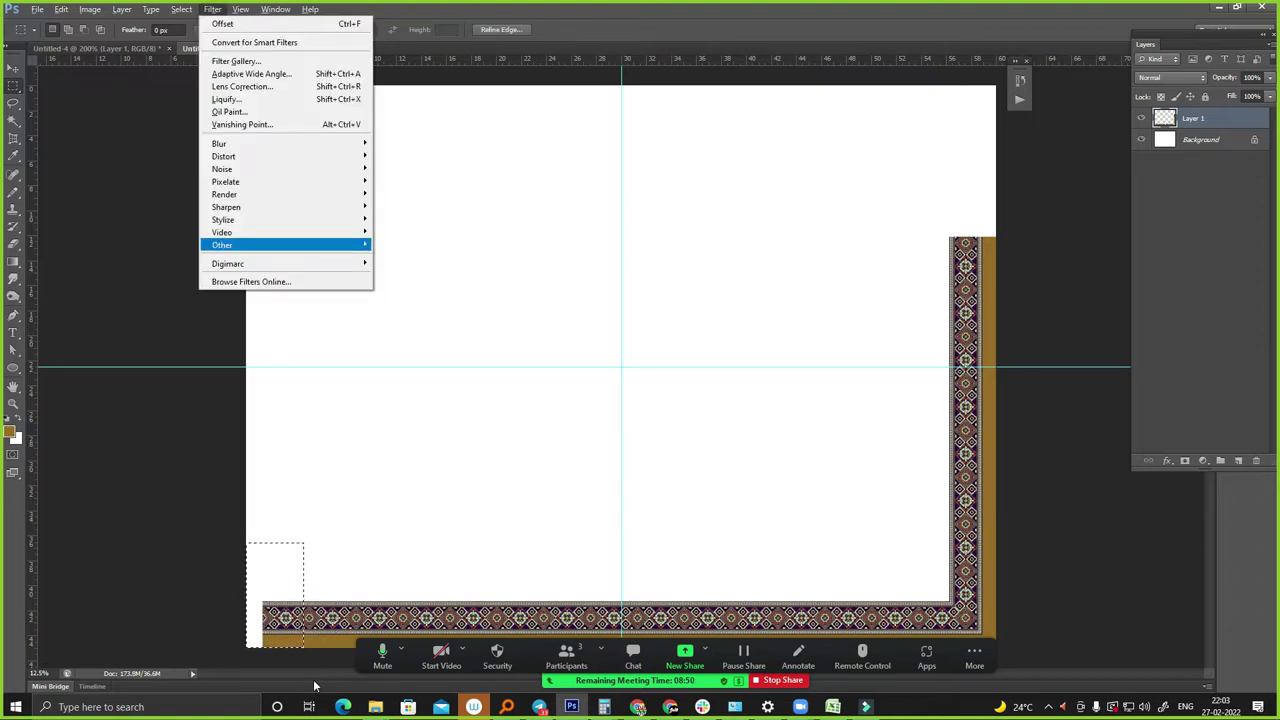
key(Right)
key(Up)
key(Return)
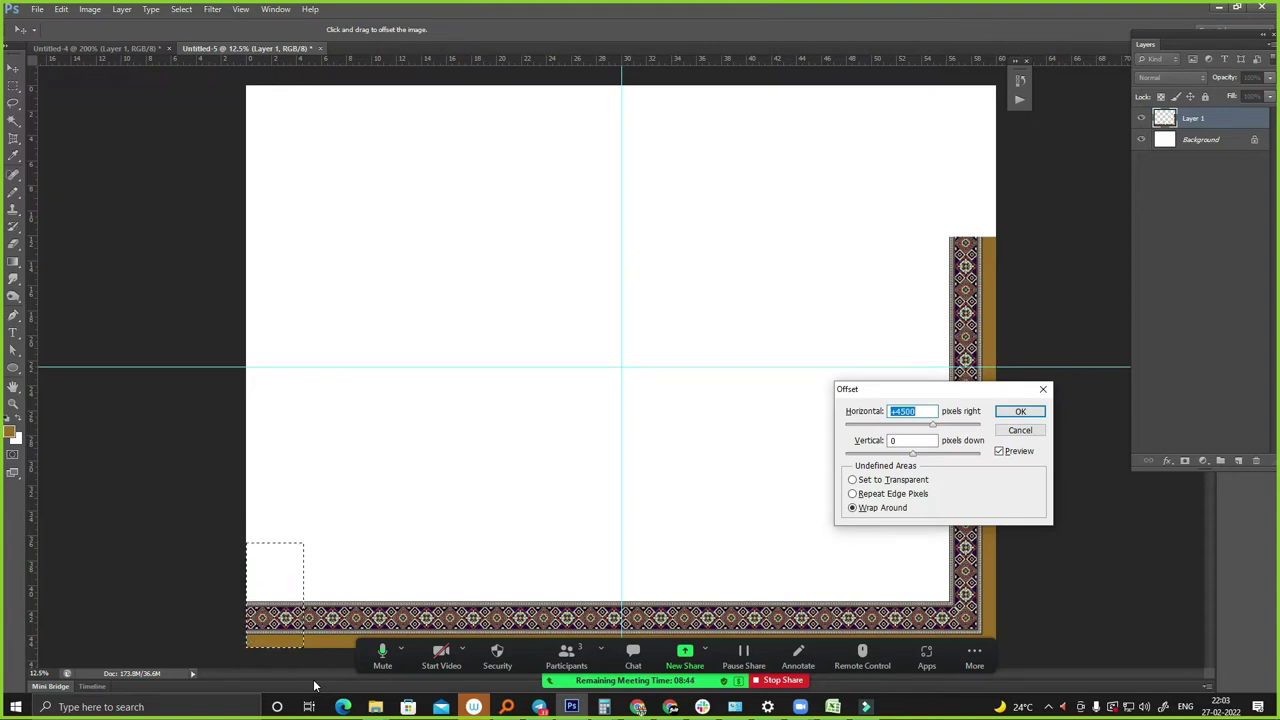
key(Return)
key(ctrl+d)
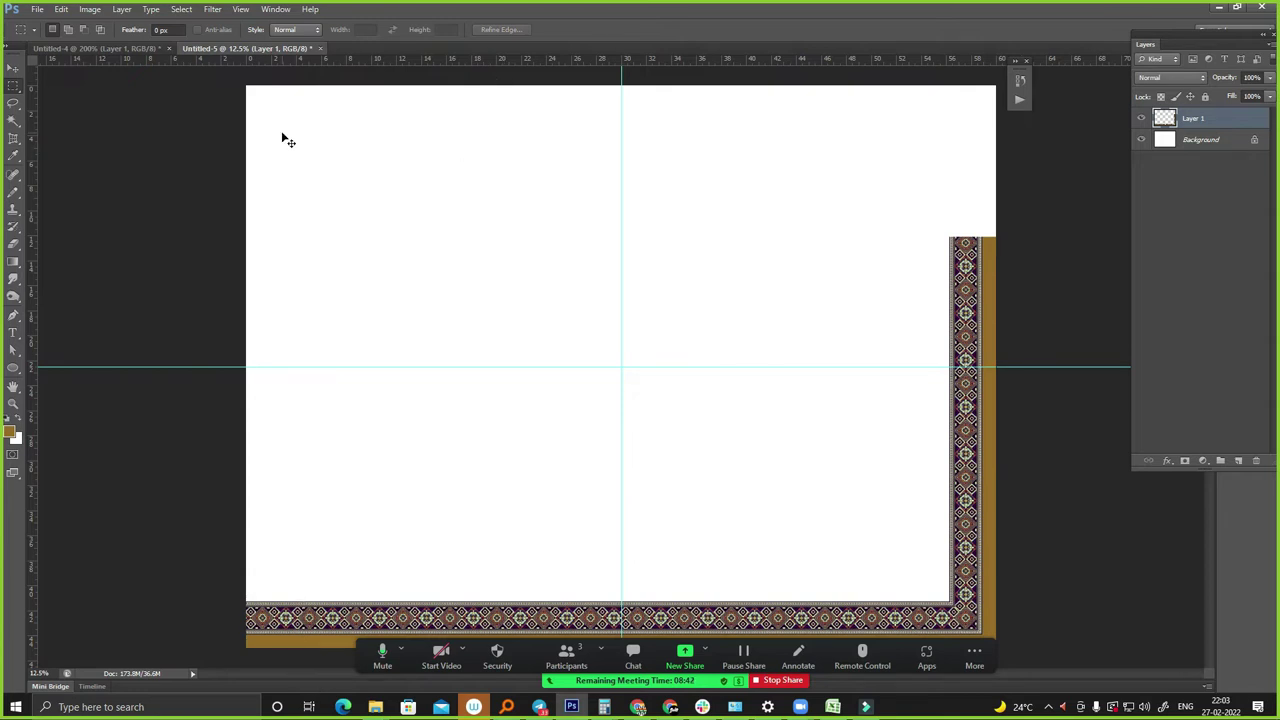
key(ctrl+minus)
- Marquee the right lace strip above the centre guide and delete it
drag(772, 298, 909, 414)
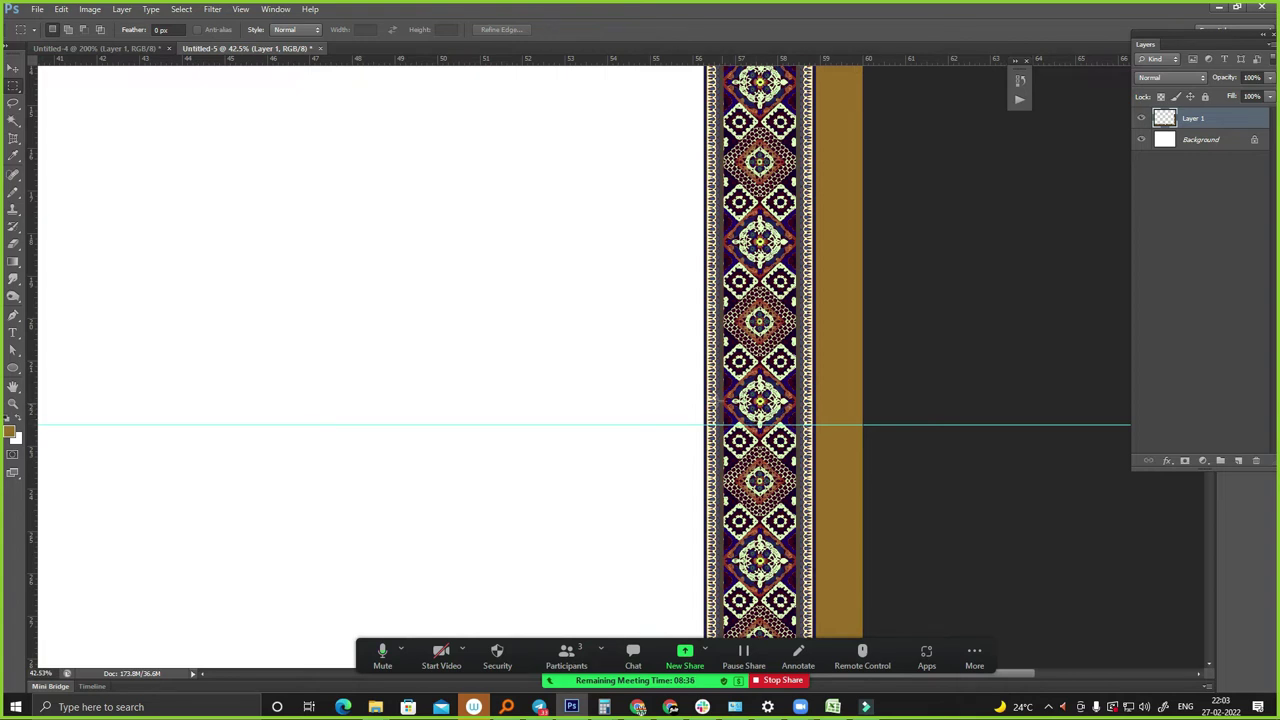
drag(682, 398, 828, 424)
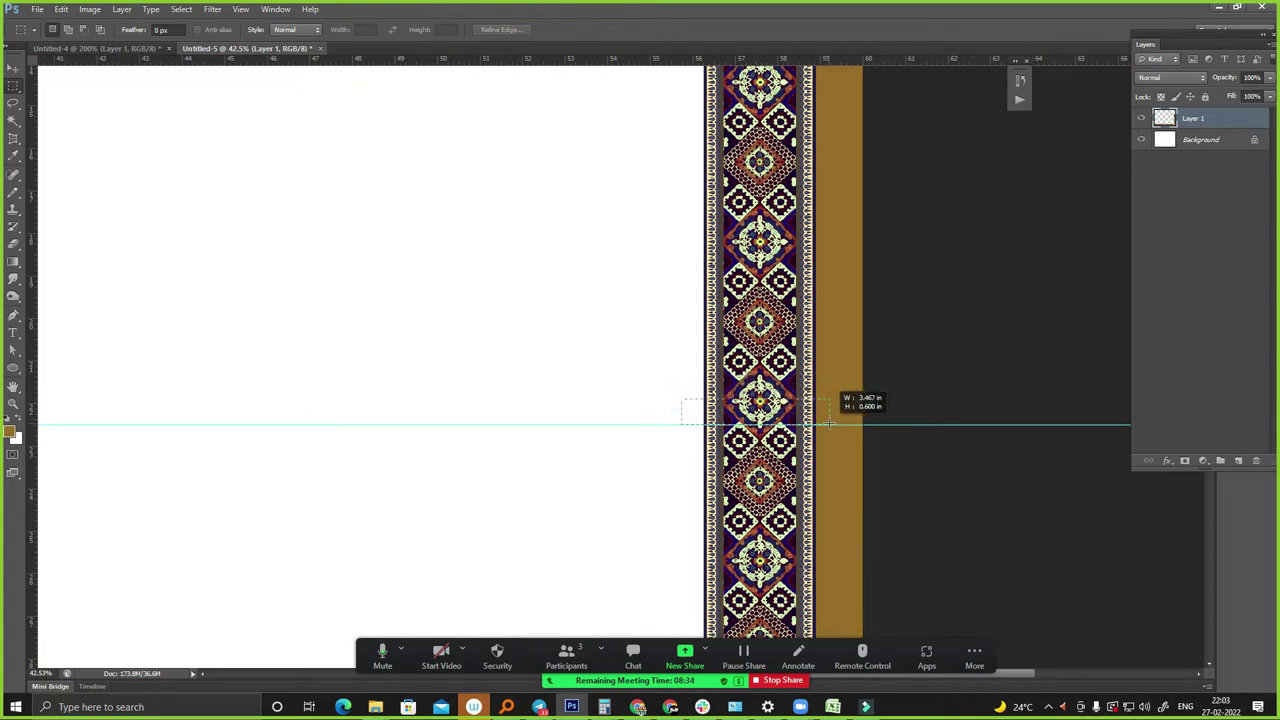
drag(828, 424, 690, 342)
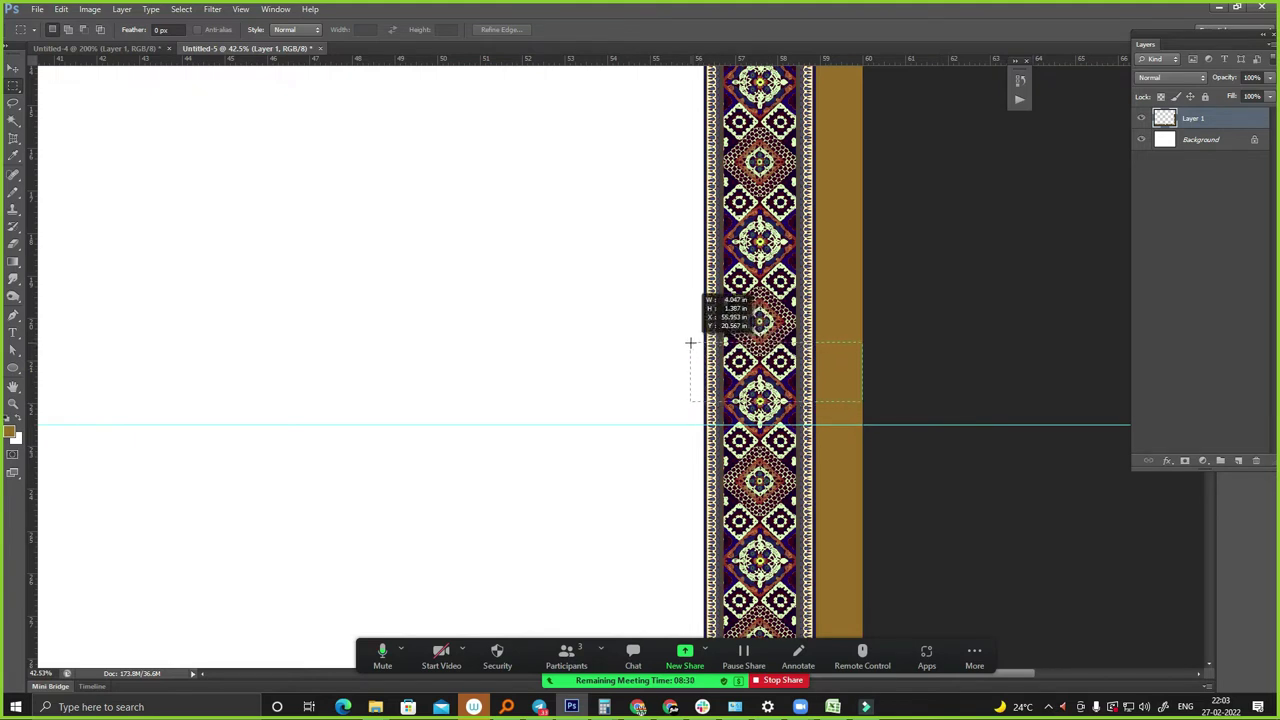
mouse_move(683, 342)
mouse_down()
mouse_move(658, 10)
mouse_move(628, 17)
mouse_up()
key(ctrl+minus)
key(ctrl+minus)
key(ctrl+minus)
key(ctrl+minus)
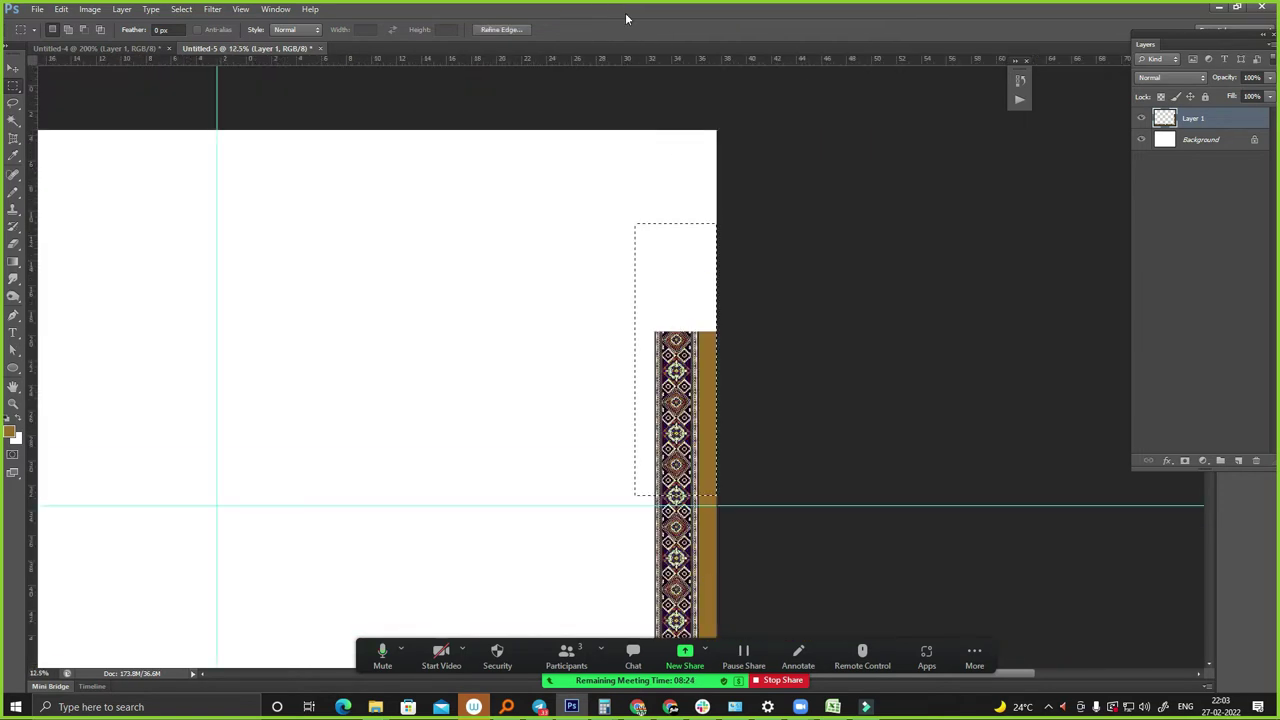
key(ctrl+minus)
key(Delete)
click(731, 251)
- Magic Wand the remaining strip and transform its top edge down onto the centre guide
key(ctrl+plus)
drag(576, 217, 808, 543)
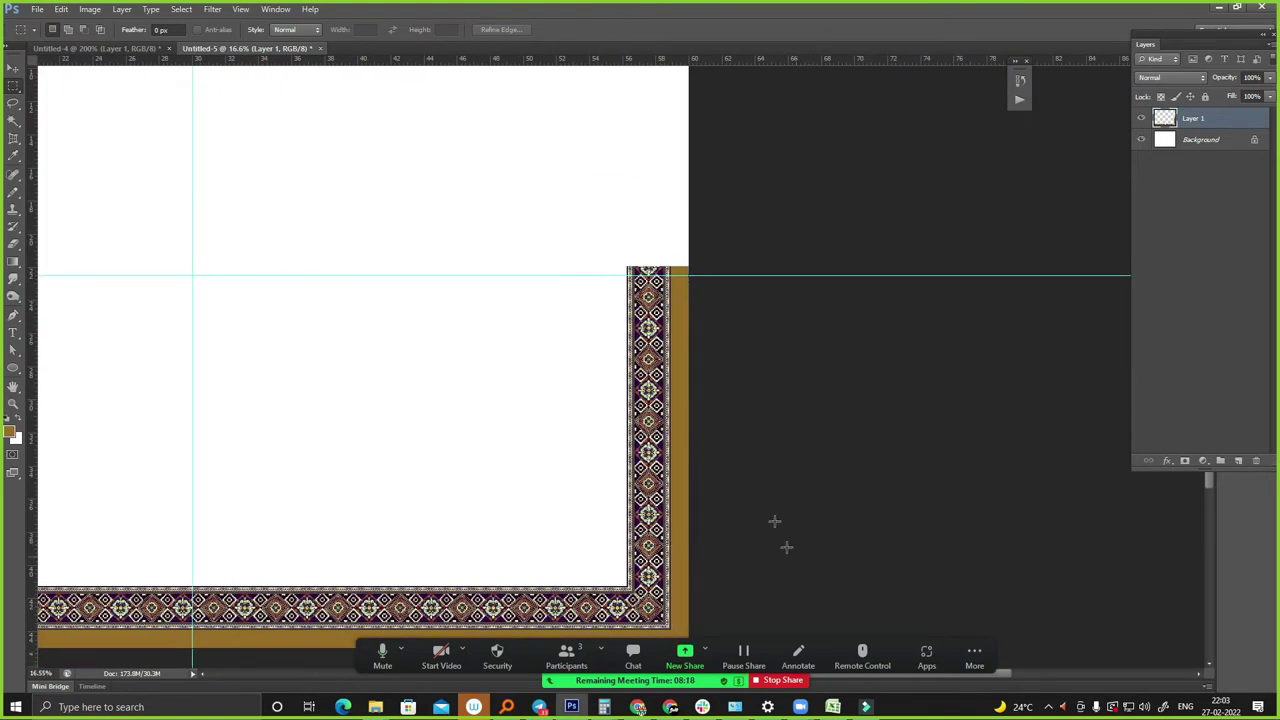
key(w)
click(640, 235)
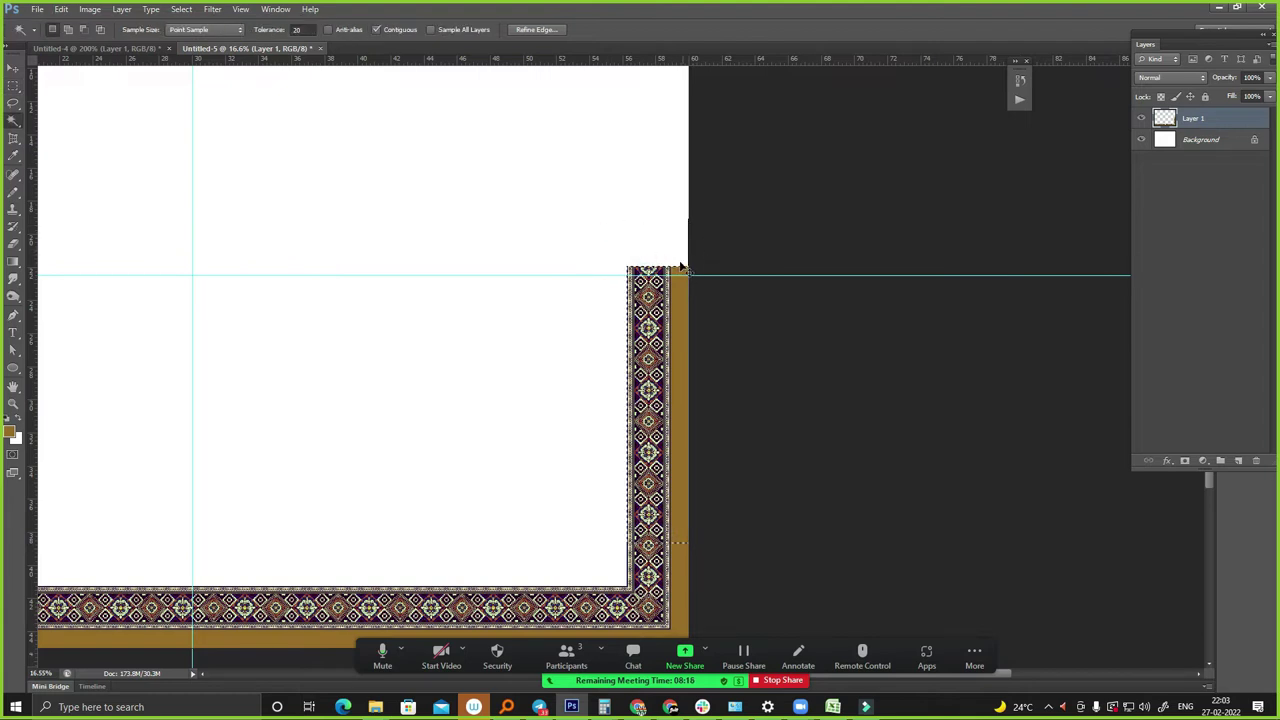
key(ctrl+t)
drag(659, 266, 659, 274)
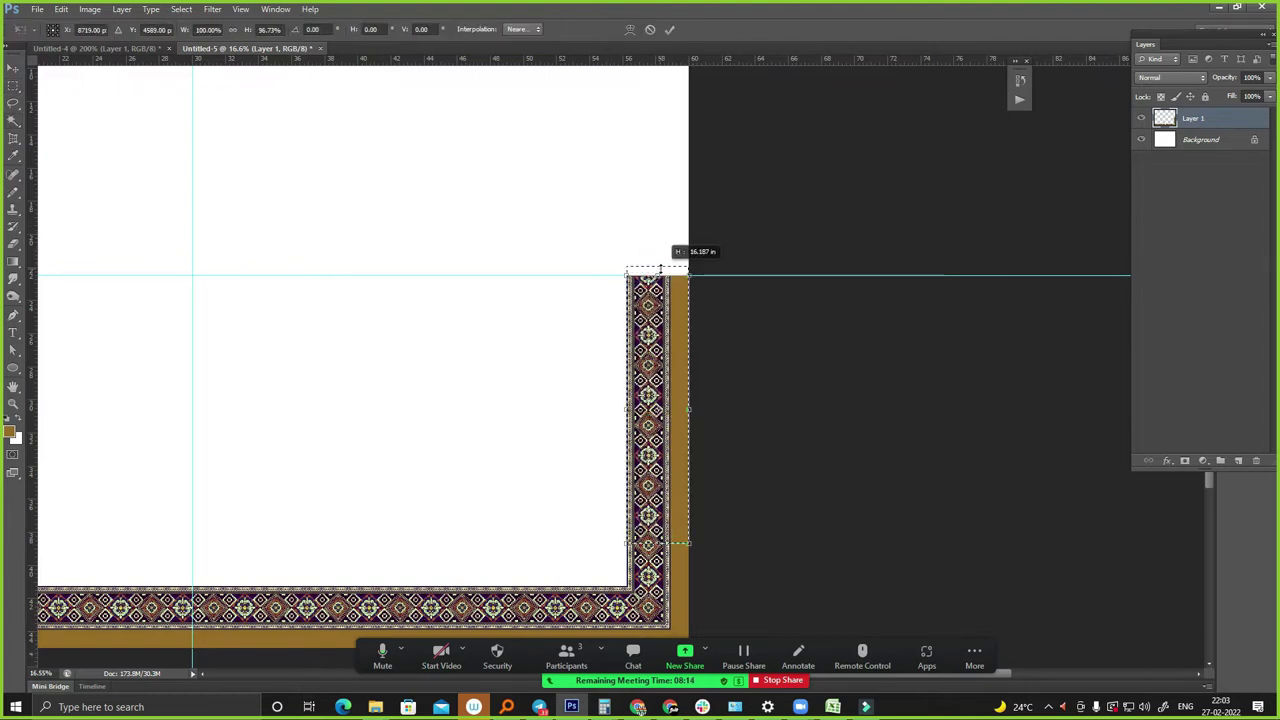
key(Return)
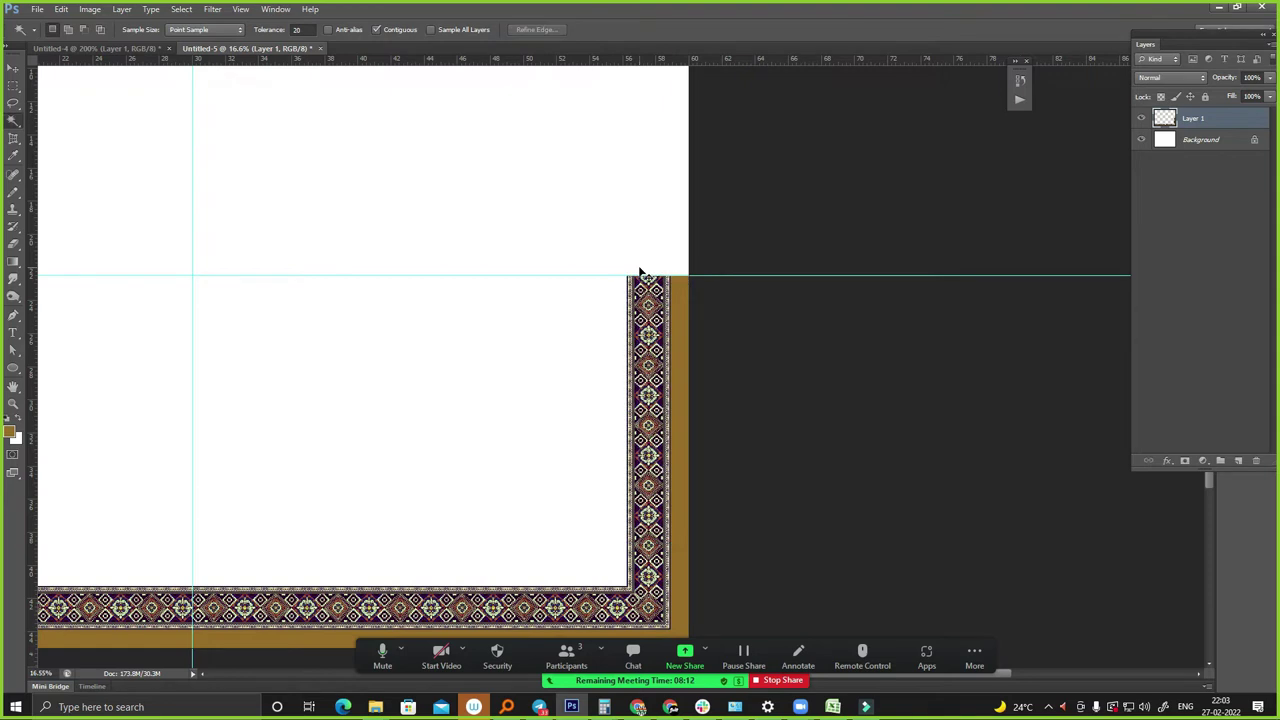
key(ctrl+minus)
key(ctrl+minus)
click(772, 532)
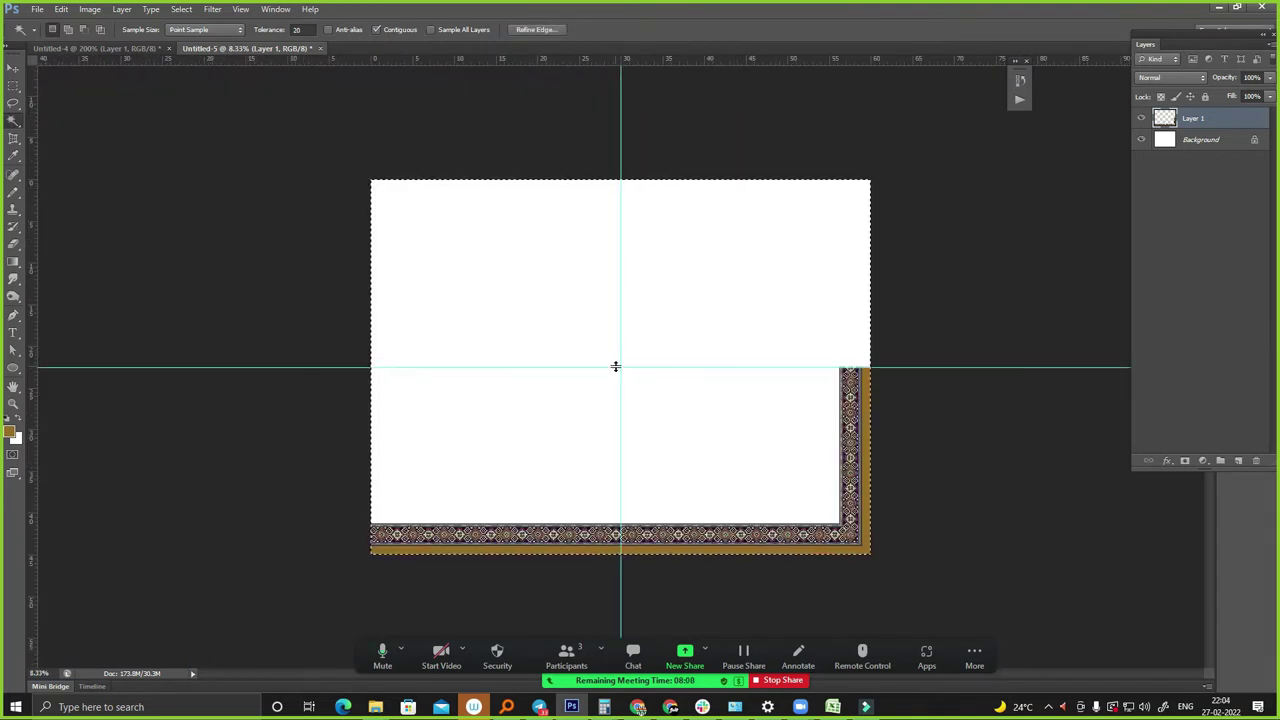
- Copy the border to a new layer, flip it vertically about the centre line, and merge down
key(ctrl+j)
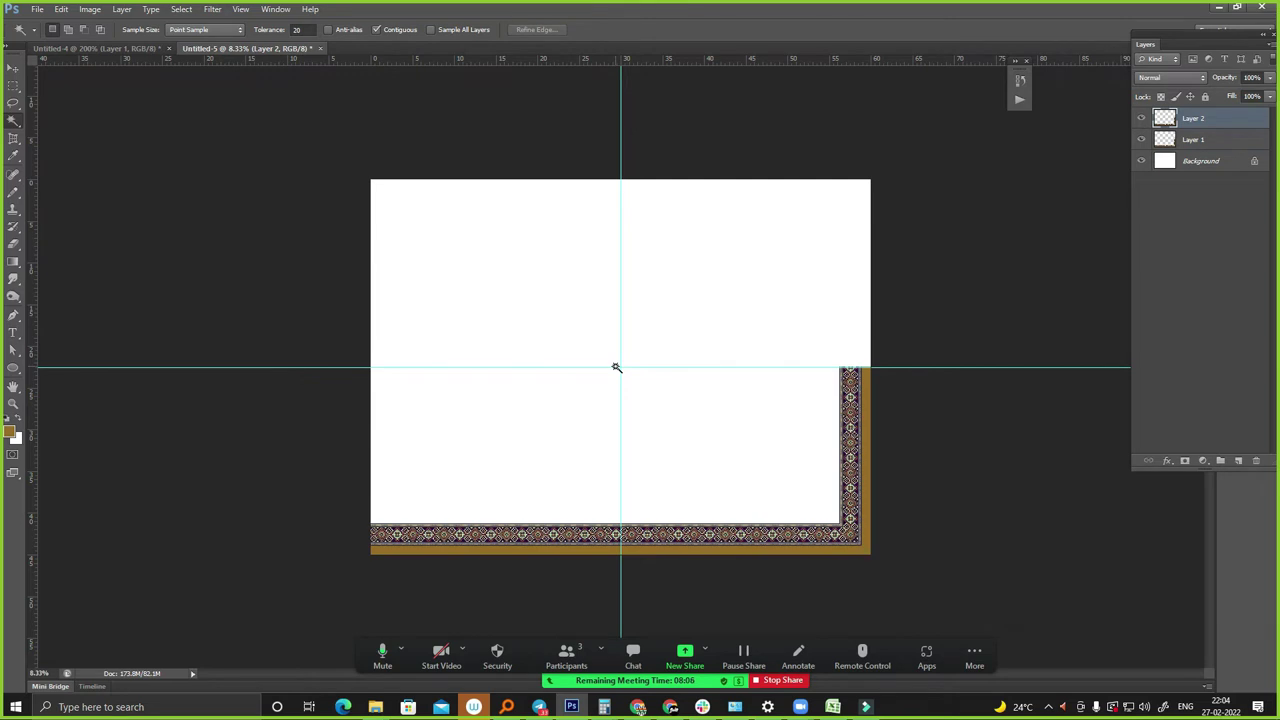
key(ctrl+t)
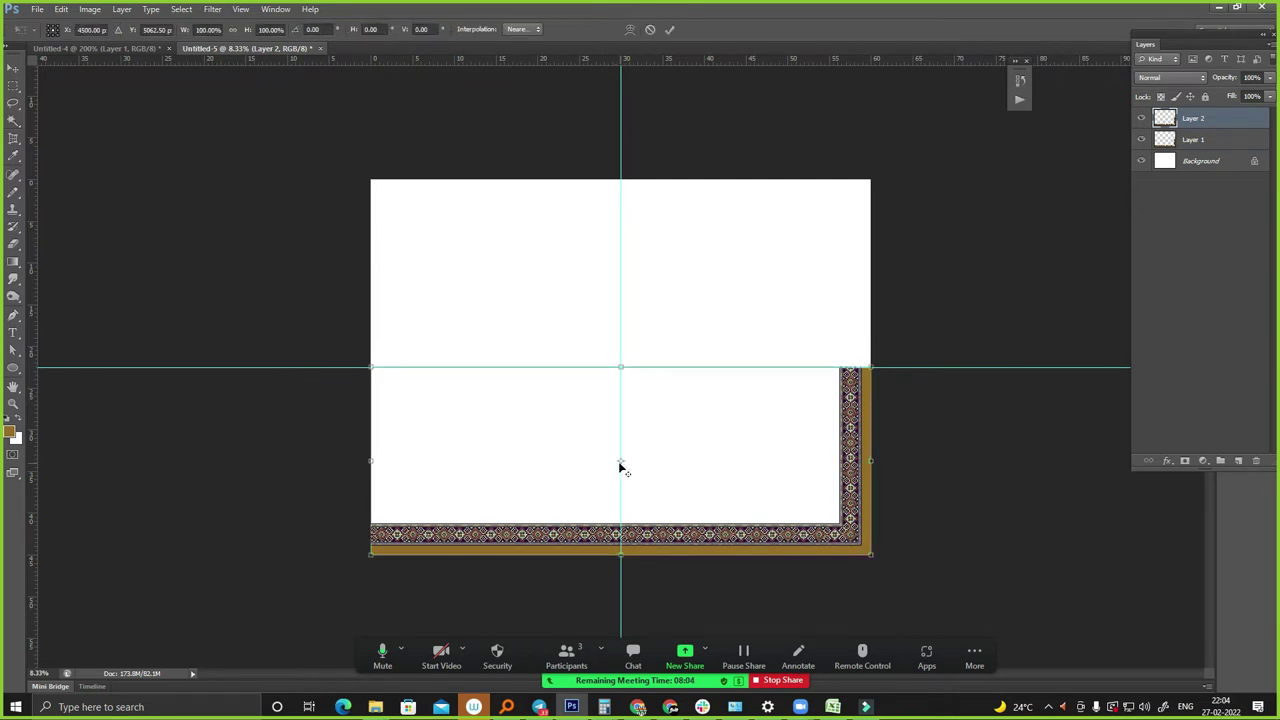
drag(620, 465, 621, 367)
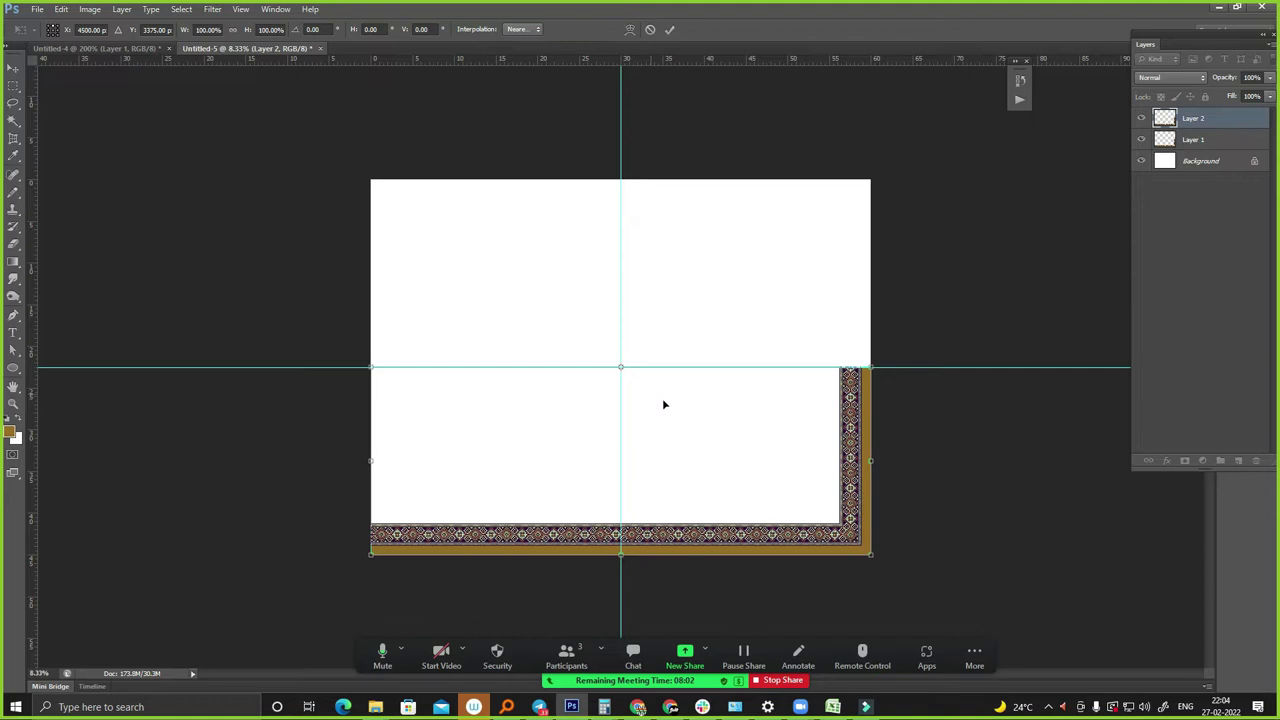
right_click(663, 402)
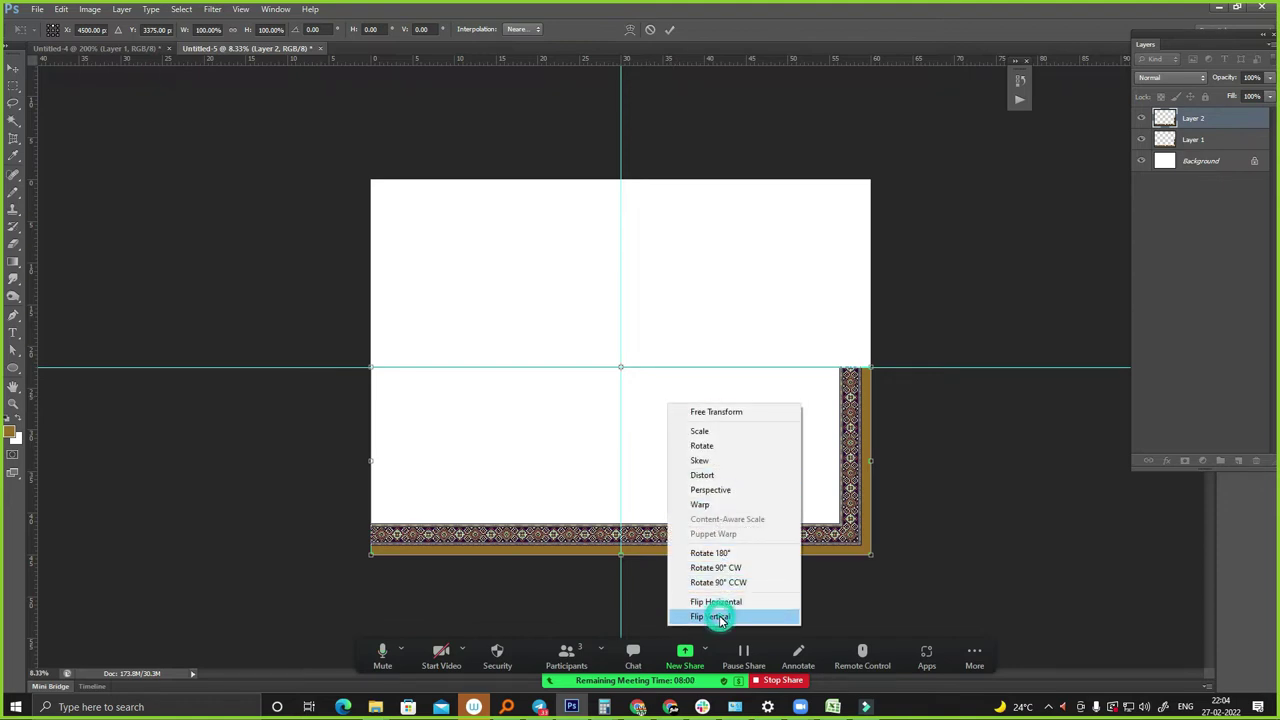
click(720, 618)
key(Return)
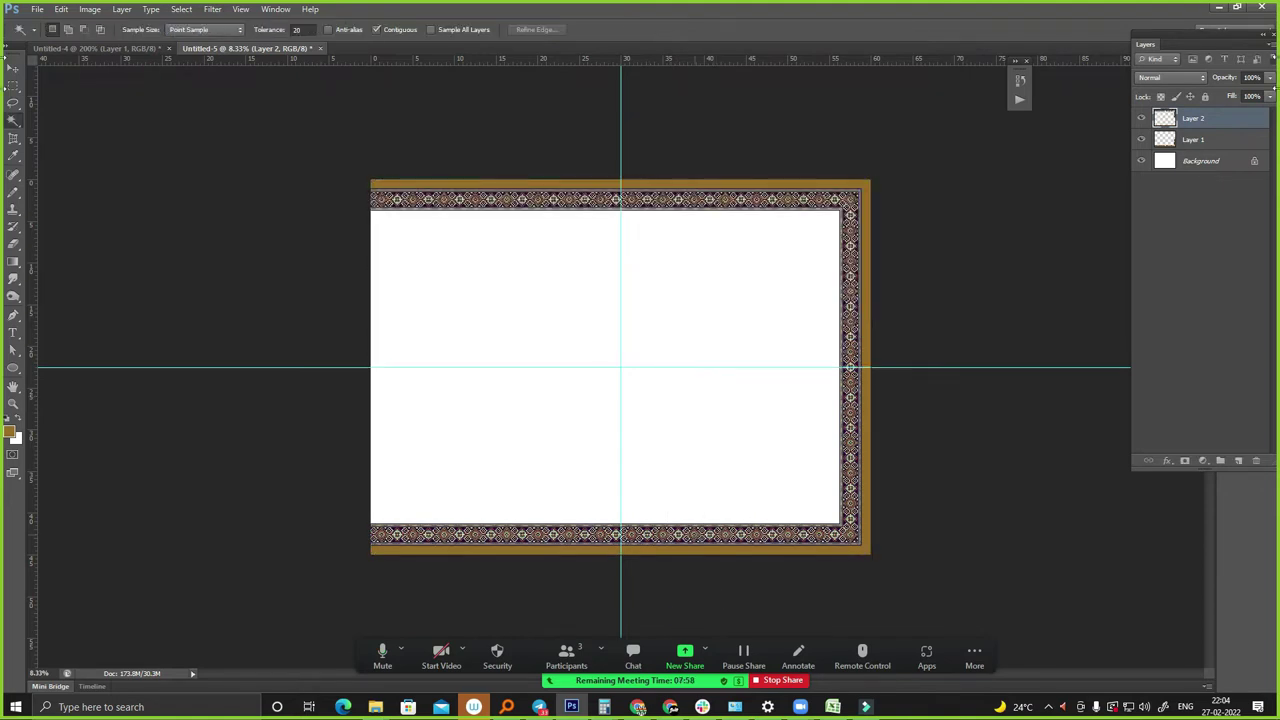
key(ctrl+e)
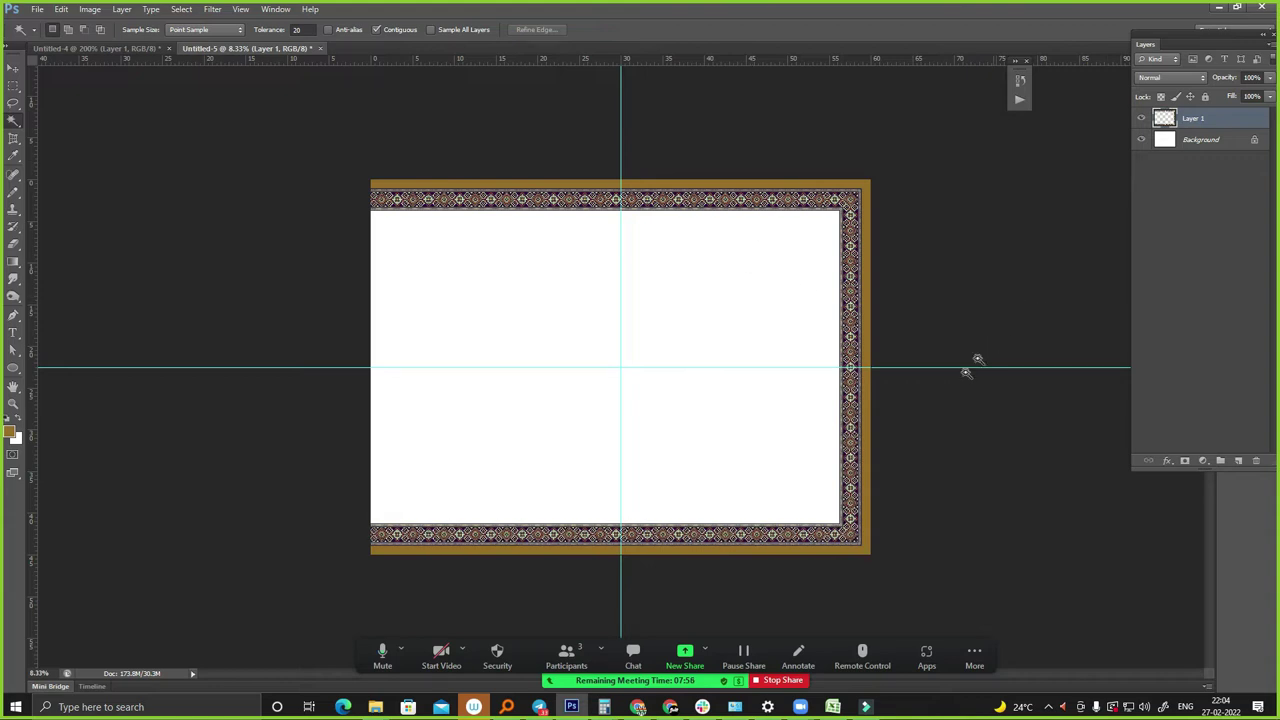
drag(800, 491, 838, 470)
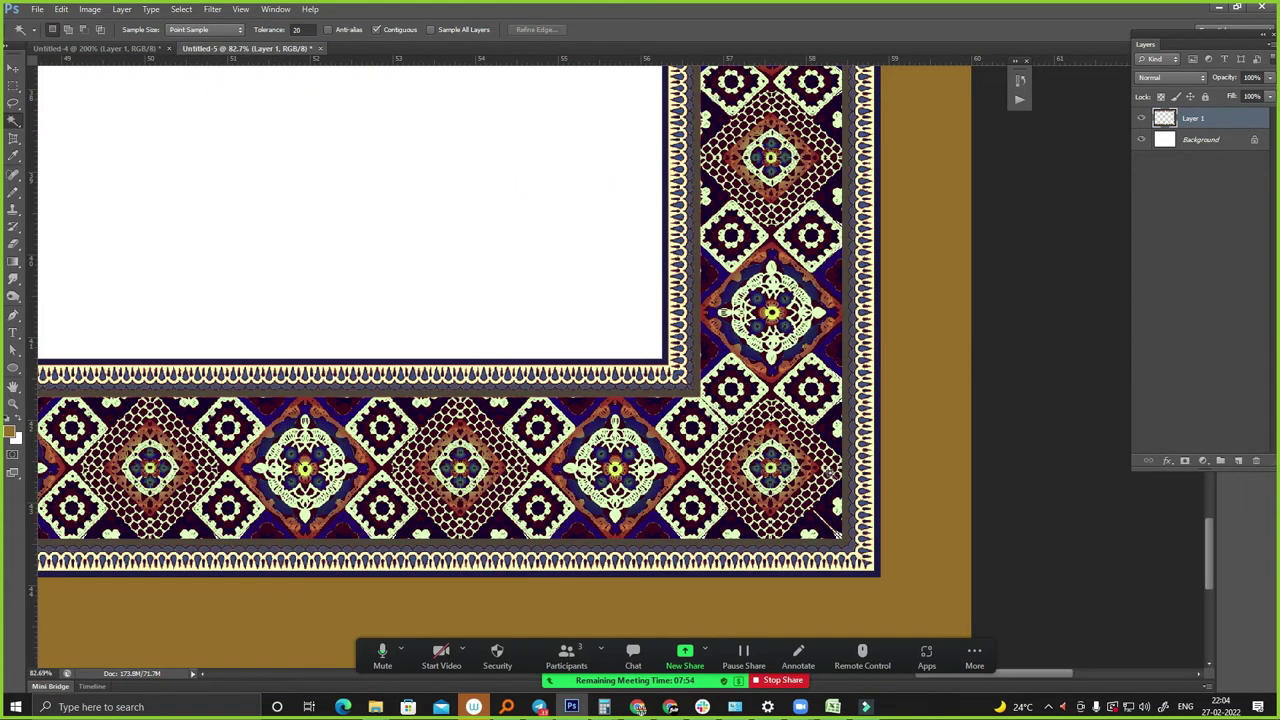
key(ctrl+minus)
key(ctrl+minus)
key(ctrl+minus)
key(ctrl+minus)
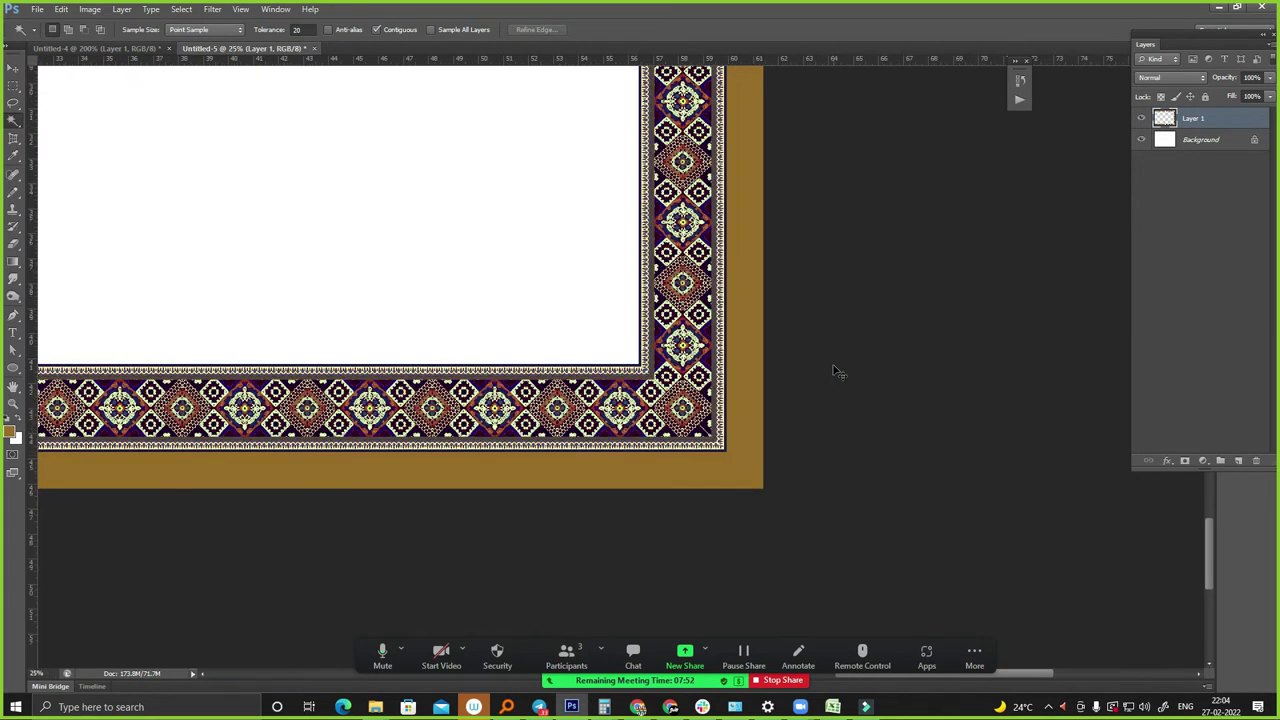
key(ctrl+minus)
mouse_move(640, 58)
mouse_down()
mouse_move(640, 140)
mouse_move(678, 269)
mouse_up()
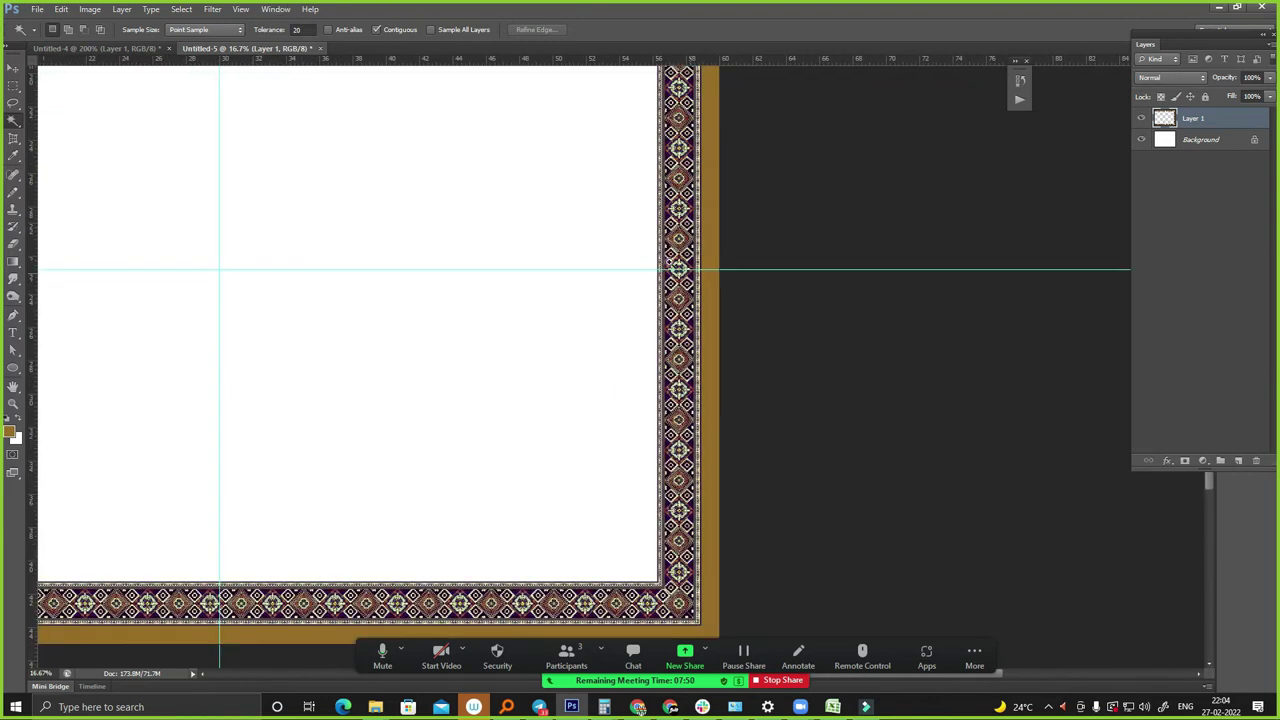
drag(732, 300, 706, 298)
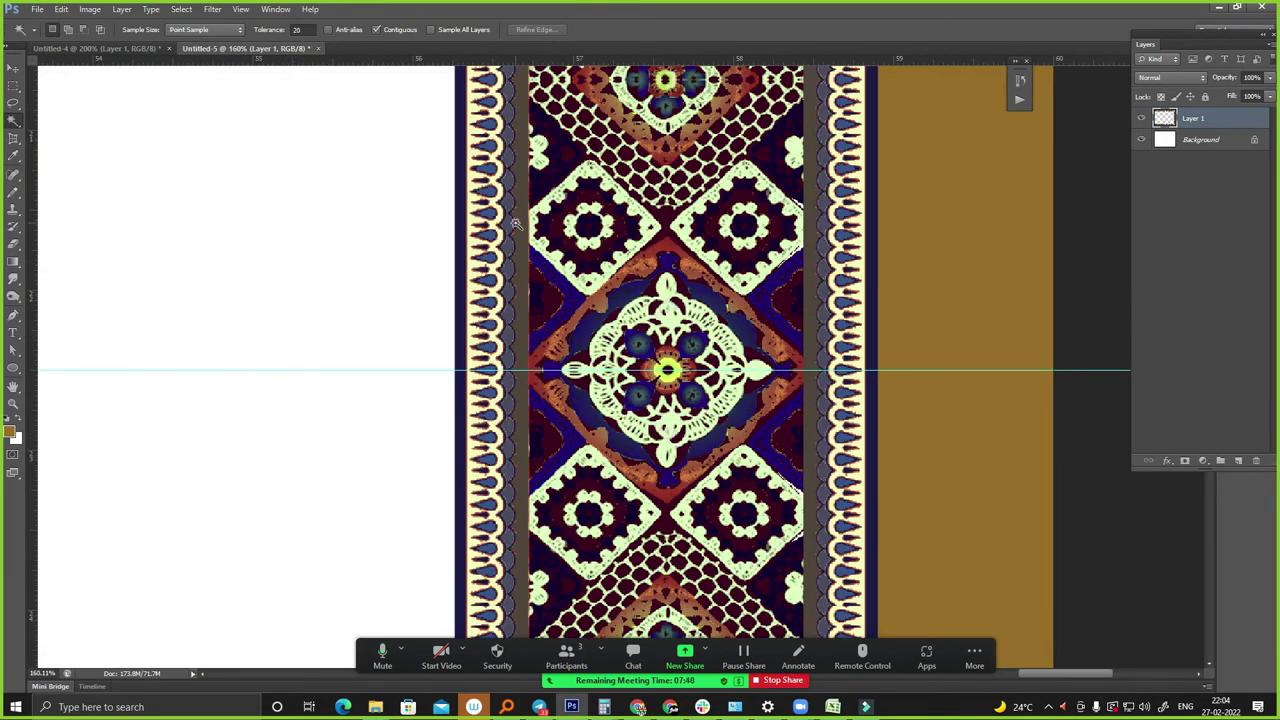
key(ctrl+minus)
key(ctrl+minus)
key(ctrl+minus)
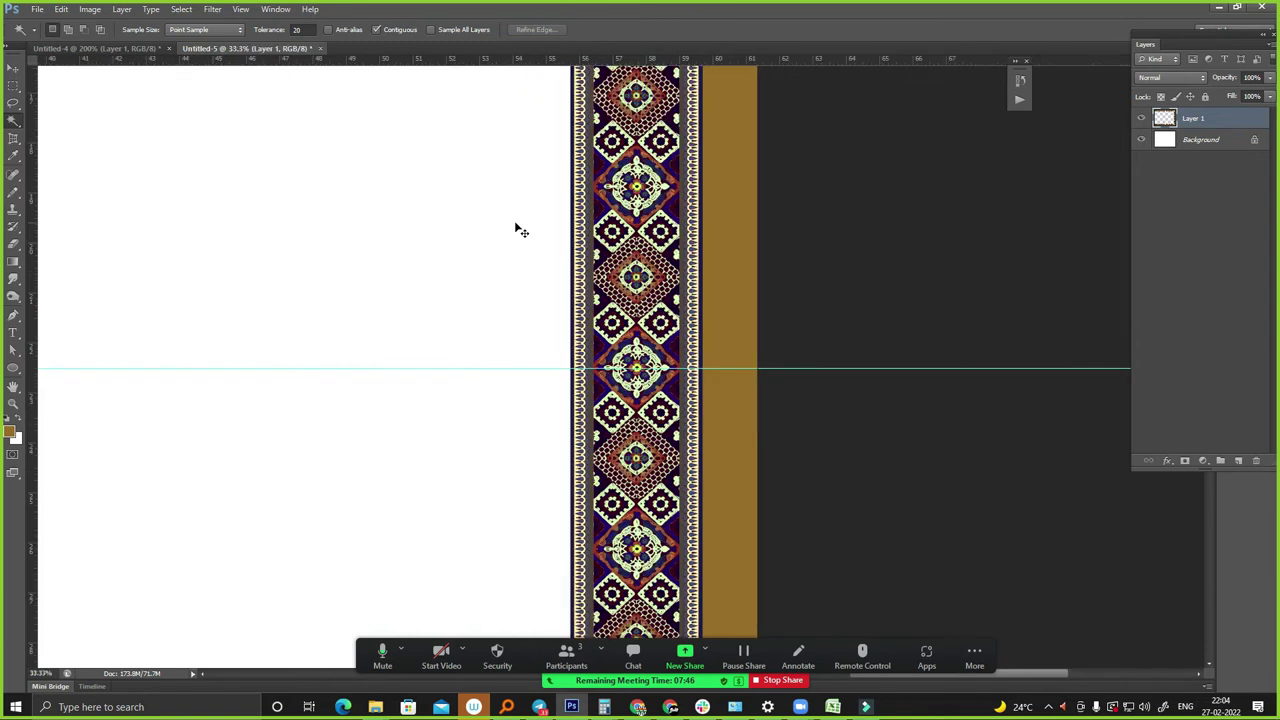
key(ctrl+minus)
key(ctrl+minus)
key(ctrl+minus)
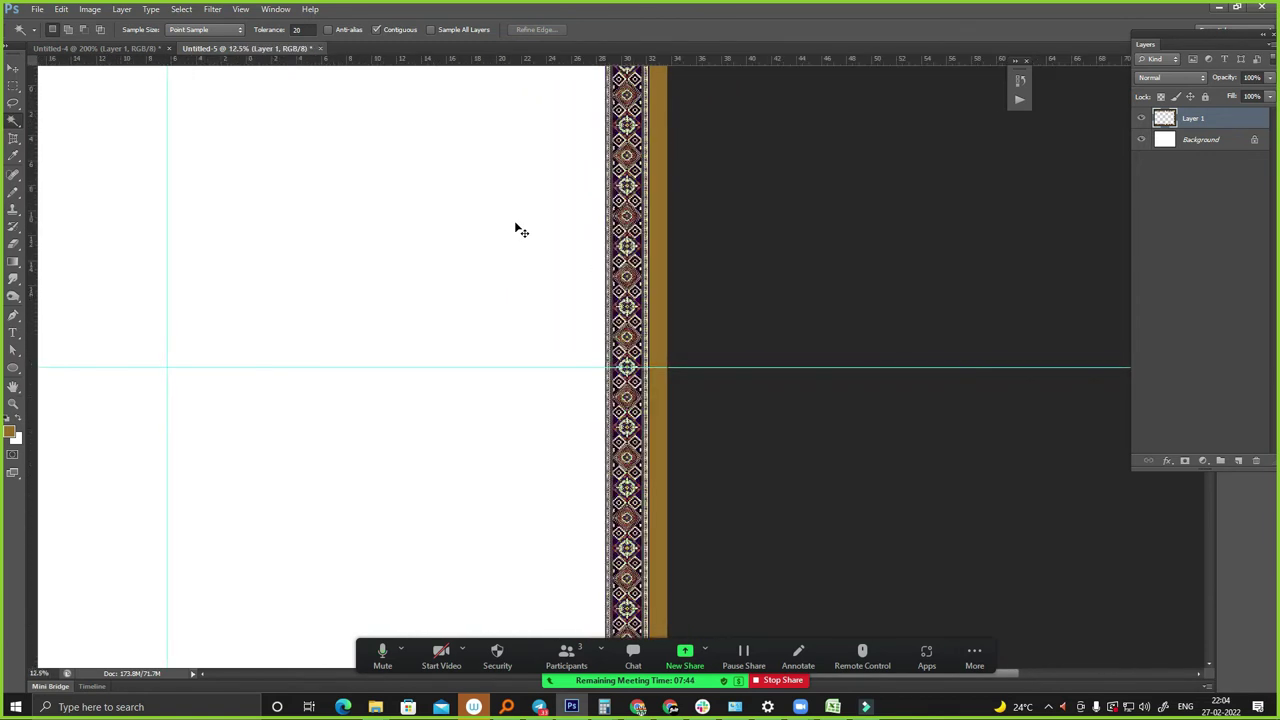
key(ctrl+minus)
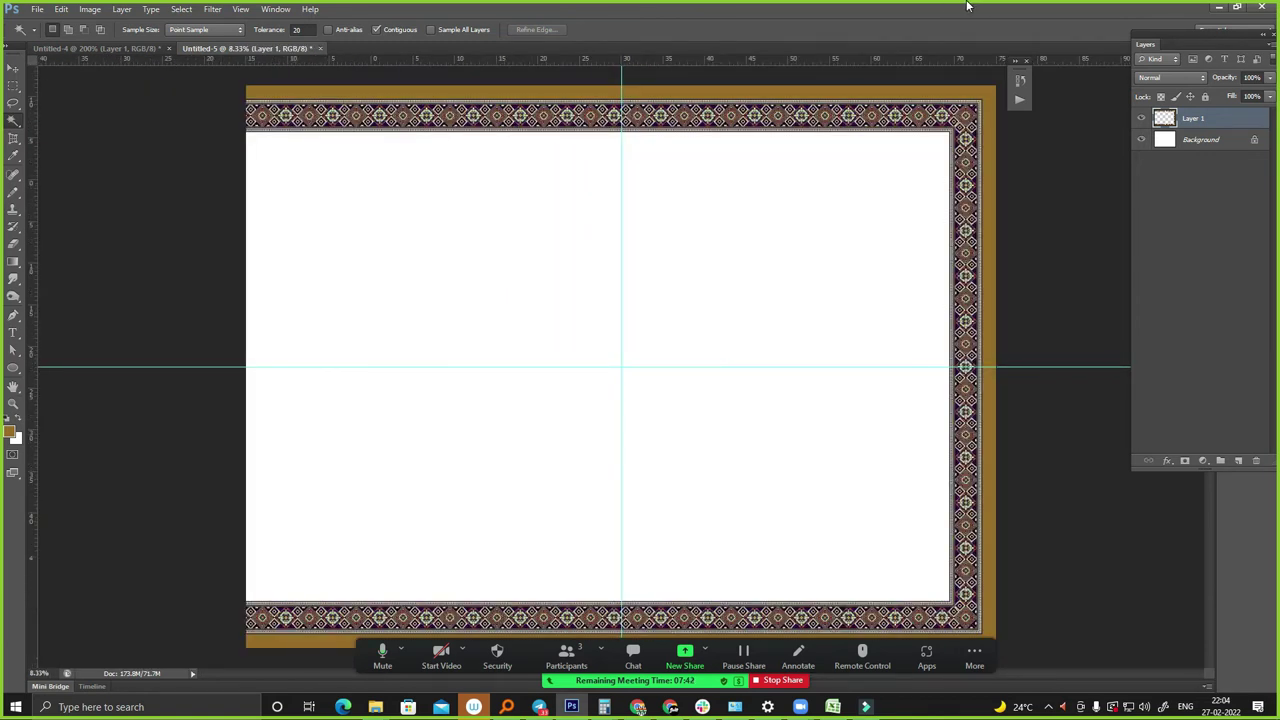
key(ctrl+minus)
key(m)
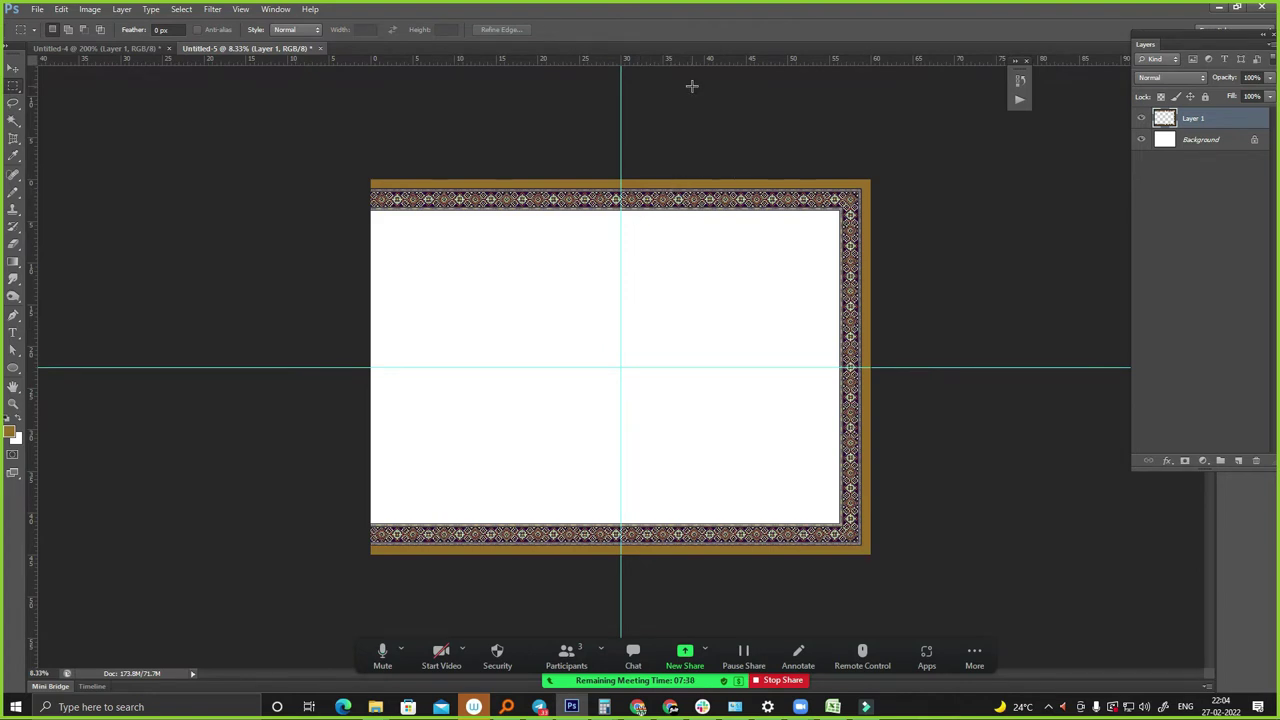
- Copy the right half of the border to a new layer and flip it horizontally around the centre guide
drag(627, 166, 934, 591)
key(ctrl+j)
key(ctrl+t)
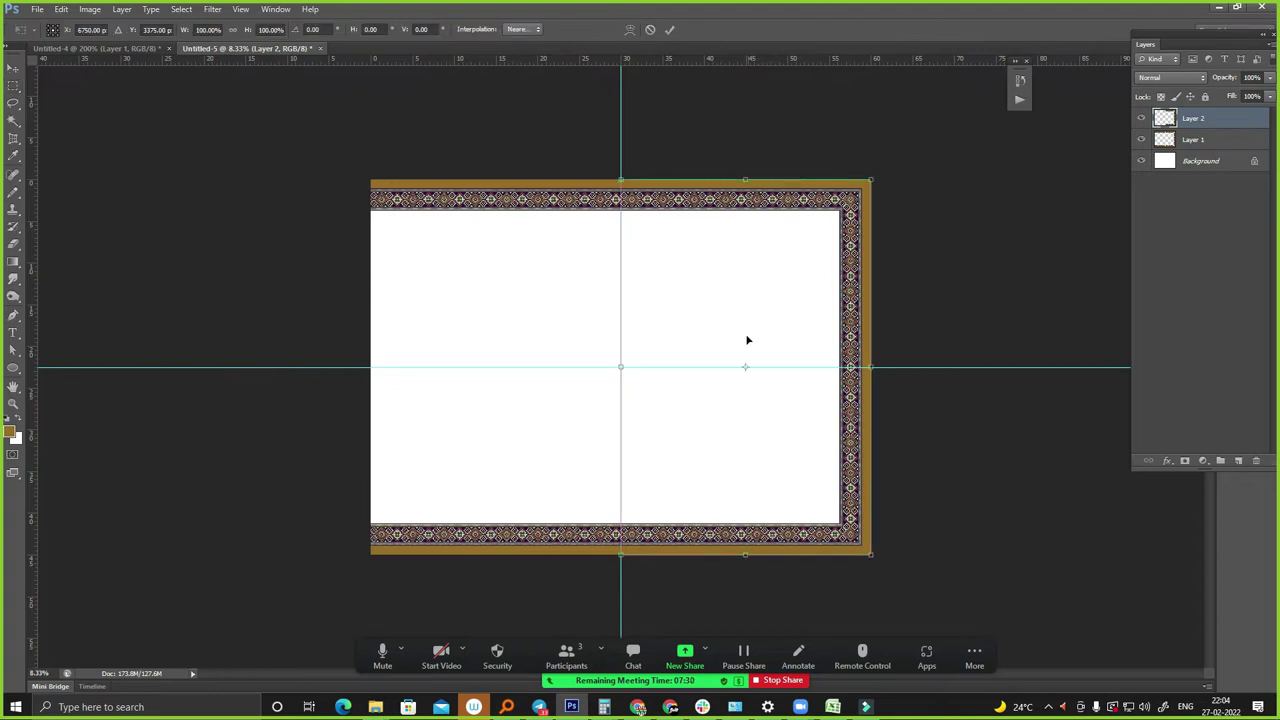
drag(743, 367, 621, 367)
right_click(752, 316)
click(815, 511)
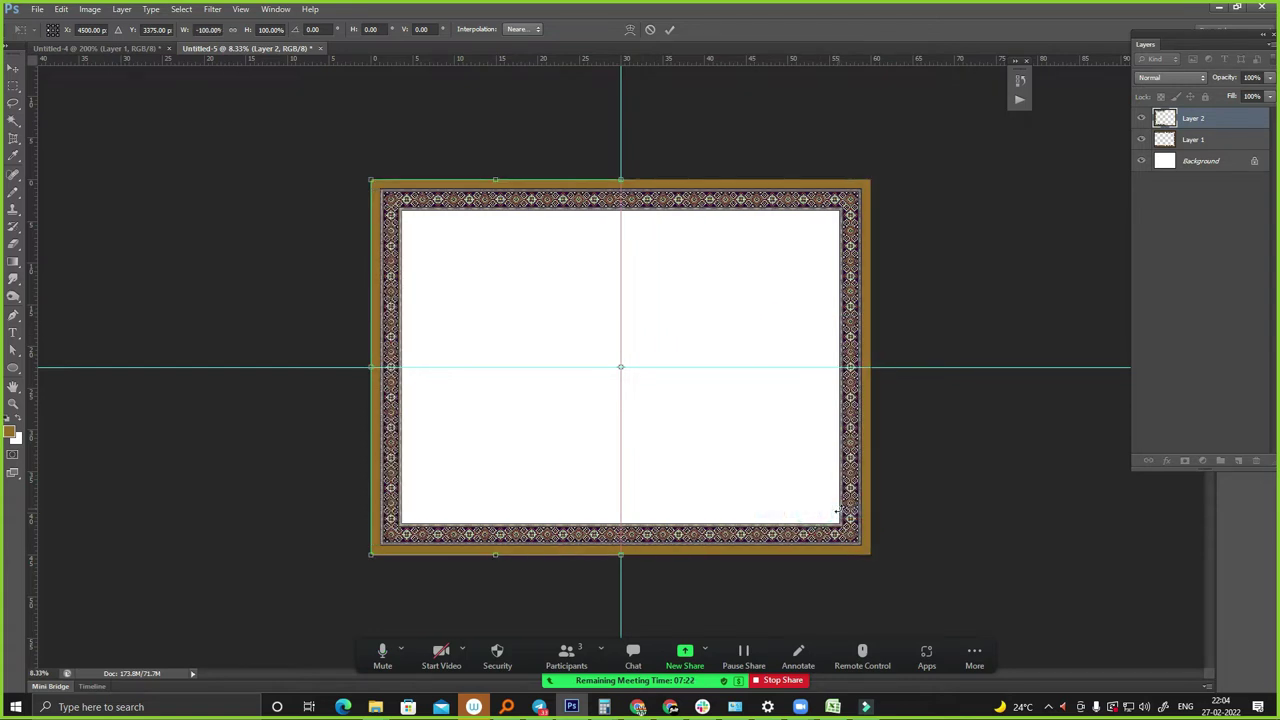
key(Return)
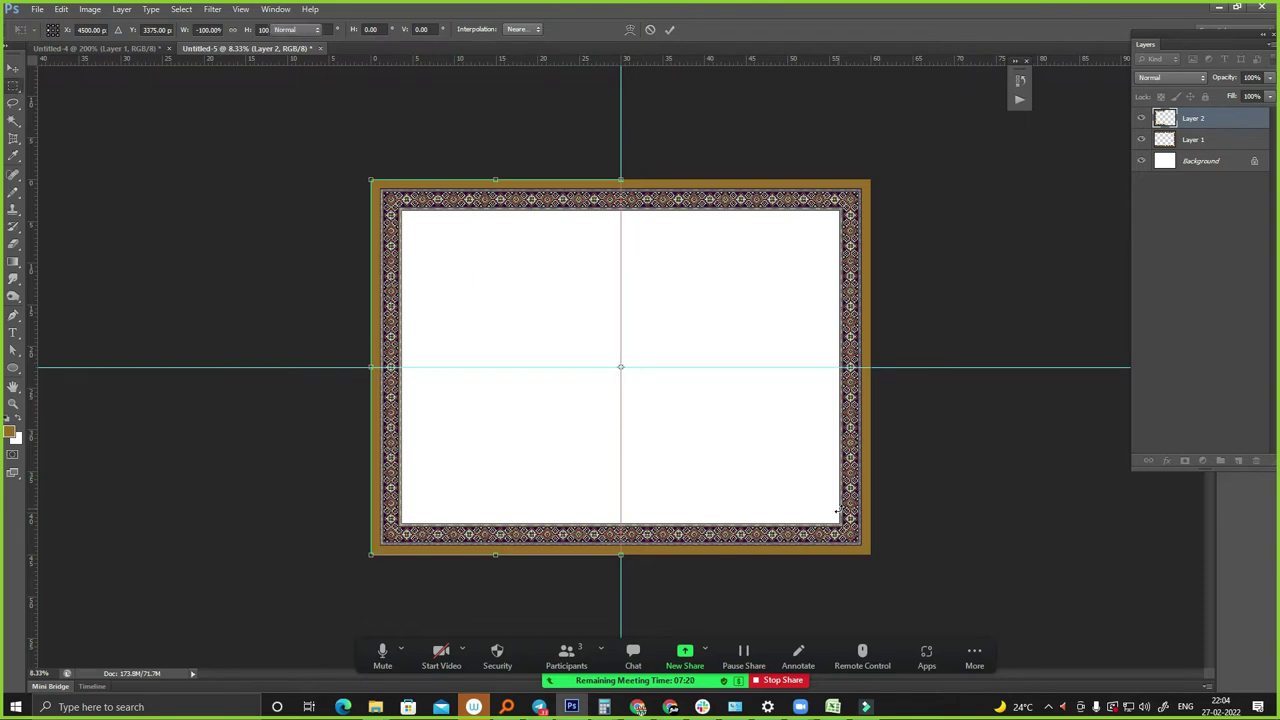
click(619, 156)
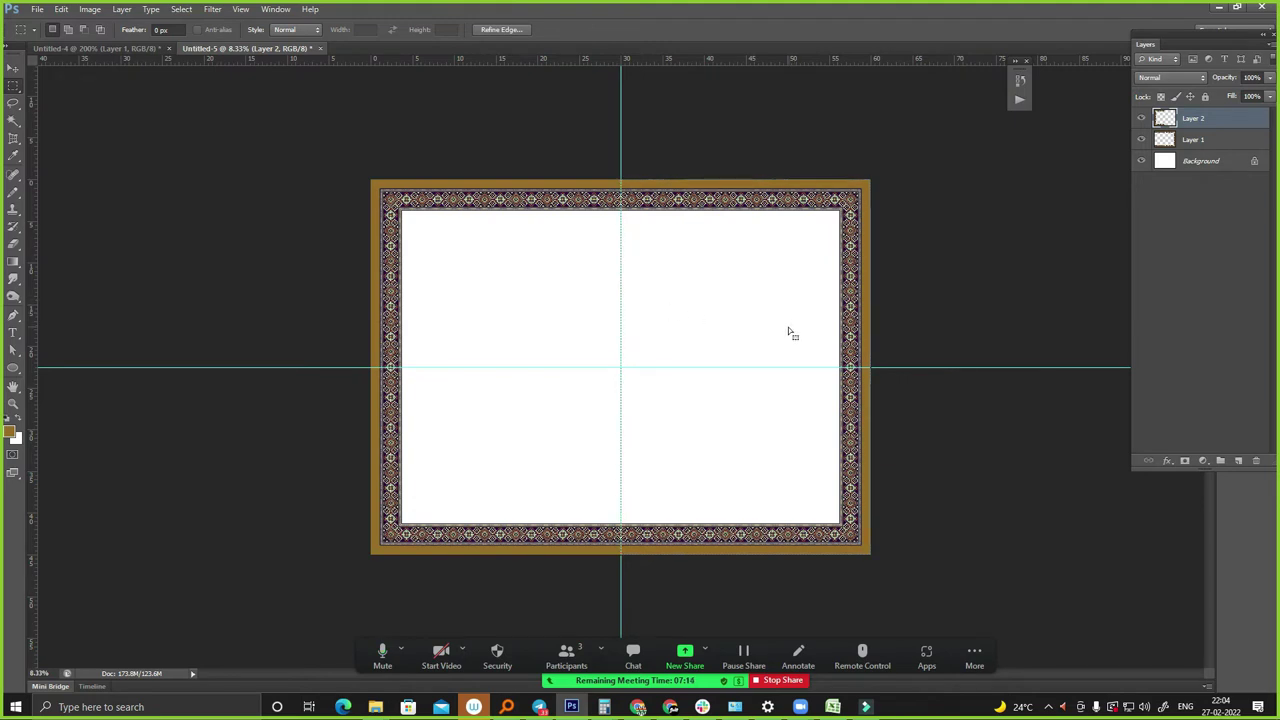
- Deselect and zoom in on the top-centre seam to inspect where the mirrored halves join
click(608, 171)
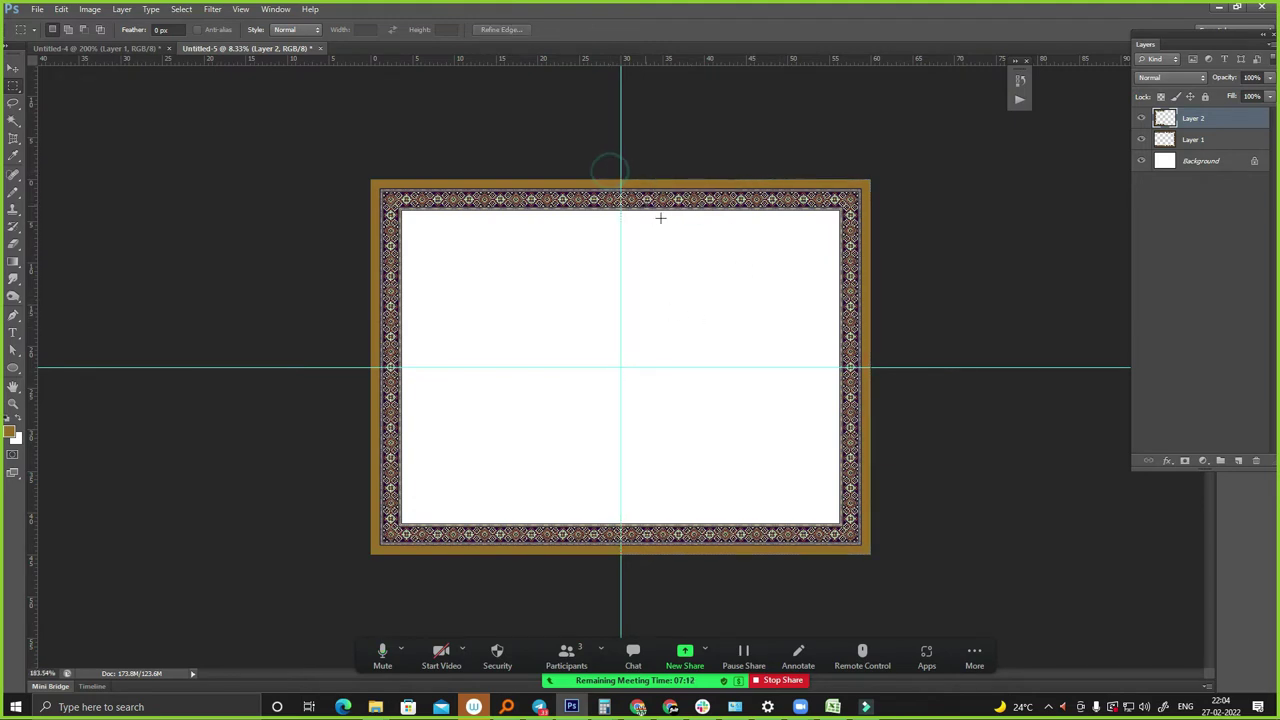
scroll(658, 282, up, 10)
scroll(520, 452, up, 5)
scroll(557, 491, up, 3)
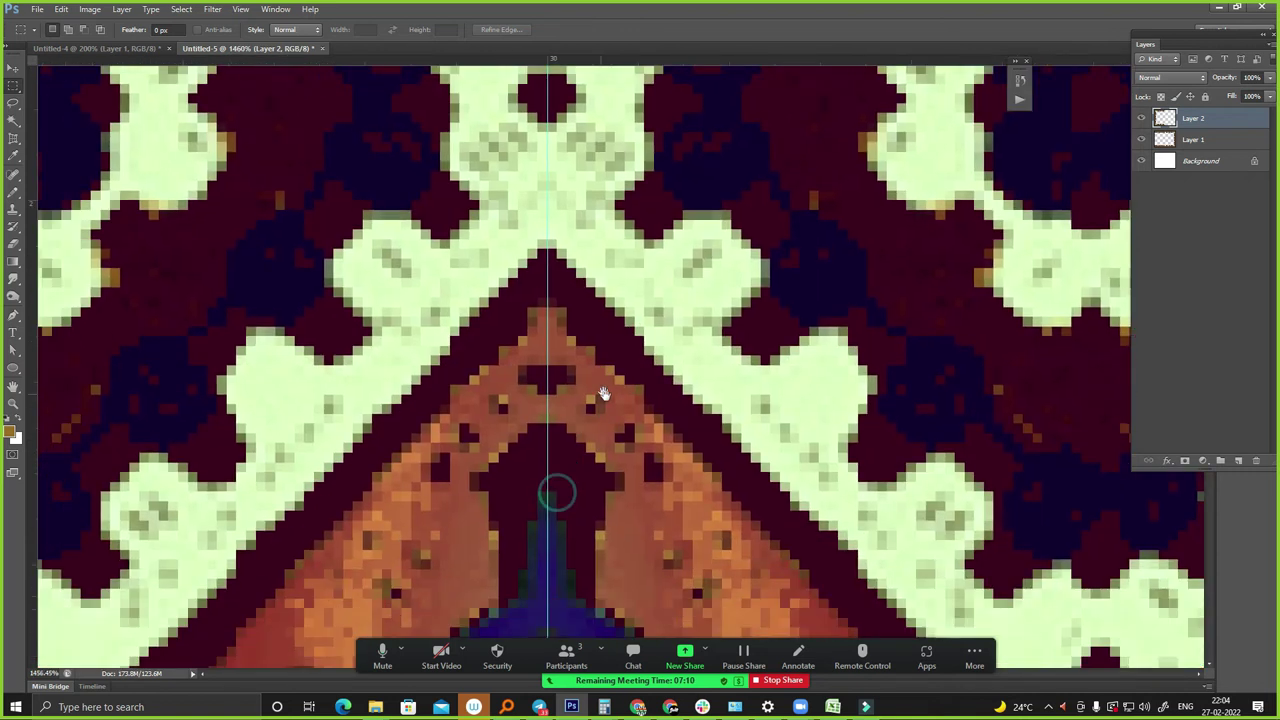
scroll(566, 457, up, 2)
scroll(566, 457, up, 2)
scroll(703, 133, down, 2)
scroll(703, 133, down, 2)
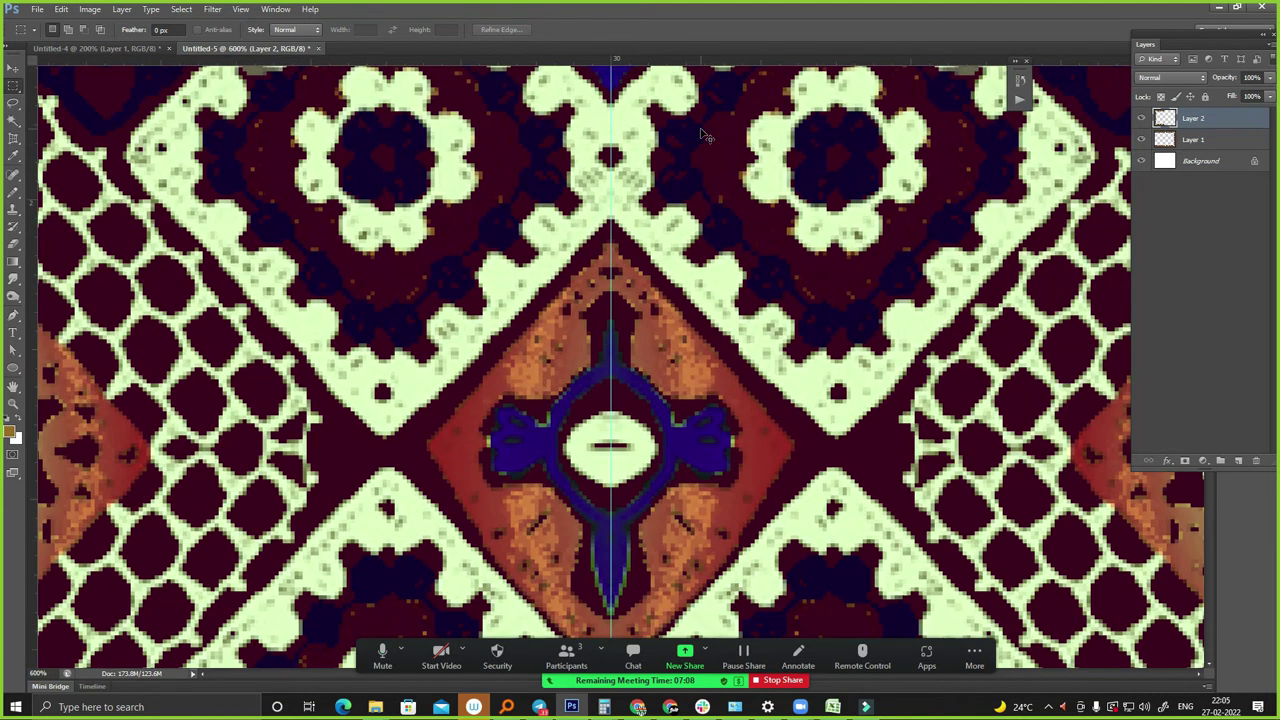
scroll(703, 133, down, 1)
- Hide the guide lines and zoom back out to view the whole frame
key(ctrl+semicolon)
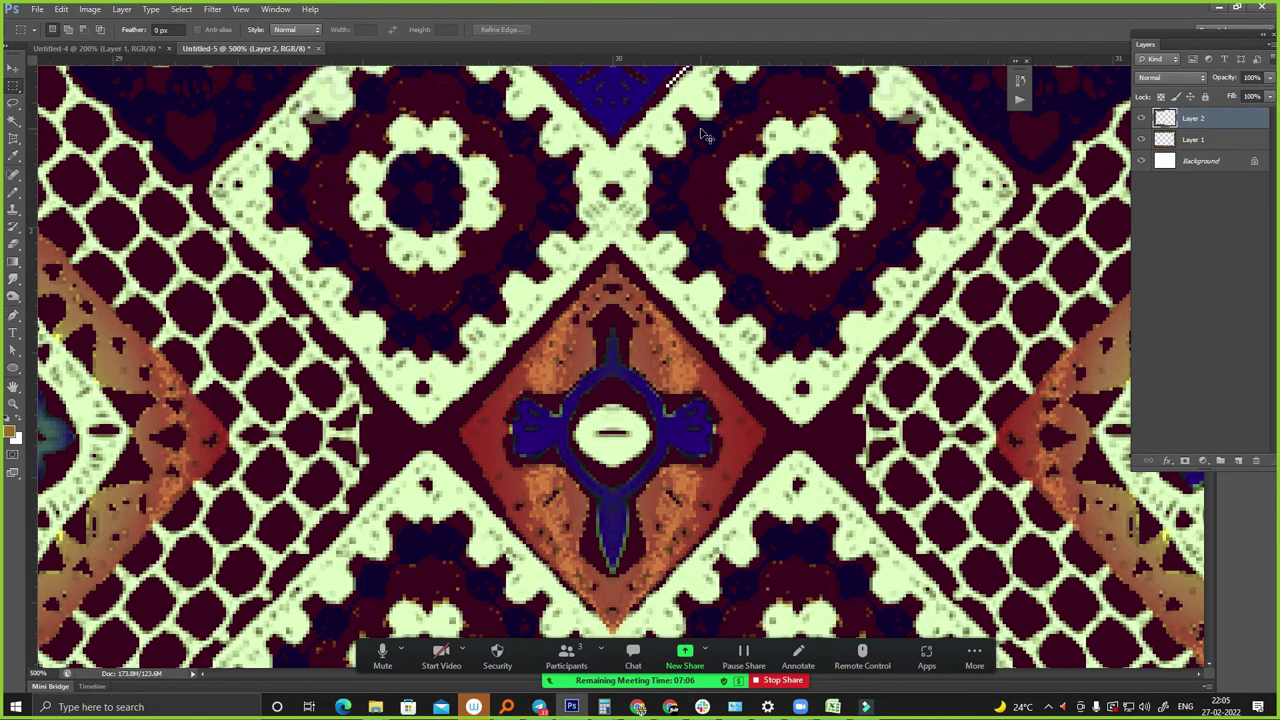
scroll(703, 133, down, 2)
scroll(700, 128, down, 2)
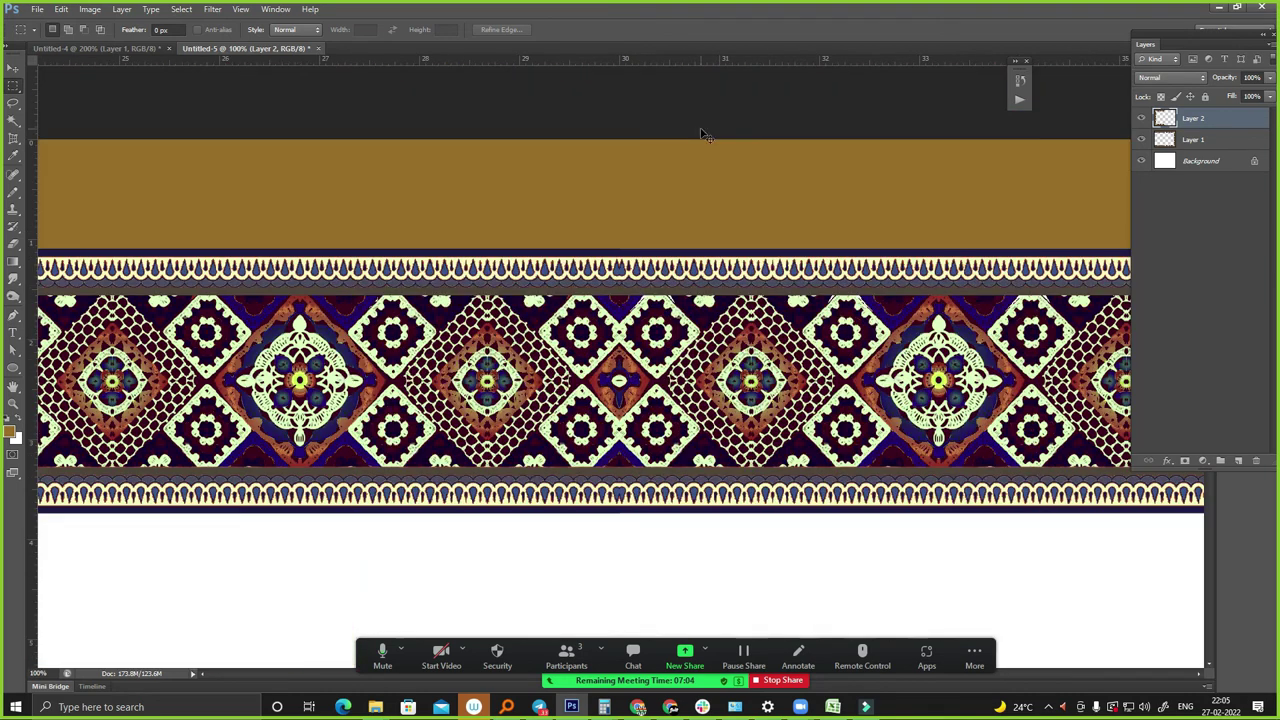
scroll(703, 133, down, 2)
scroll(703, 133, down, 2)
scroll(703, 133, down, 2)
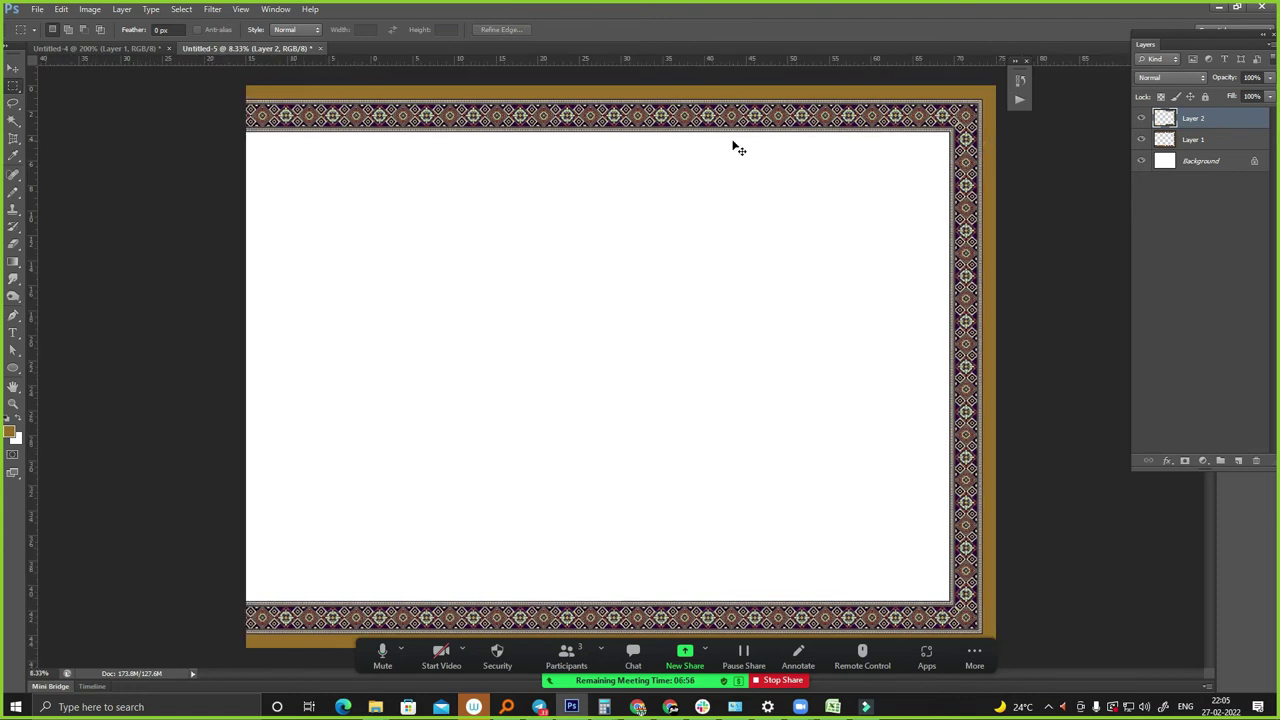
scroll(734, 146, down, 1)
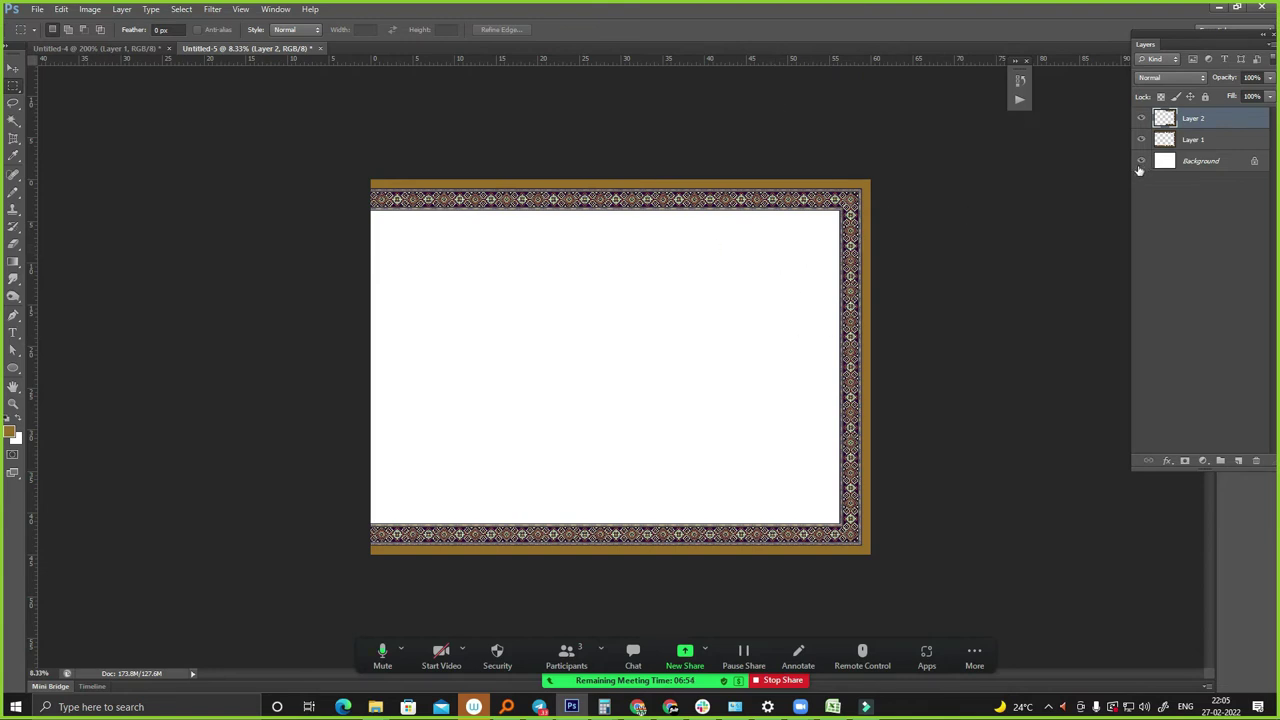
- Undo the last change, show the centre guides again and deselect
key(ctrl+z)
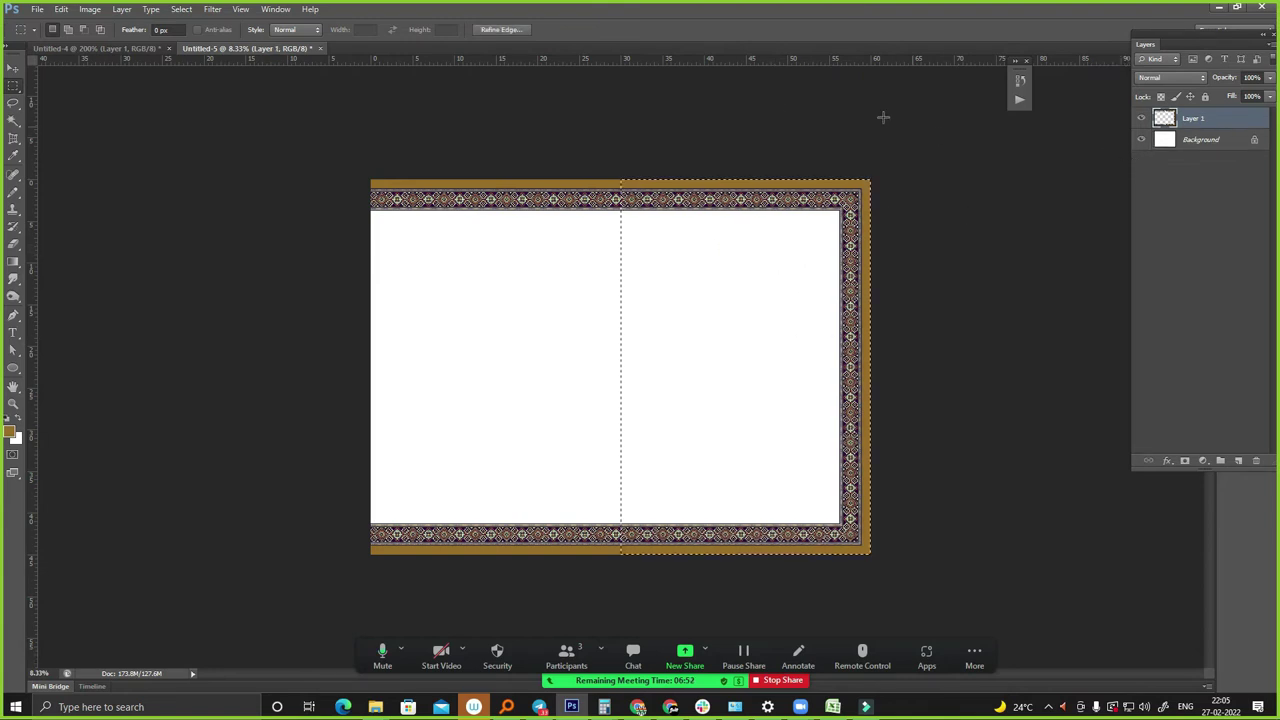
key(ctrl+semicolon)
click(763, 254)
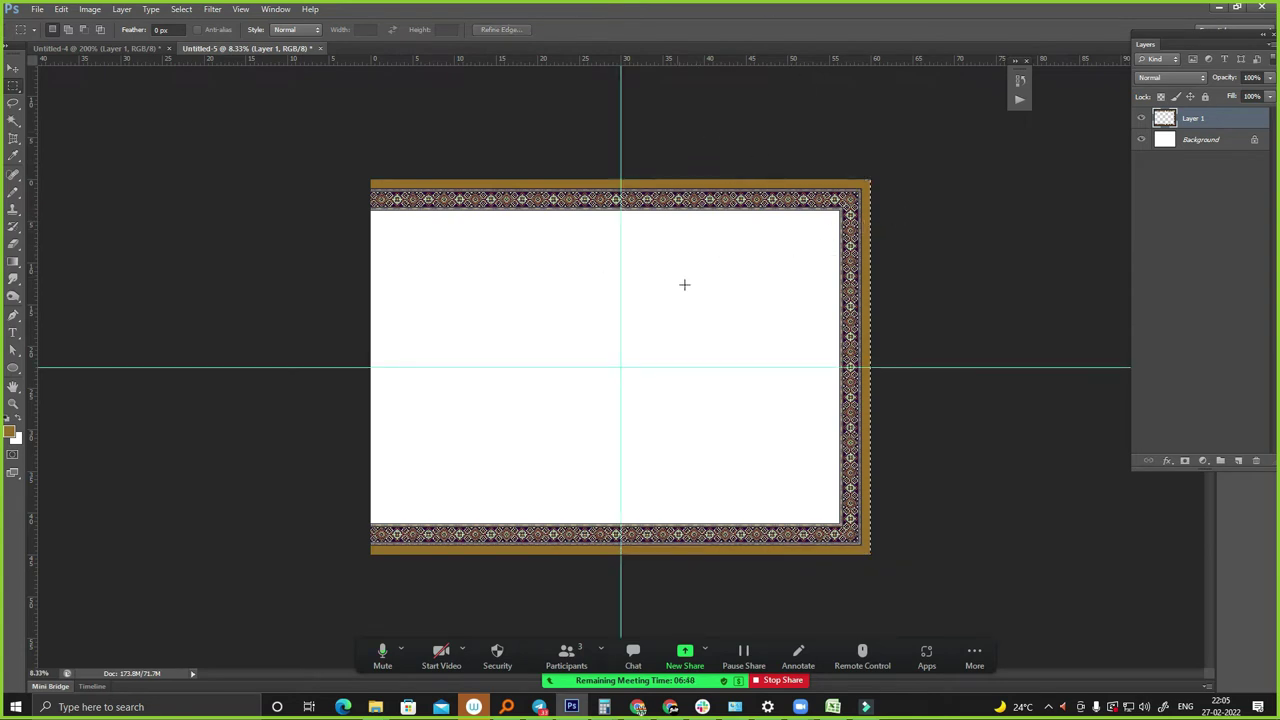
- Place a copy of the lace strip as a vertical divider and zoom out to 8.33%
drag(655, 226, 701, 502)
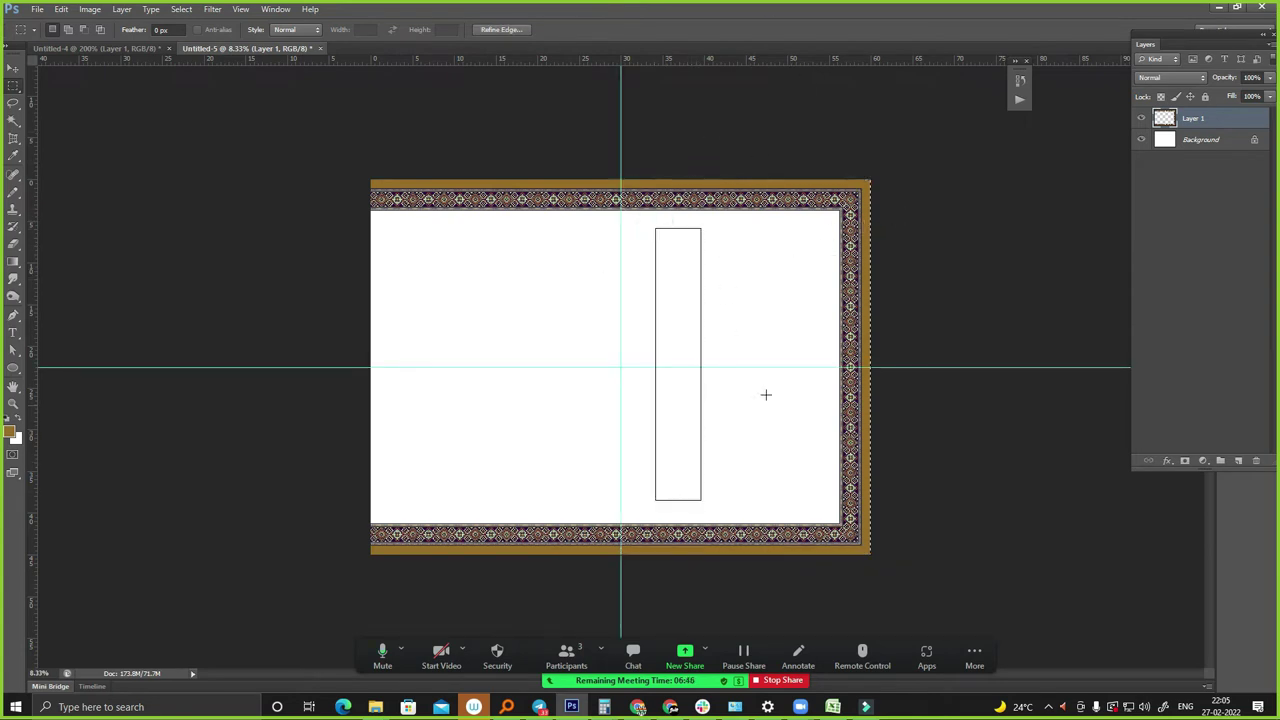
drag(816, 178, 906, 537)
mouse_move(850, 420)
mouse_down()
mouse_move(800, 423)
mouse_move(674, 389)
mouse_up()
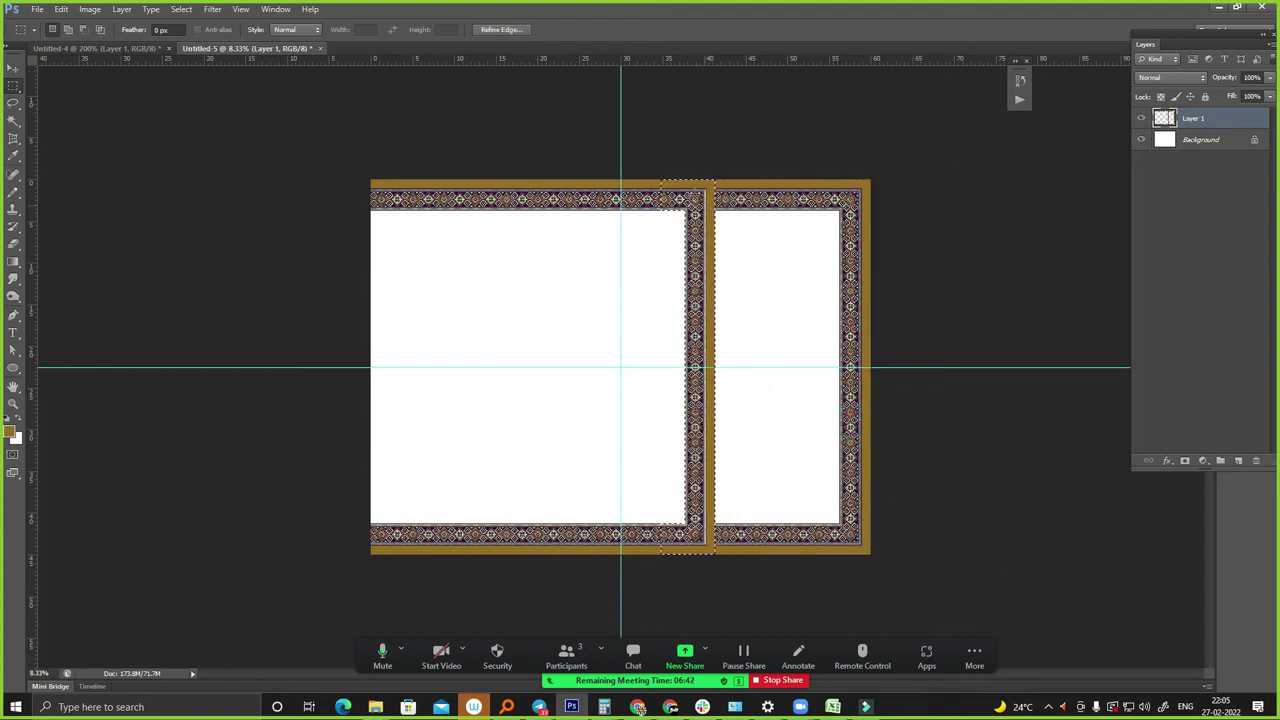
click(708, 181)
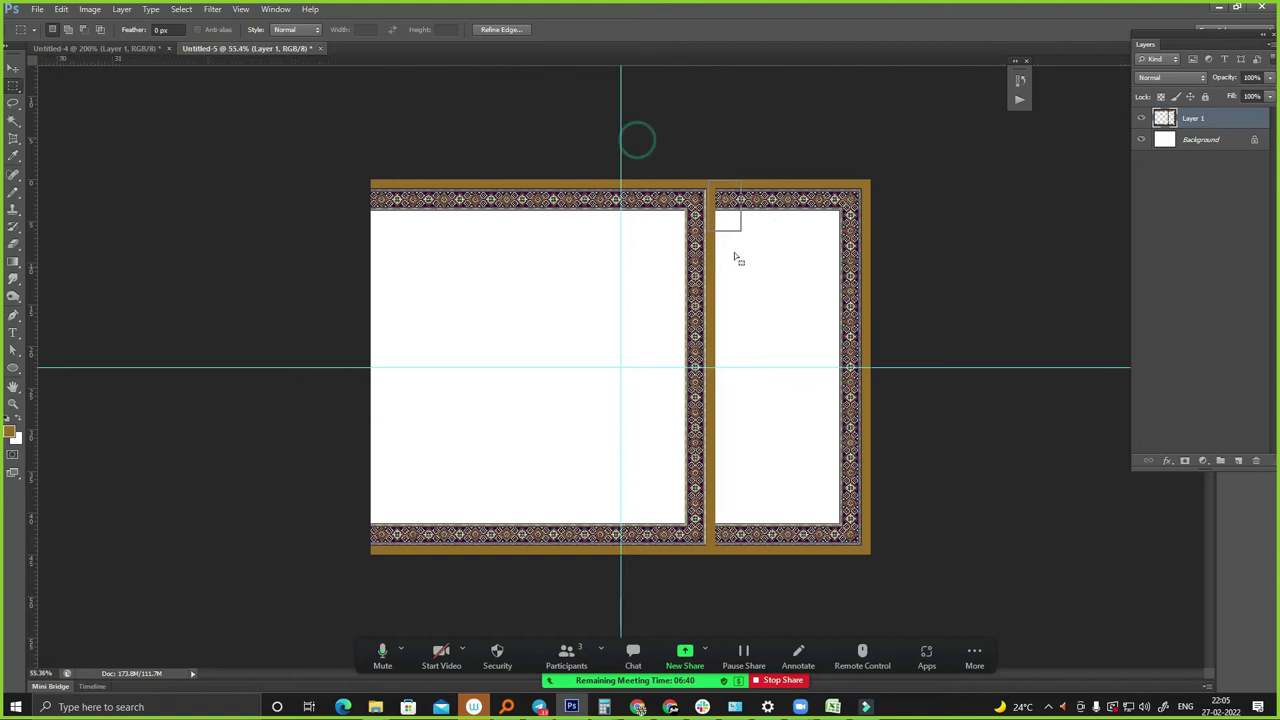
scroll(722, 205, up, 5)
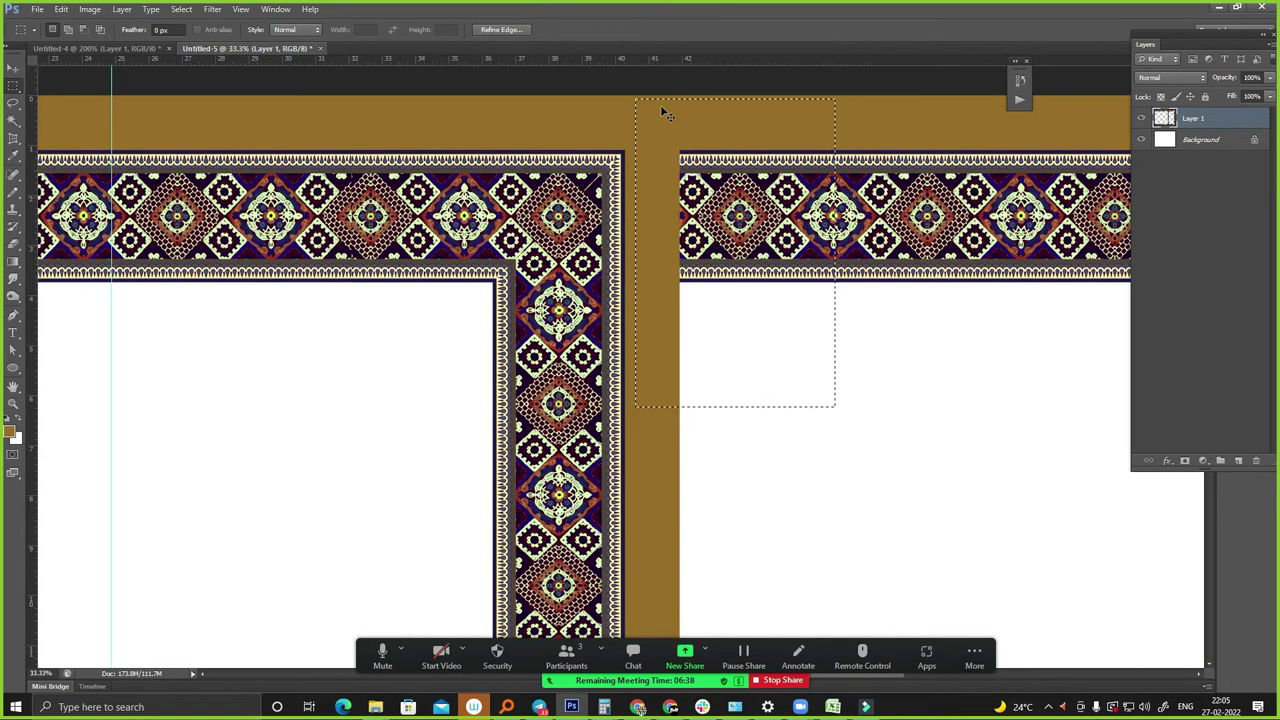
scroll(667, 114, down, 2)
scroll(665, 112, down, 2)
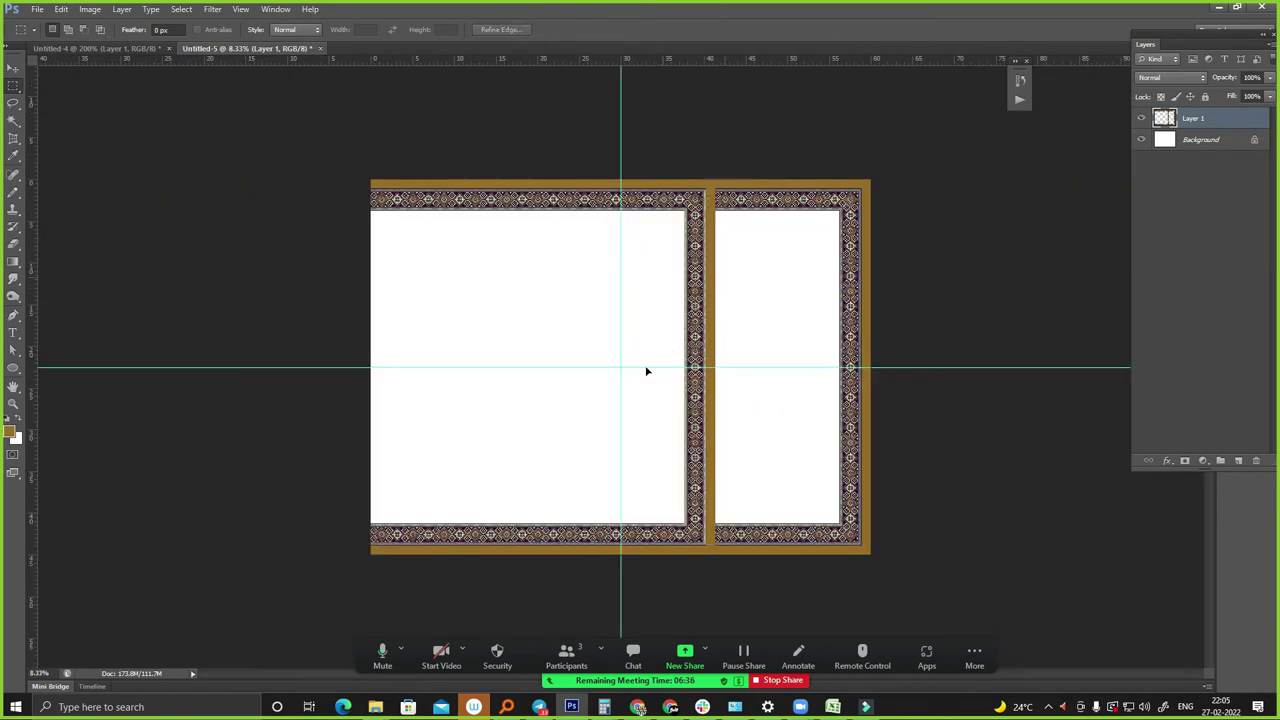
- Remove the divider, then trial-move a copied bottom strip with Free Transform and cancel it
key(ctrl+z)
mouse_move(731, 520)
mouse_down()
mouse_move(370, 552)
mouse_move(737, 343)
mouse_up()
click(61, 9)
key(Escape)
key(Escape)
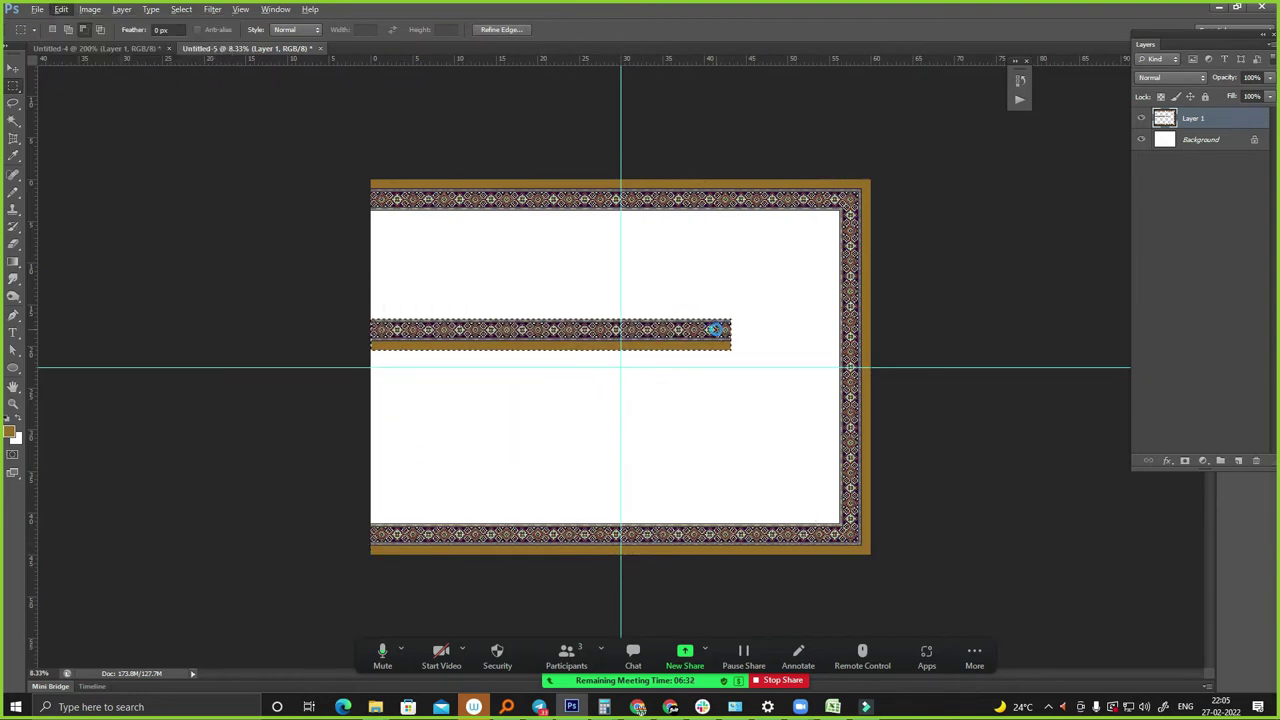
key(ctrl+t)
mouse_move(555, 331)
mouse_down()
mouse_move(673, 331)
mouse_move(665, 369)
mouse_up()
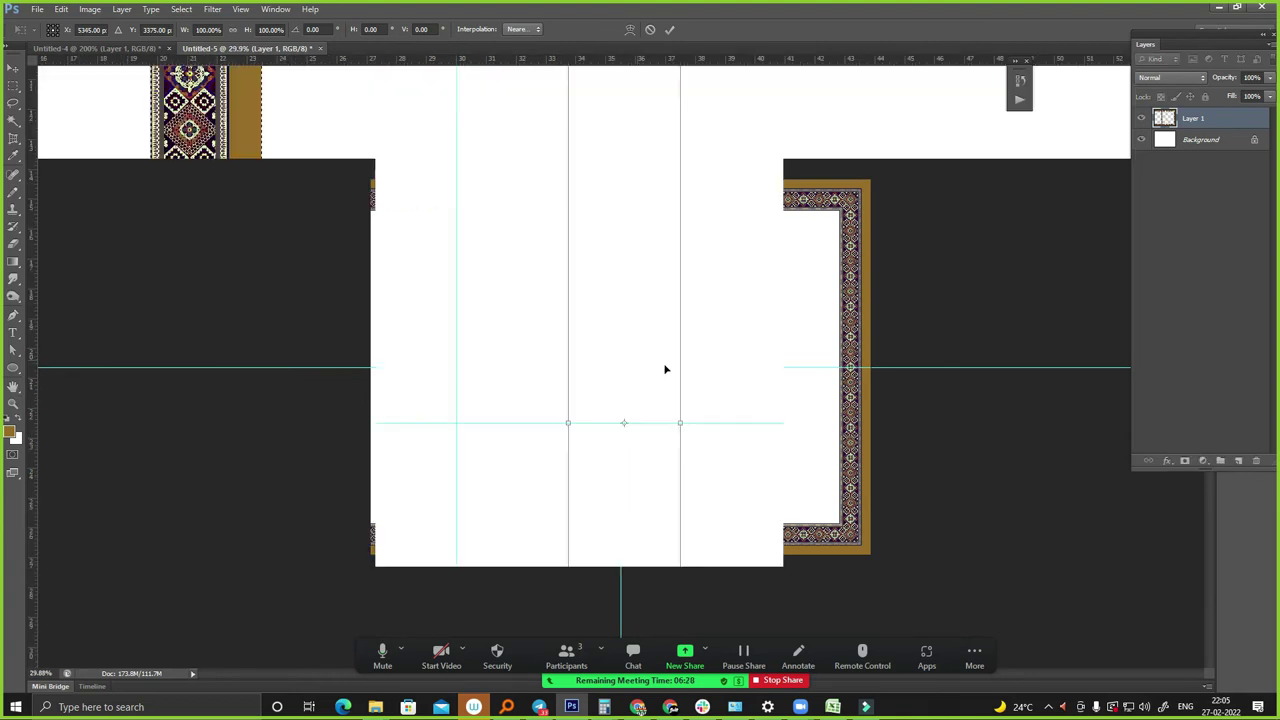
mouse_move(606, 428)
mouse_down()
mouse_move(612, 410)
mouse_move(630, 420)
mouse_up()
scroll(507, 322, up, 5)
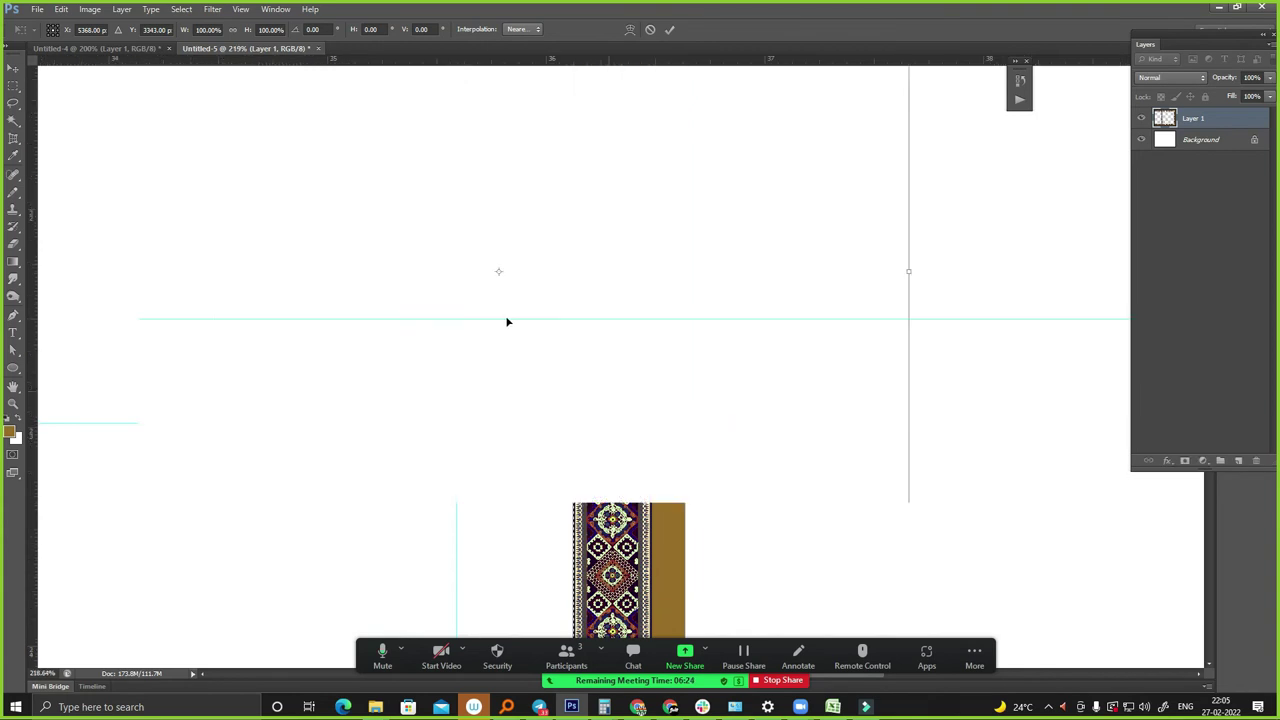
key(Escape)
- Undo the copied strip, test-select the right border strip, then clear the selection
scroll(350, 99, down, 3)
scroll(350, 99, down, 3)
scroll(350, 99, down, 3)
key(ctrl+z)
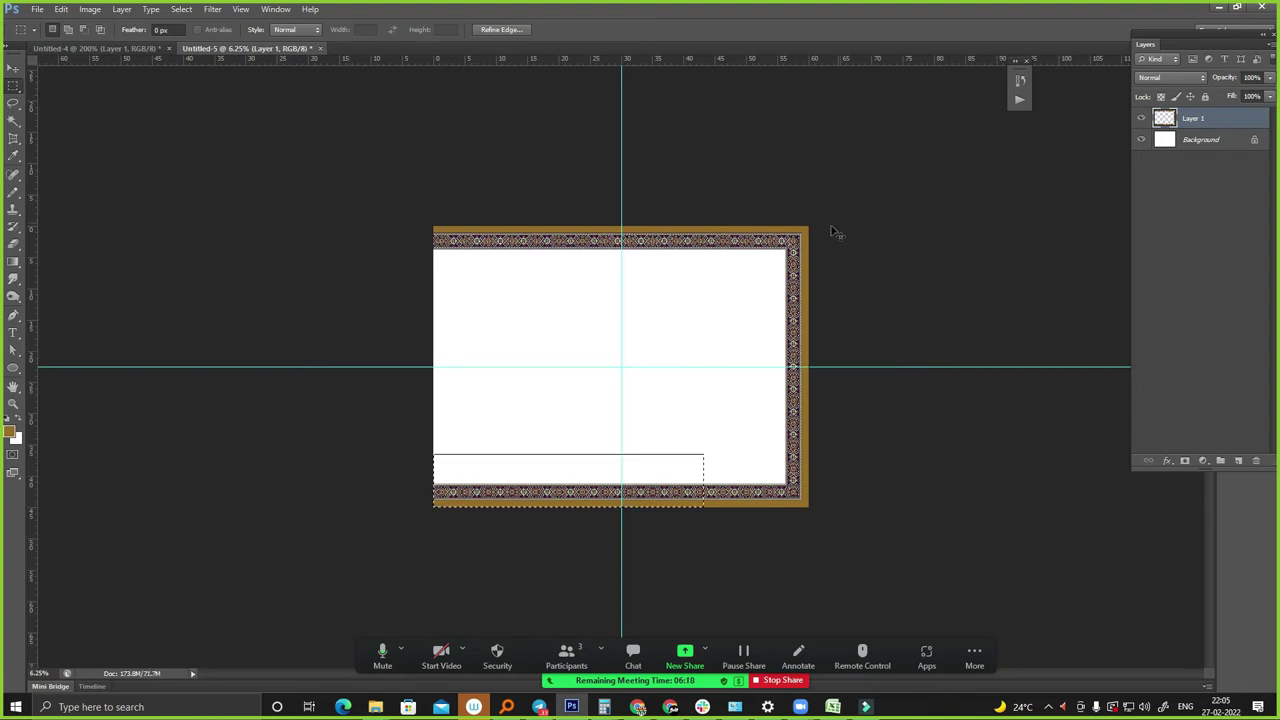
drag(763, 200, 907, 616)
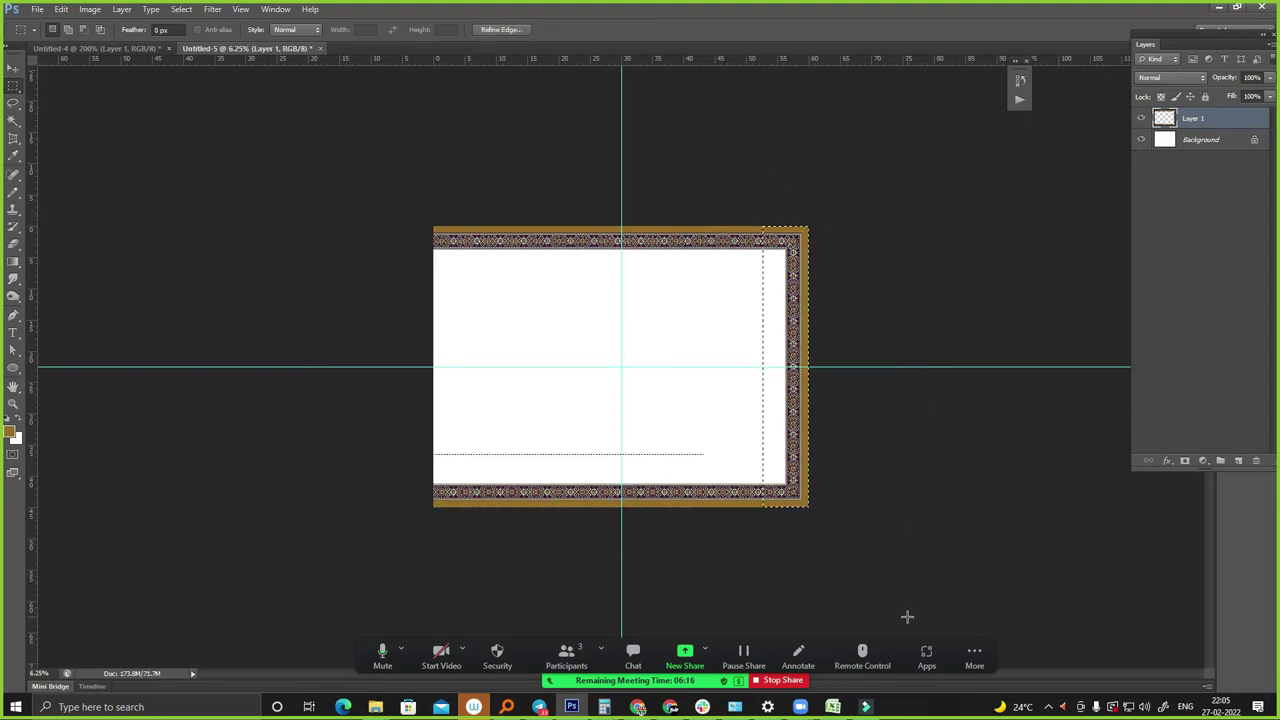
key(ctrl+d)
key(w)
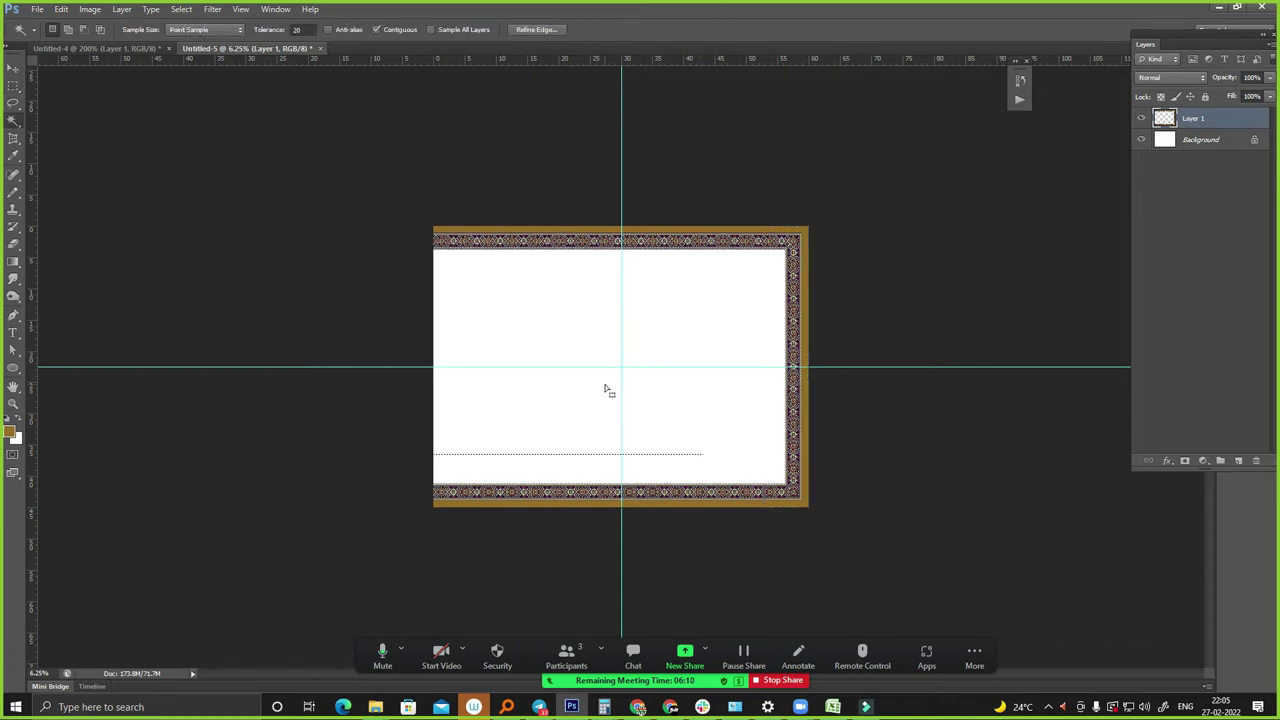
- Paste the lace strip as a vertical divider, shift it right, and move its gold band to fill the gap
key(ctrl+shift+alt+v)
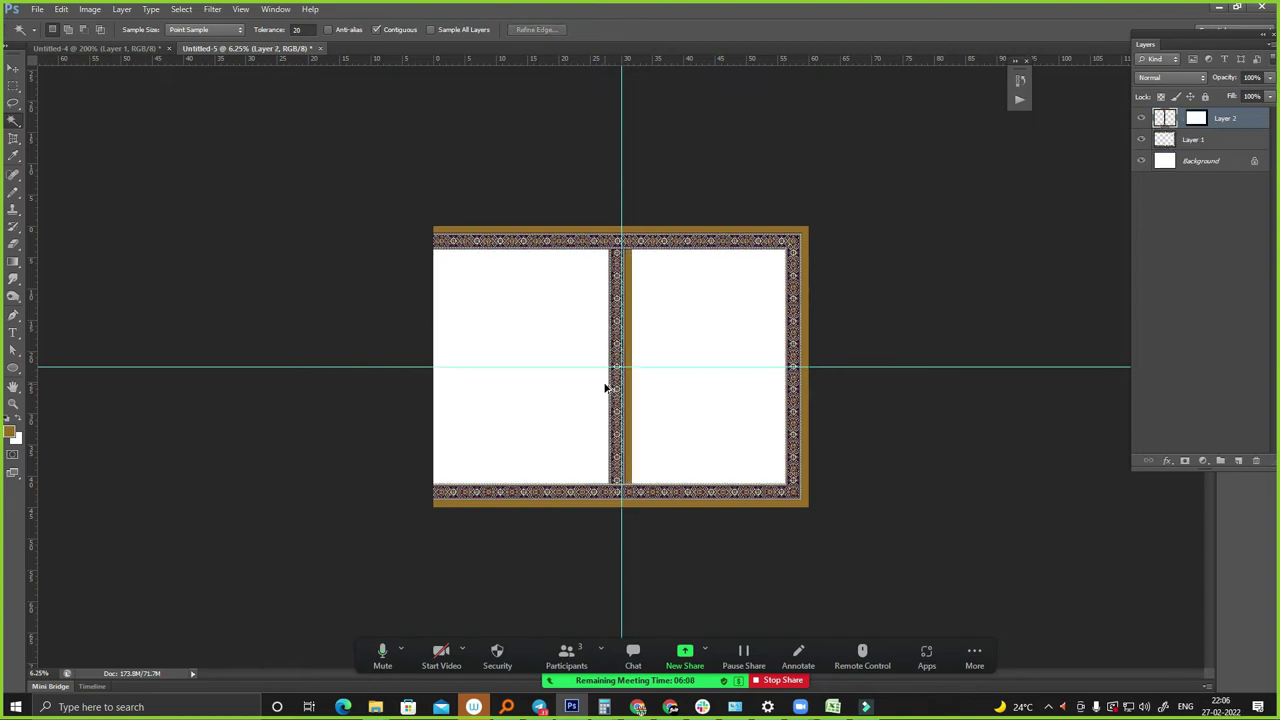
drag(636, 311, 710, 313)
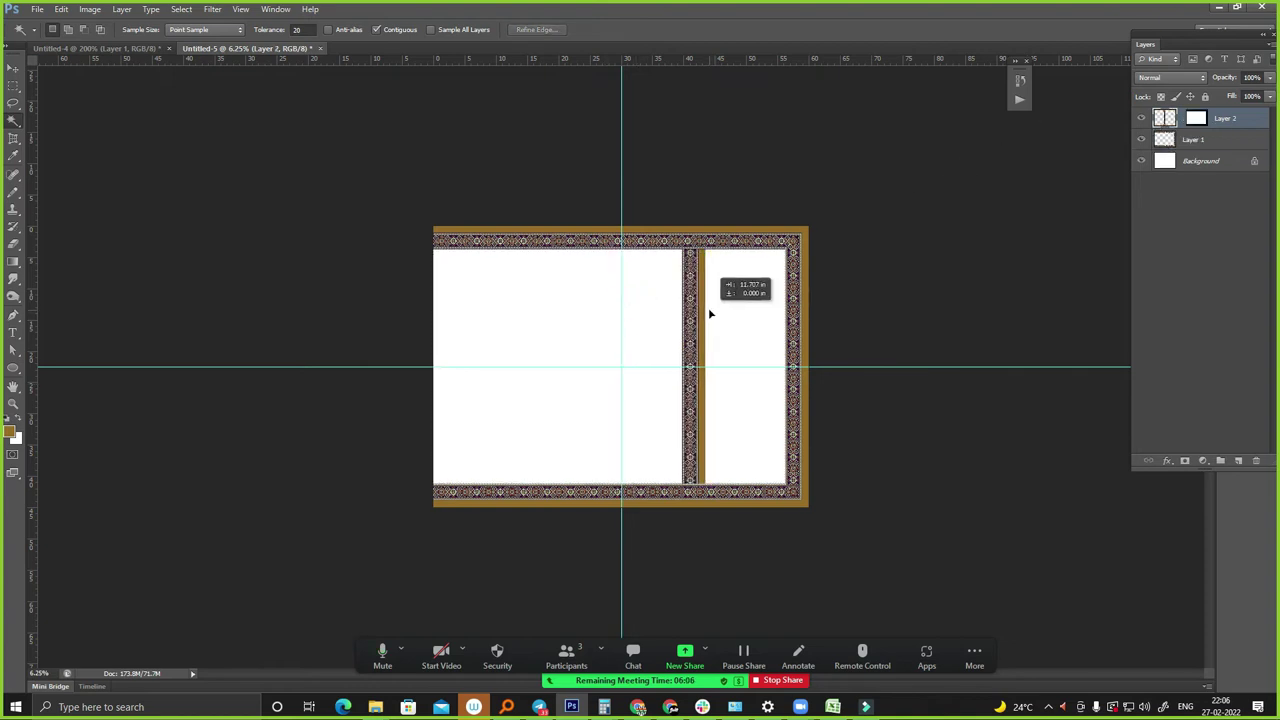
drag(654, 206, 757, 371)
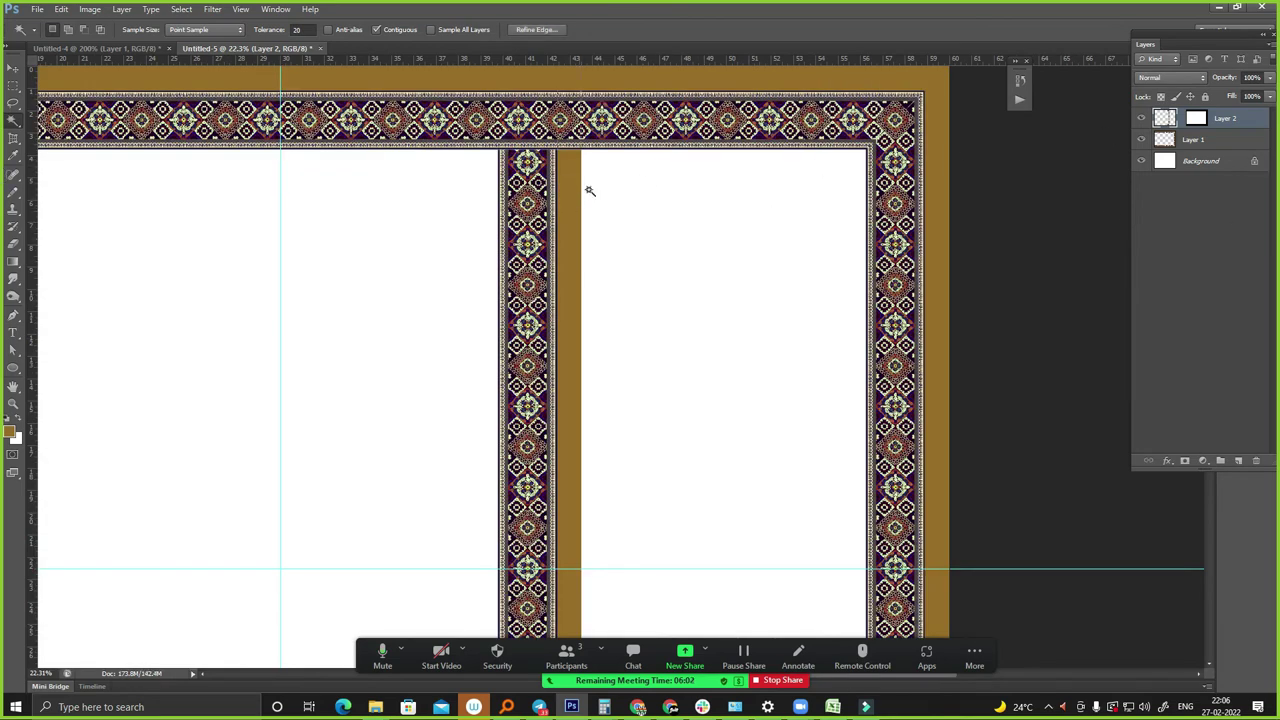
drag(580, 216, 600, 221)
key(ctrl+d)
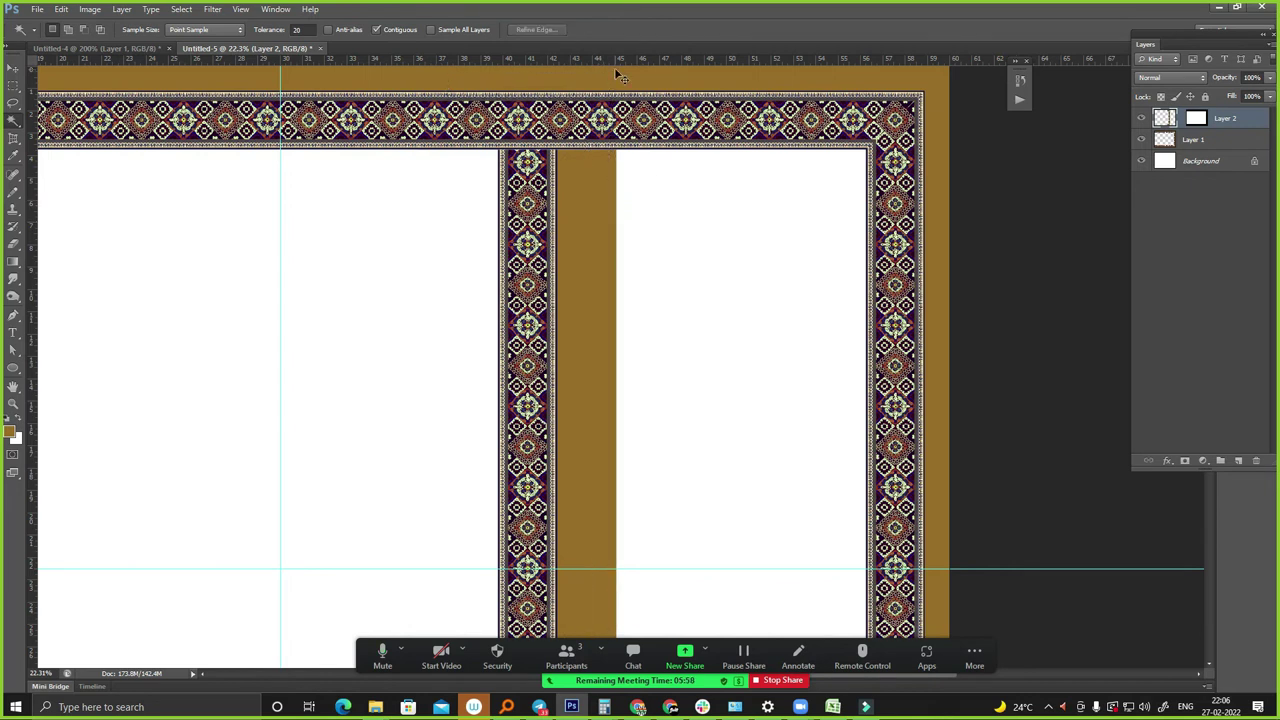
alt+scroll(619, 77, down, 1)
alt+scroll(667, 123, down, 1)
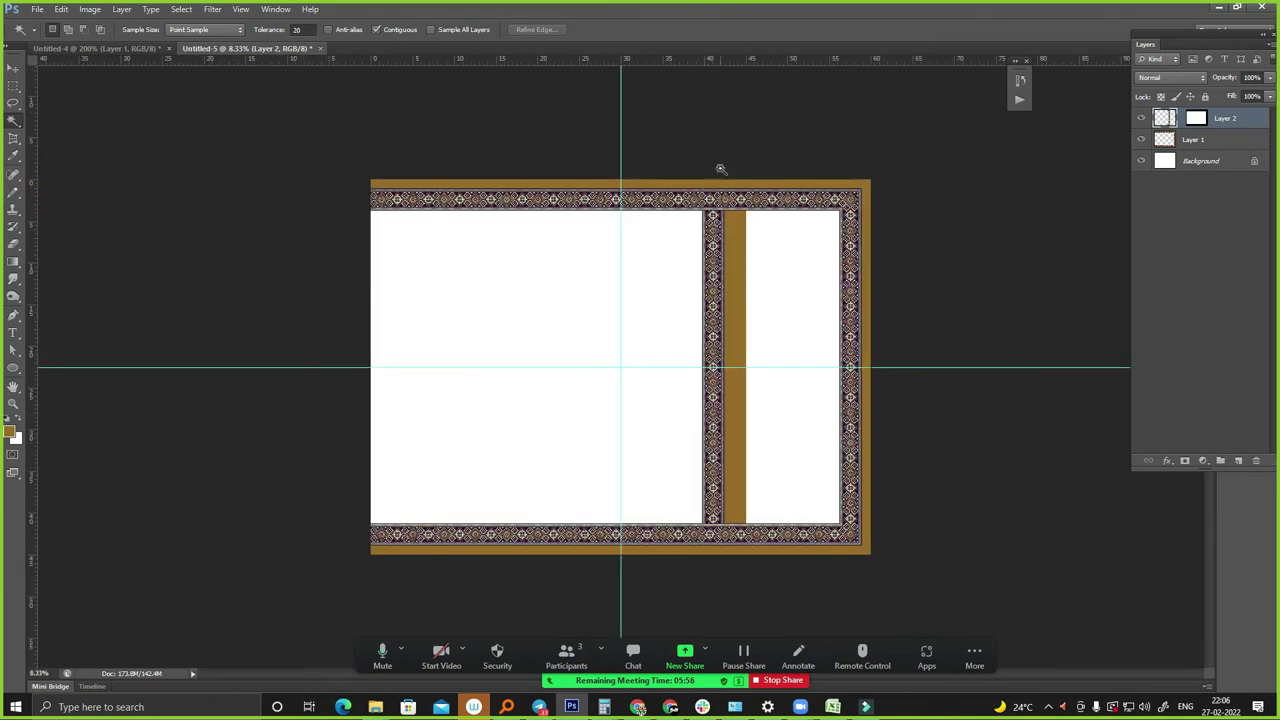
key(m)
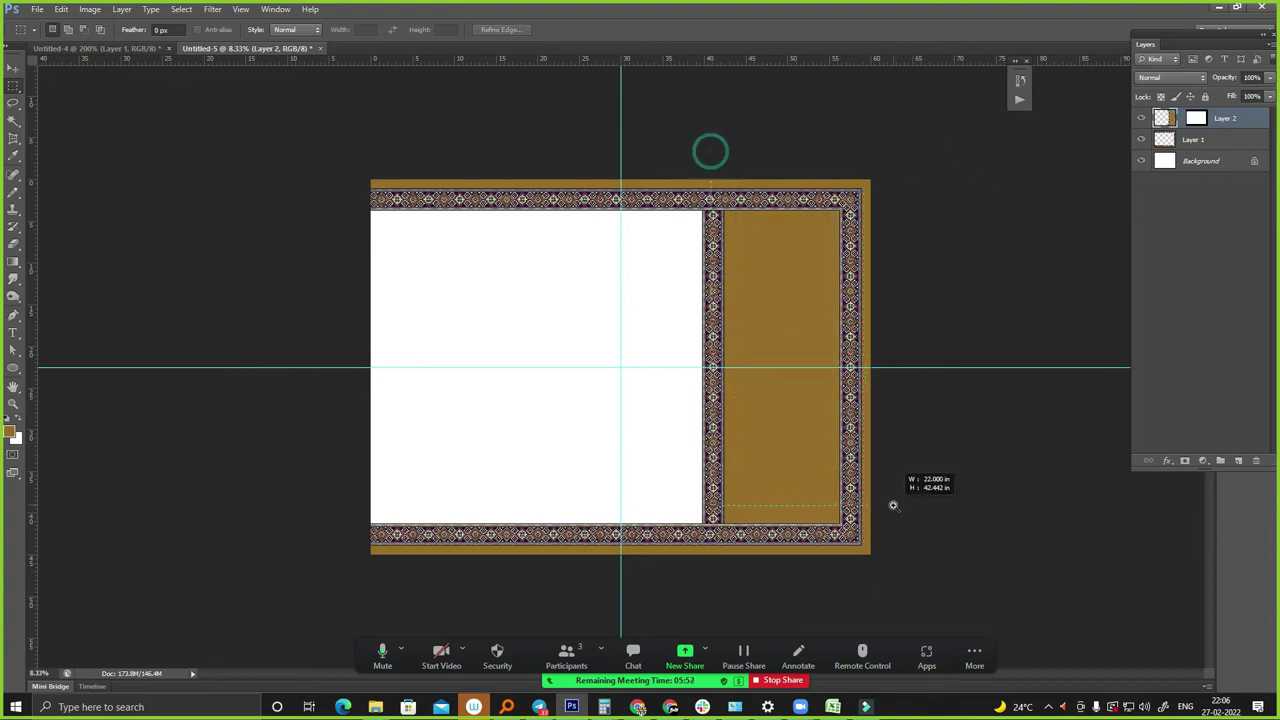
- Merge the divider layer down into Layer 1
alt+scroll(690, 371, up, 1)
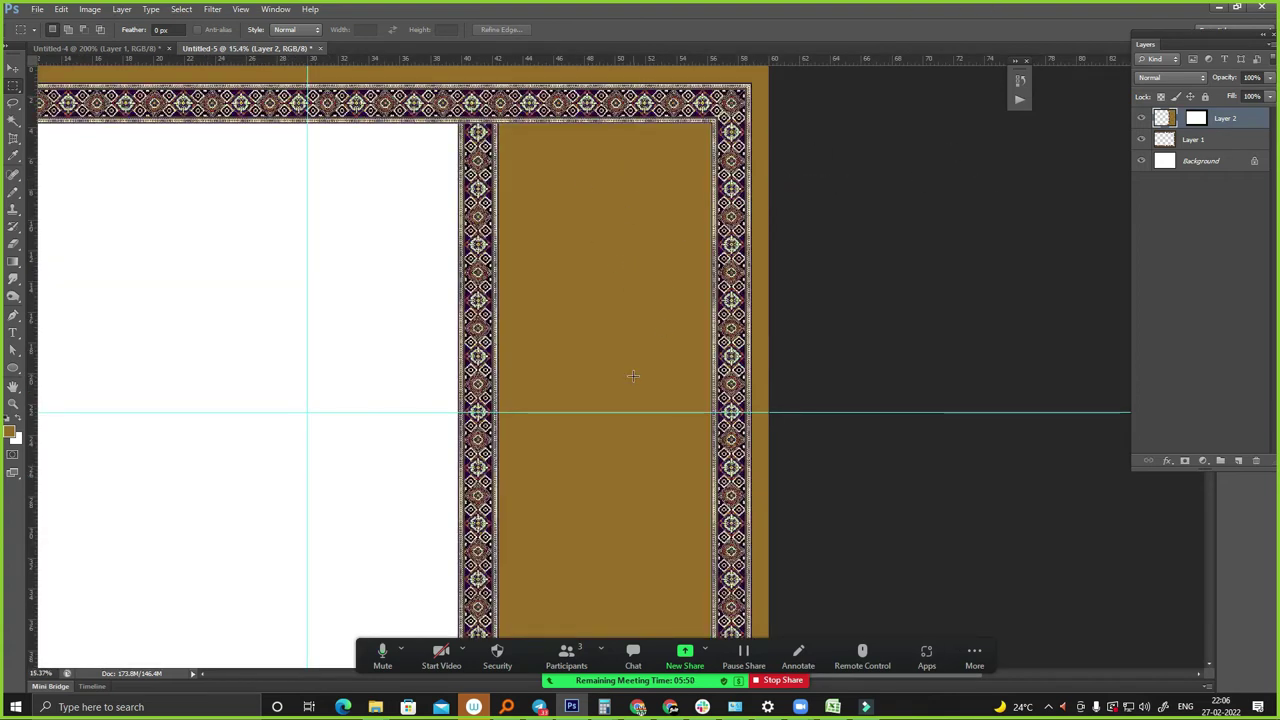
scroll(633, 378, down, 1)
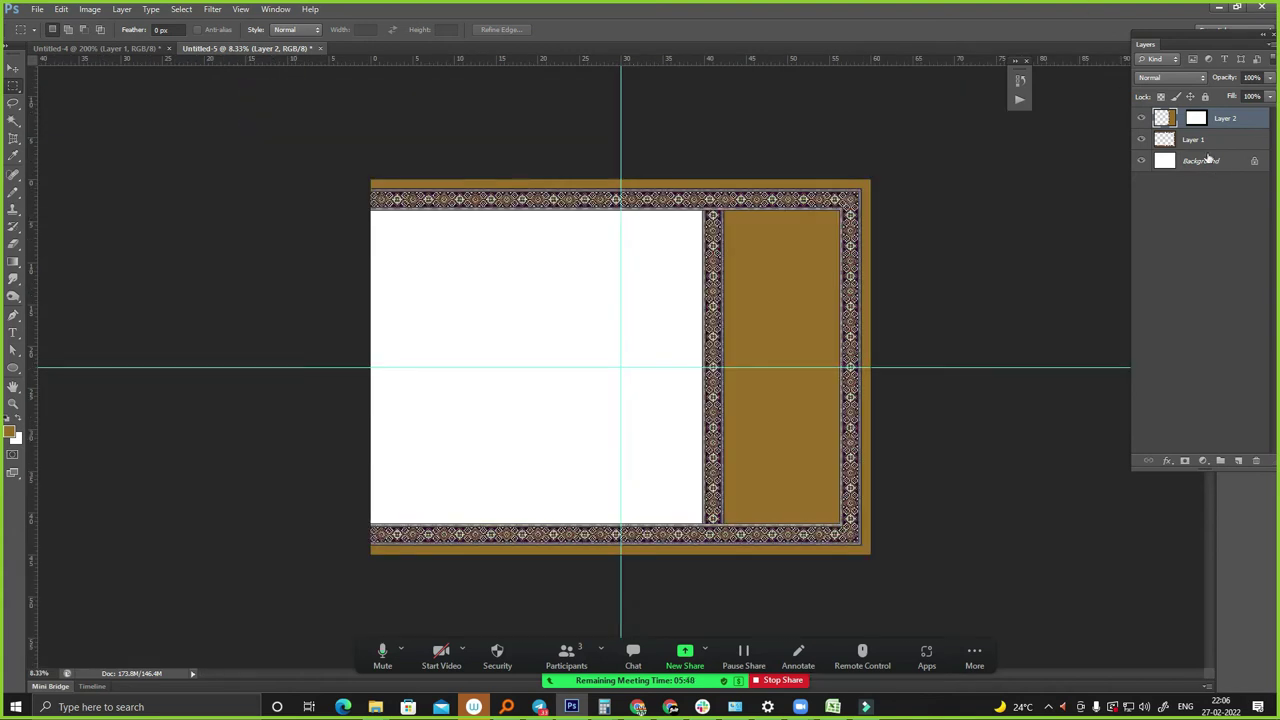
key(ctrl+e)
key(w)
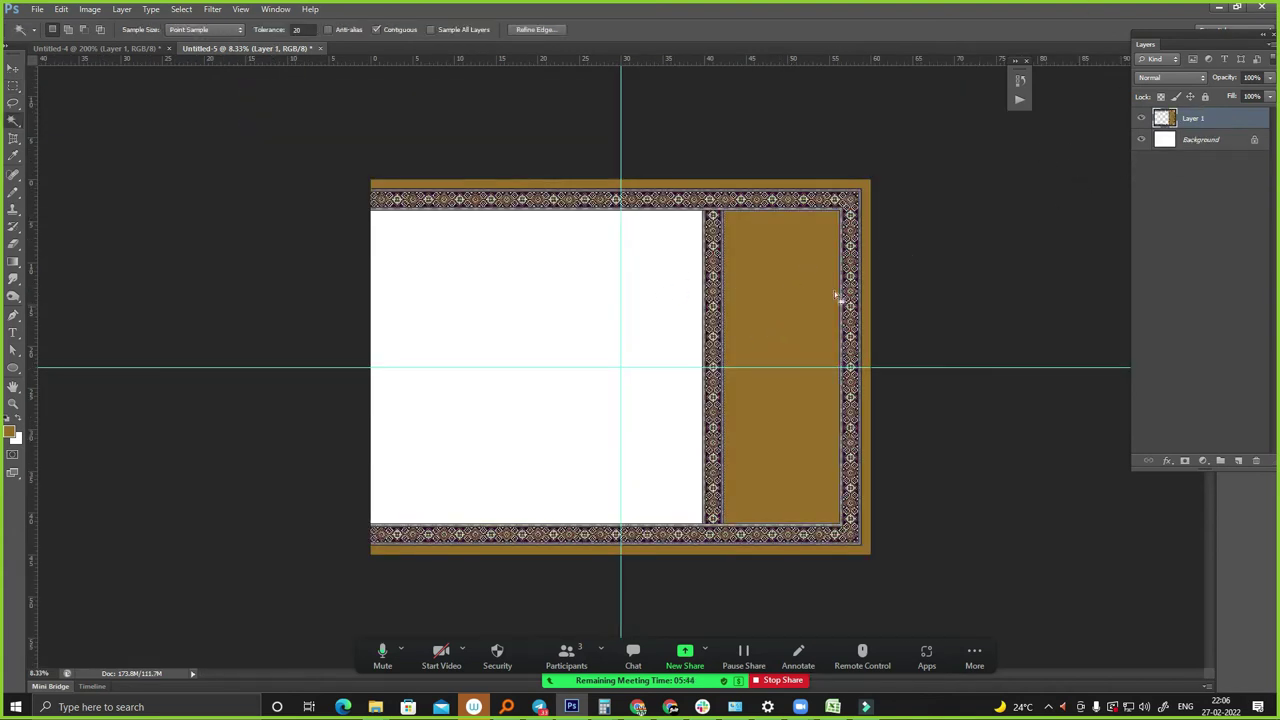
click(787, 318)
mouse_move(716, 308)
mouse_down()
mouse_move(803, 307)
mouse_move(613, 304)
mouse_up()
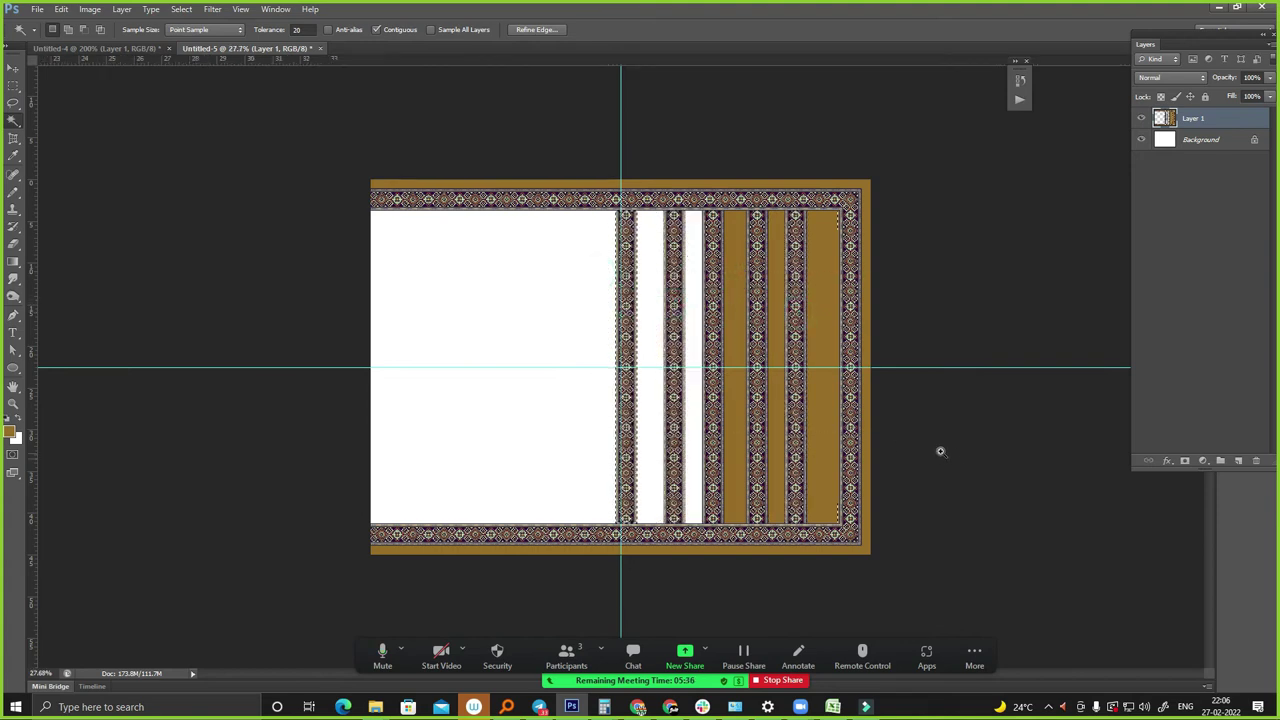
scroll(781, 362, up, 3)
scroll(820, 238, down, 1)
scroll(820, 238, down, 1)
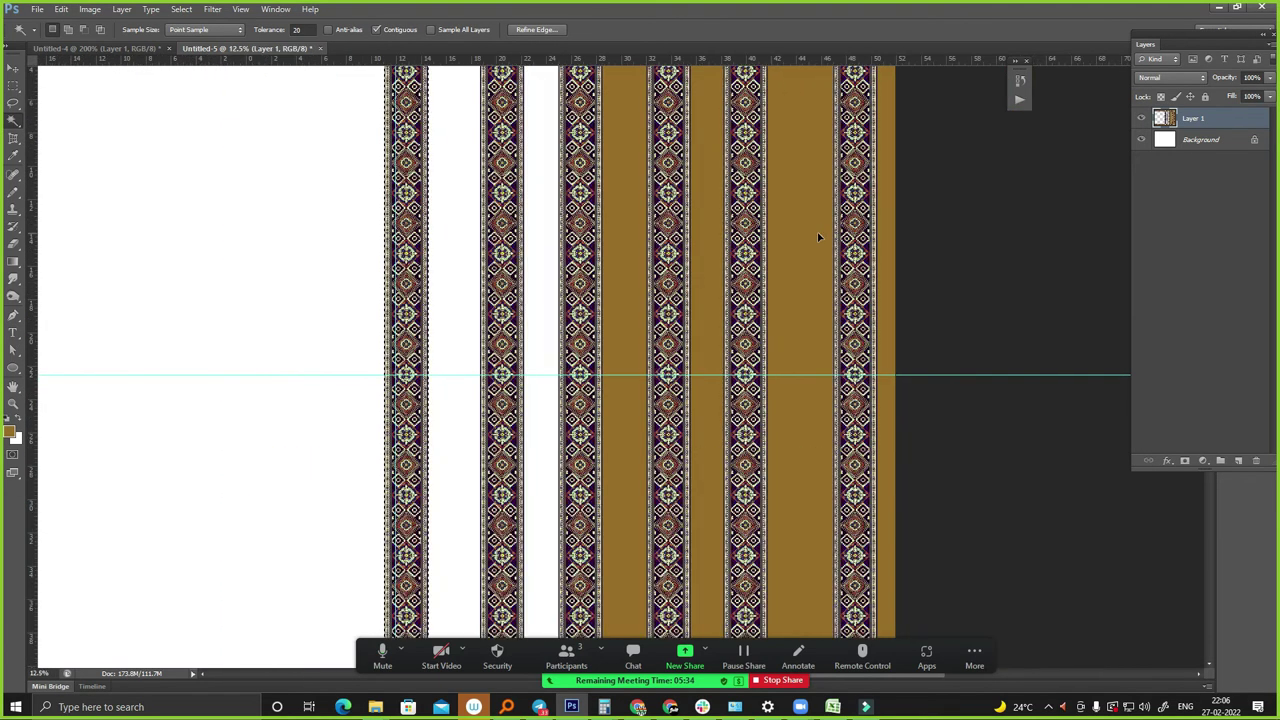
scroll(820, 238, down, 2)
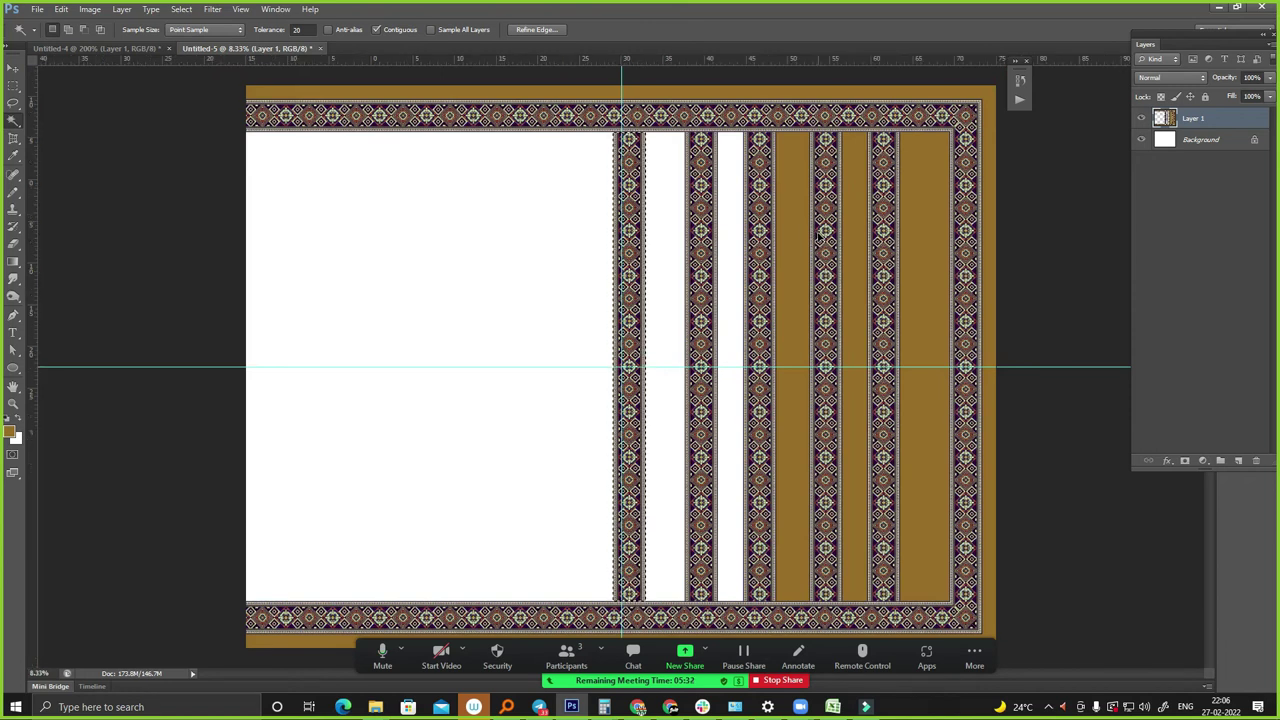
scroll(818, 237, down, 1)
drag(494, 280, 860, 500)
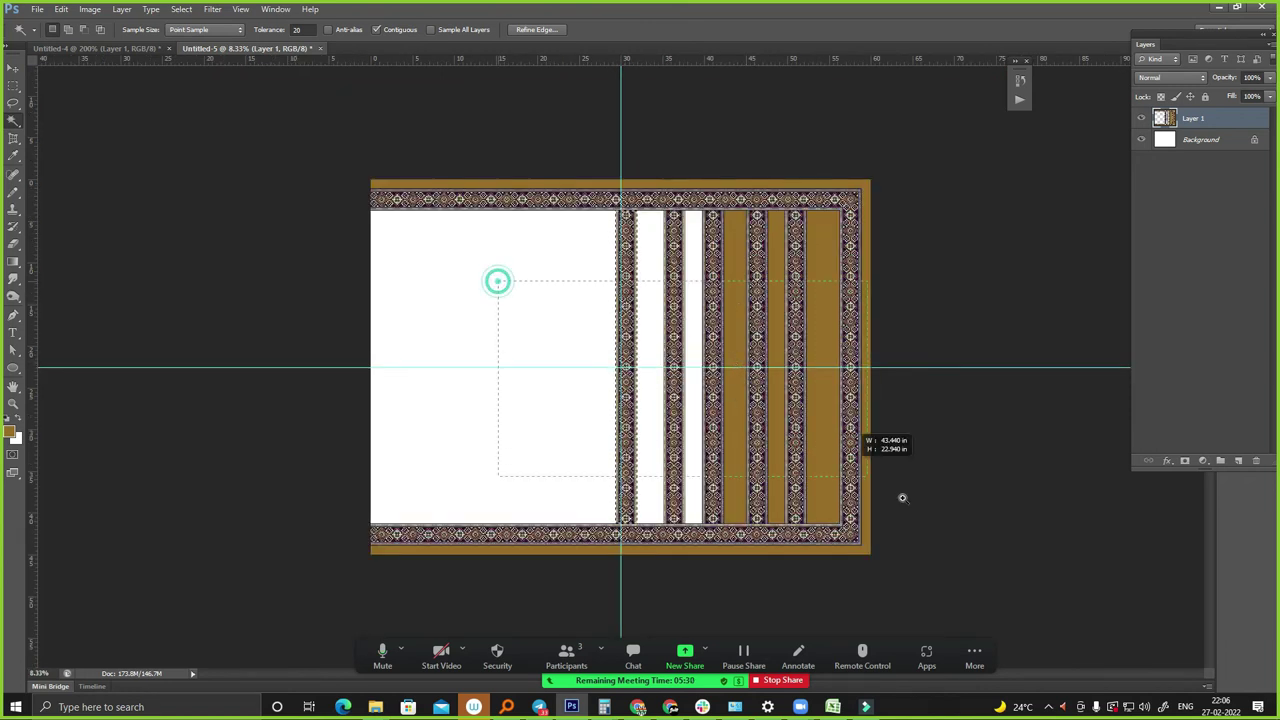
key(Delete)
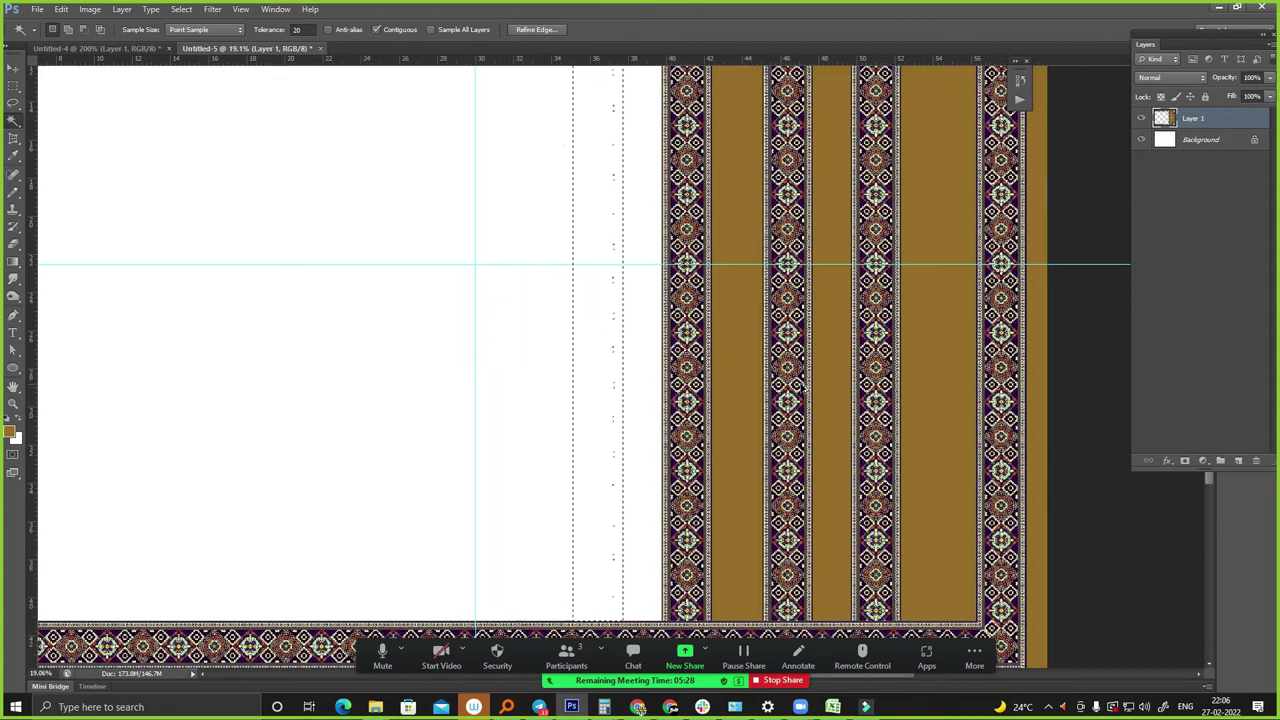
scroll(801, 388, down, 1)
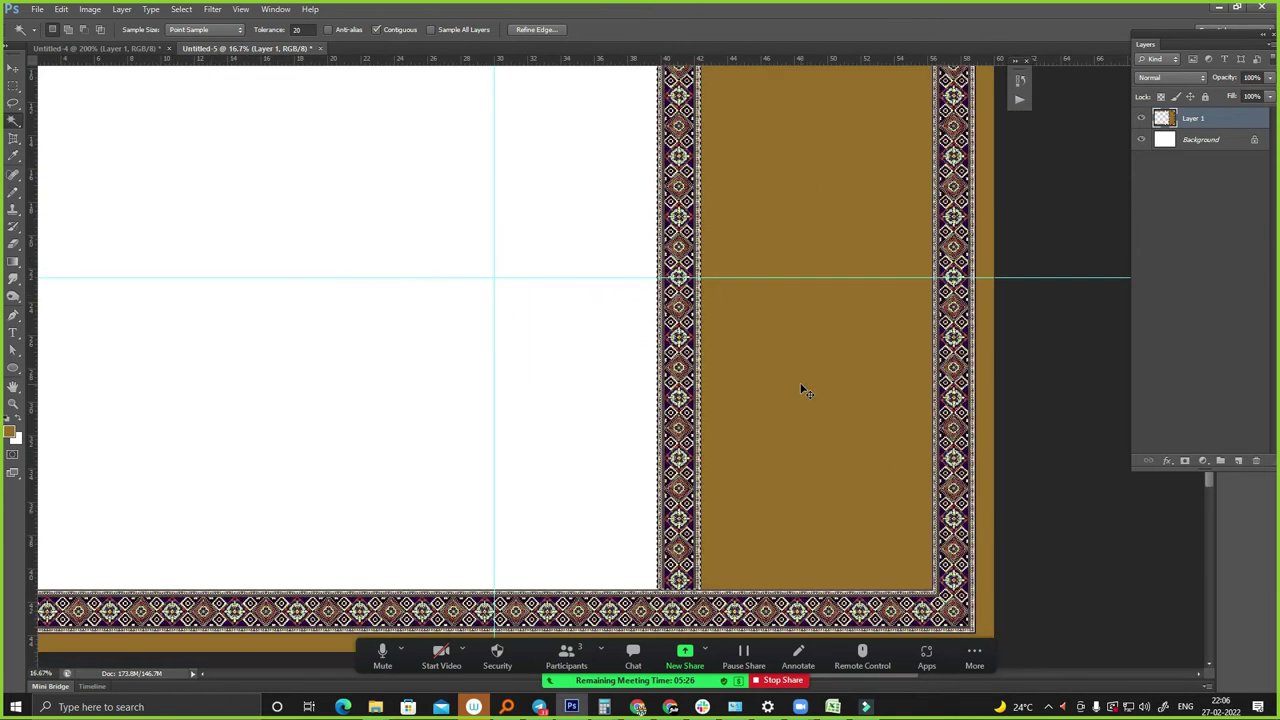
scroll(802, 389, down, 1)
scroll(806, 391, down, 1)
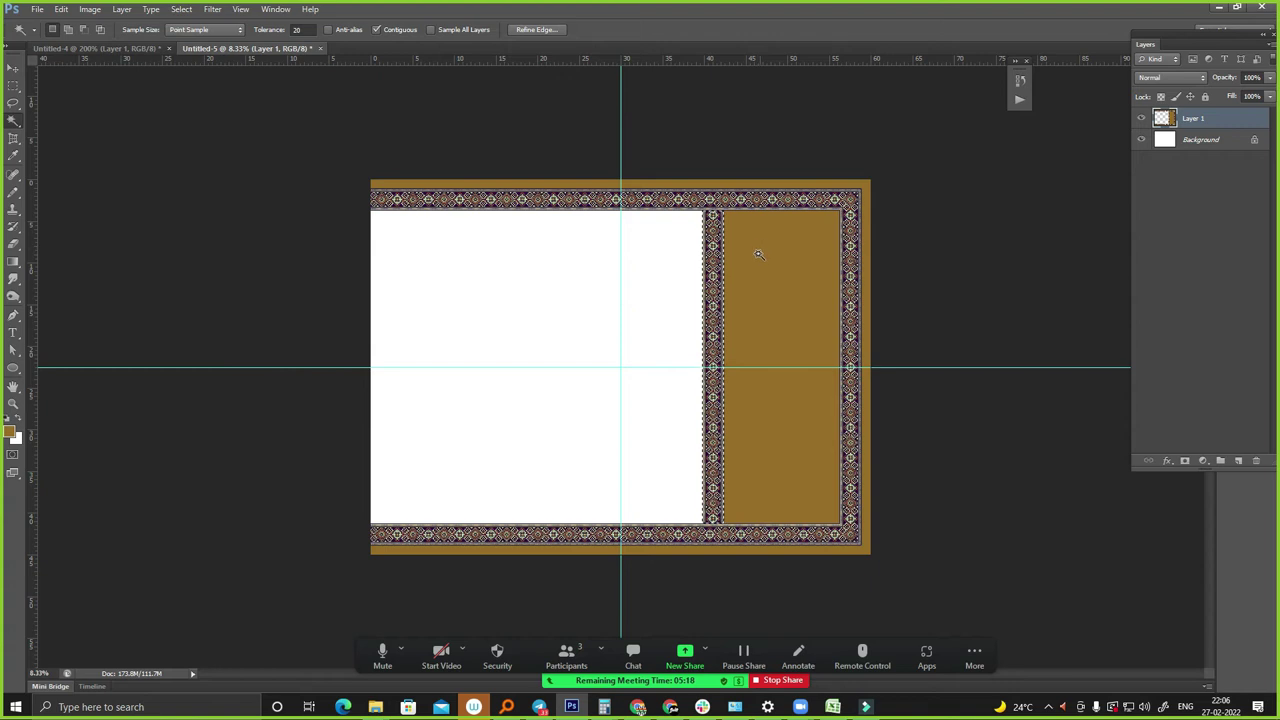
- On a new Layer 2, fill a thin marquee along the left panel's bottom edge with gold
drag(660, 190, 894, 405)
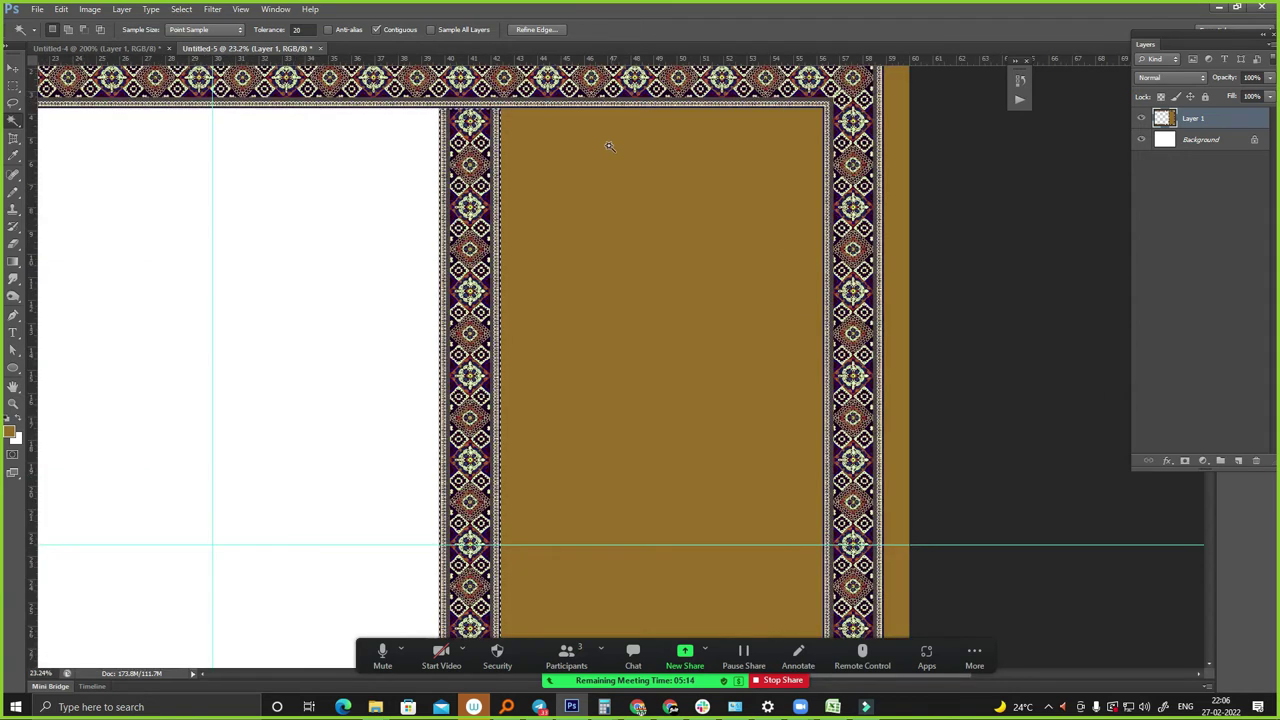
alt+click(605, 134)
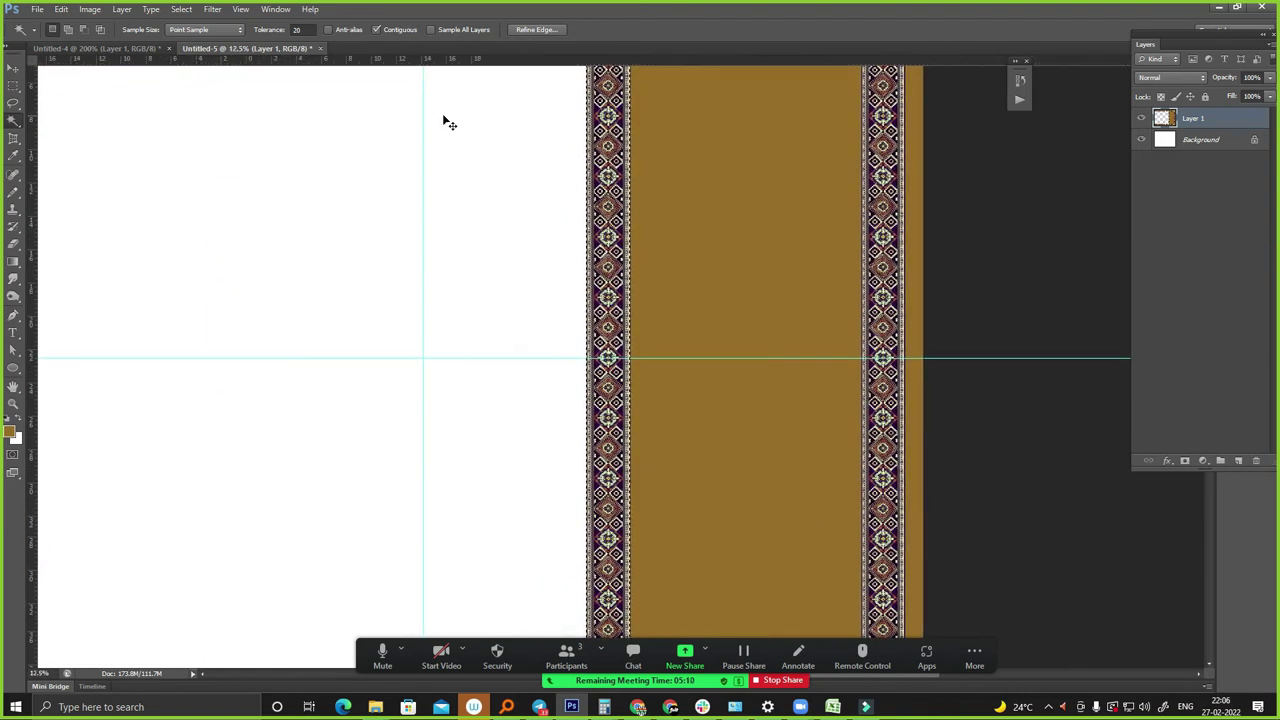
alt+click(594, 284)
key(m)
drag(244, 588, 742, 594)
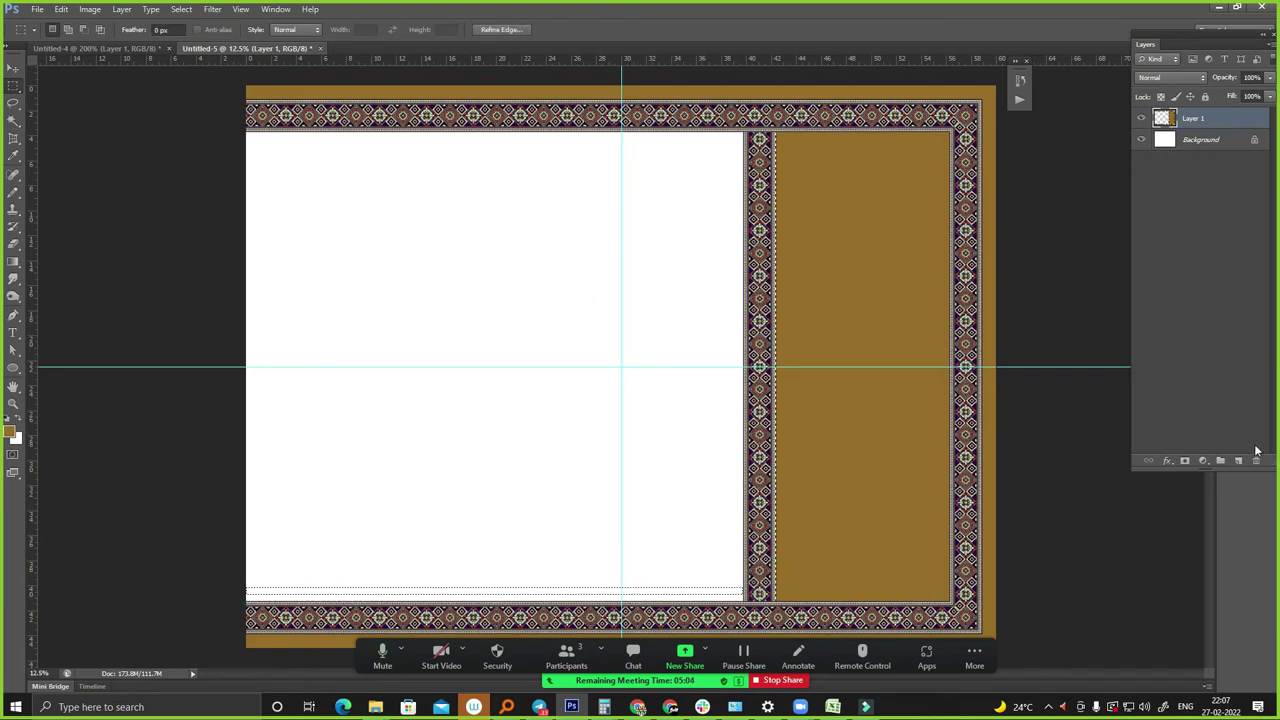
click(1238, 461)
key(alt+BackSpace)
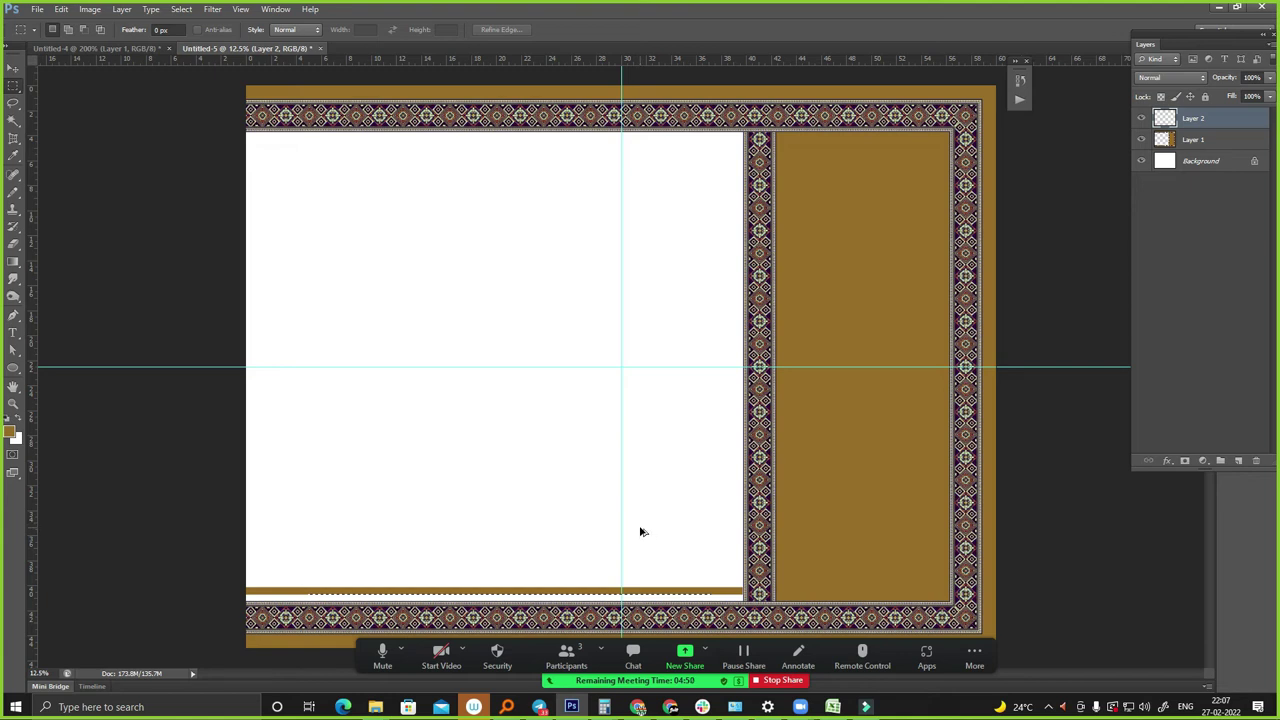
- Clear the brown strip under the white centre and zoom in on the right border
key(ctrl+alt+z)
key(ctrl+alt+z)
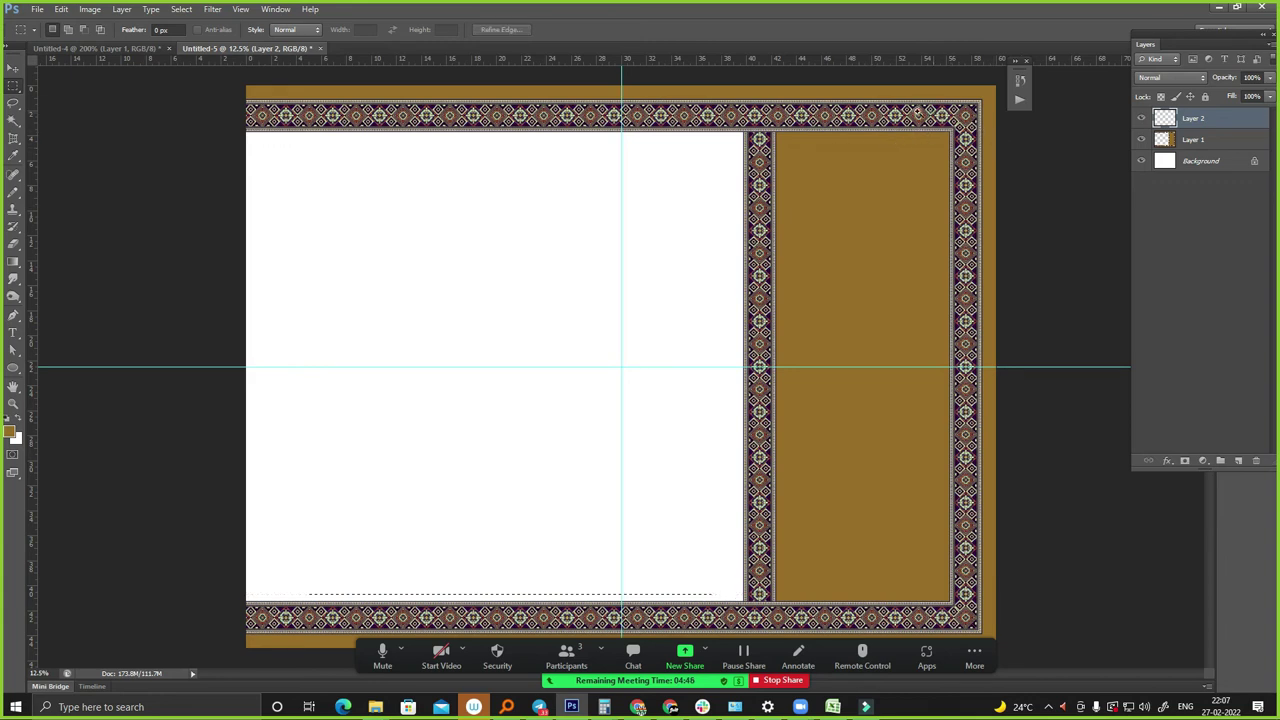
scroll(795, 180, up, 5)
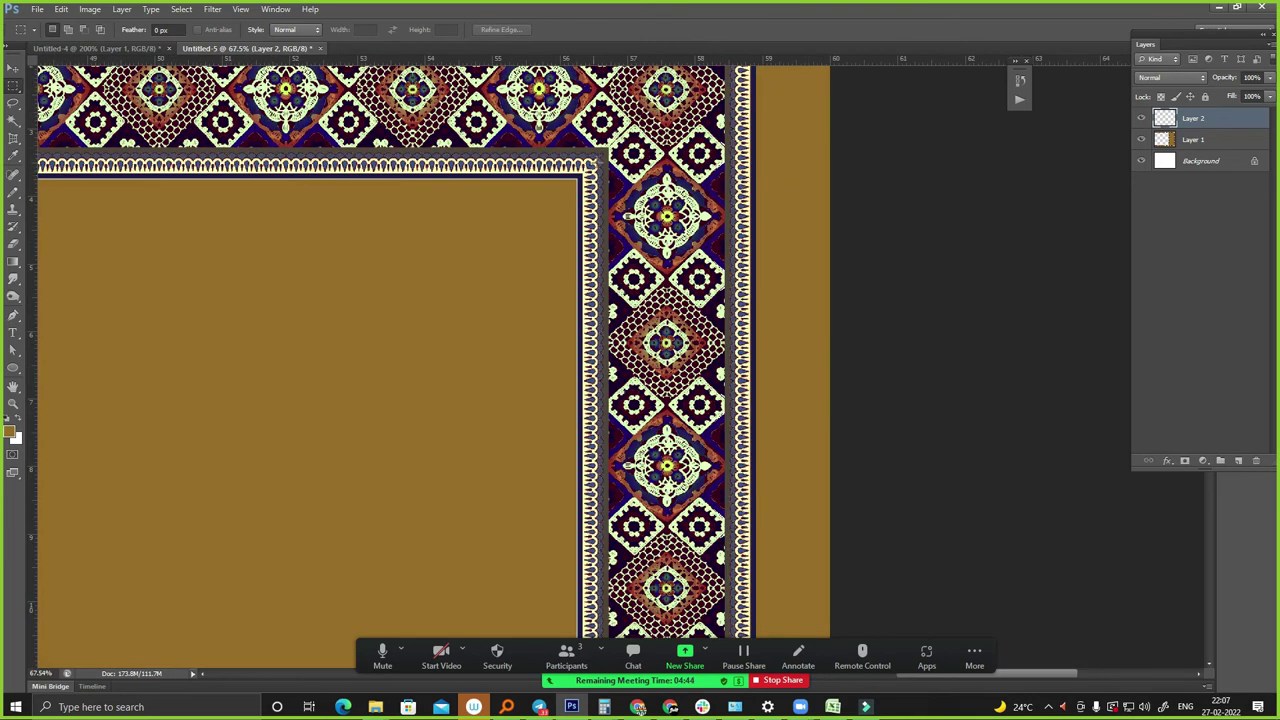
scroll(631, 600, up, 2)
scroll(631, 600, right, 2)
- Marquee-select a long vertical band along the right border's outer edging to the document bottom
mouse_move(636, 88)
mouse_down()
mouse_move(689, 262)
mouse_move(674, 457)
mouse_move(695, 645)
mouse_up()
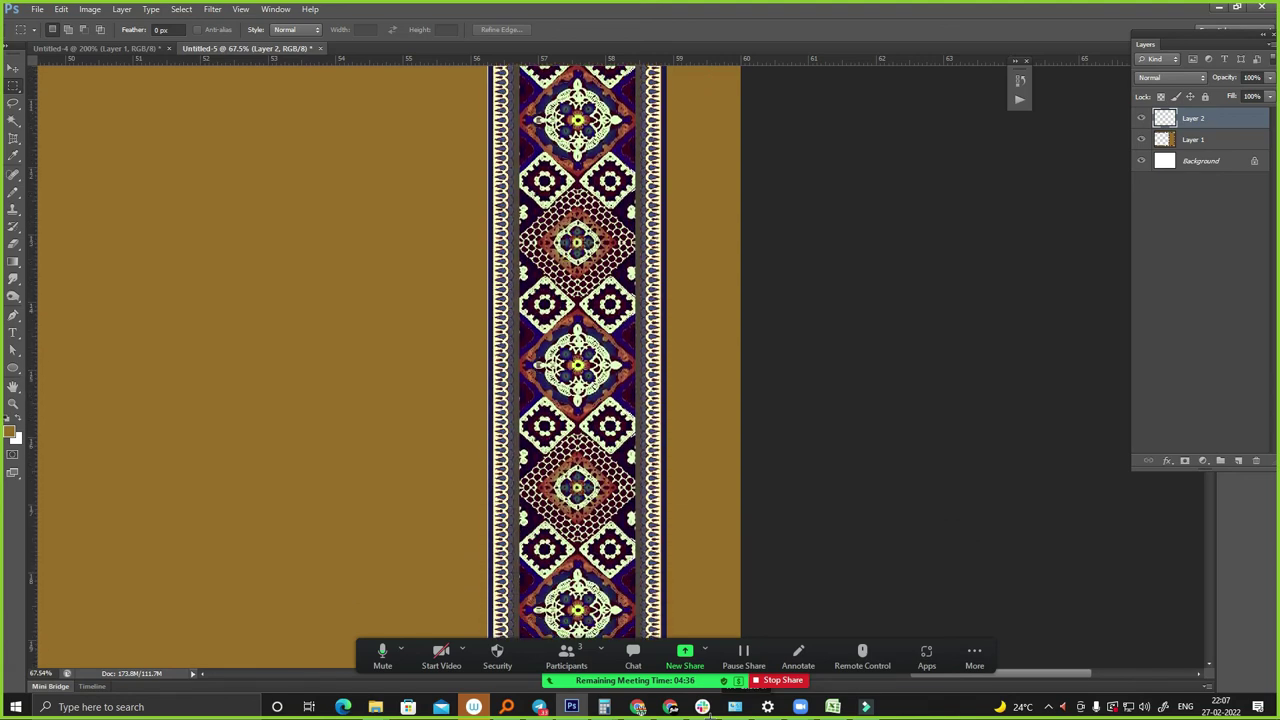
drag(631, 636, 631, 636)
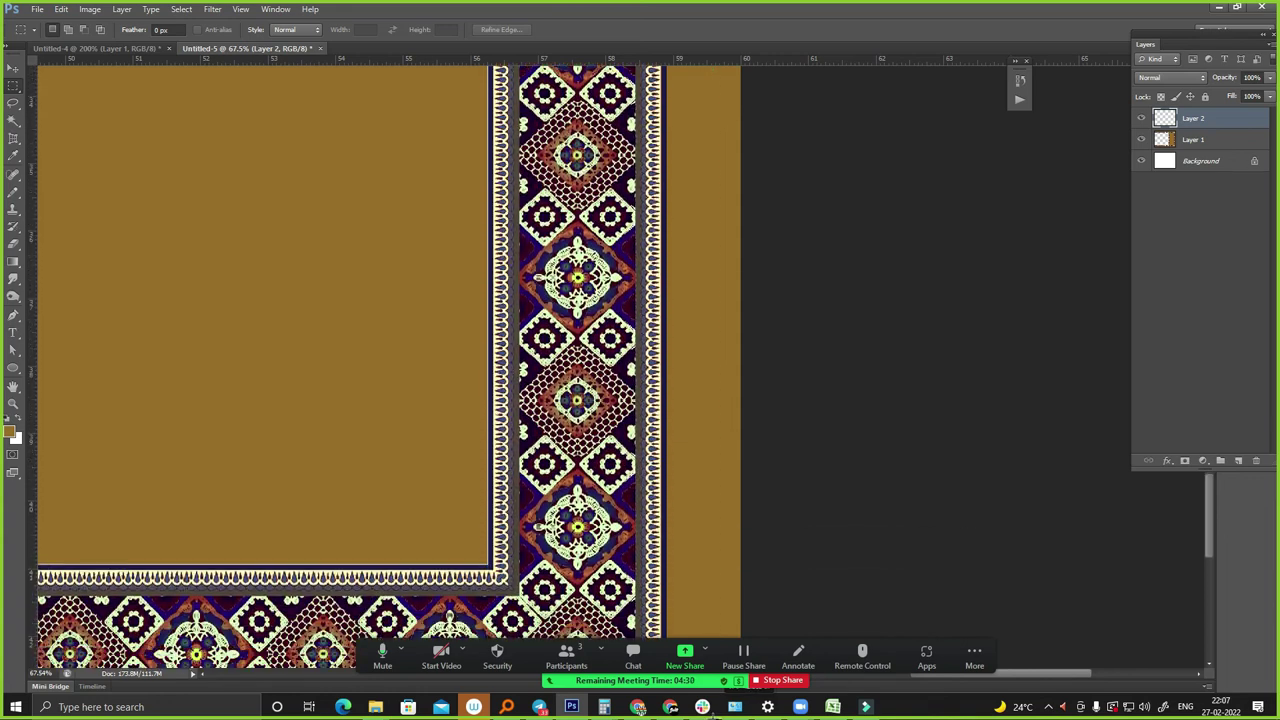
drag(631, 636, 748, 433)
- Magic Wand-select the thin edging strip on Layer 1
key(w)
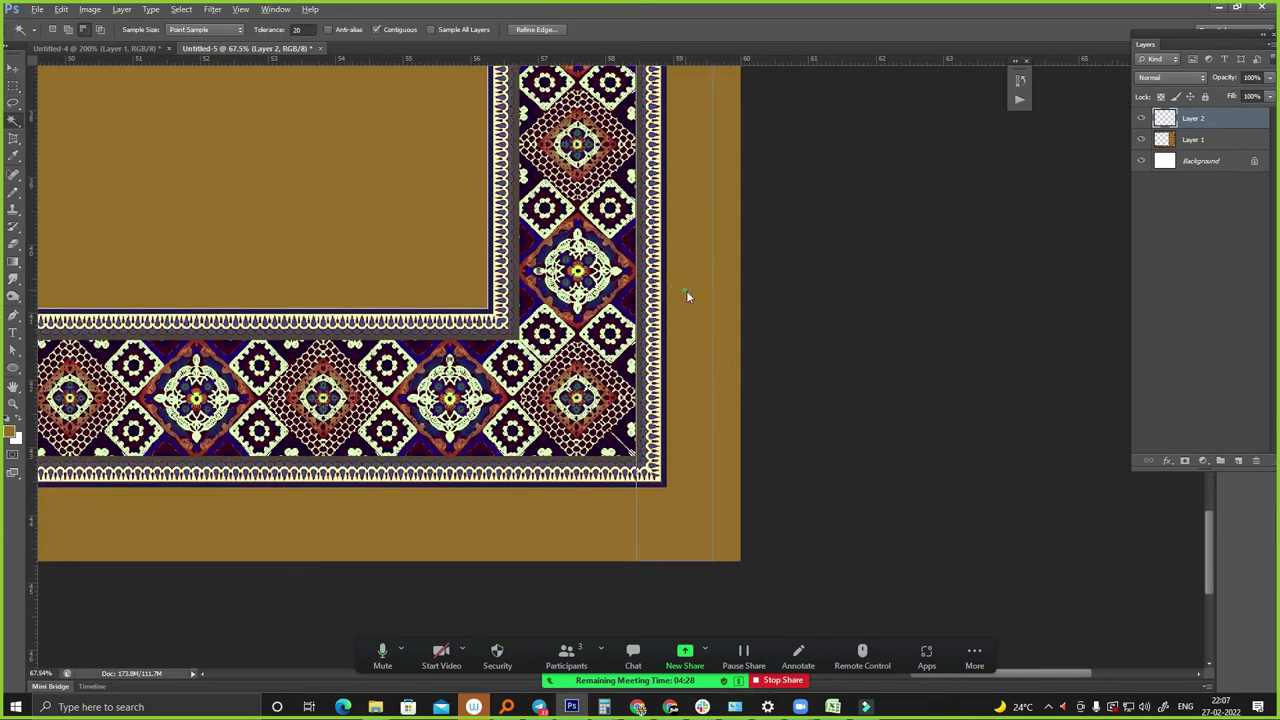
click(887, 251)
key(Return)
click(1192, 140)
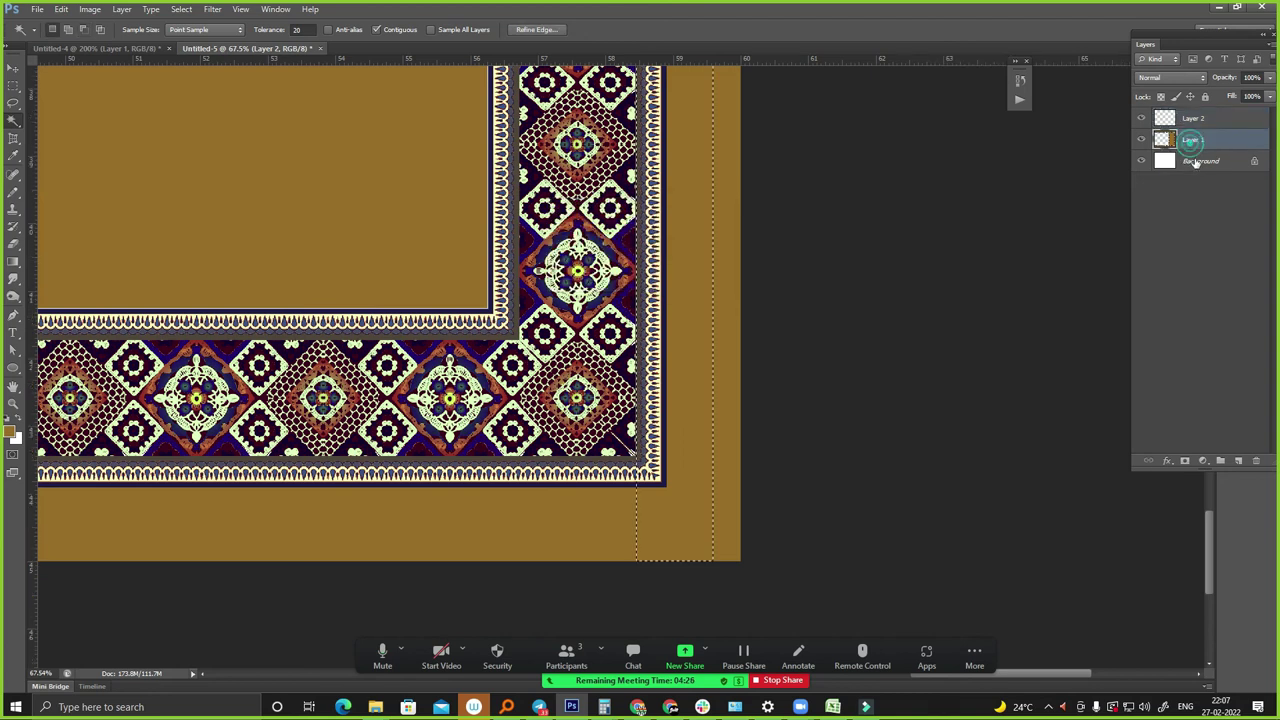
click(700, 264)
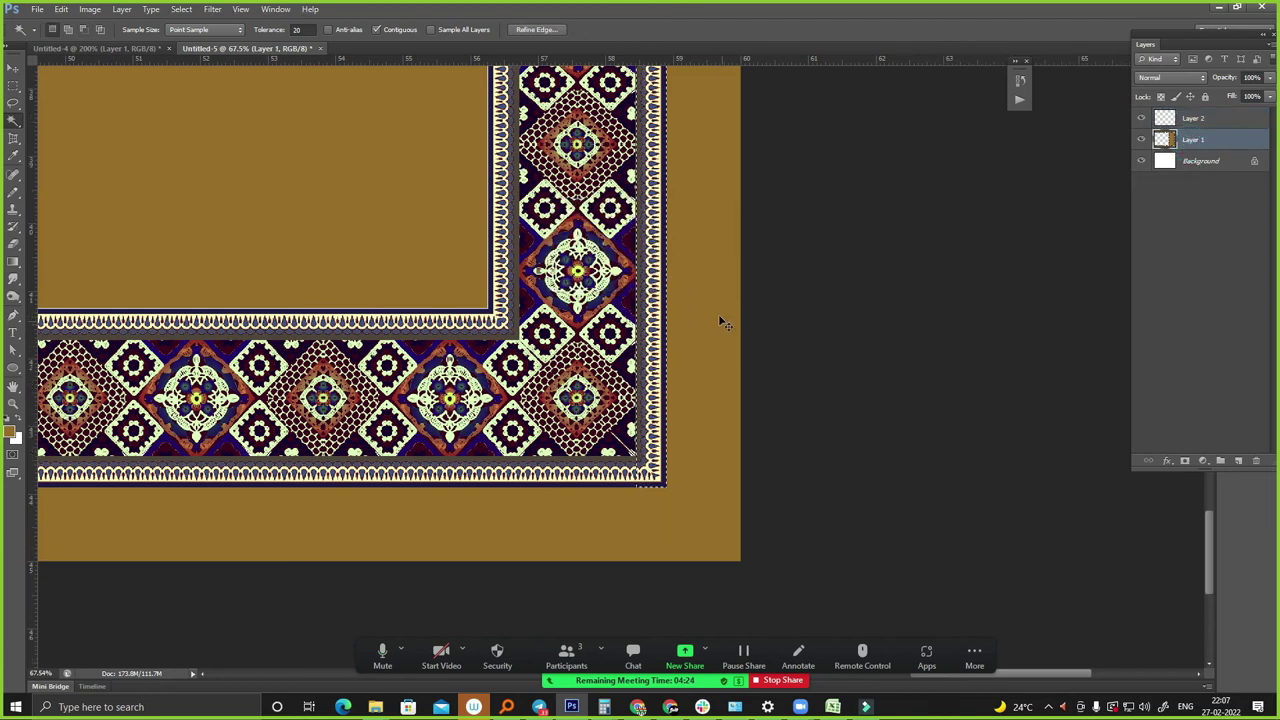
- Paste the edging strip into the brown right panel as a masked layer and position it
key(ctrl+minus)
key(ctrl+minus)
key(ctrl+minus)
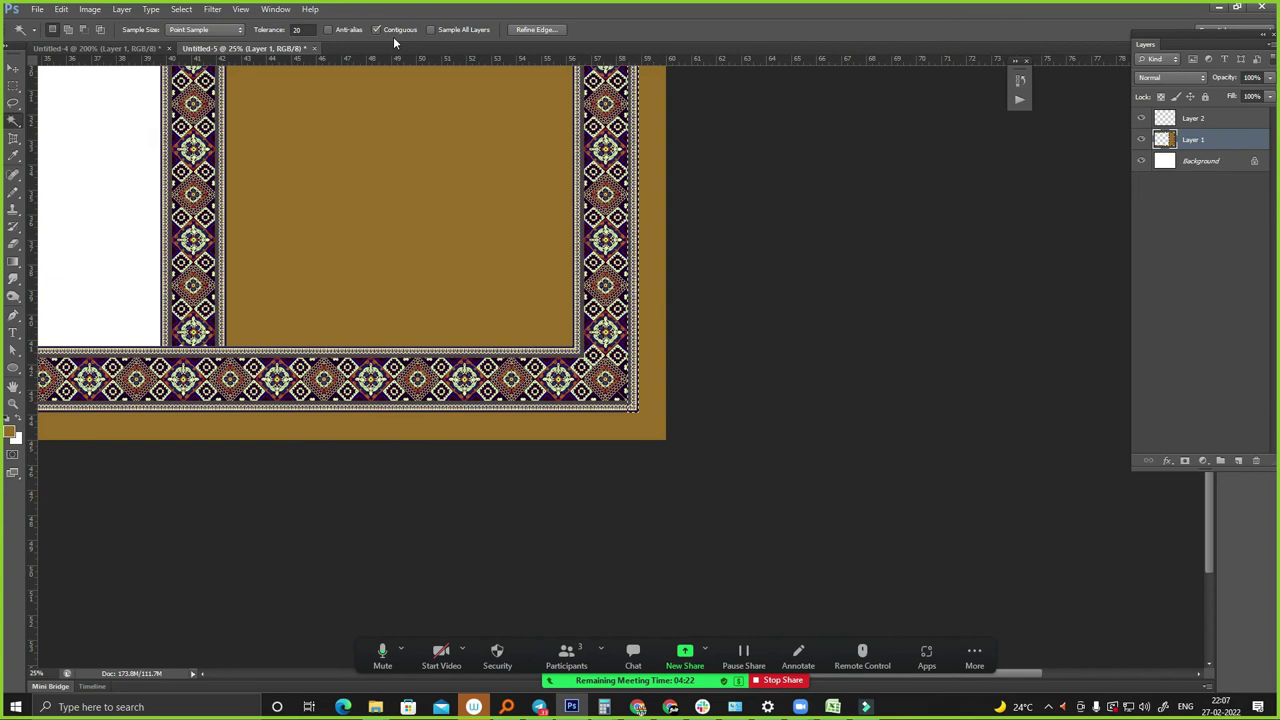
key(ctrl+minus)
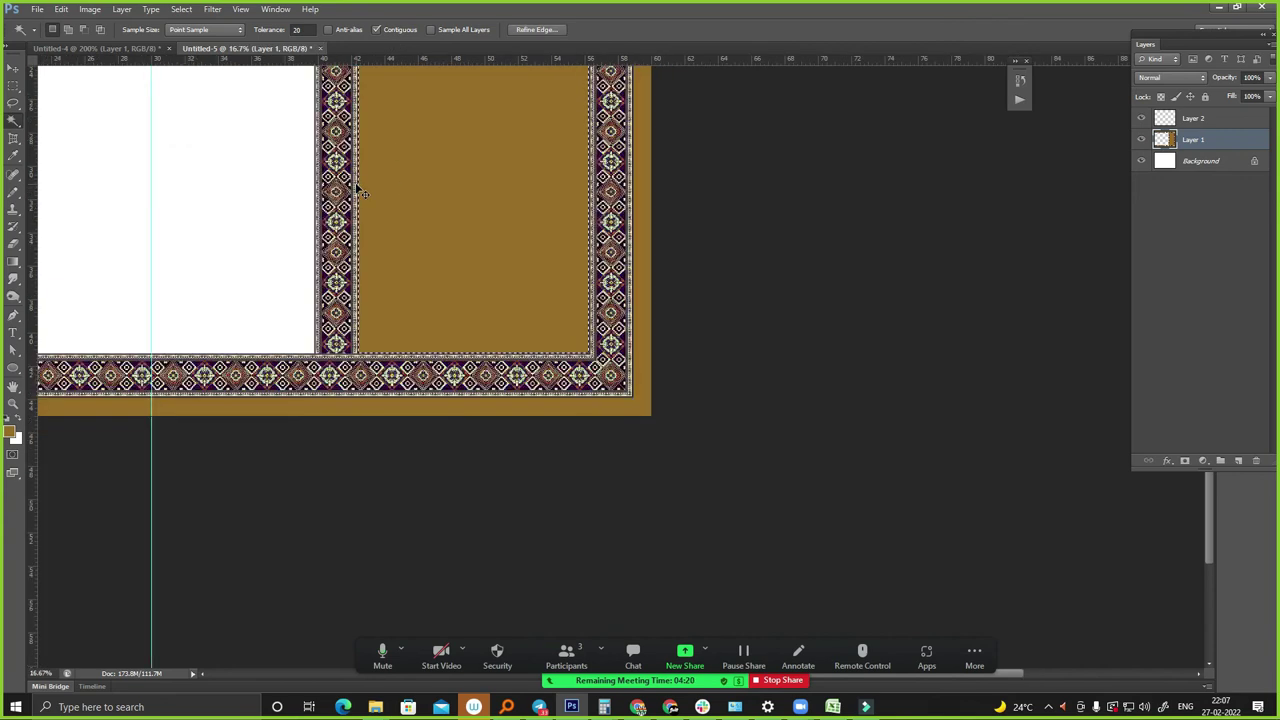
key(ctrl+minus)
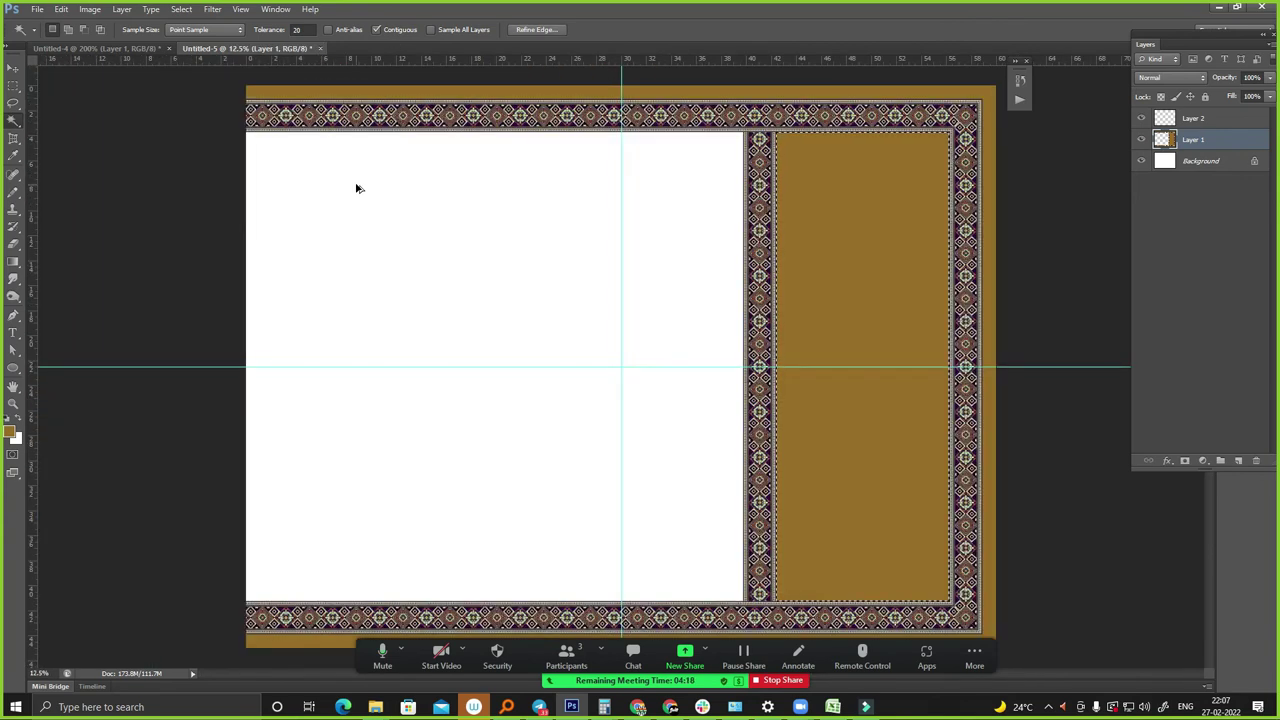
key(ctrl+alt+shift+v)
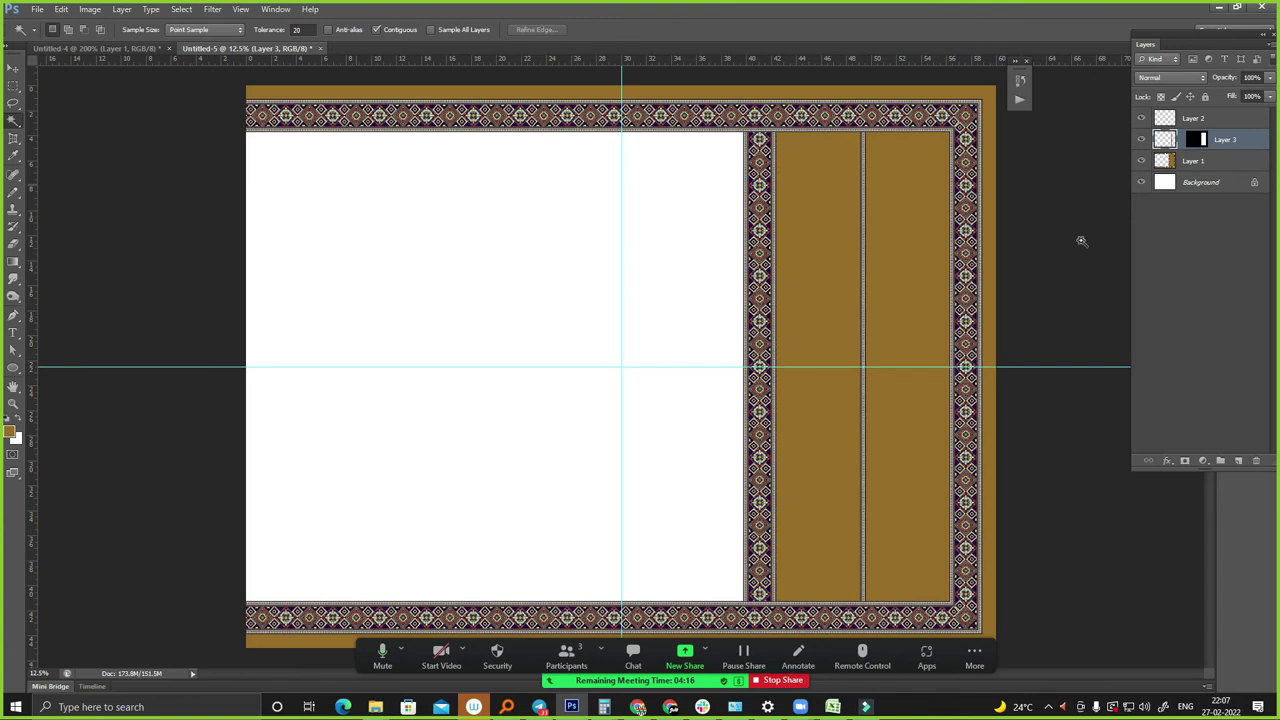
mouse_move(863, 280)
mouse_down()
mouse_move(786, 289)
mouse_move(946, 307)
mouse_up()
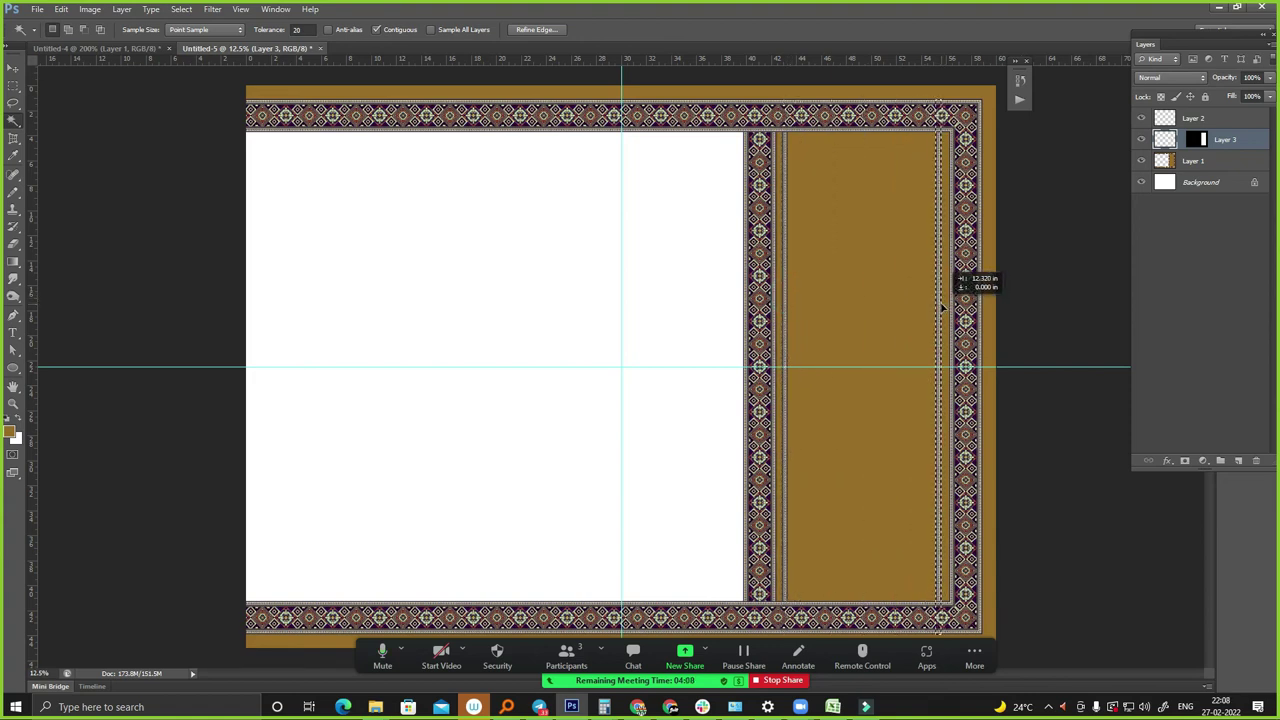
mouse_move(938, 297)
mouse_down()
mouse_move(797, 293)
mouse_move(930, 305)
mouse_up()
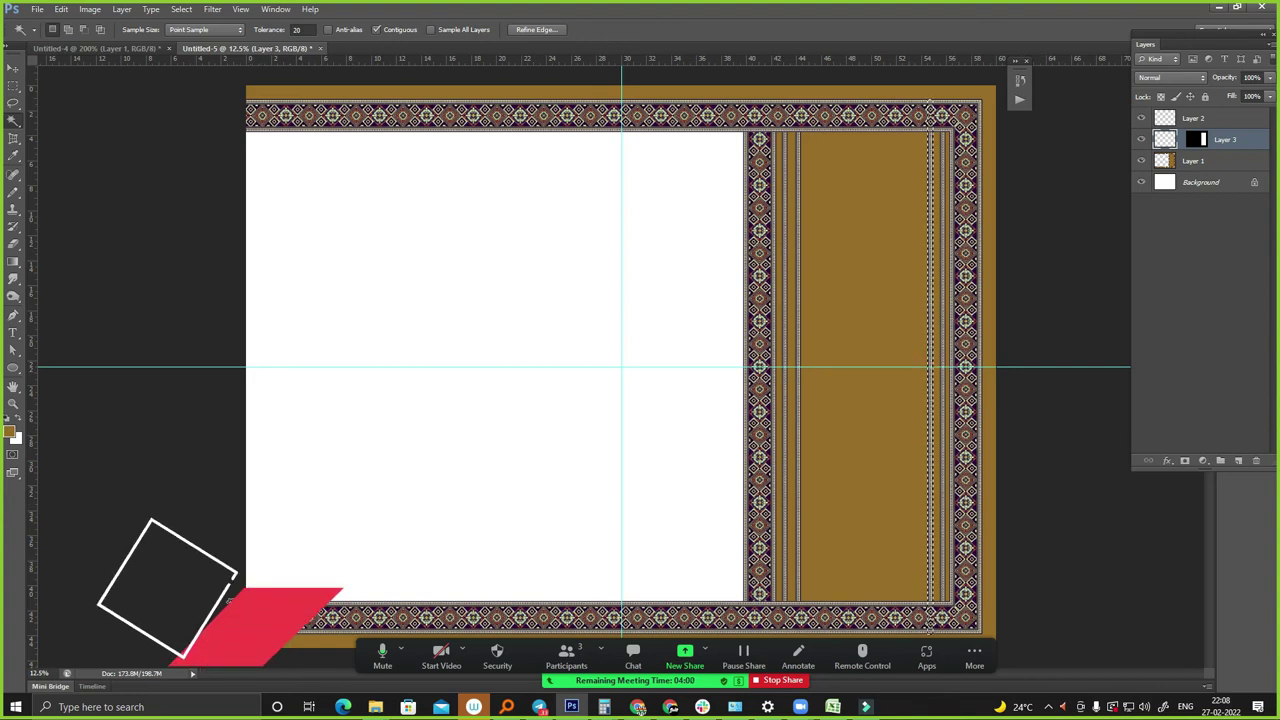
- Merge the pasted edging strip layer down into Layer 1
key(m)
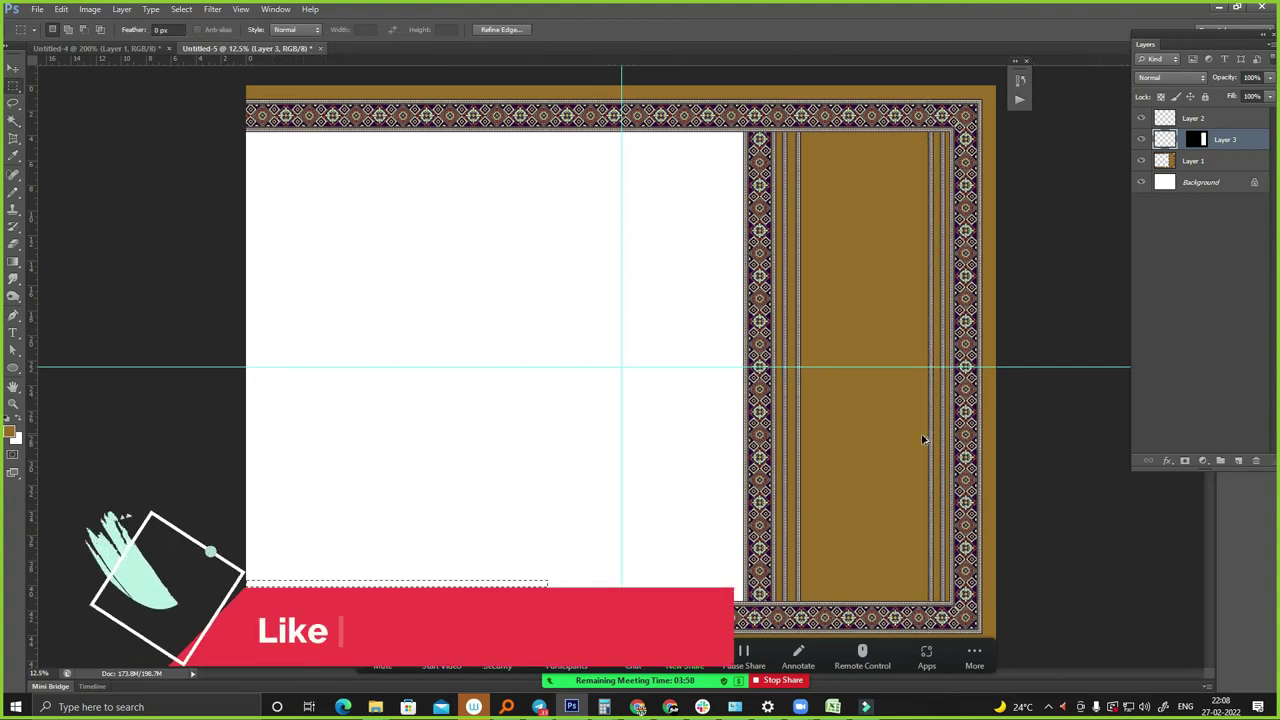
drag(931, 434, 513, 441)
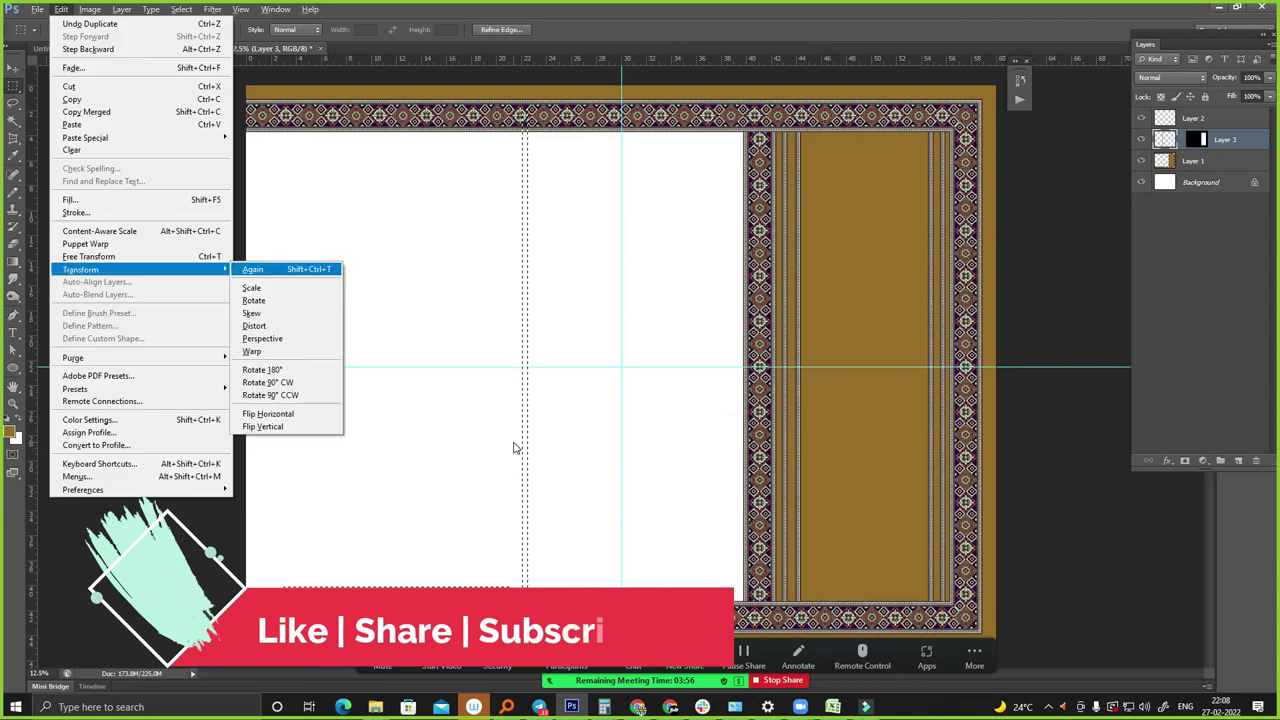
key(ctrl+z)
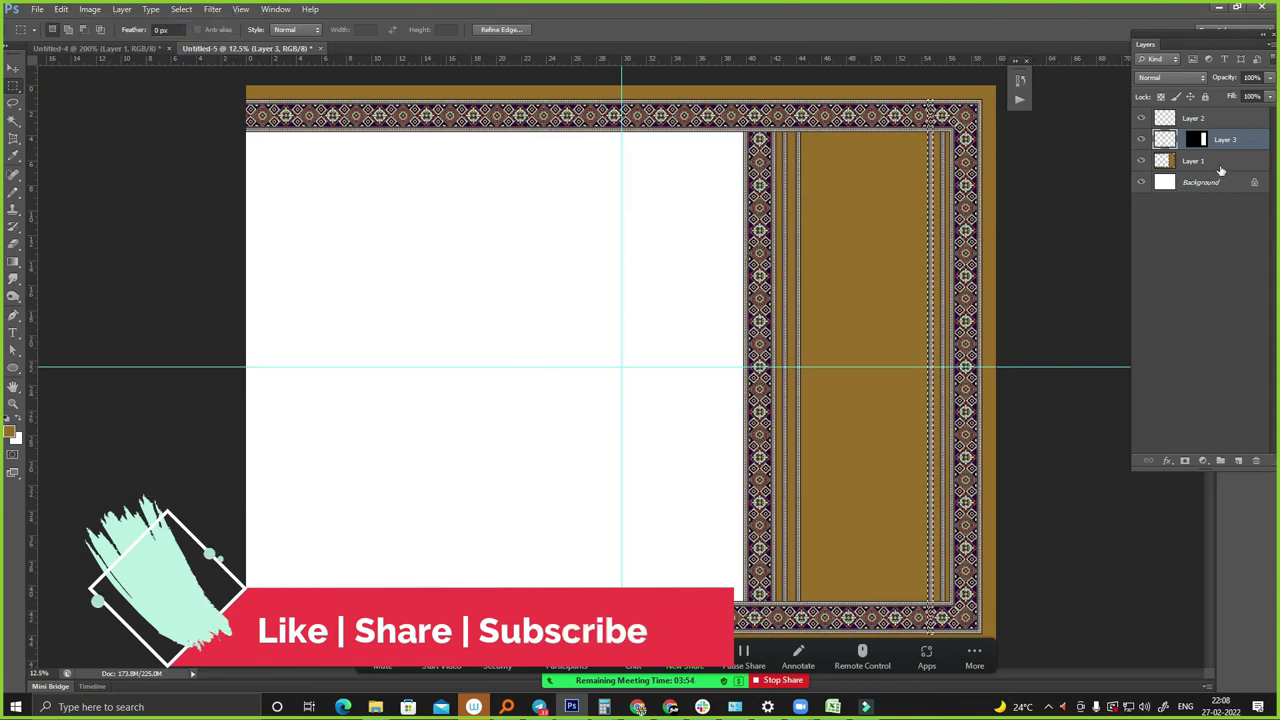
key(ctrl+e)
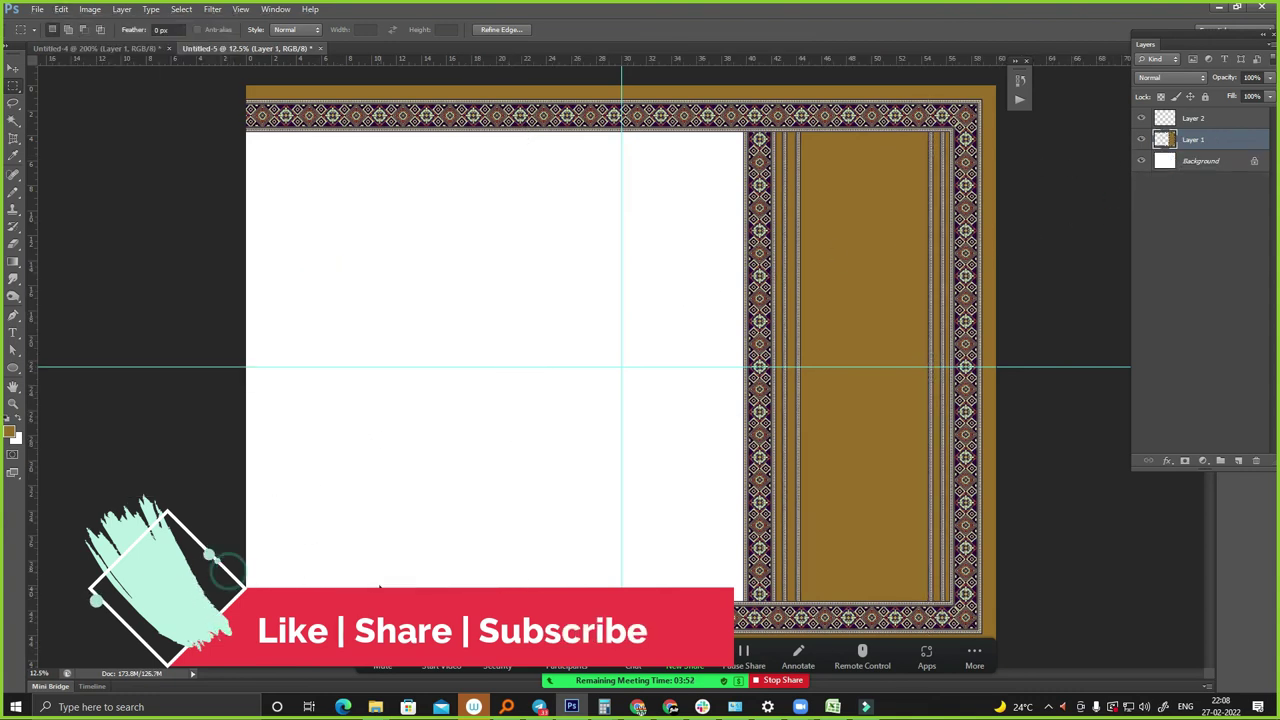
- Duplicate the strip, turn it horizontal along the white centre's bottom, and merge it into Layer 1
key(ctrl+j)
key(ctrl+shift+t)
drag(354, 374, 528, 595)
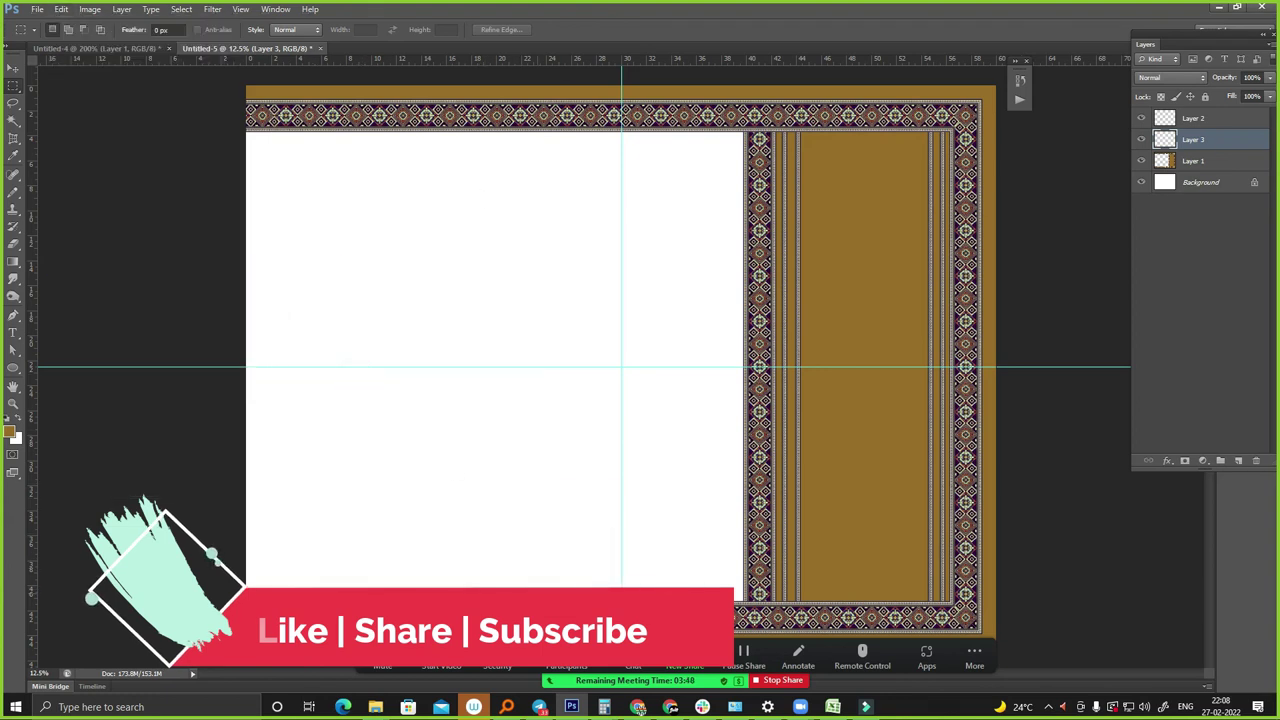
drag(524, 593, 545, 583)
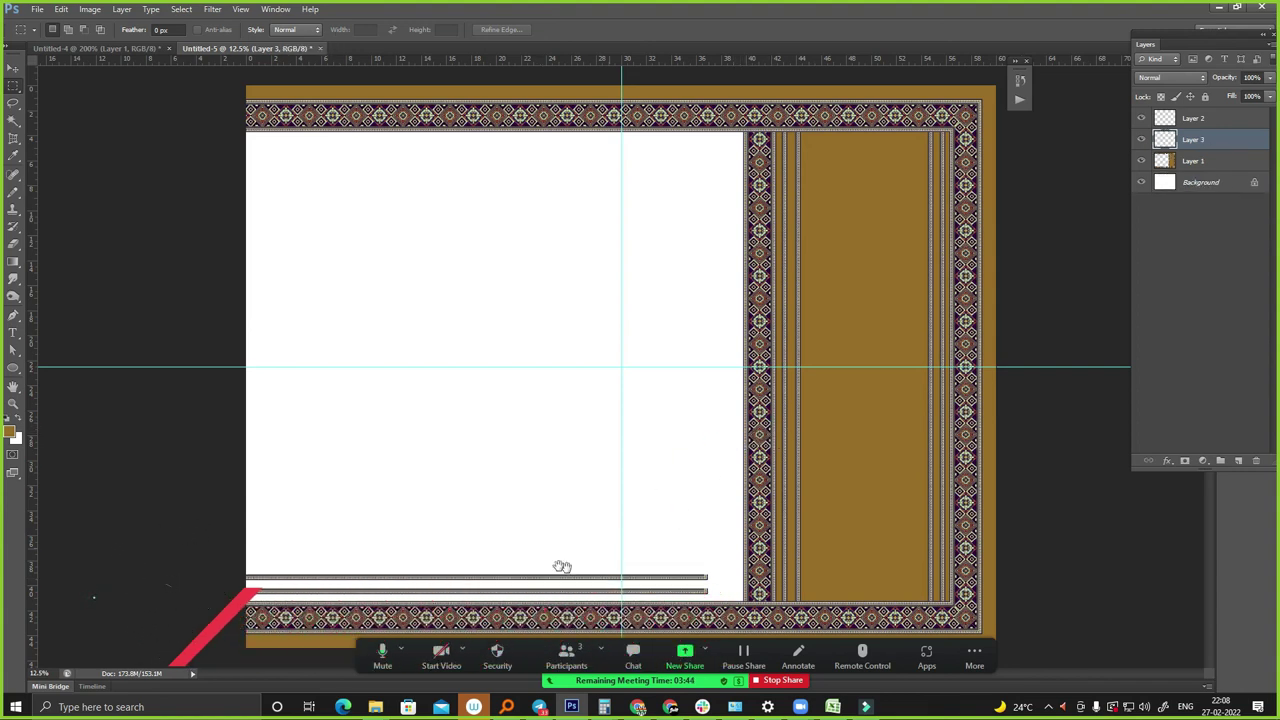
key(ctrl+e)
- Cut a curved Pen-drawn wedge out of the bottom stripes' right end, leaving white
scroll(377, 451, up, 3)
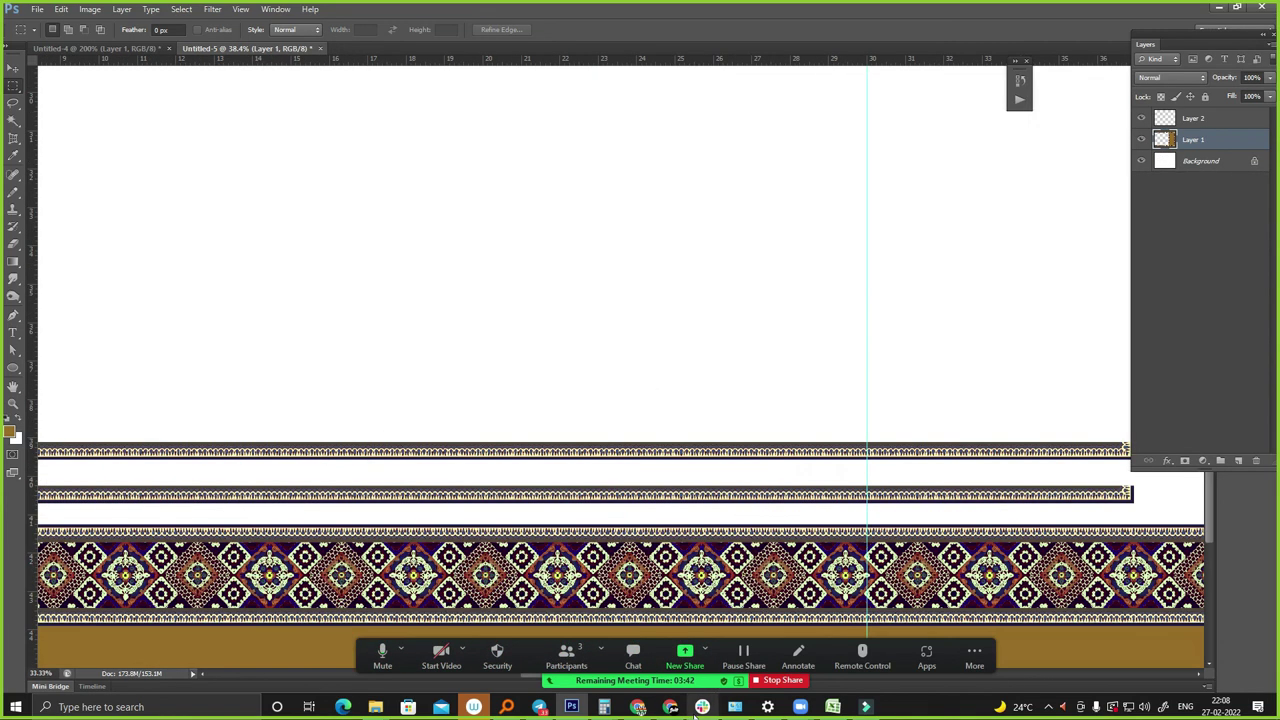
mouse_move(634, 306)
mouse_down()
mouse_move(514, 145)
mouse_move(391, 35)
mouse_up()
key(p)
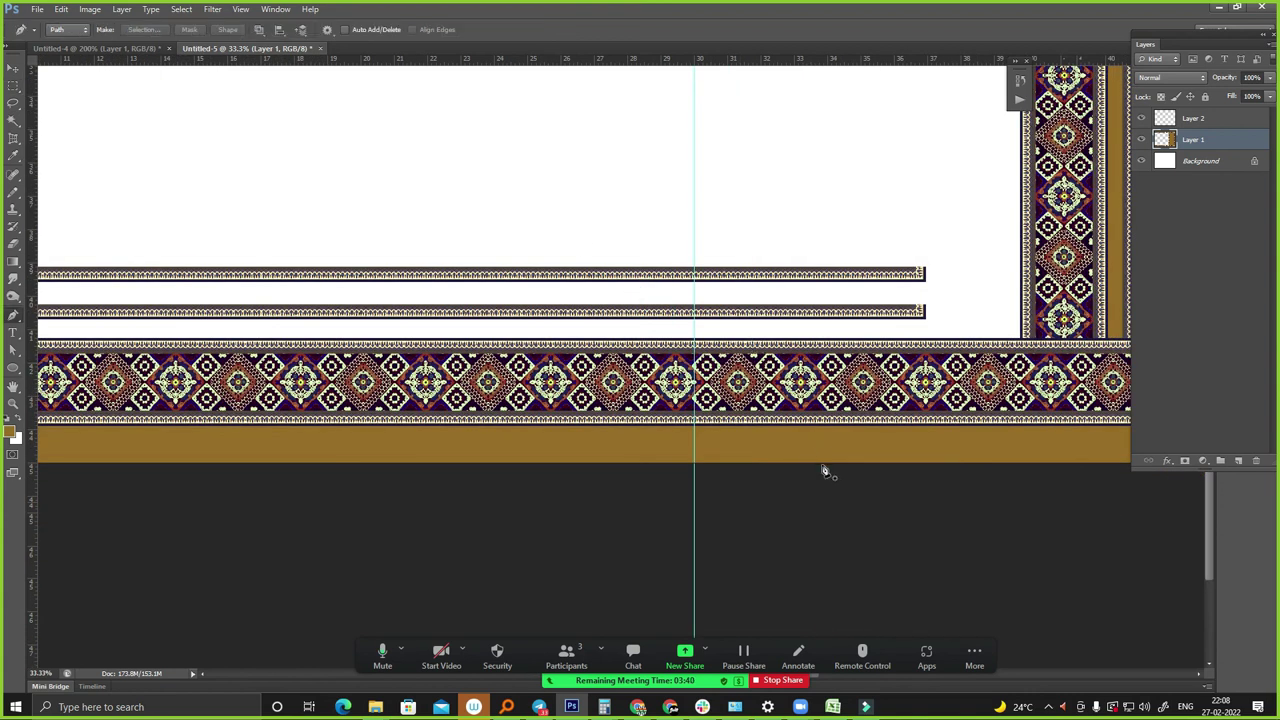
click(879, 473)
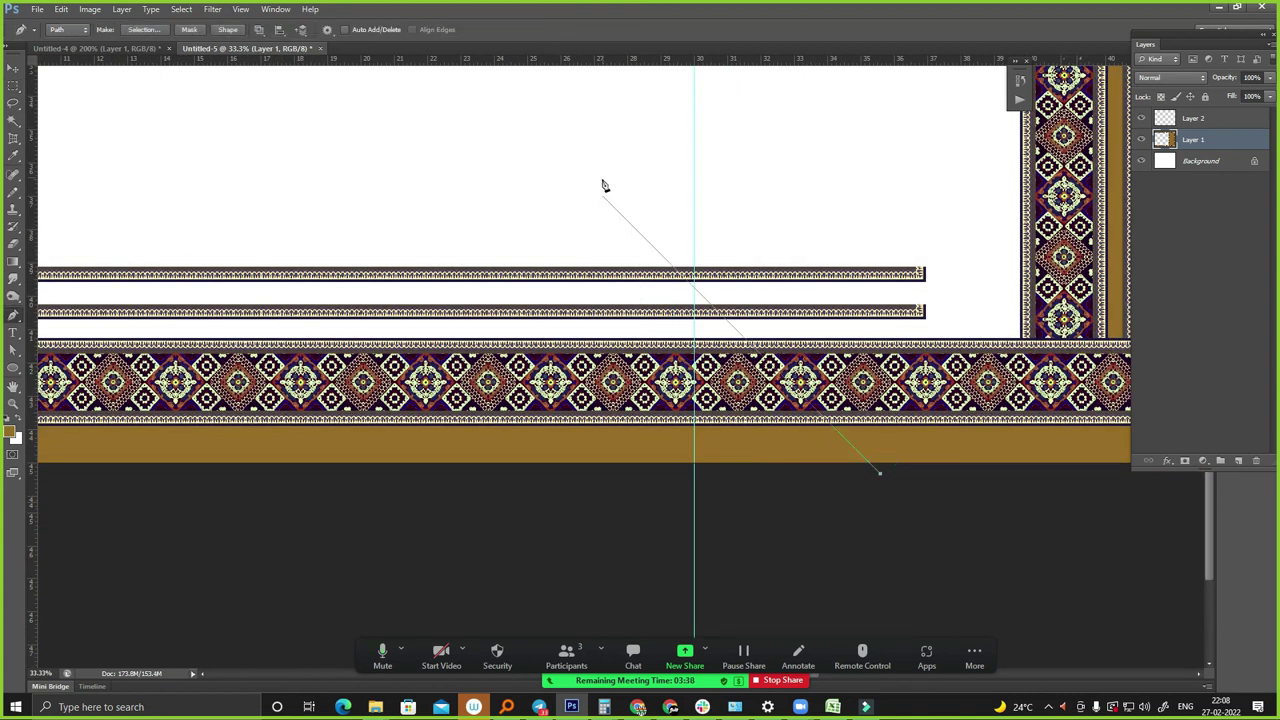
drag(913, 469, 881, 491)
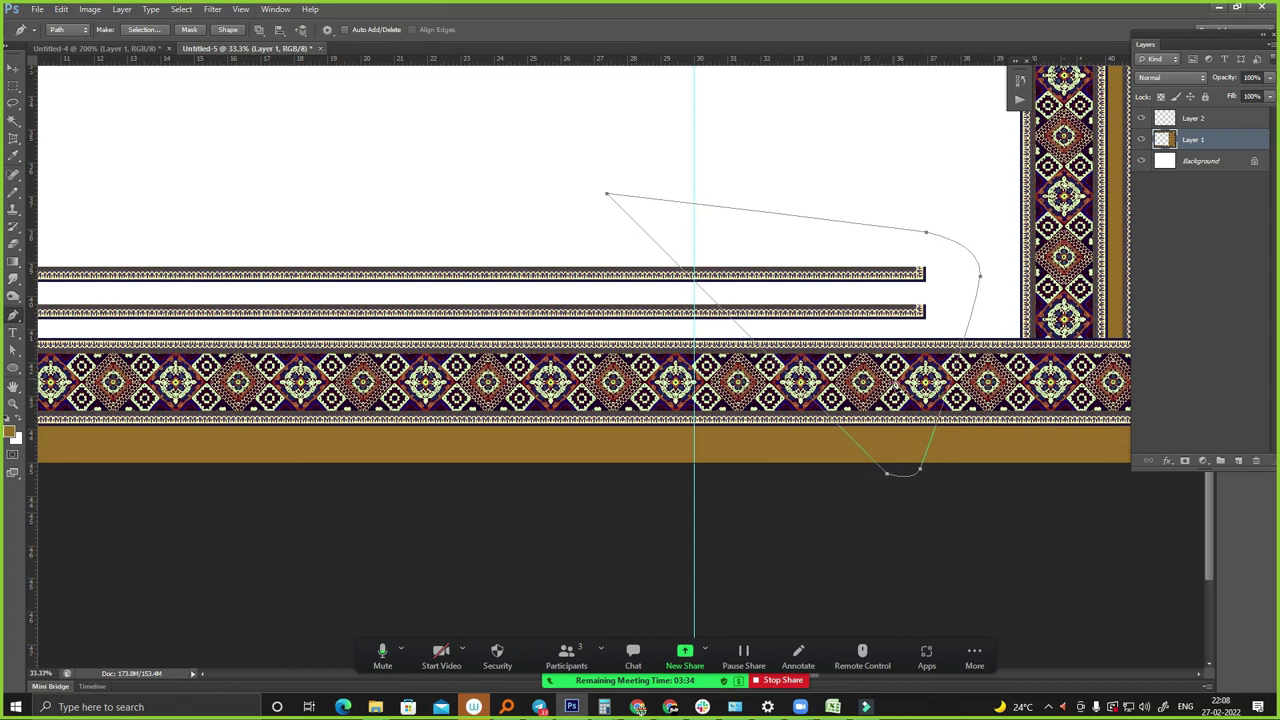
key(Escape)
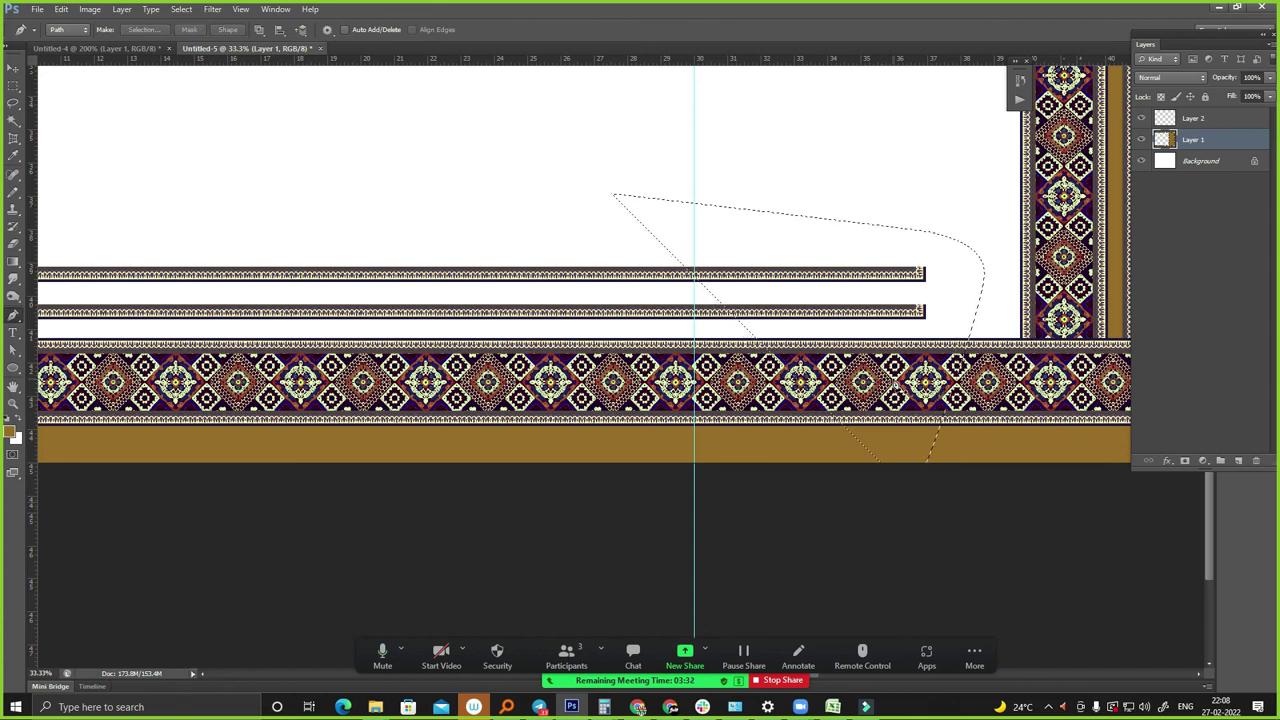
key(Delete)
key(ctrl+minus)
key(ctrl+minus)
key(ctrl+minus)
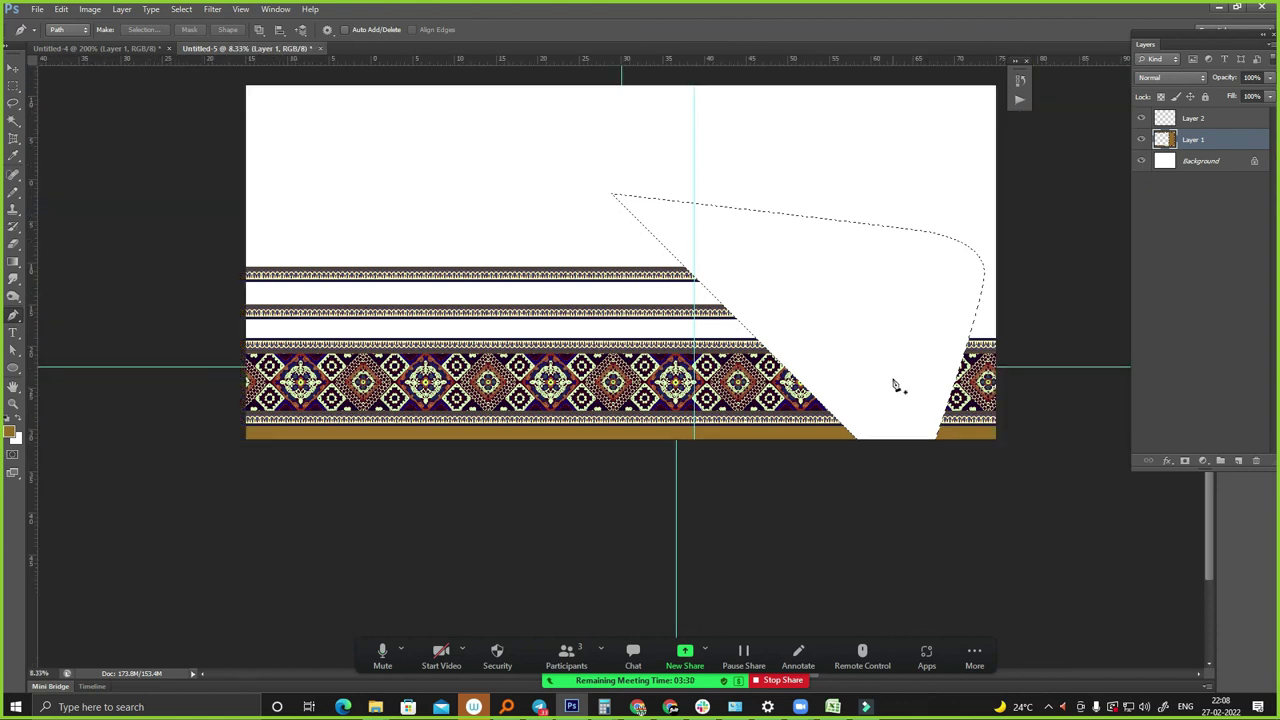
key(ctrl+minus)
- Copy the bottom border and inner strips and rotate the copy 90° counter-clockwise
key(m)
drag(395, 440, 660, 552)
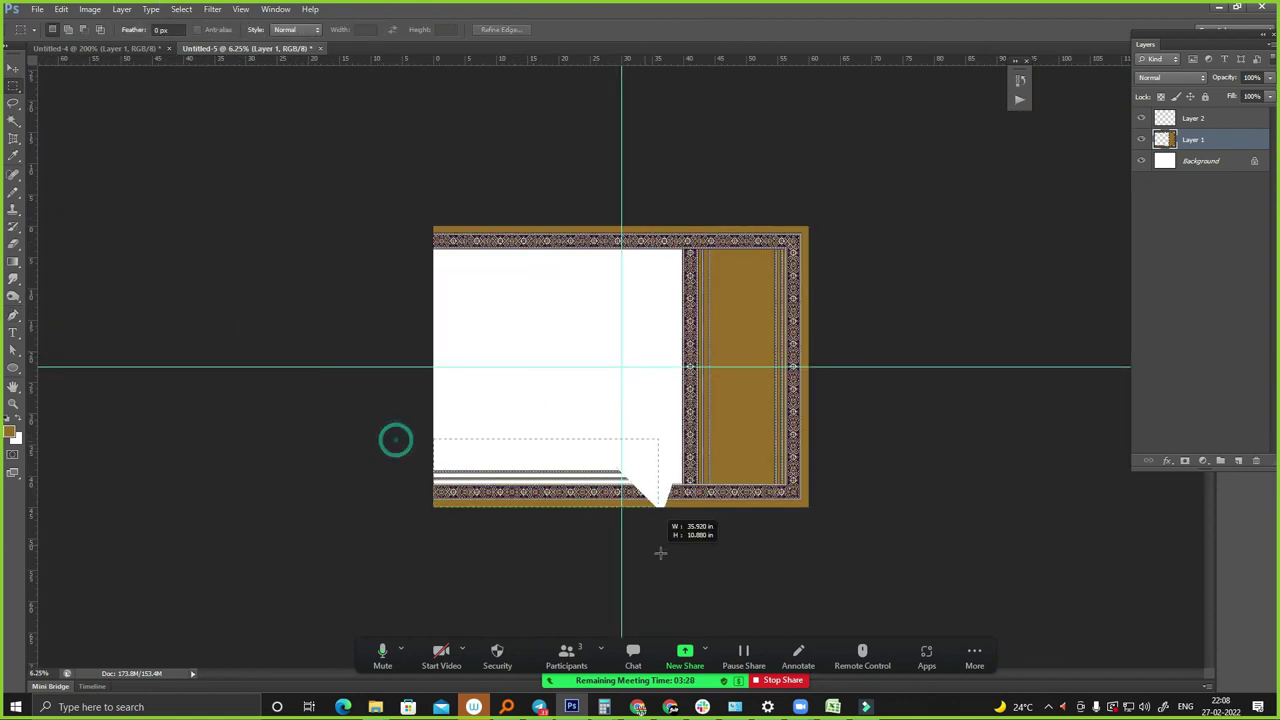
drag(647, 482, 647, 456)
key(alt+e)
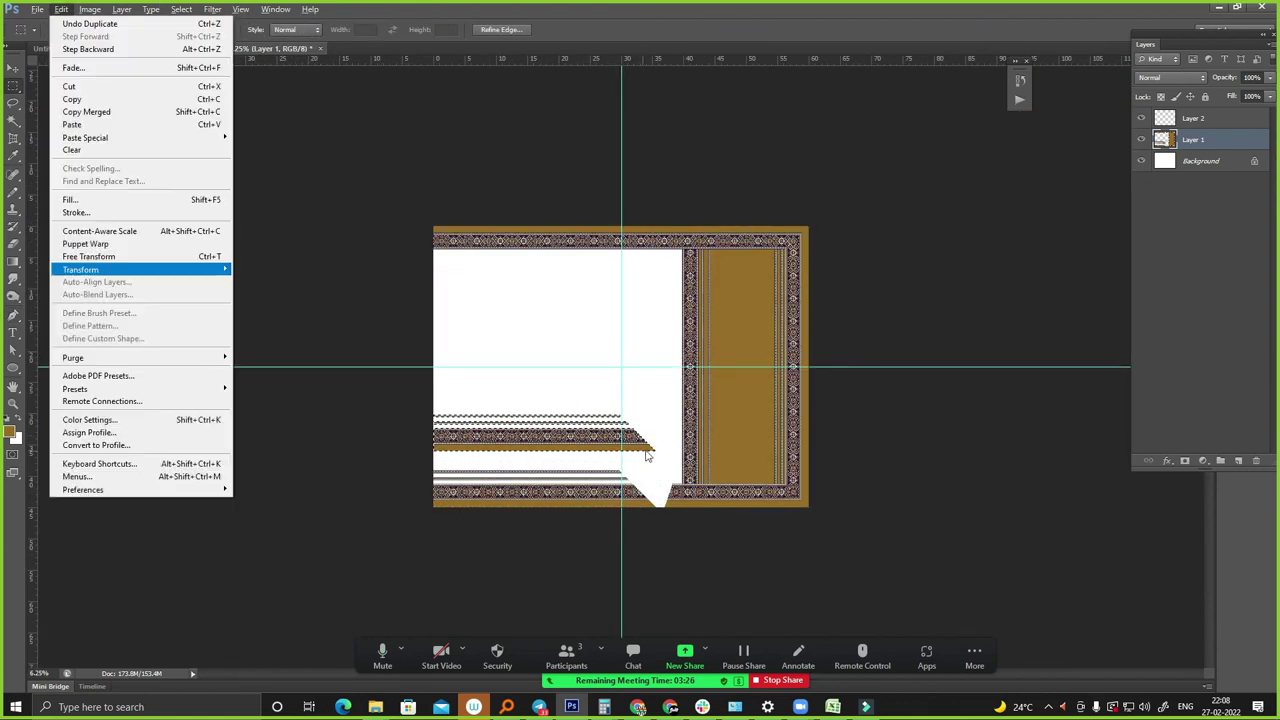
key(Right)
key(Escape)
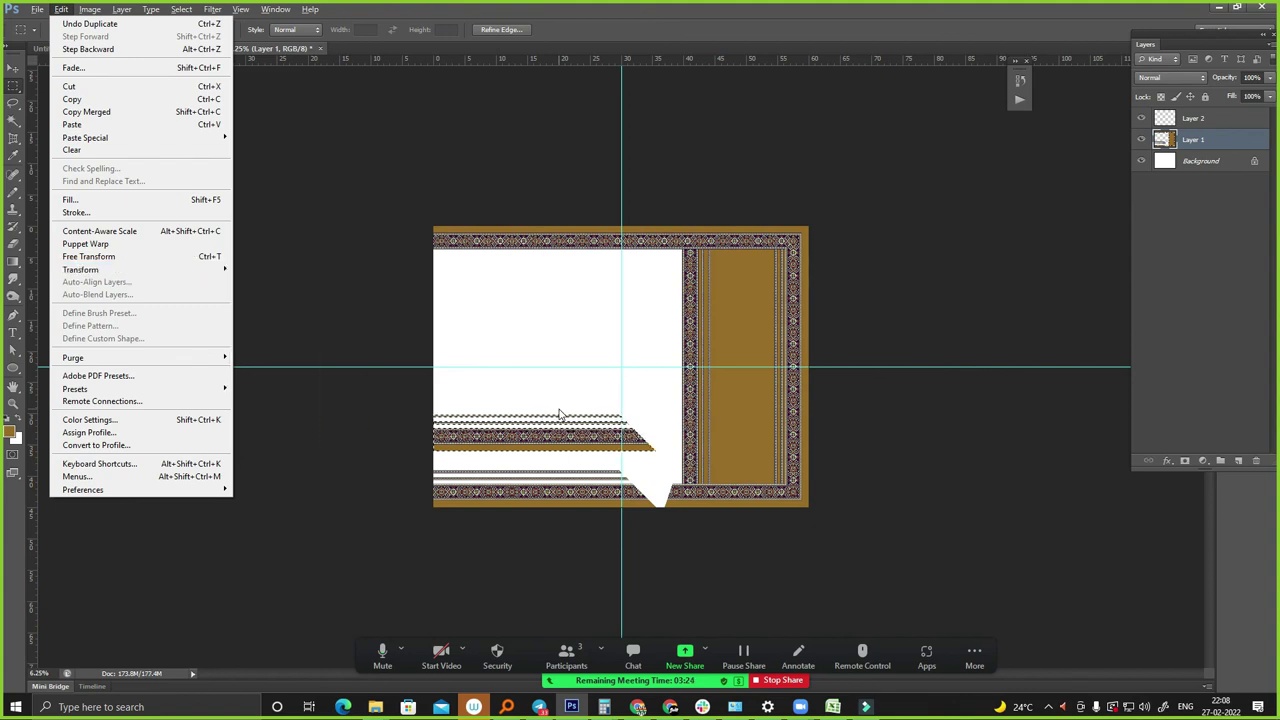
key(a)
key(0)
key(alt+e)
key(a)
key(Escape)
- Place the upright bands beside the white centre and clear the overlapping corner into a miter
drag(535, 430, 627, 428)
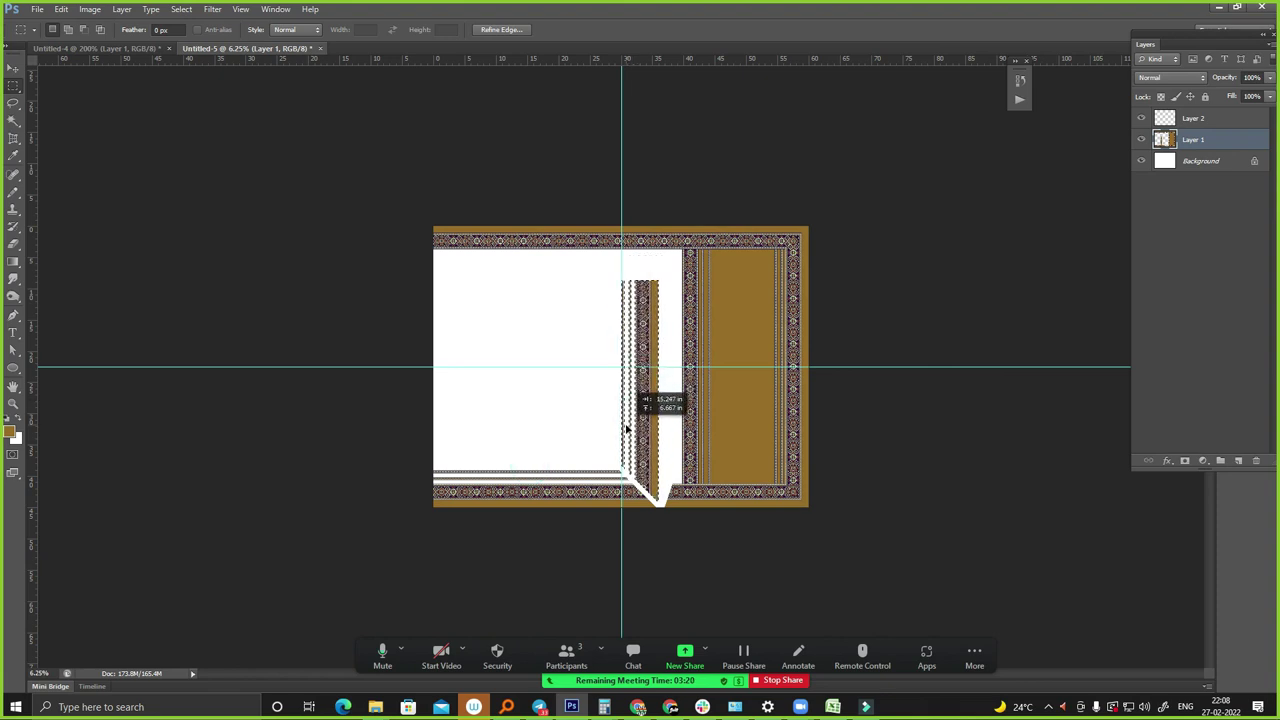
scroll(610, 458, up, 5)
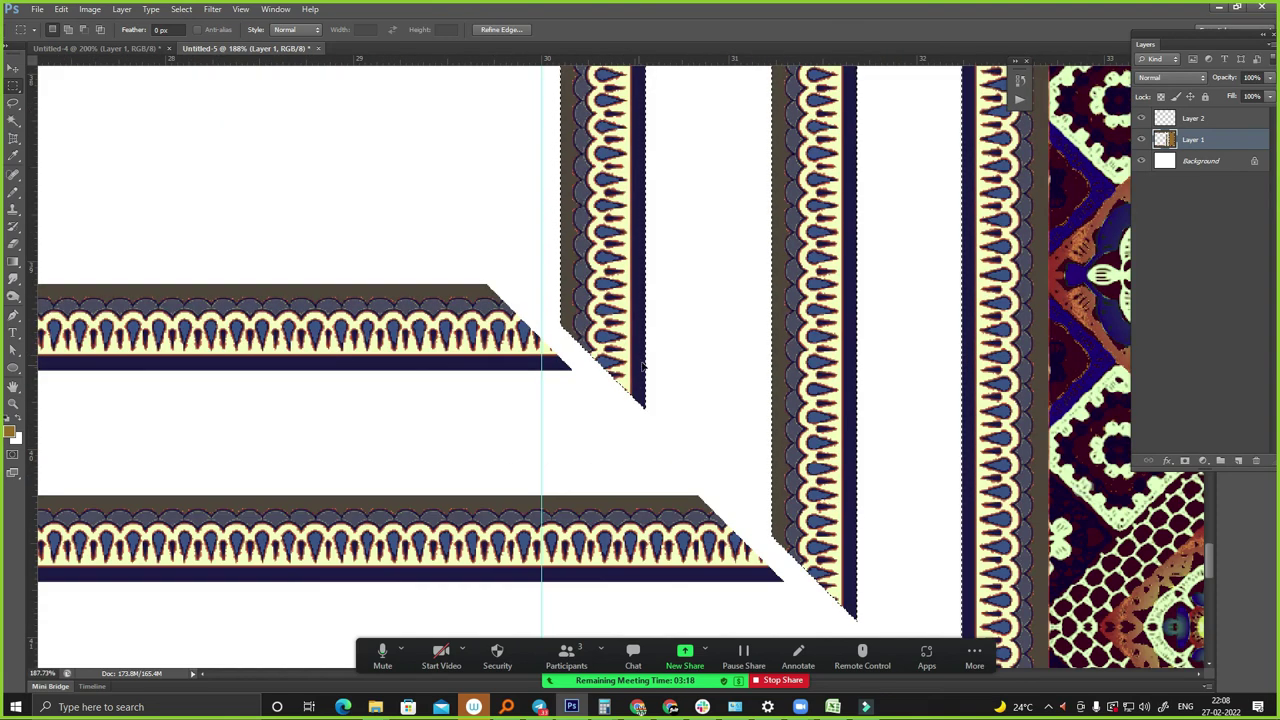
drag(643, 367, 573, 327)
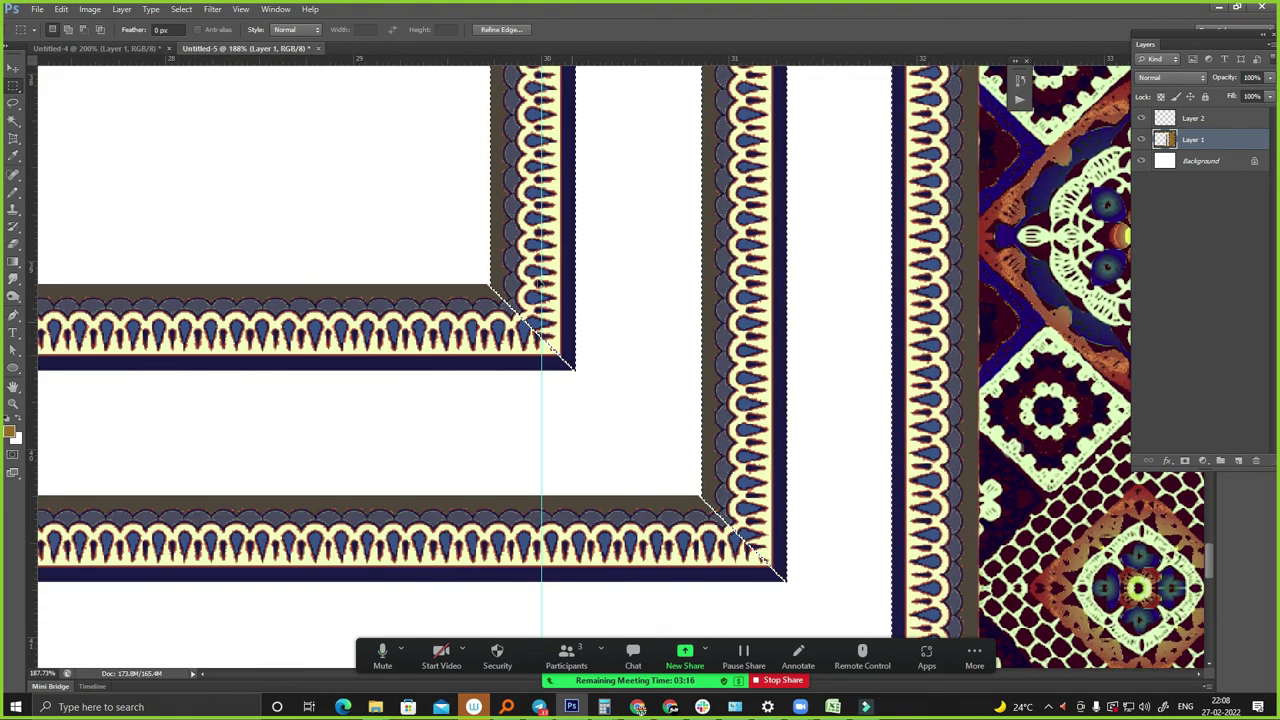
scroll(480, 290, up, 5)
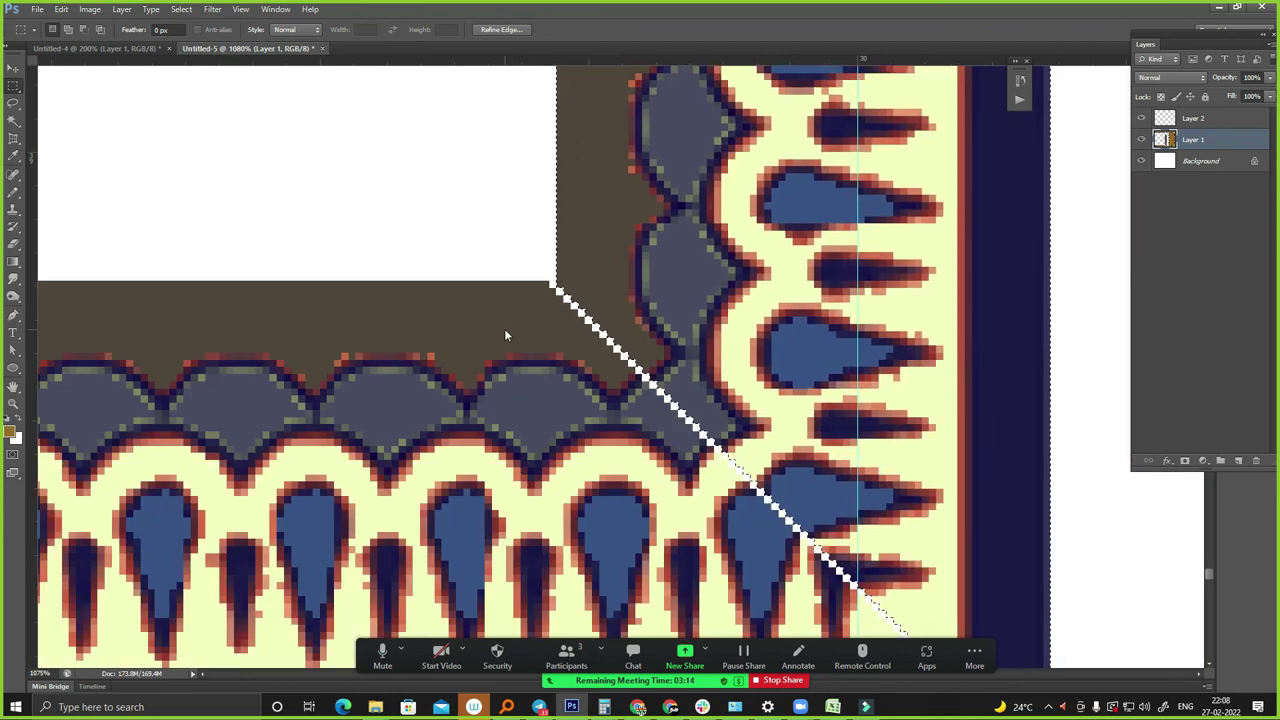
key(Delete)
key(ctrl+d)
- Select part of the bottom border and inner strips again
scroll(504, 330, down, 2)
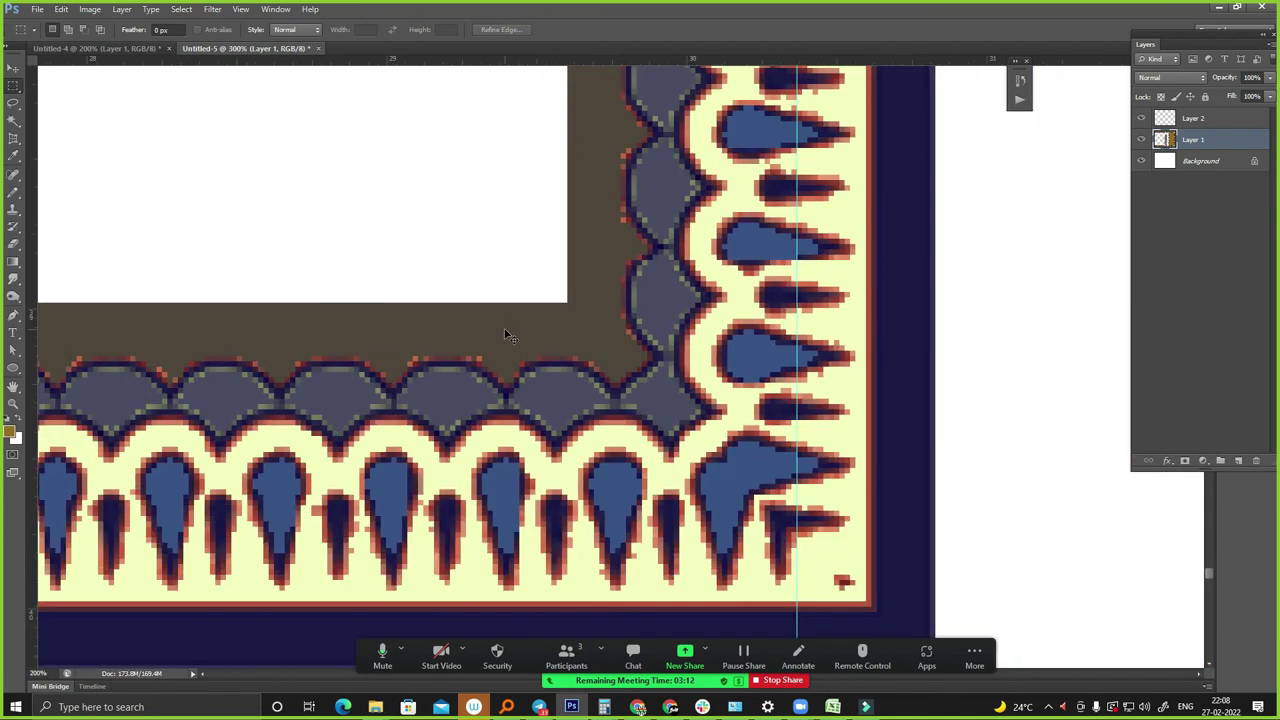
scroll(505, 335, down, 3)
scroll(505, 337, down, 1)
scroll(505, 337, down, 1)
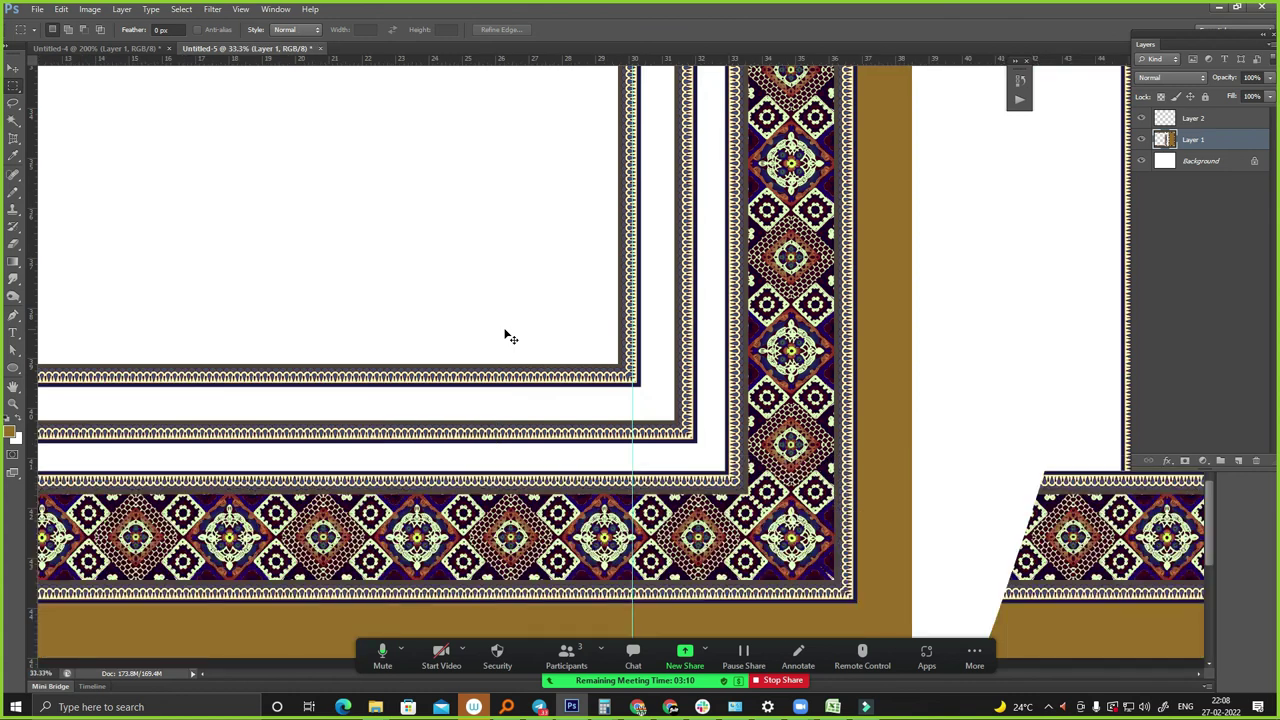
scroll(505, 337, down, 1)
scroll(505, 337, down, 1)
scroll(505, 337, down, 1)
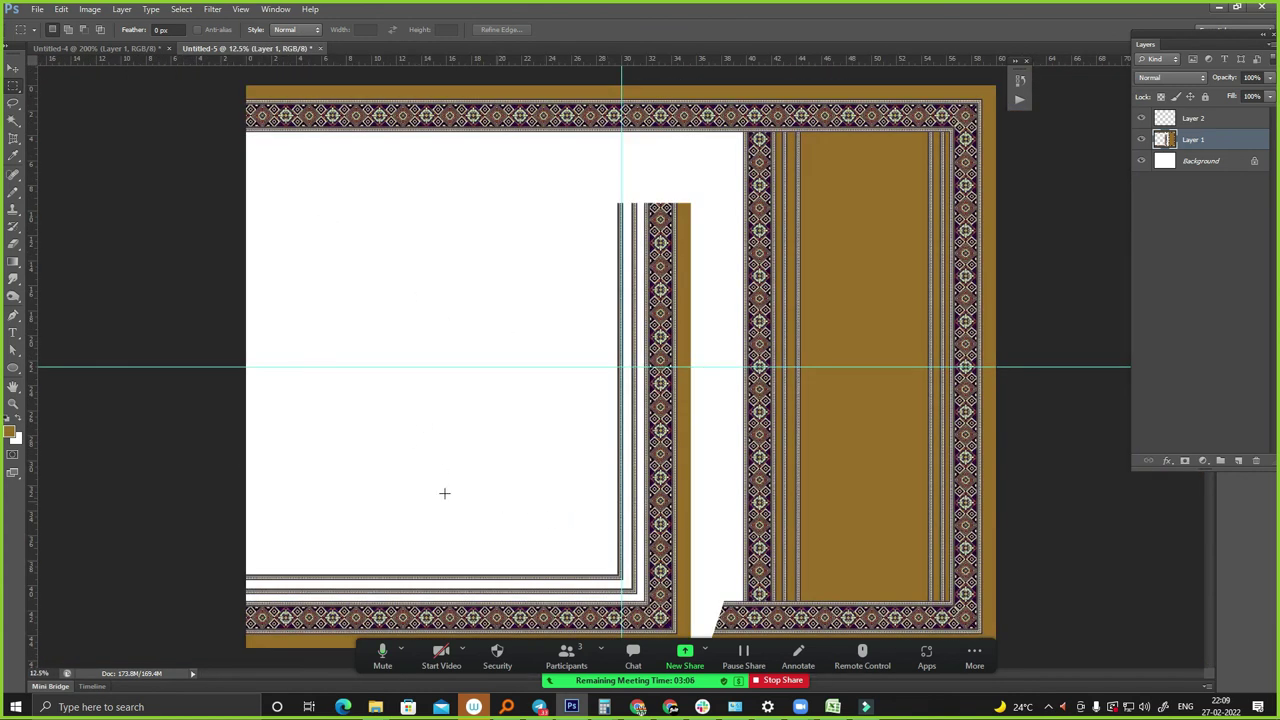
drag(338, 500, 670, 640)
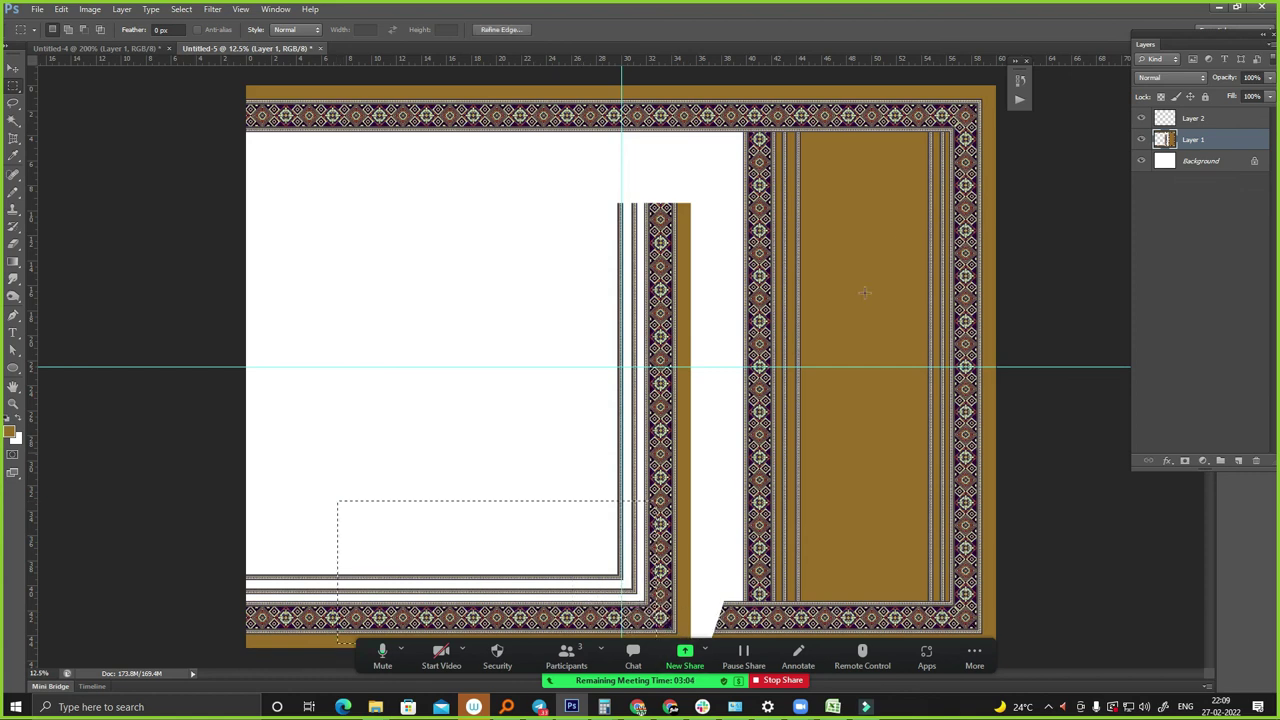